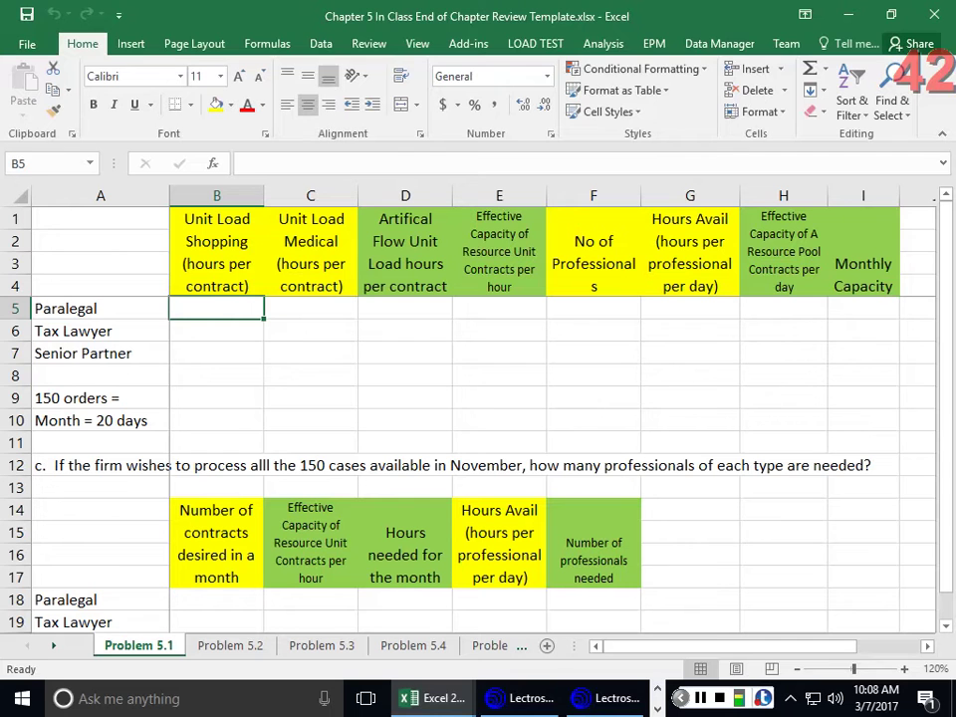
Enter the shopping unit loads in B5:B7: Paralegal 4, Tax Lawyer 1, Senior Partner 1
{"action": "type", "text": "4"}
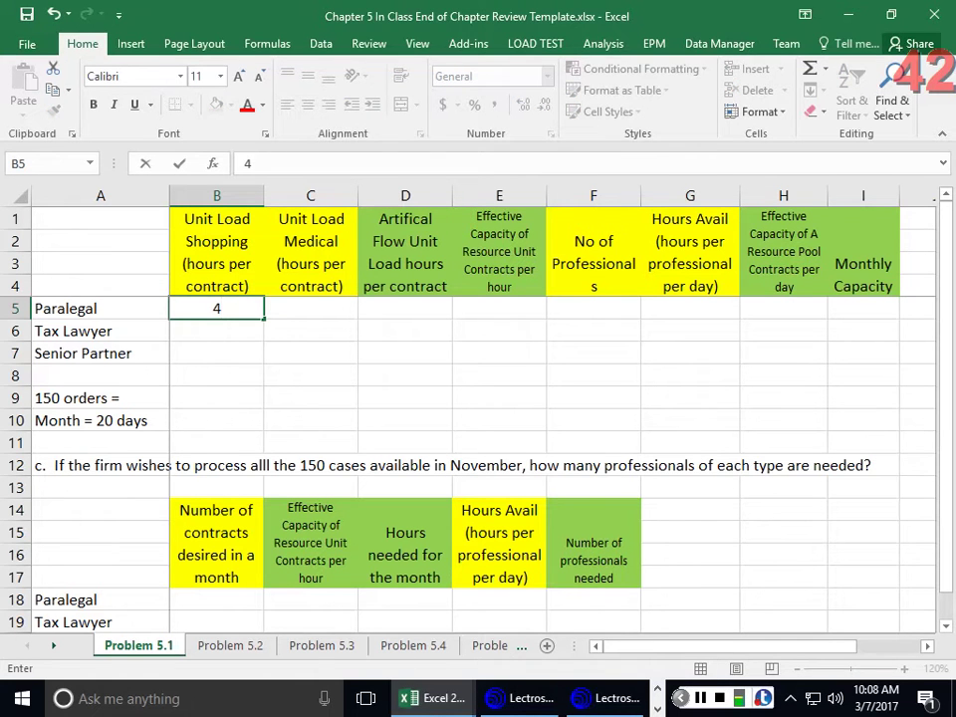
{"action": "key", "text": "Return"}
{"action": "type", "text": "1"}
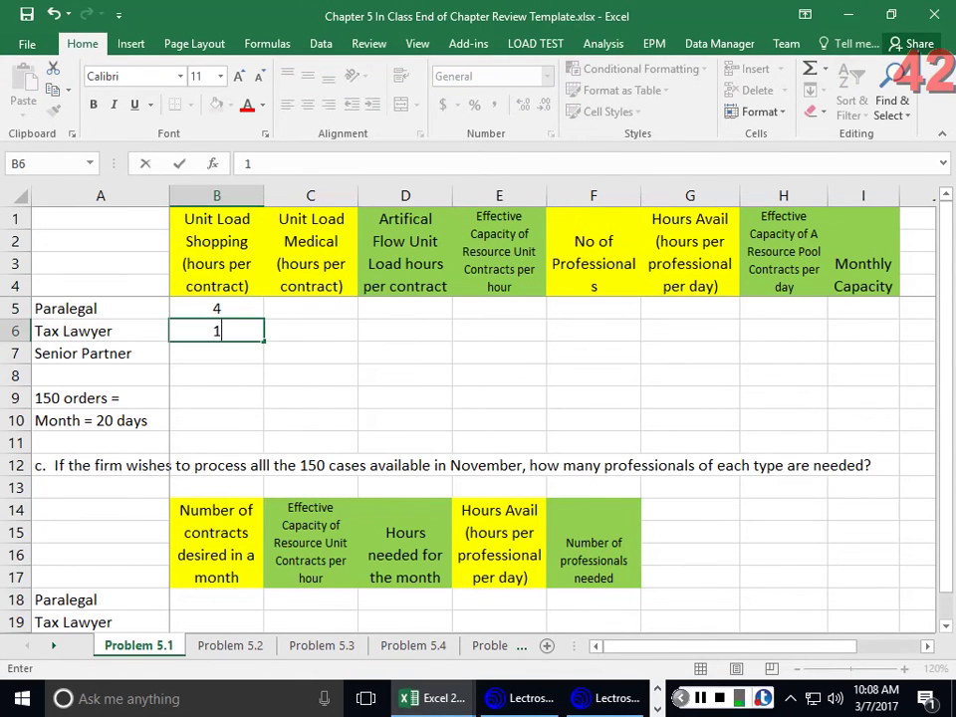
{"action": "key", "text": "Return"}
{"action": "type", "text": "1"}
{"action": "key", "text": "Up"}
Enter the medical unit loads in C5:C7: Paralegal 6, Tax Lawyer 3, Senior Partner 1
{"action": "key", "text": "Up"}
{"action": "key", "text": "Up"}
{"action": "key", "text": "Right"}
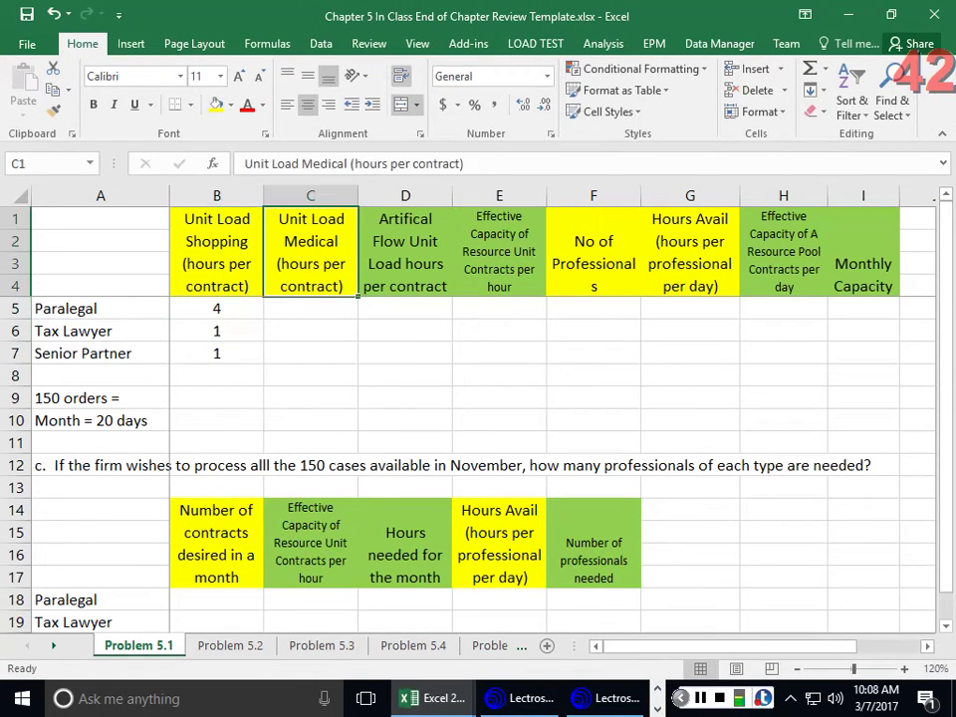
{"action": "key", "text": "Down"}
{"action": "type", "text": "6"}
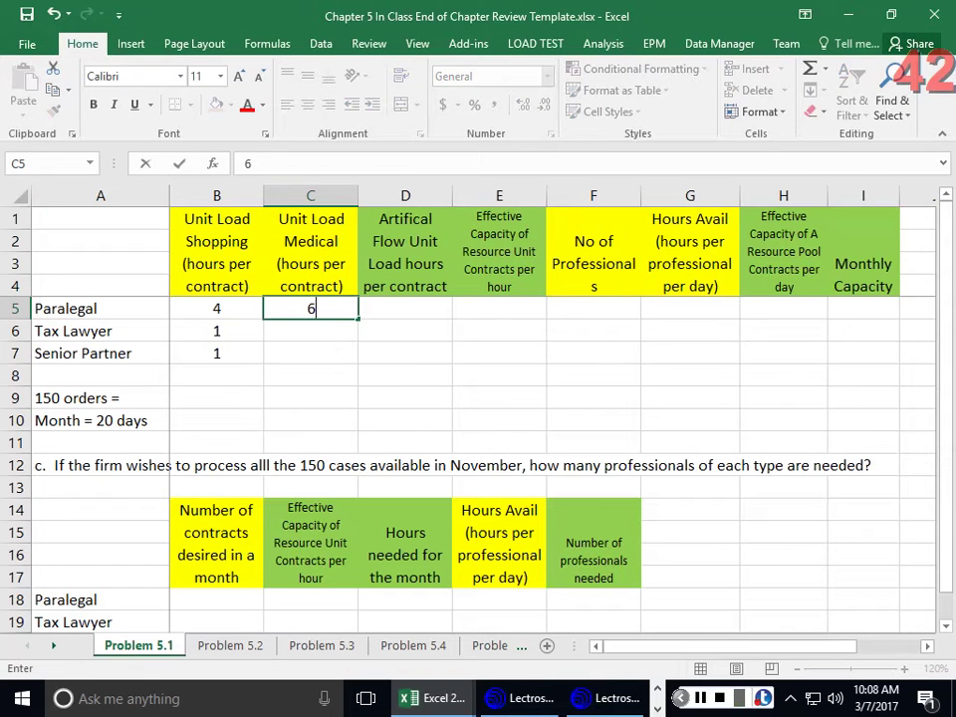
{"action": "key", "text": "Return"}
{"action": "type", "text": "3"}
{"action": "key", "text": "Return"}
{"action": "type", "text": "1"}
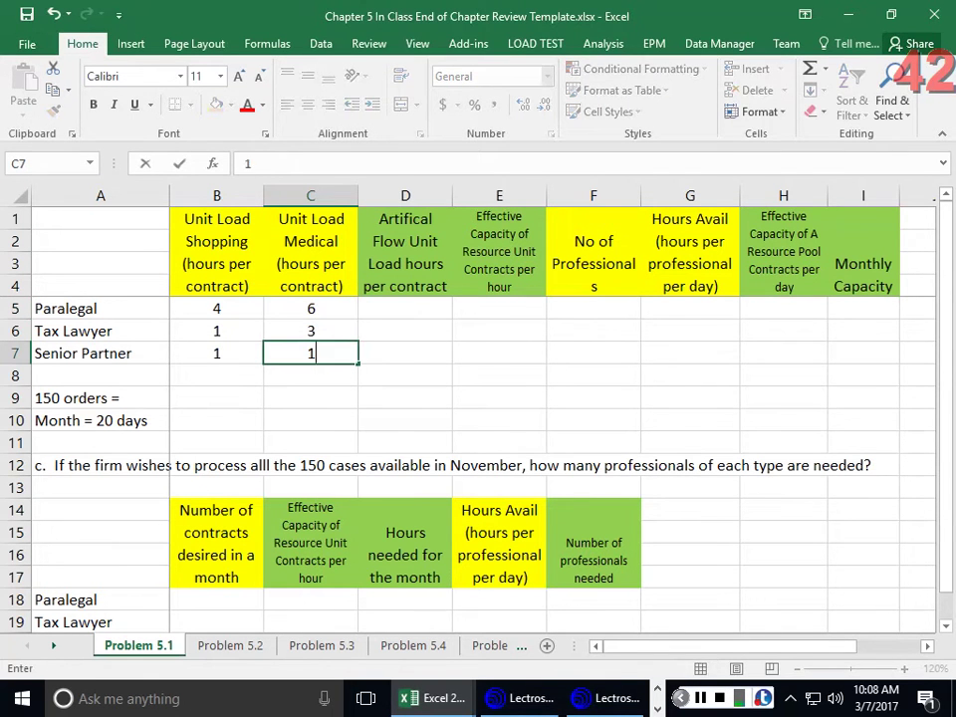
{"action": "key", "text": "Tab"}
Enter the number of professionals in F5:F7: Paralegal 4, Tax Lawyer 3, Senior Partner 2
{"action": "key", "text": "Up"}
{"action": "key", "text": "Up"}
{"action": "key", "text": "Right"}
{"action": "key", "text": "Right"}
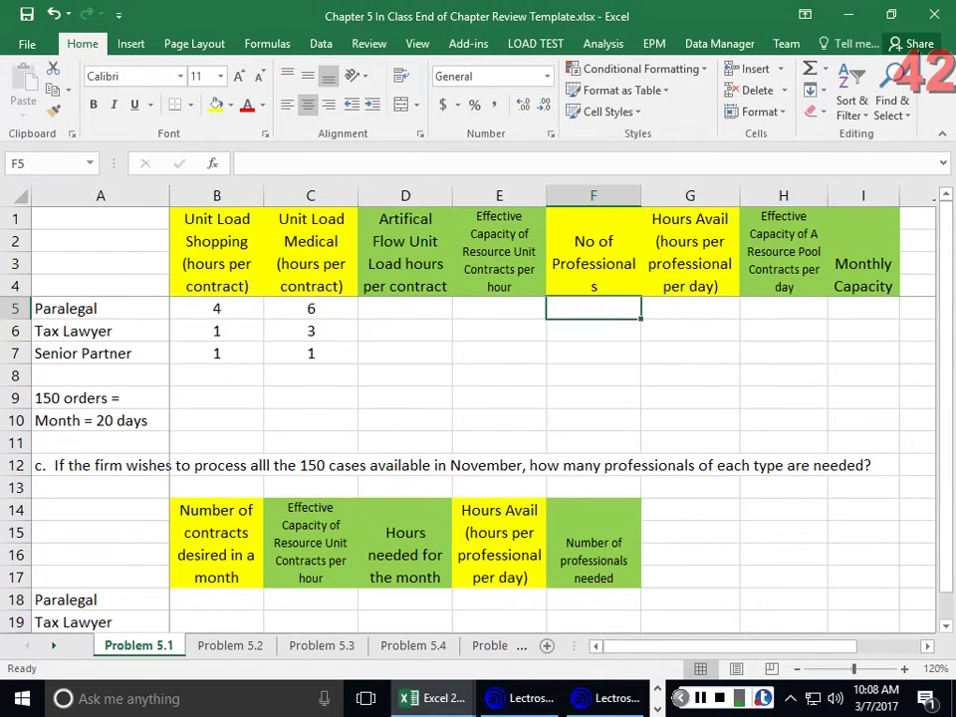
{"action": "type", "text": "4"}
{"action": "key", "text": "Return"}
{"action": "type", "text": "3"}
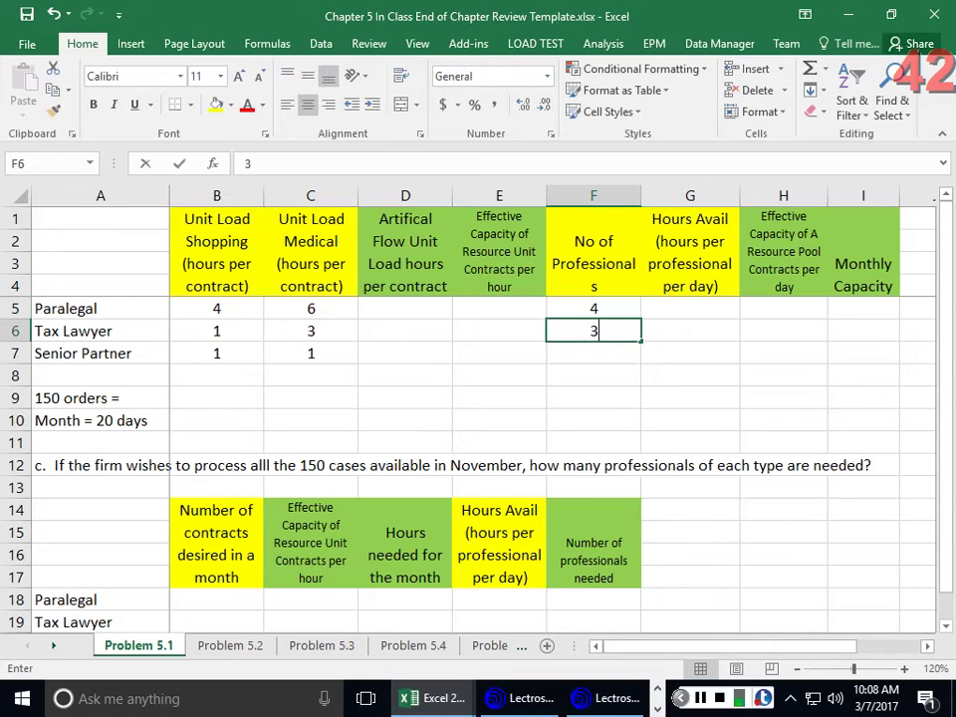
{"action": "key", "text": "Return"}
{"action": "type", "text": "2"}
{"action": "key", "text": "Tab"}
Enter the hours available per professional per day in G5:G7: Paralegal 6, Tax Lawyer 8, Senior Partner 4
{"action": "key", "text": "Up"}
{"action": "key", "text": "Right"}
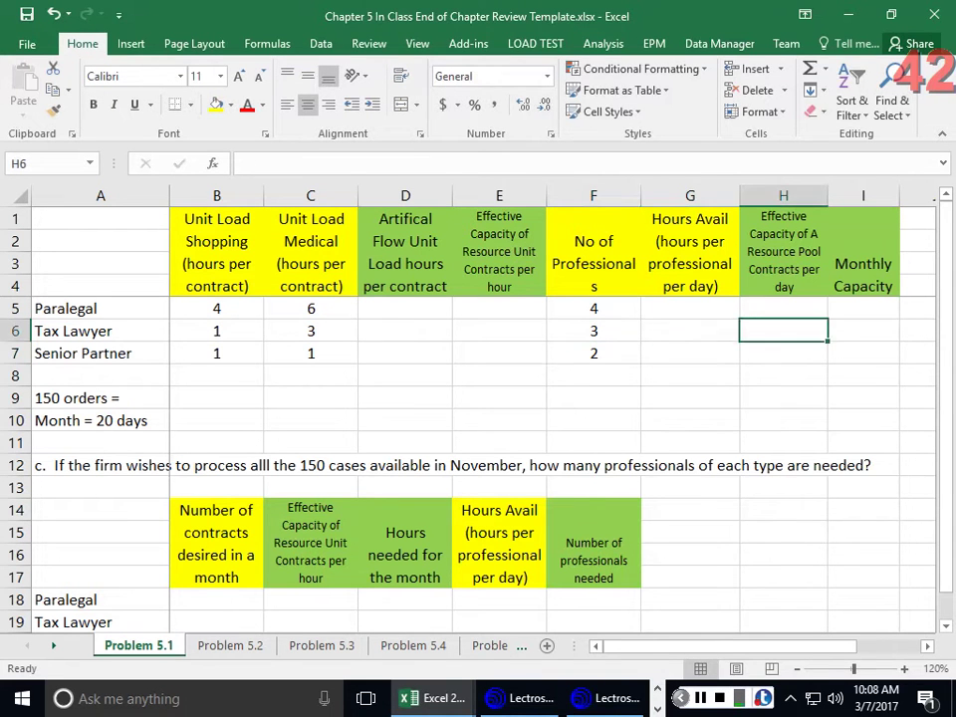
{"action": "key", "text": "Up"}
{"action": "key", "text": "Left"}
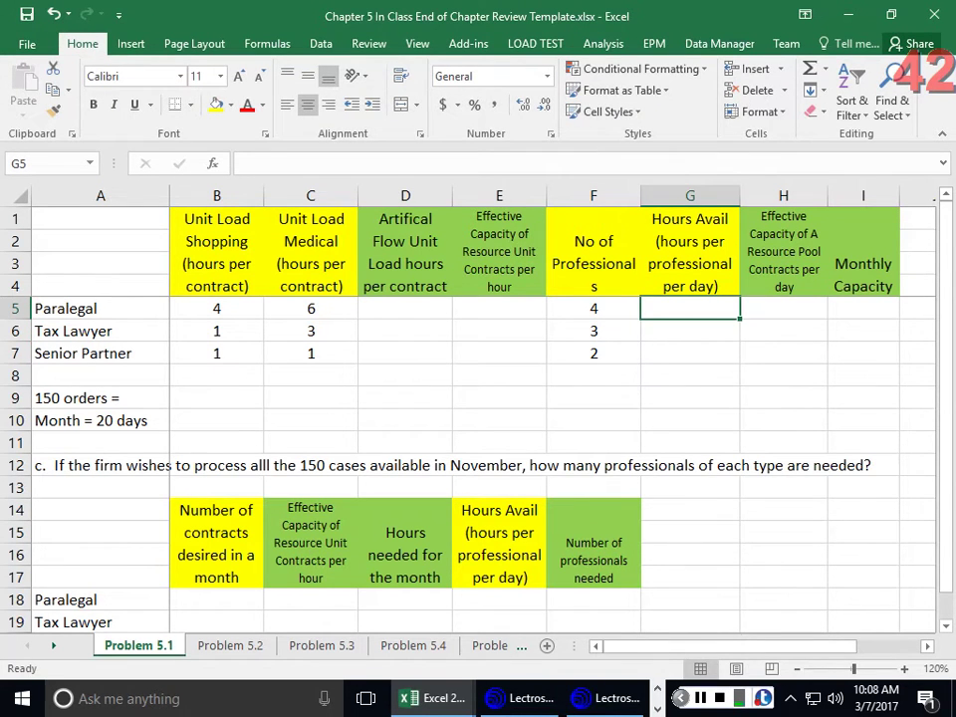
{"action": "type", "text": "6"}
{"action": "key", "text": "Return"}
{"action": "type", "text": "8"}
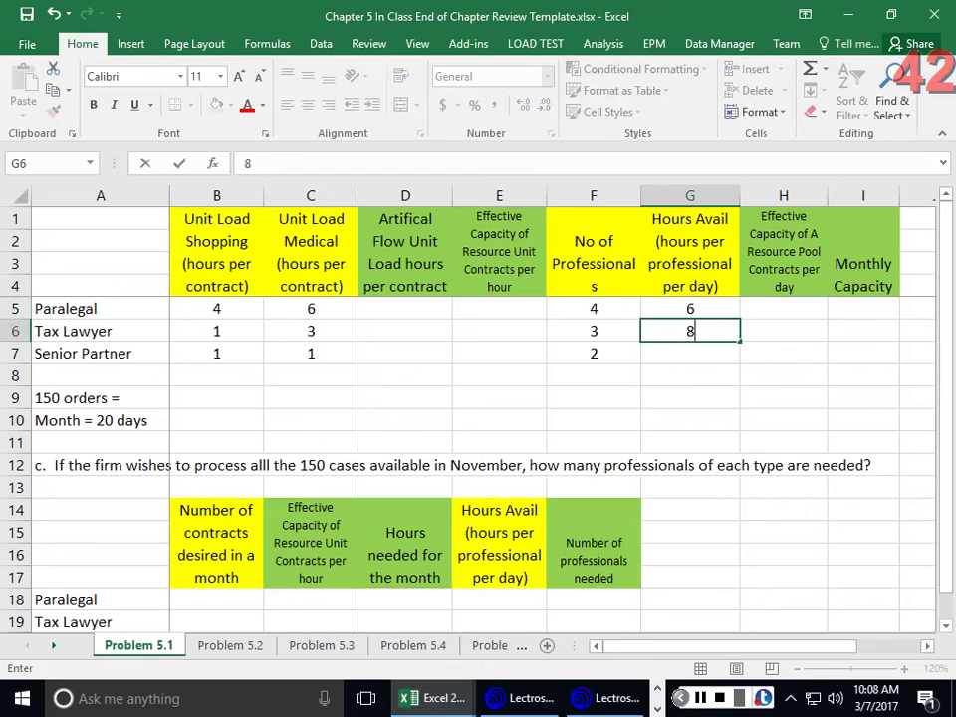
{"action": "key", "text": "Return"}
{"action": "type", "text": "4"}
{"action": "key", "text": "Return"}
{"action": "key", "text": "Up"}
{"action": "key", "text": "Up"}
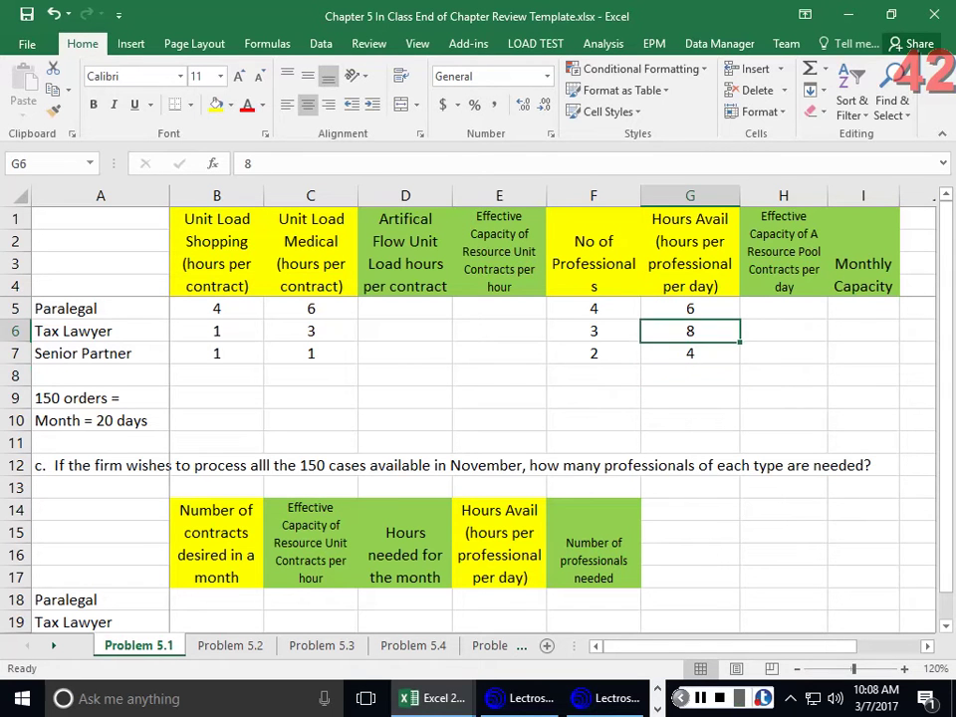
{"action": "key", "text": "Up"}
{"action": "key", "text": "Left"}
{"action": "key", "text": "Left"}
{"action": "key", "text": "Left"}
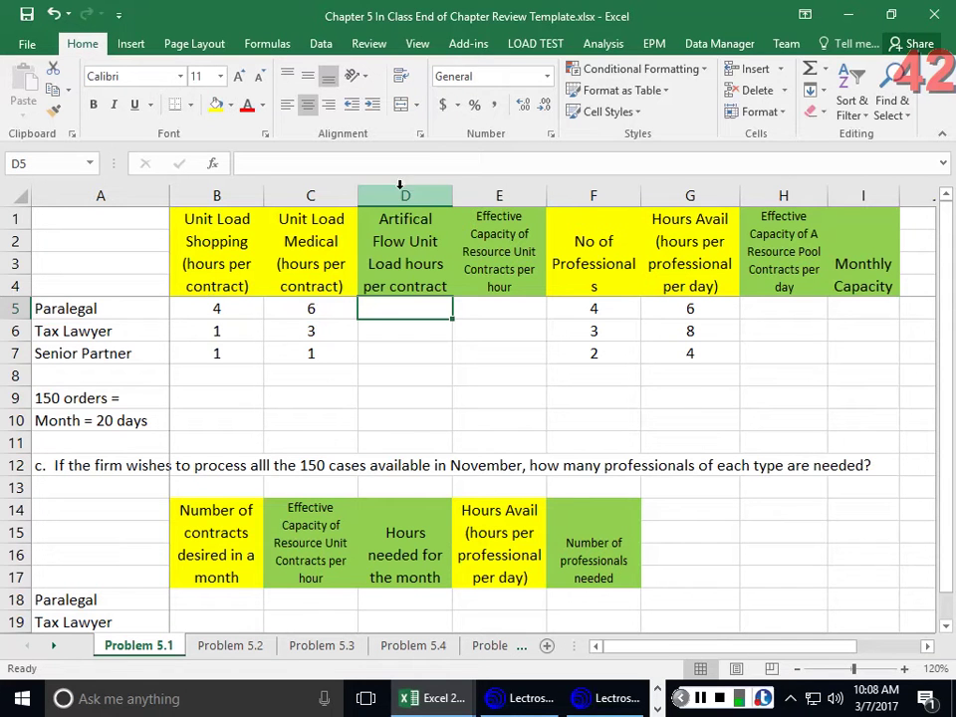
{"action": "left_click_drag", "start_coordinate": [406, 196], "coordinate": [470, 194]}
{"action": "left_click", "coordinate": [470, 194]}
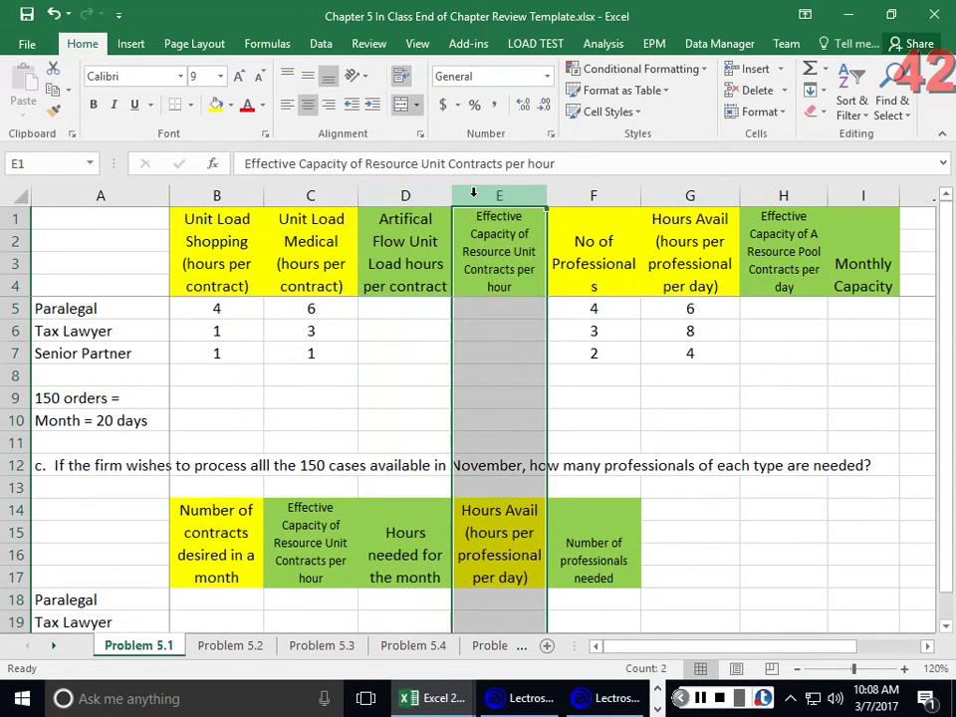
{"action": "left_click_drag", "start_coordinate": [478, 370], "coordinate": [478, 623]}
{"action": "left_click", "coordinate": [478, 369]}
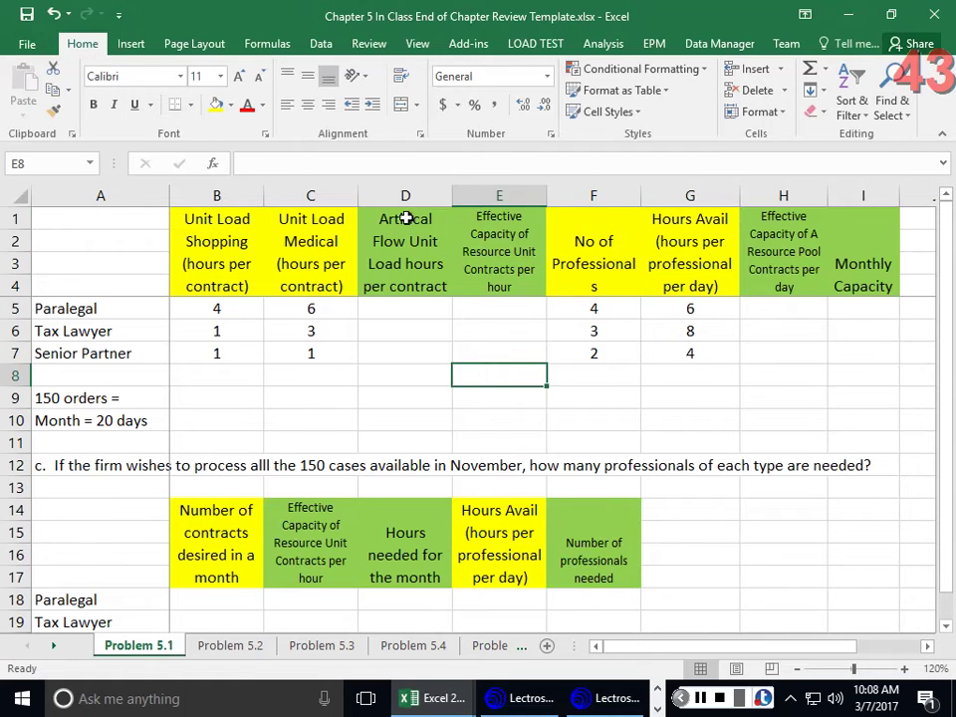
Move the Artifical Flow Unit Load and Effective Capacity of Resource Unit cells D1:E7 to directly before column H, shifting the cells between them over
{"action": "left_click_drag", "start_coordinate": [406, 216], "coordinate": [493, 348]}
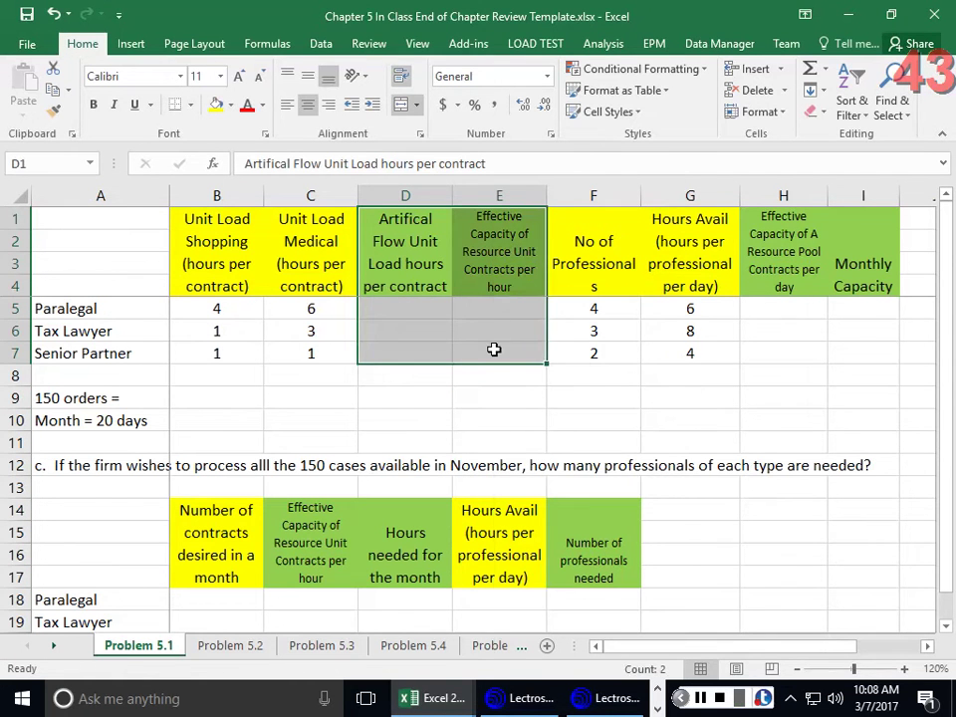
{"action": "right_click", "coordinate": [493, 347]}
{"action": "left_click", "coordinate": [512, 290]}
{"action": "left_click", "coordinate": [782, 195]}
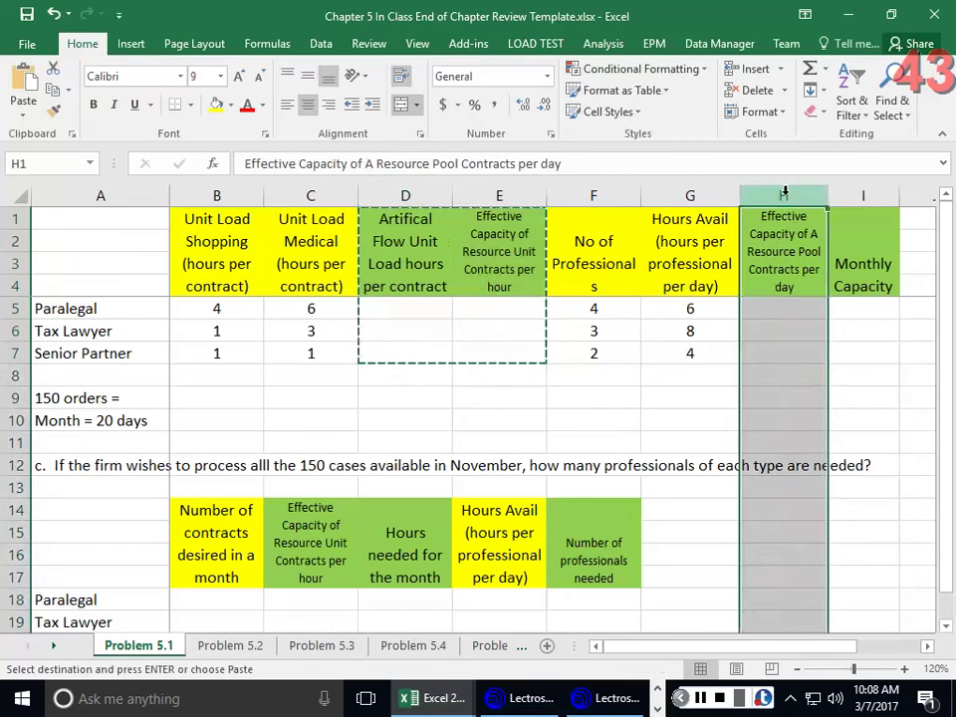
{"action": "right_click", "coordinate": [783, 195]}
{"action": "left_click", "coordinate": [830, 325]}
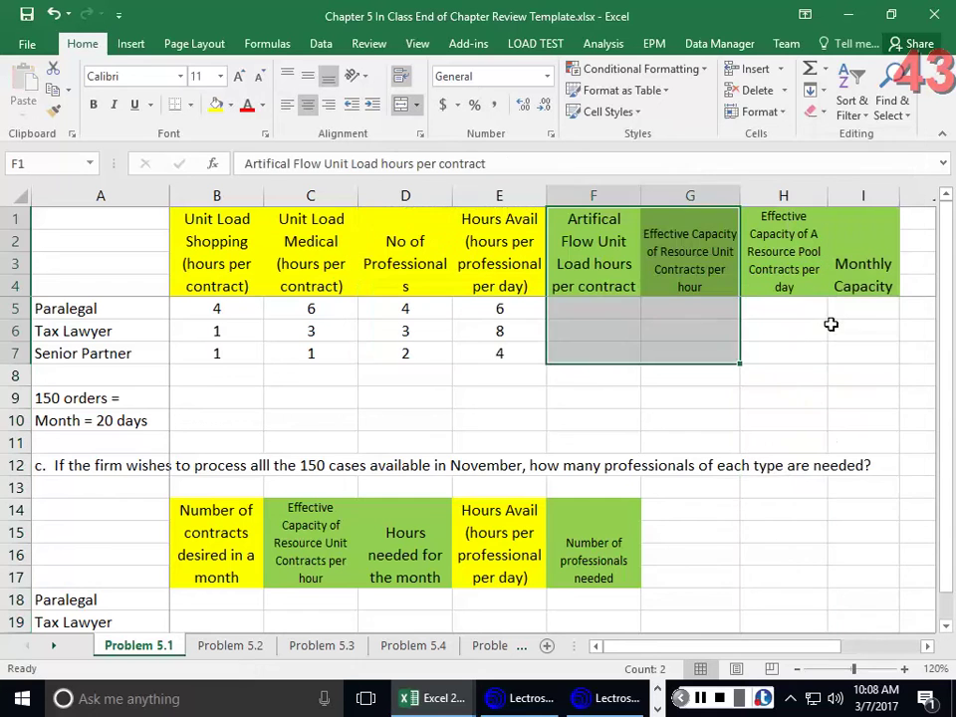
Calculate the Paralegal's artificial flow unit load in F5 with the formula =(B5*.5+C5*.5)
{"action": "left_click", "coordinate": [618, 310]}
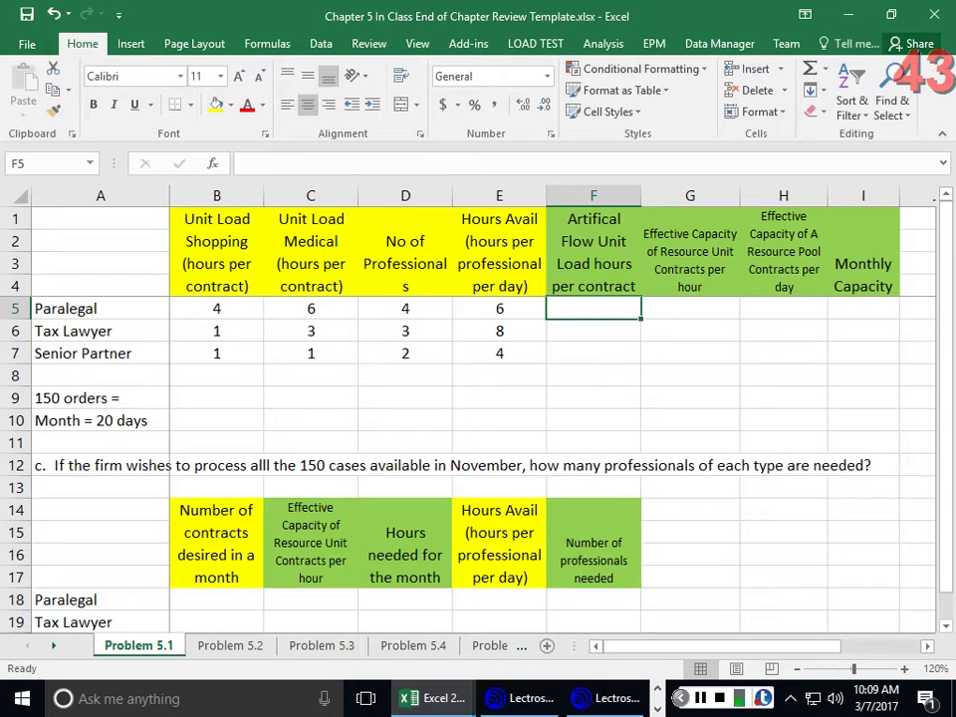
{"action": "type", "text": "="}
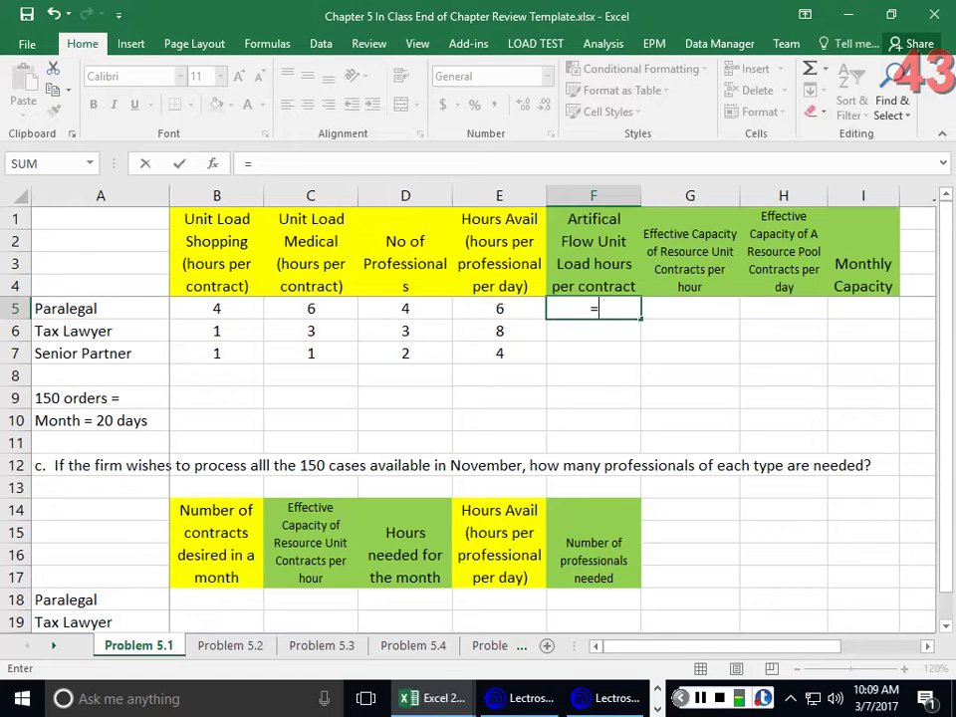
{"action": "type", "text": "("}
{"action": "left_click", "coordinate": [216, 310]}
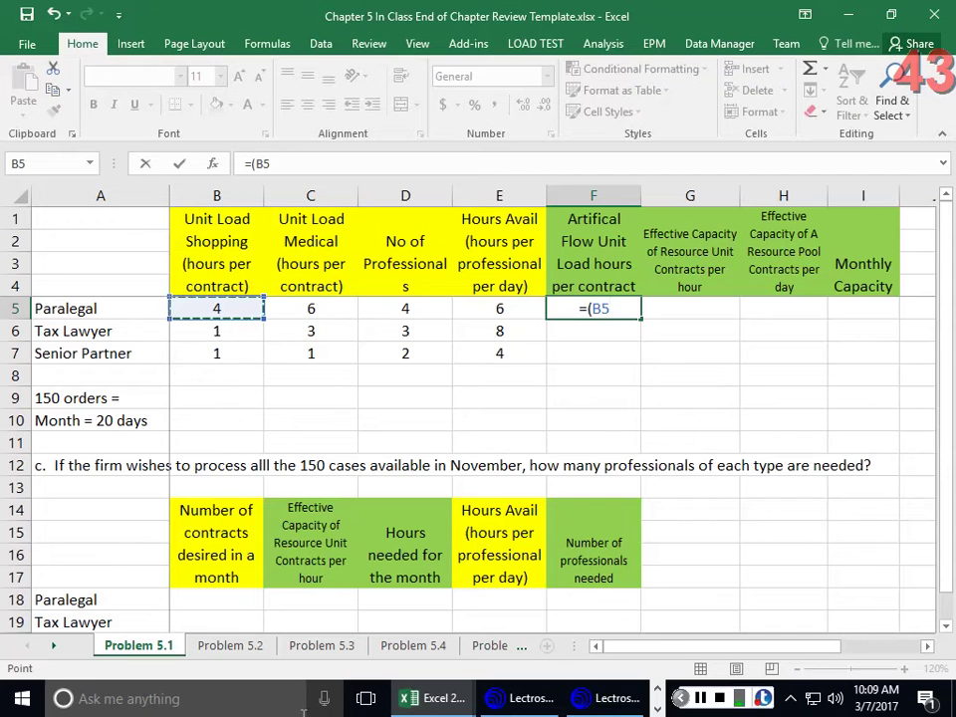
{"action": "type", "text": "*.5"}
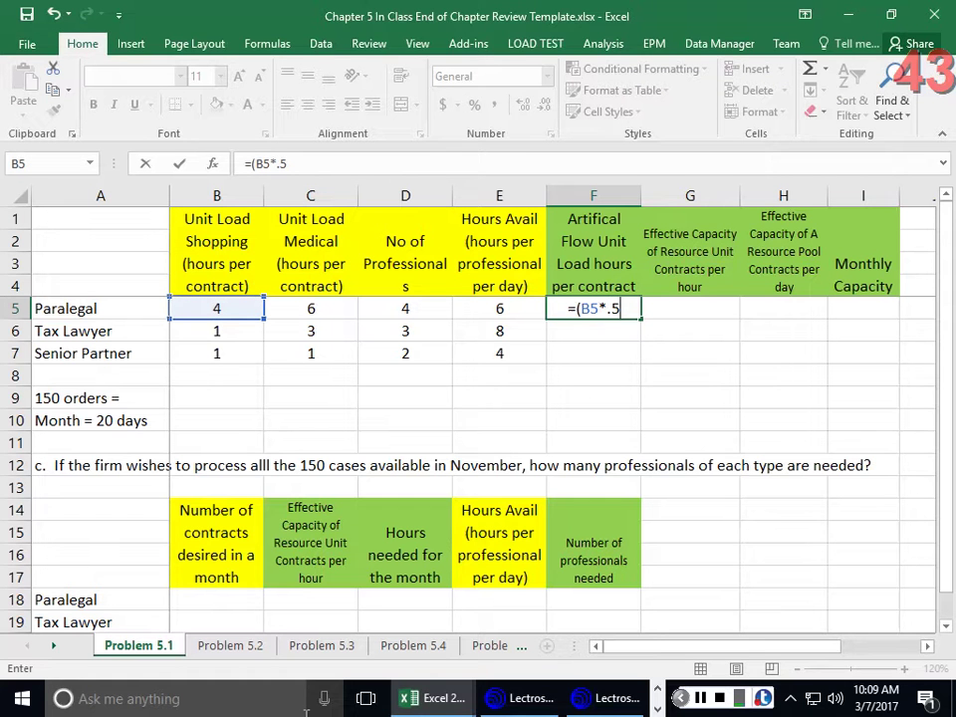
{"action": "type", "text": "+"}
{"action": "left_click", "coordinate": [301, 309]}
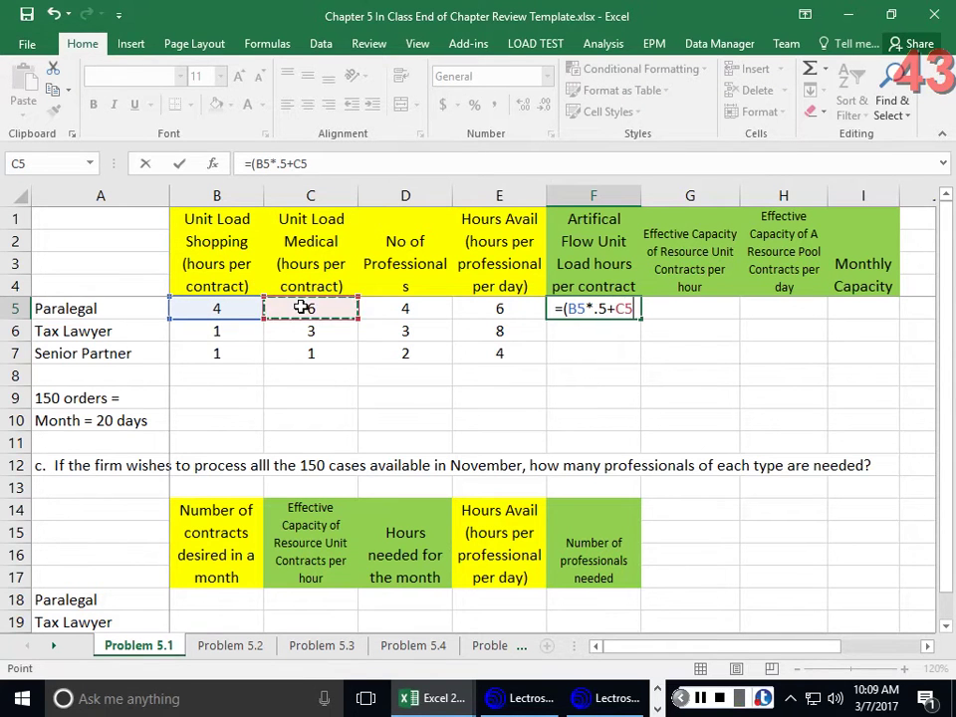
{"action": "type", "text": "*"}
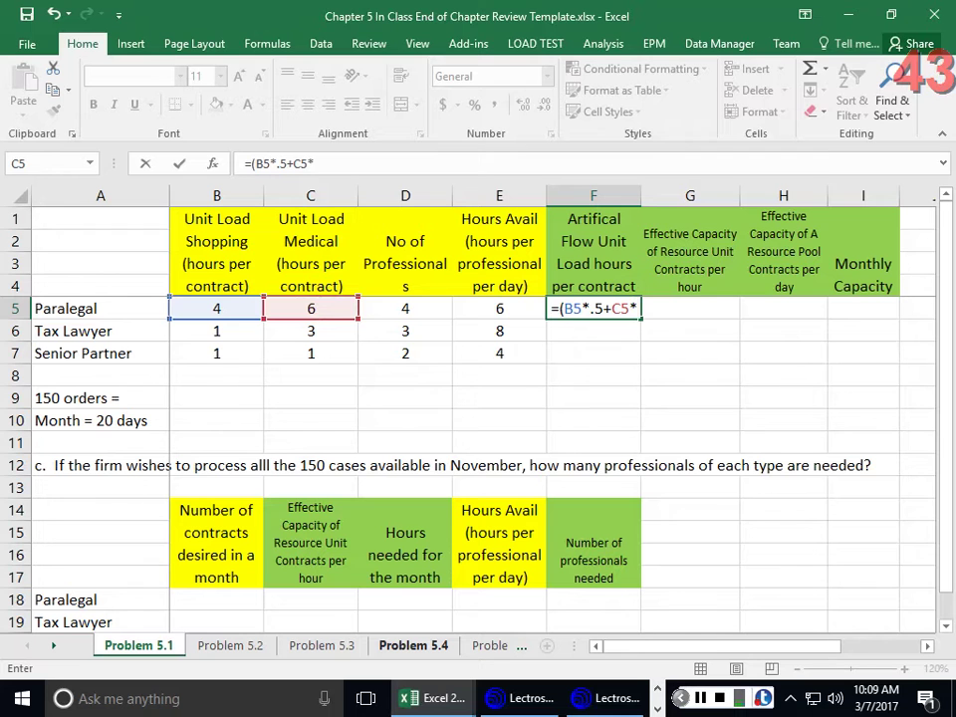
{"action": "type", "text": ".5)"}
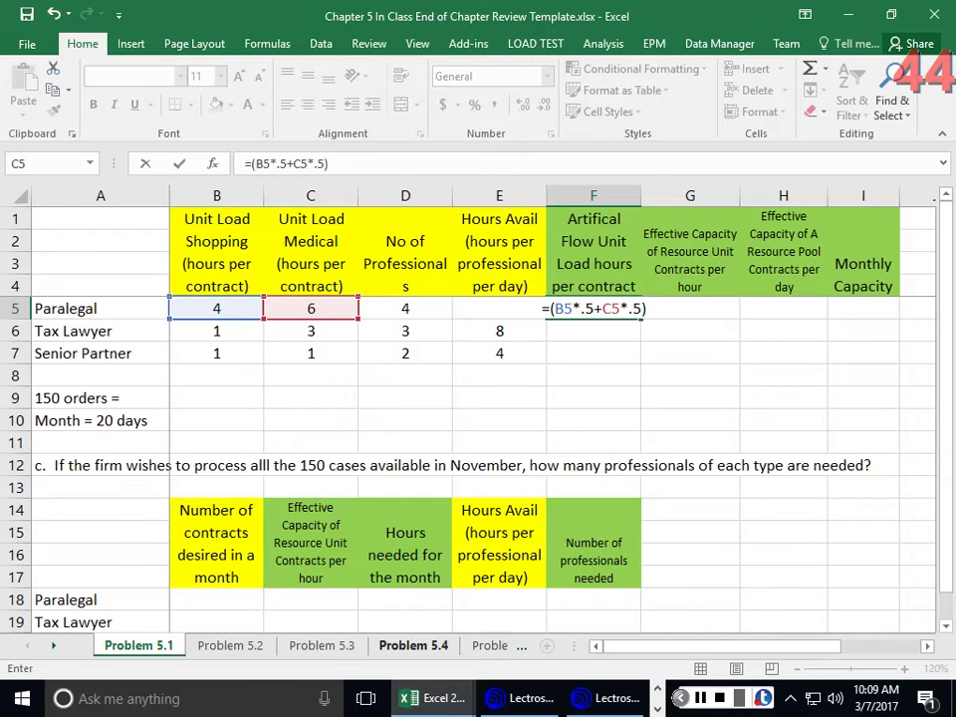
{"action": "key", "text": "Return"}
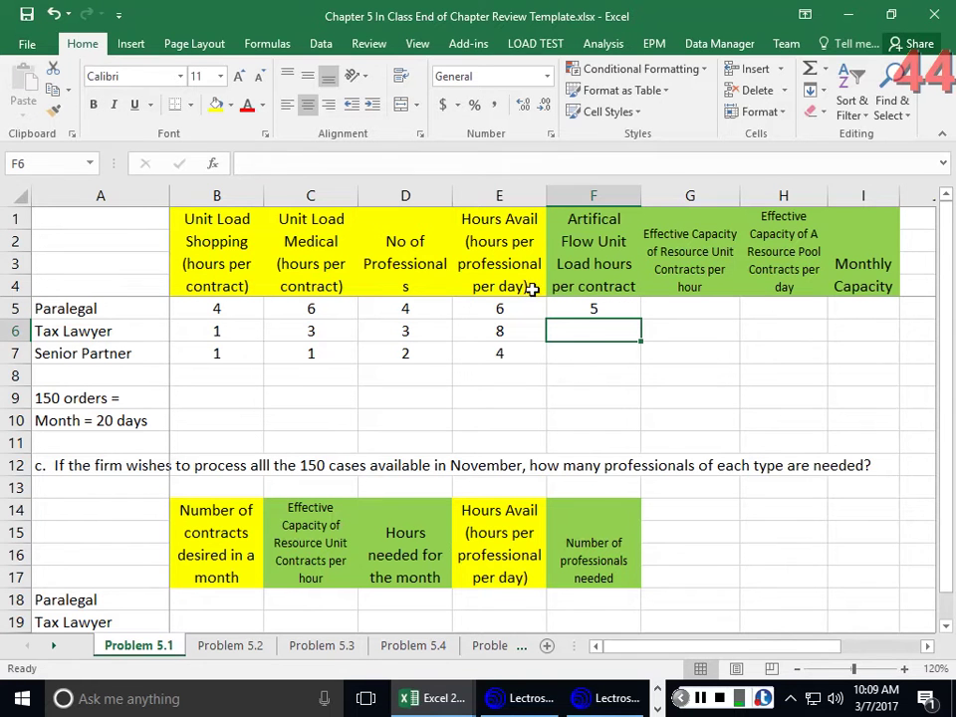
Calculate the Tax Lawyer's artificial flow unit load in F6 with the formula =(1*.5+3*.5)
{"action": "left_click", "coordinate": [619, 311]}
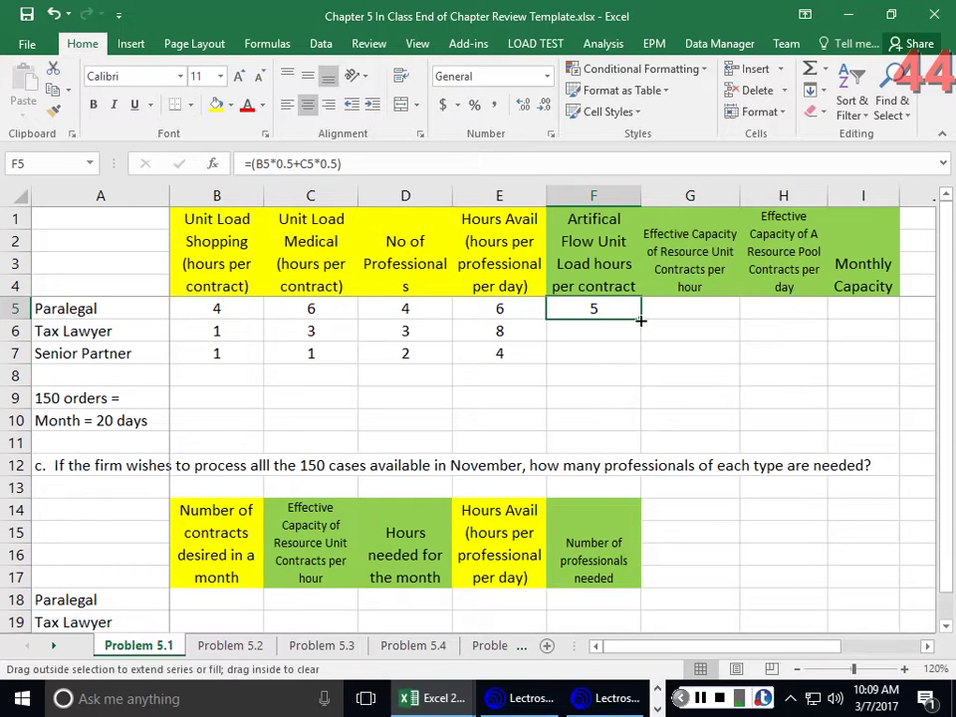
{"action": "left_click", "coordinate": [607, 331]}
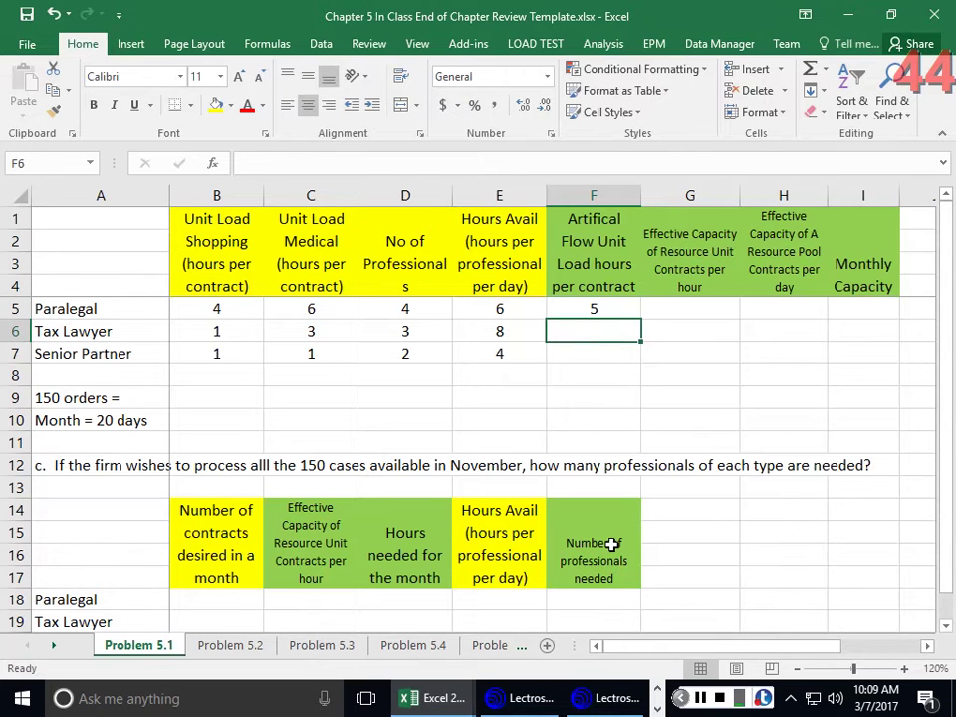
{"action": "type", "text": "="}
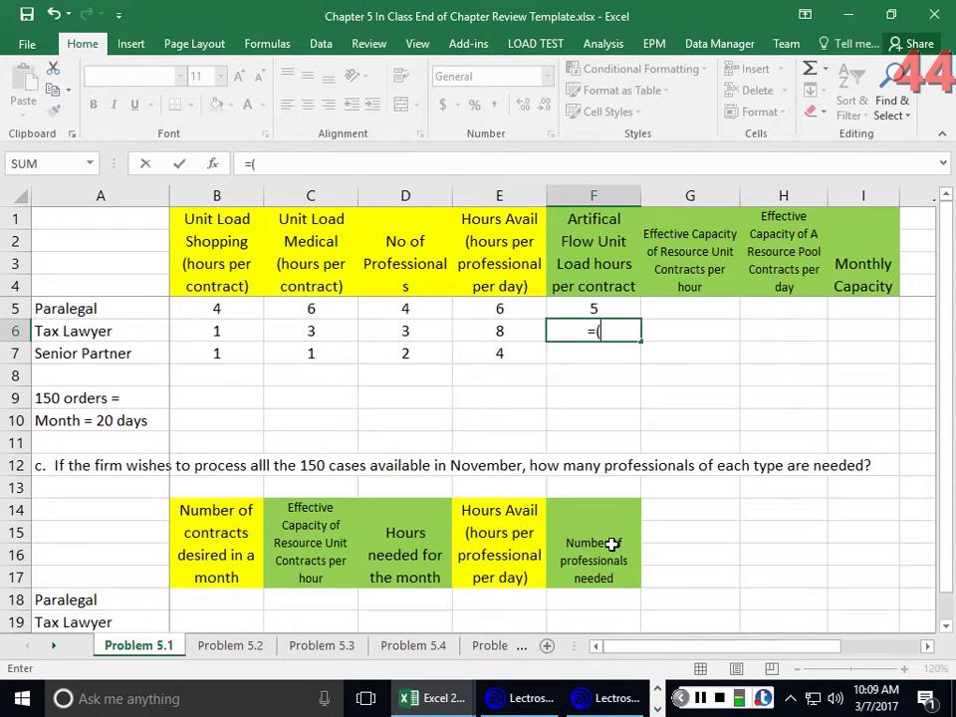
{"action": "type", "text": "(1*.5+3"}
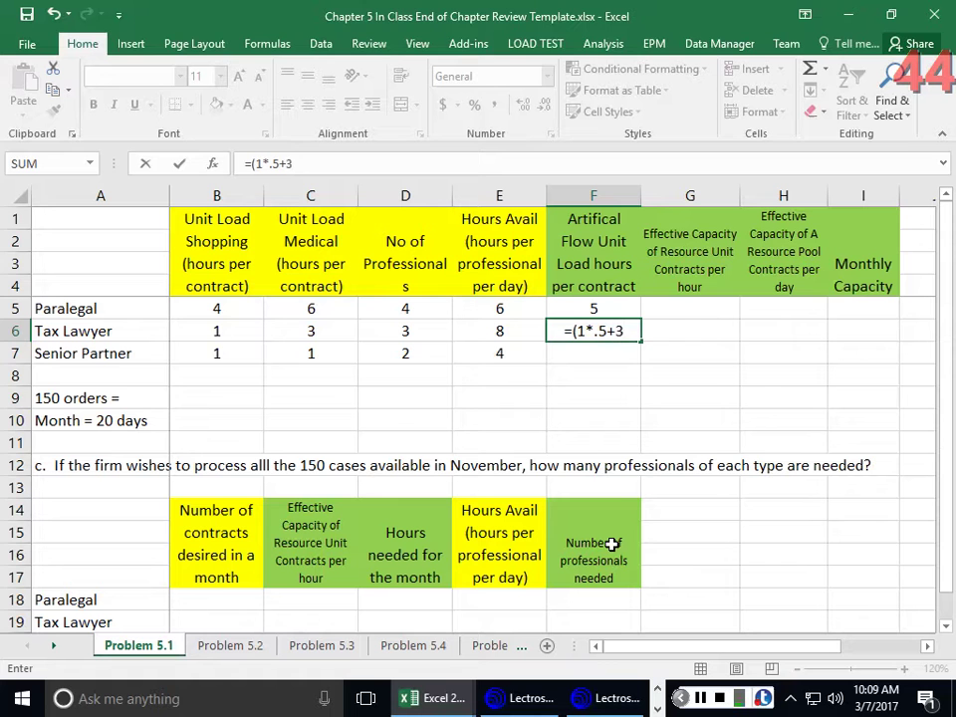
{"action": "type", "text": "*.5"}
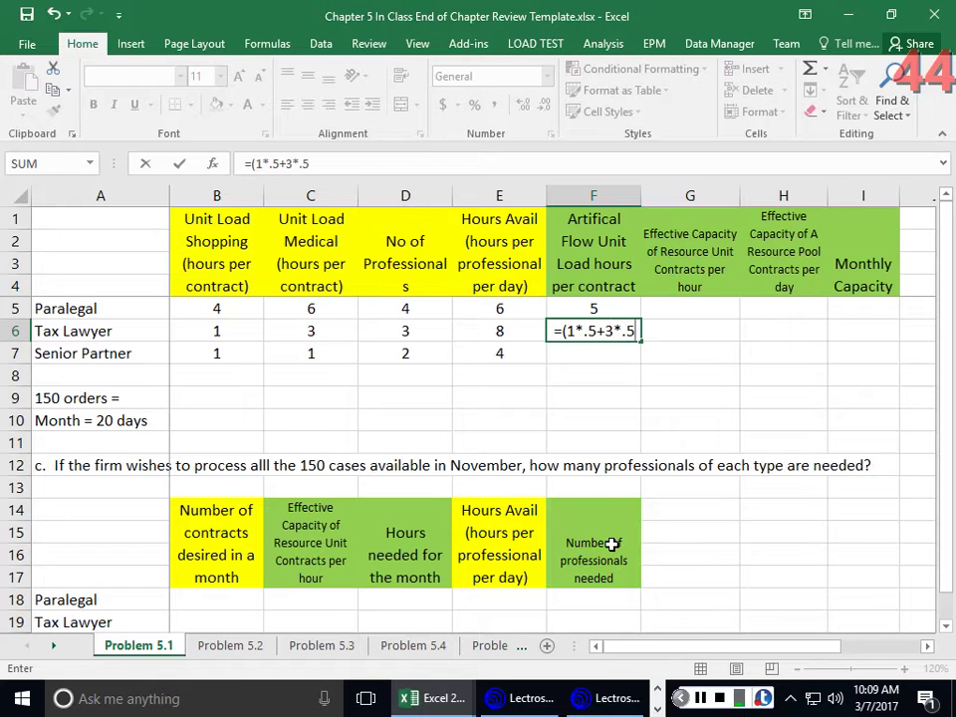
{"action": "type", "text": ")"}
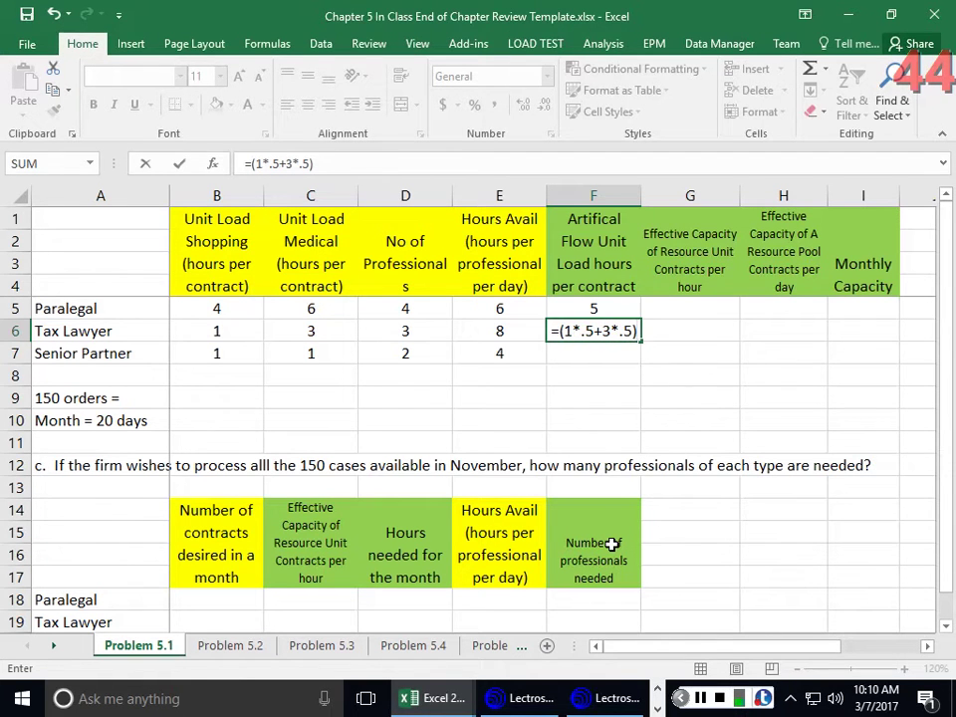
{"action": "key", "text": "Return"}
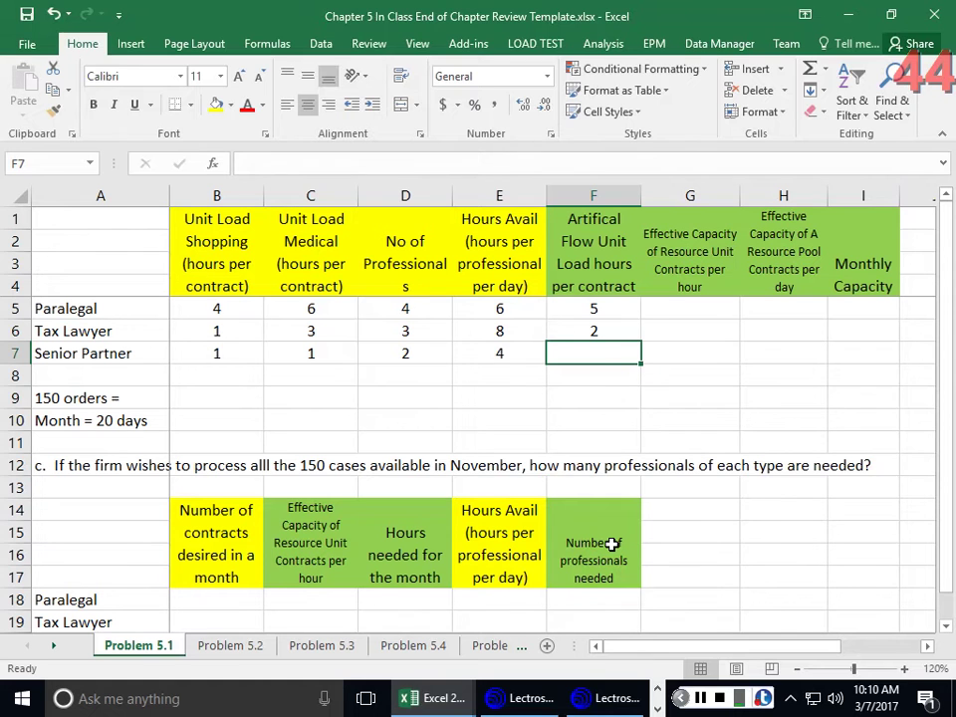
Calculate the Senior Partner's artificial flow unit load in F7 with the formula =(1*.5+1*.5)
{"action": "type", "text": "=("}
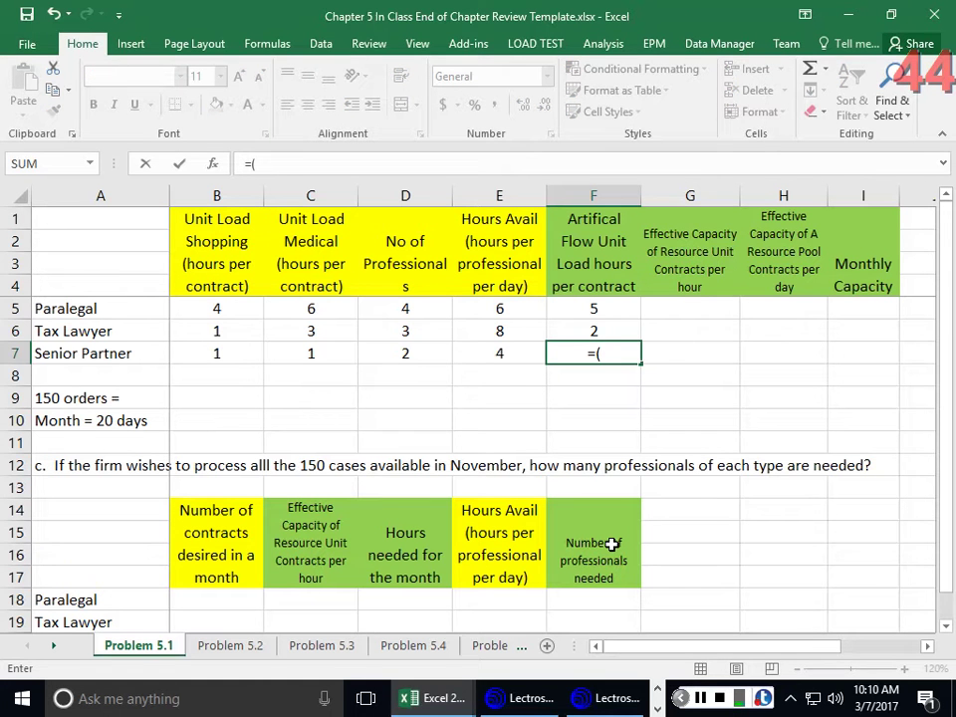
{"action": "type", "text": "1*.5_"}
{"action": "key", "text": "BackSpace"}
{"action": "type", "text": "+"}
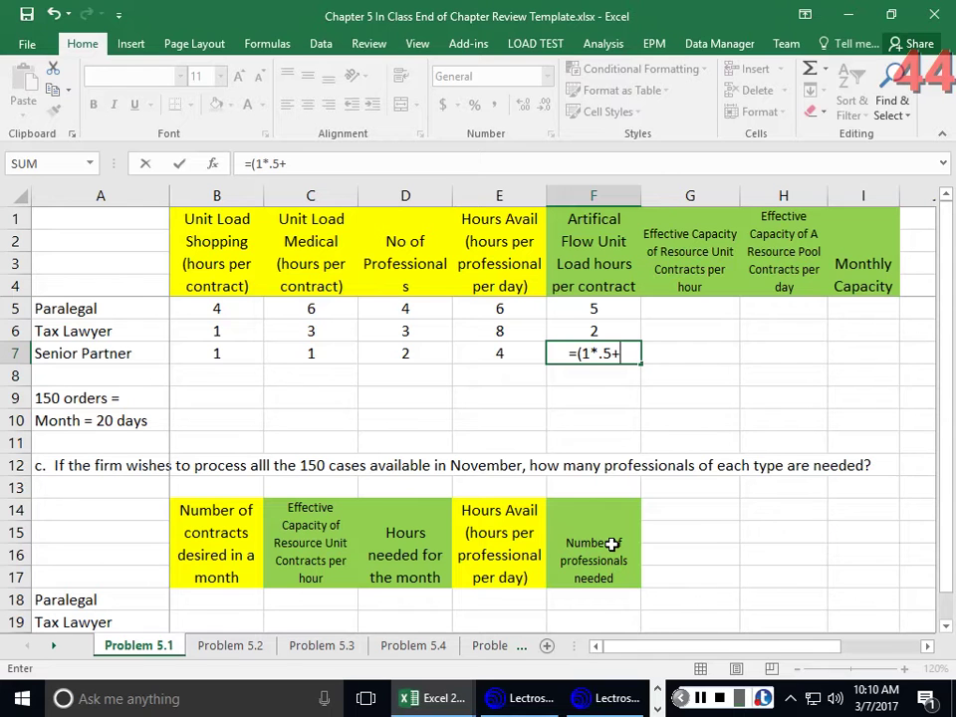
{"action": "type", "text": "1."}
{"action": "key", "text": "BackSpace"}
{"action": "type", "text": "*"}
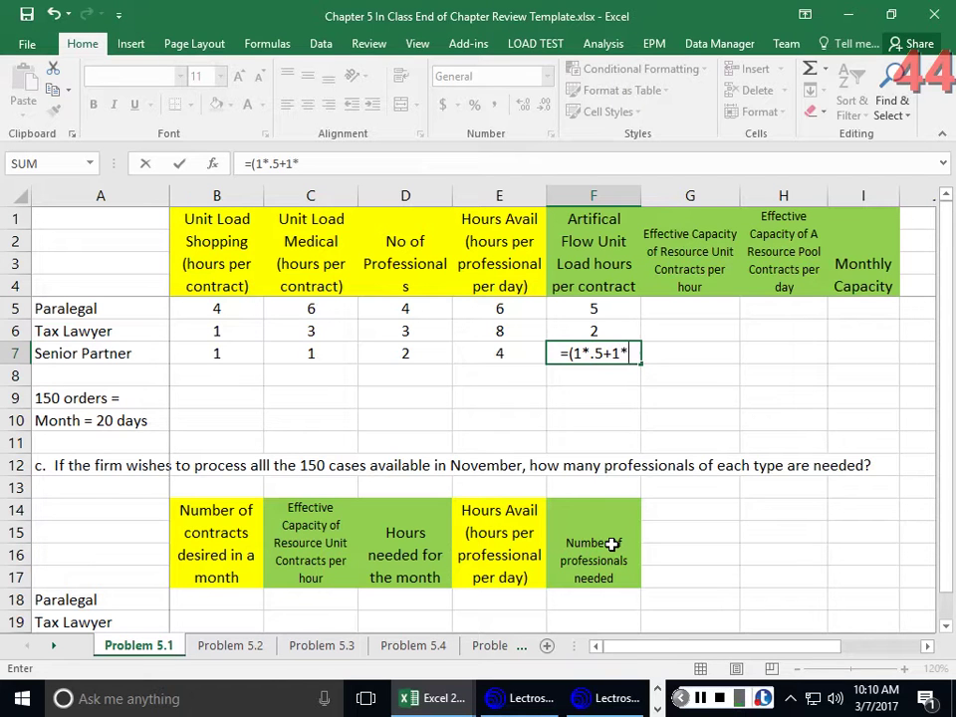
{"action": "type", "text": ".5)"}
{"action": "key", "text": "Return"}
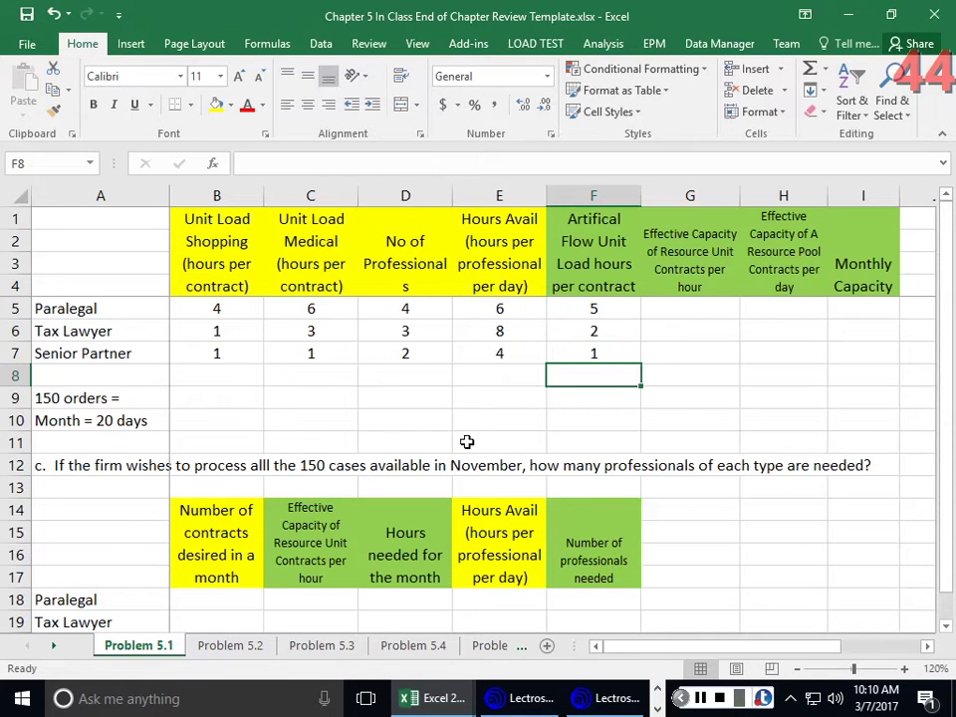
Enter the order mix on the 150 orders row: 50% for shopping in B9 and 50% for medical in C9
{"action": "left_click", "coordinate": [235, 371]}
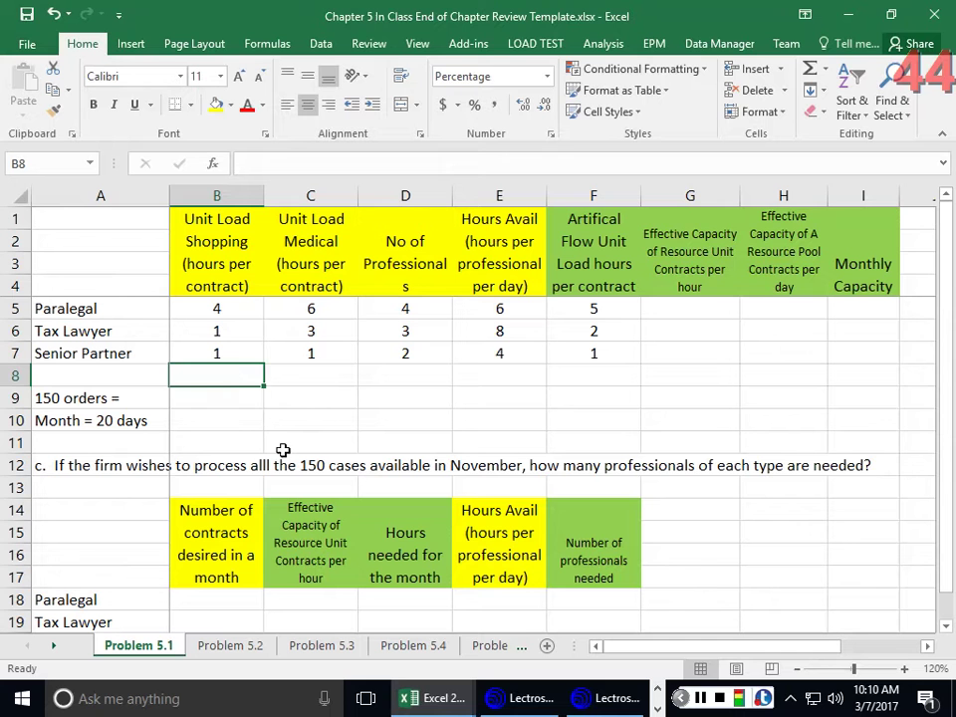
{"action": "left_click", "coordinate": [223, 399]}
{"action": "type", "text": "50"}
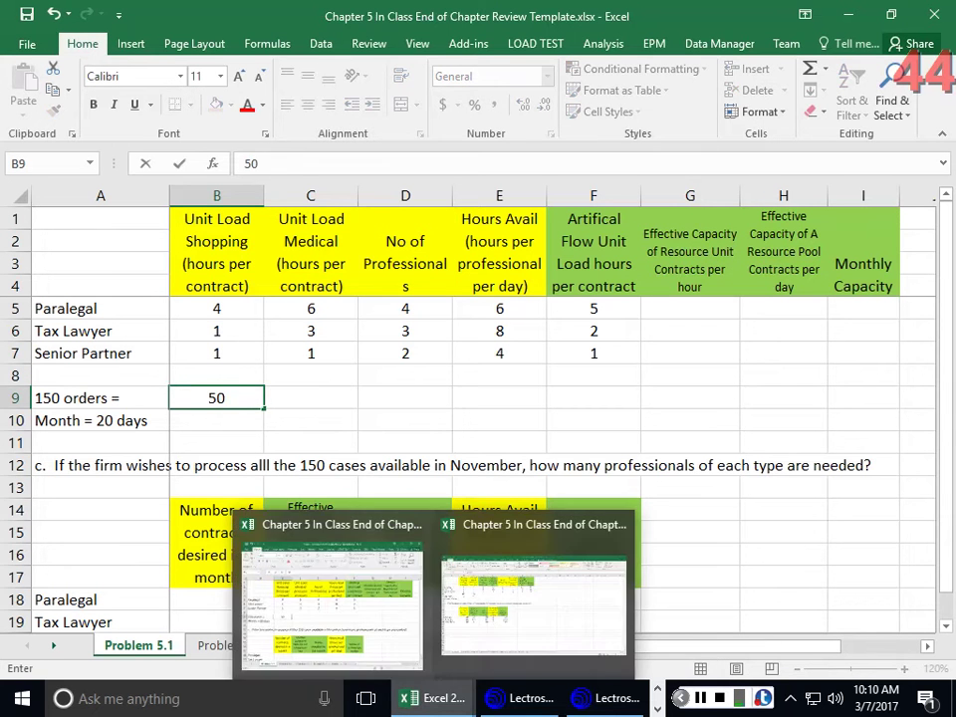
{"action": "type", "text": "%"}
{"action": "key", "text": "Tab"}
{"action": "type", "text": "50%"}
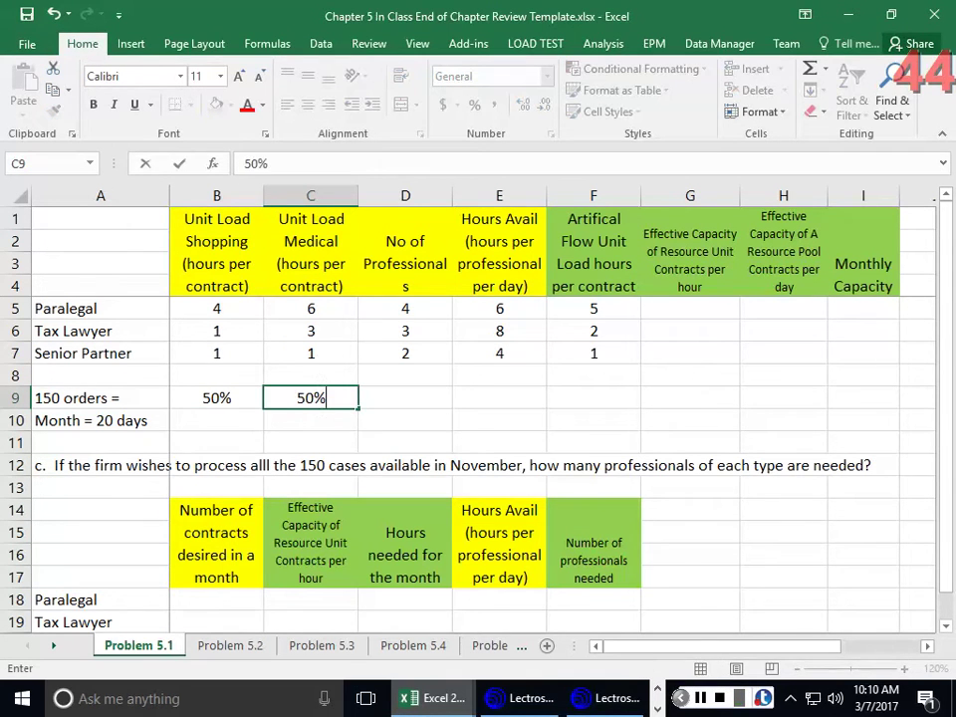
{"action": "key", "text": "Return"}
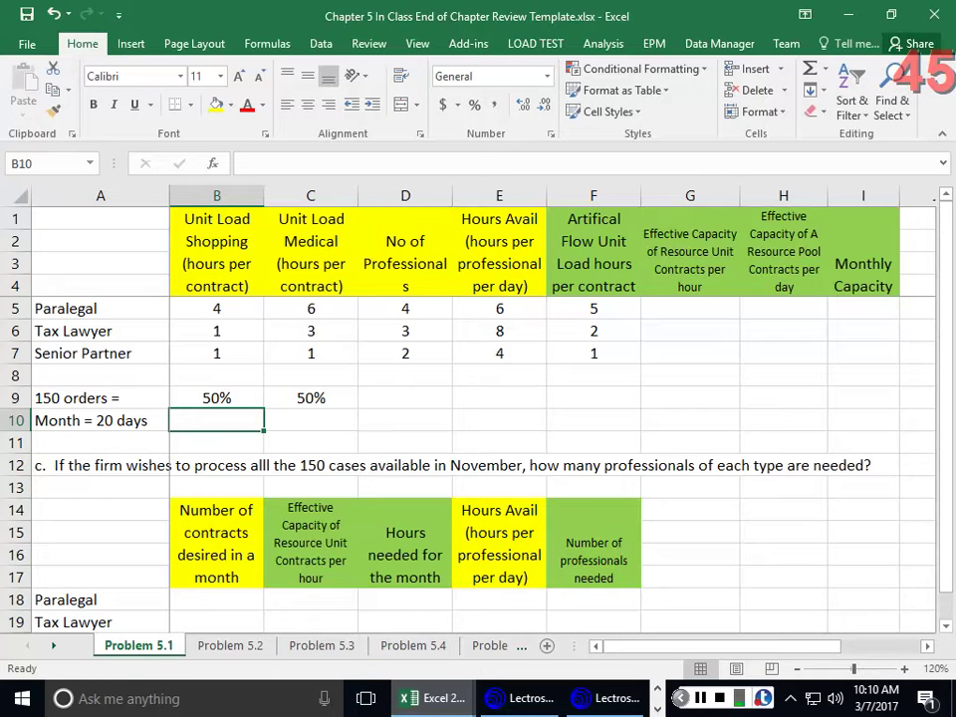
Calculate the Paralegal's effective capacity of a resource unit per hour in G5 with the formula =1/F5
{"action": "left_click", "coordinate": [613, 307]}
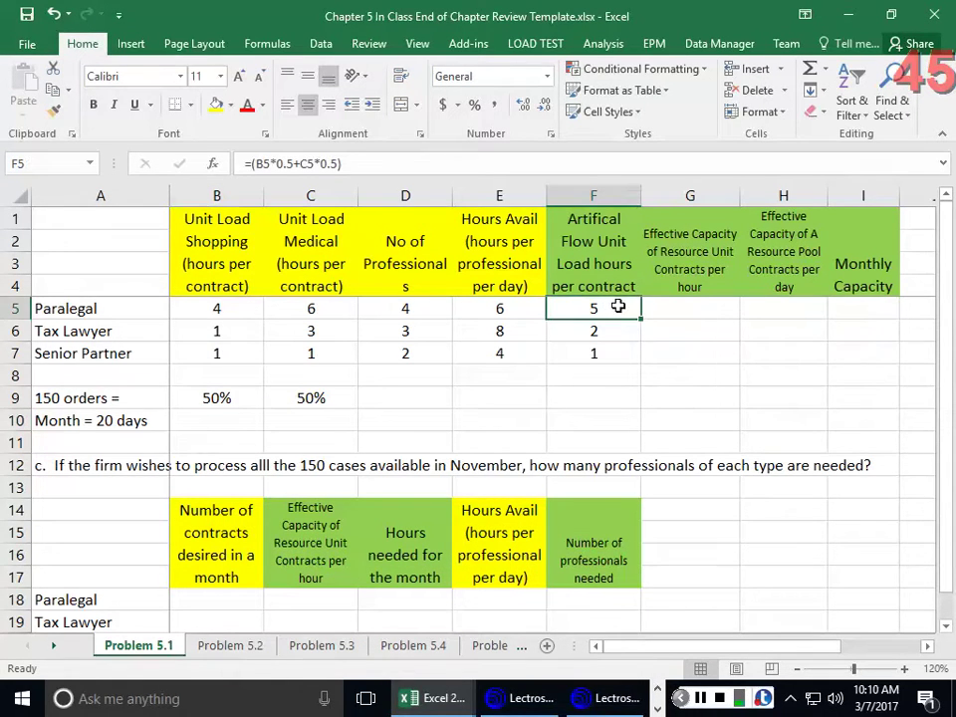
{"action": "left_click", "coordinate": [690, 307]}
{"action": "type", "text": "="}
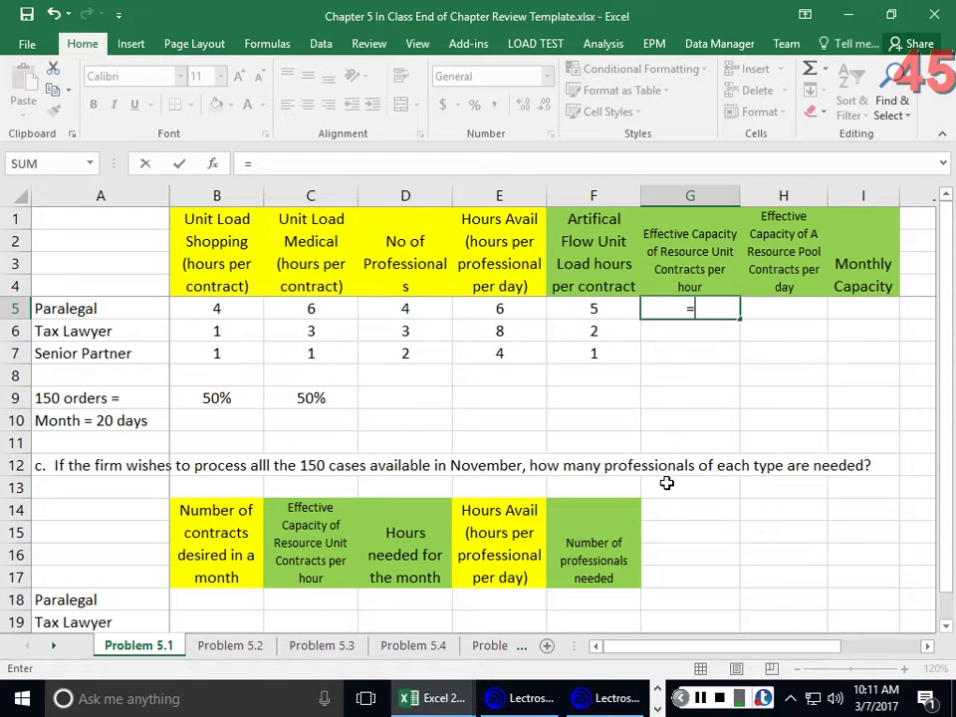
{"action": "type", "text": "1/"}
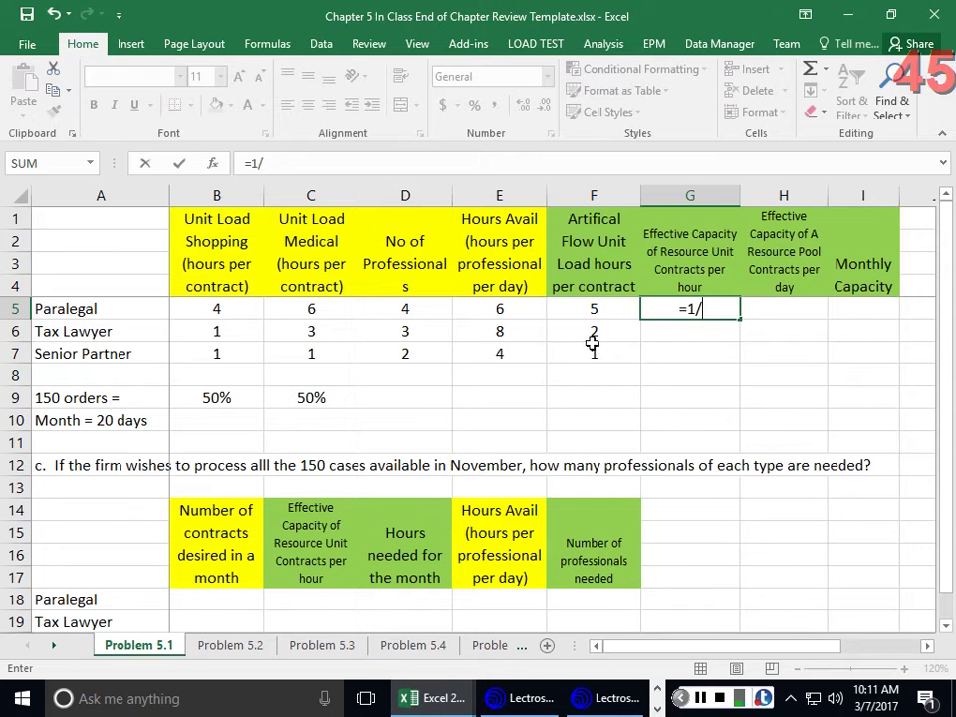
{"action": "left_click", "coordinate": [594, 311]}
{"action": "key", "text": "Return"}
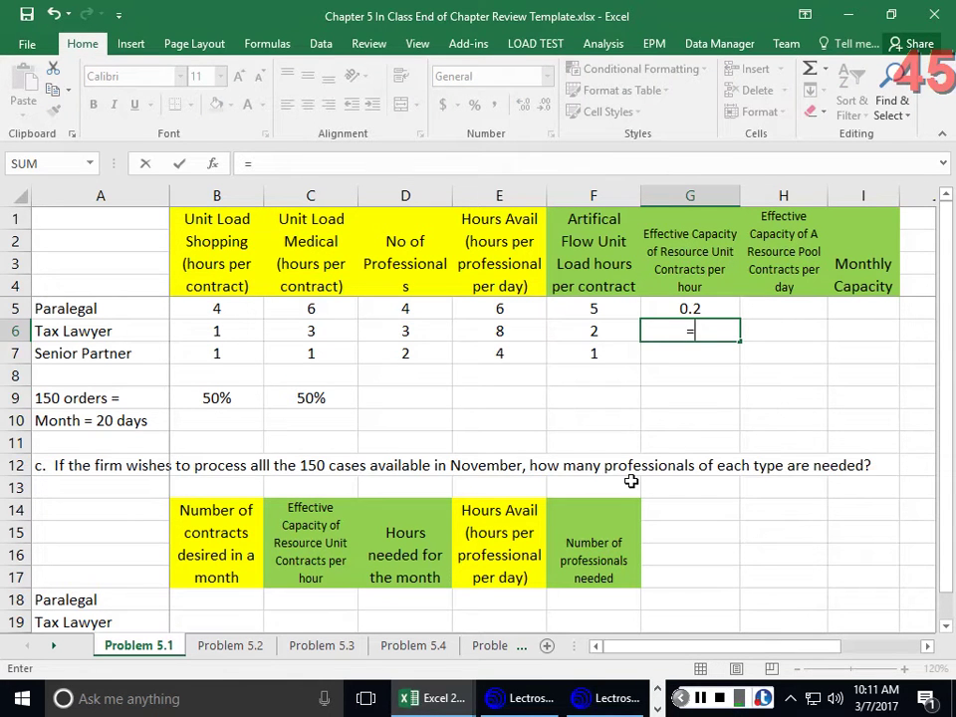
Calculate the hourly effective capacity of a resource unit for the Tax Lawyer in G6 as =1/F6 and the Senior Partner in G7 as =1/F7
{"action": "type", "text": "1/"}
{"action": "left_click", "coordinate": [592, 336]}
{"action": "key", "text": "Return"}
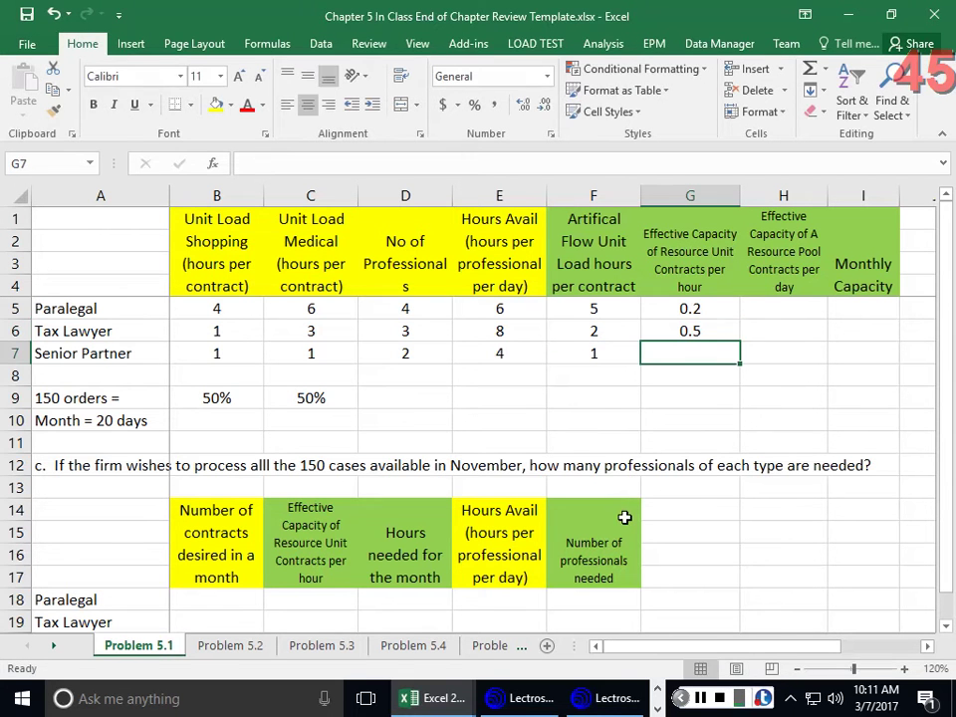
{"action": "type", "text": "="}
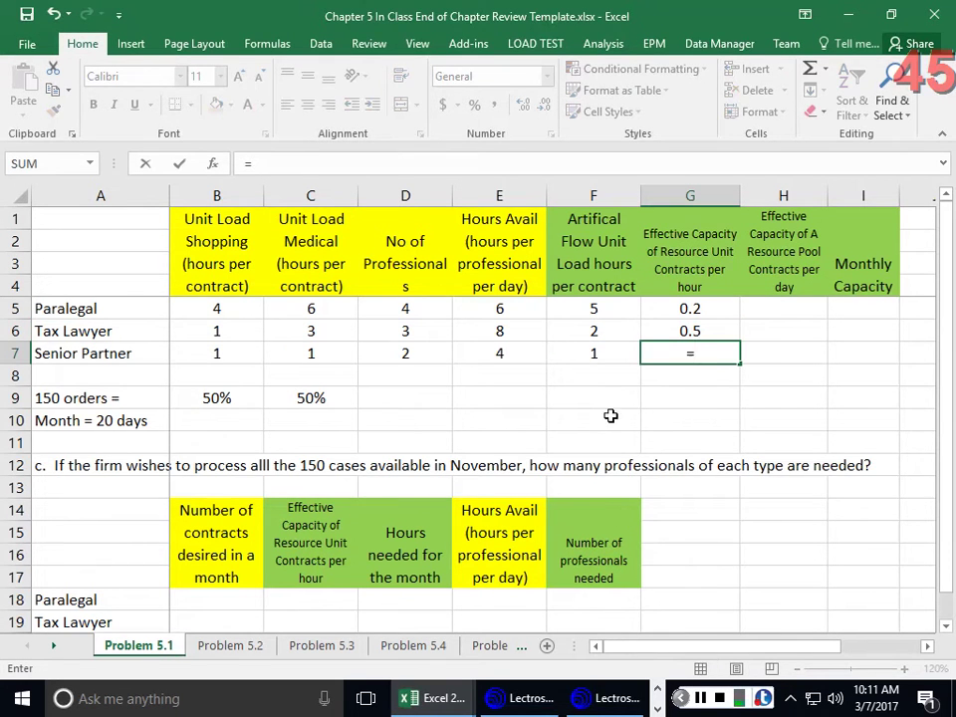
{"action": "left_click", "coordinate": [585, 356]}
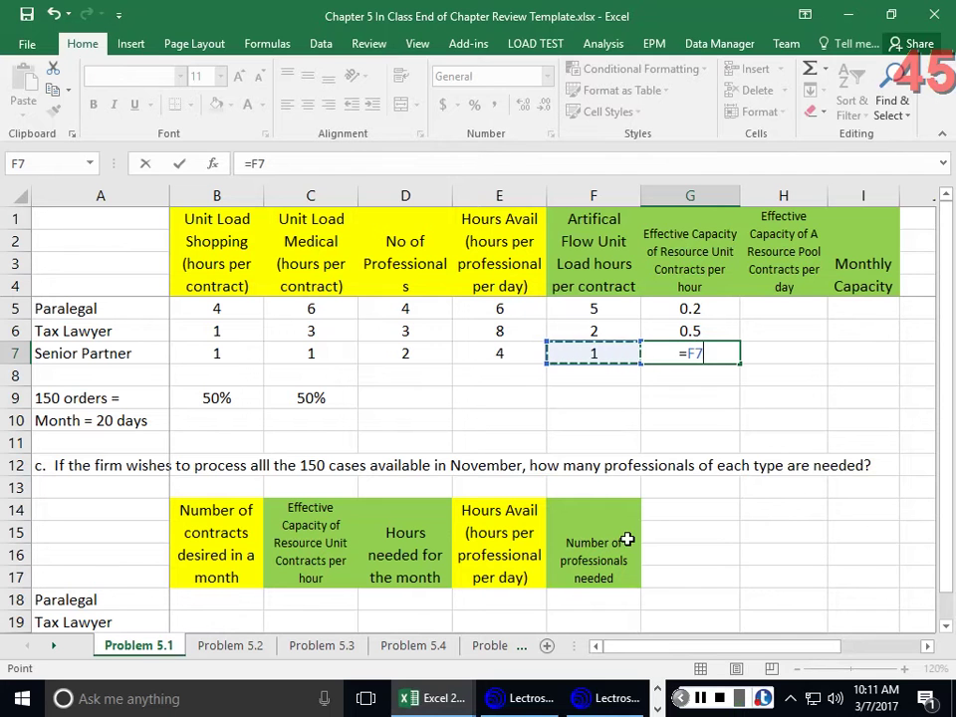
{"action": "key", "text": "BackSpace"}
{"action": "key", "text": "BackSpace"}
{"action": "type", "text": "1/"}
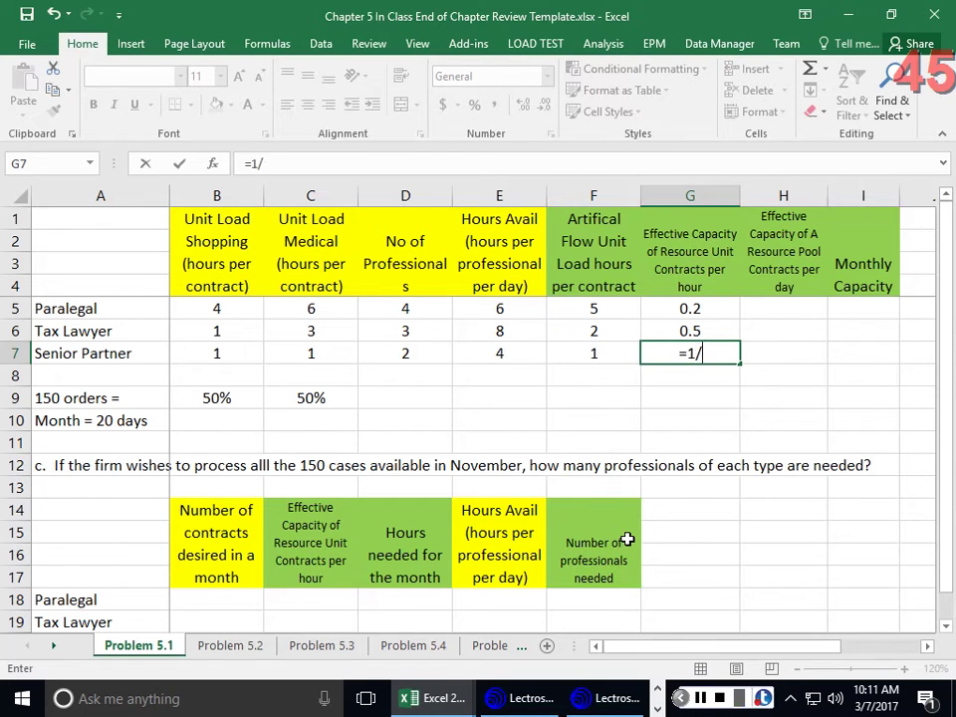
{"action": "left_click", "coordinate": [606, 356]}
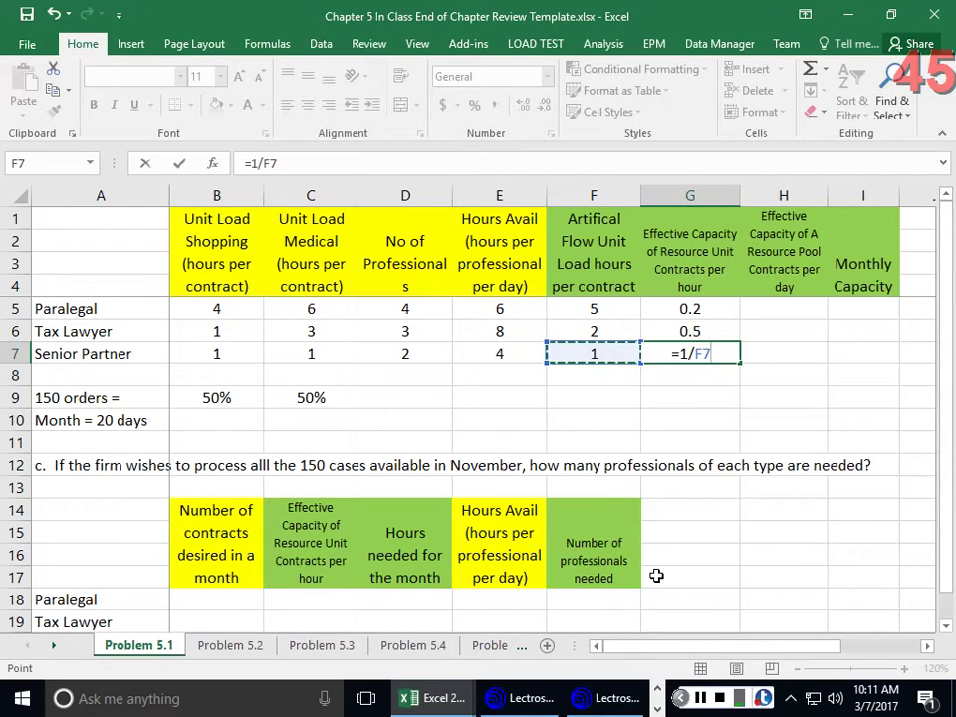
{"action": "key", "text": "Return"}
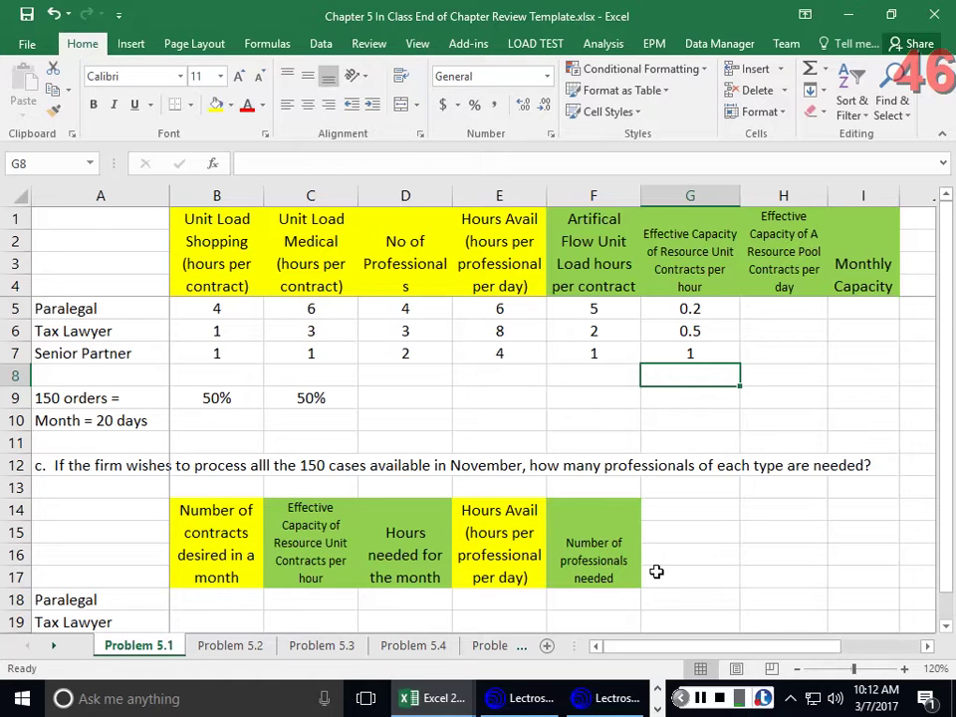
{"action": "left_click", "coordinate": [792, 314]}
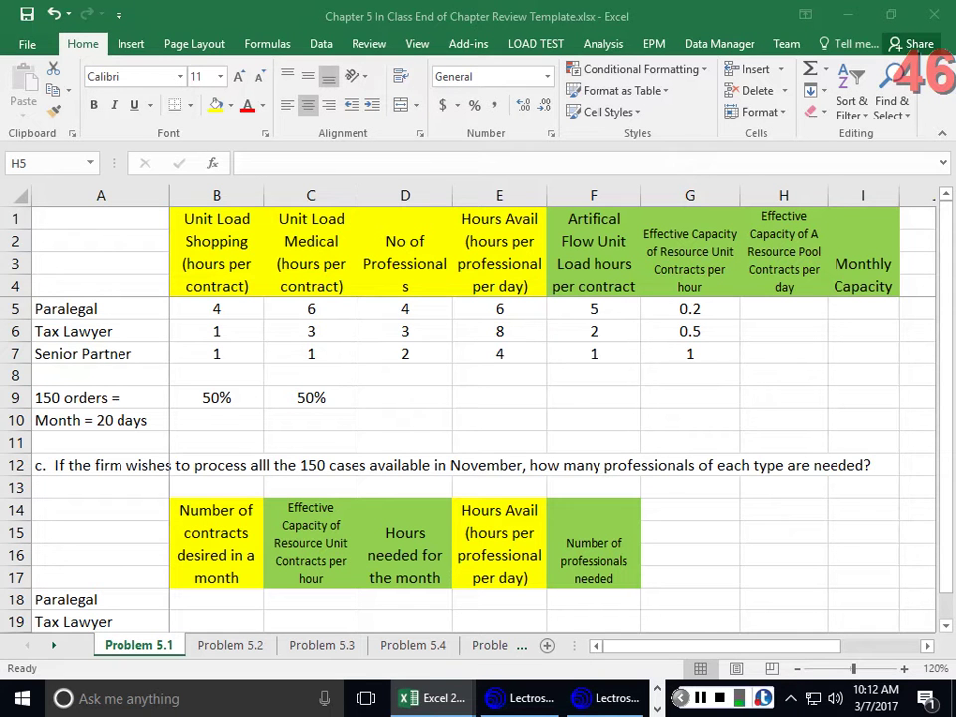
{"action": "key", "text": "F2"}
{"action": "type", "text": "=E5*F5*G5"}
{"action": "key", "text": "Escape"}
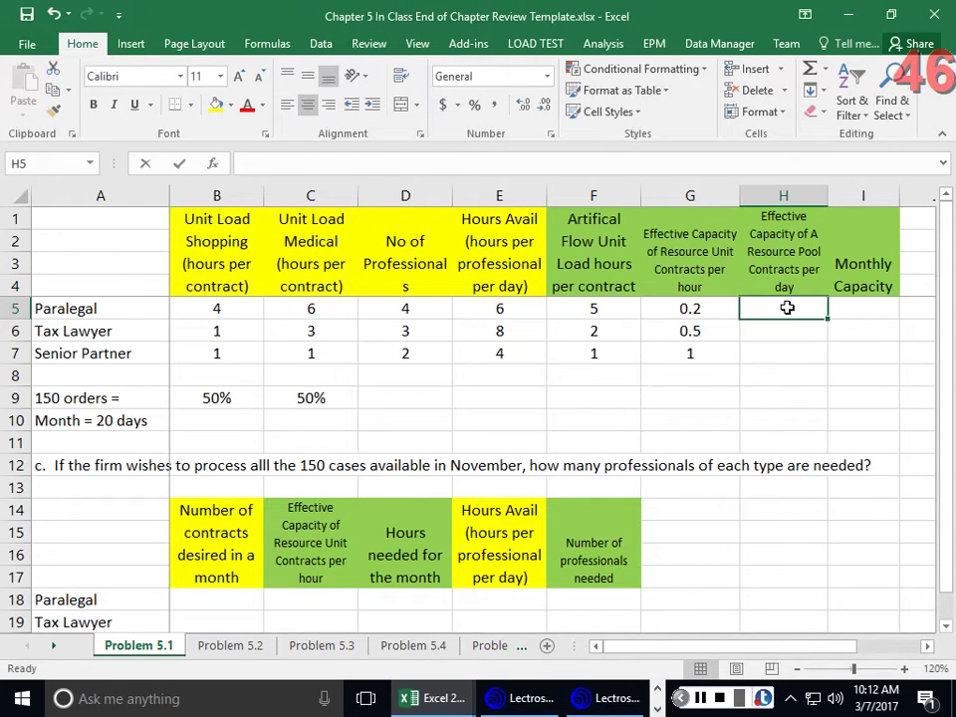
Calculate the Paralegal's effective capacity of a resource pool per day in H5 with the formula =D5*E5*G5
{"action": "type", "text": "="}
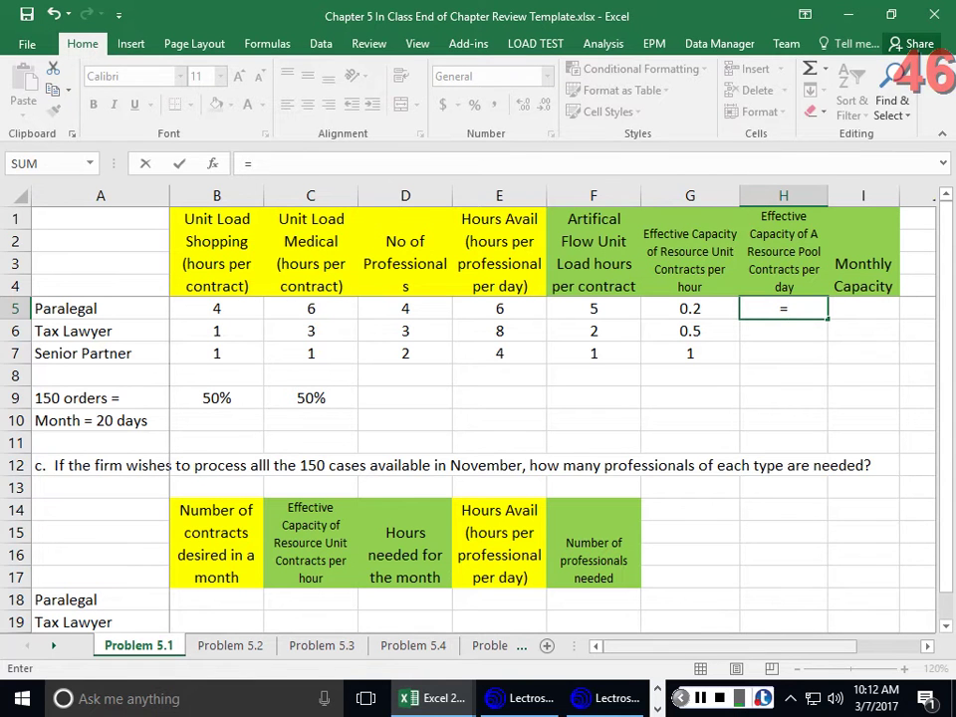
{"action": "left_click", "coordinate": [412, 307]}
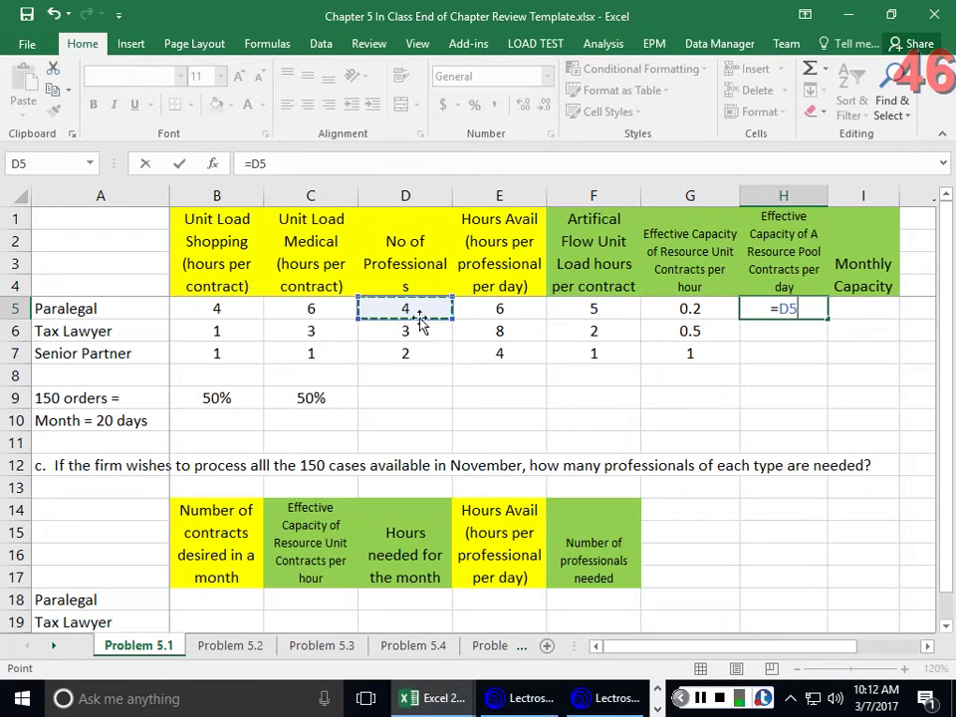
{"action": "type", "text": "*"}
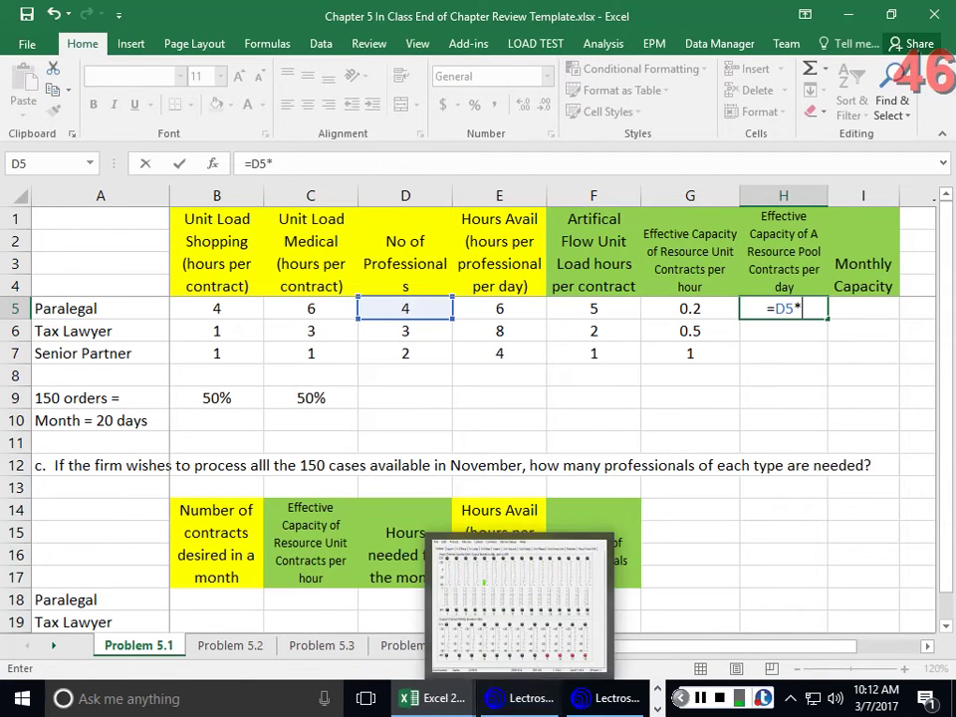
{"action": "left_click", "coordinate": [498, 309]}
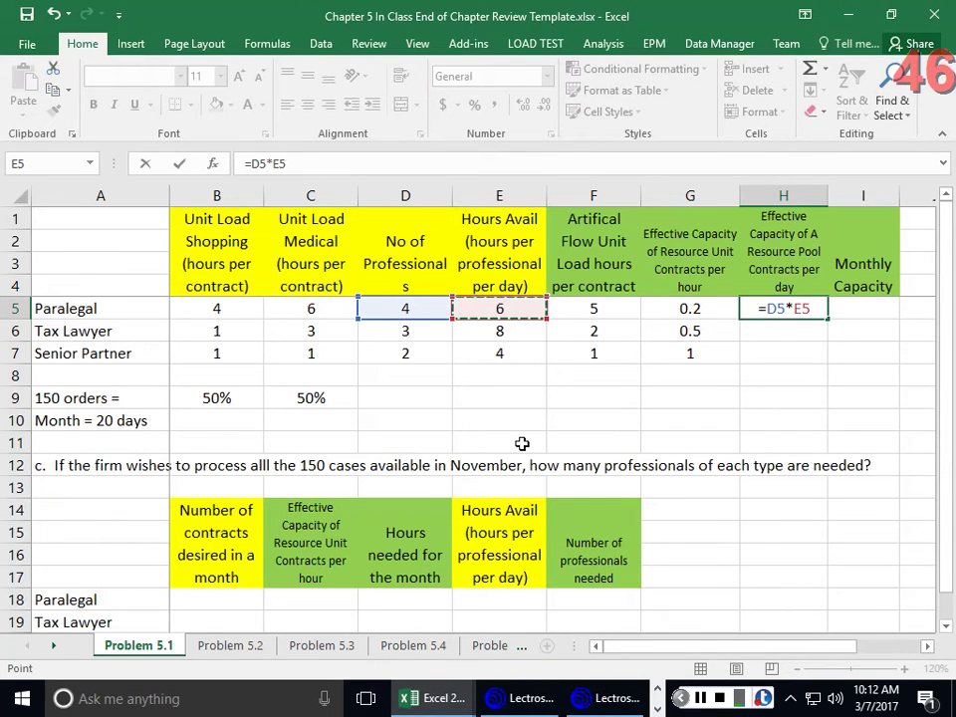
{"action": "type", "text": "*"}
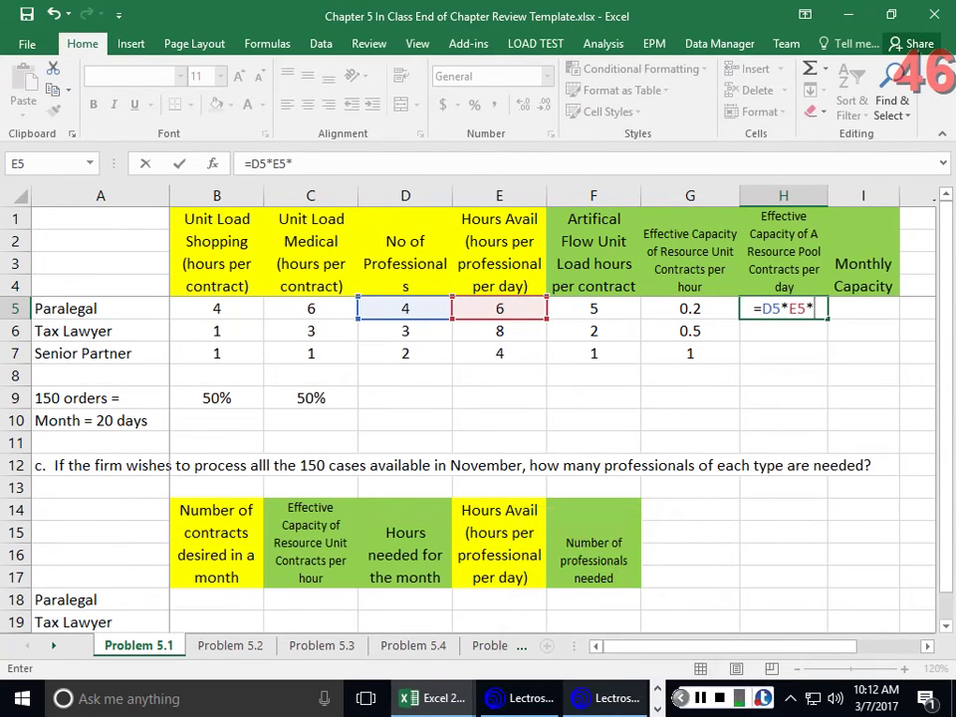
{"action": "left_click", "coordinate": [702, 309]}
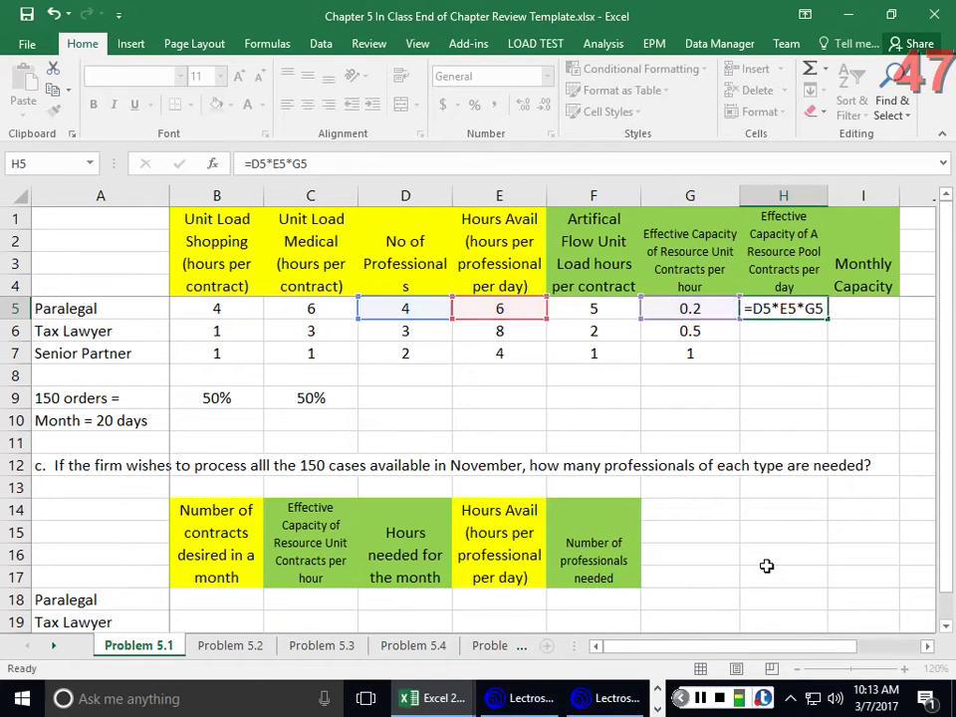
{"action": "key", "text": "Return"}
Calculate the Paralegal's monthly capacity in I5 with the formula =H5*20
{"action": "left_click", "coordinate": [853, 309]}
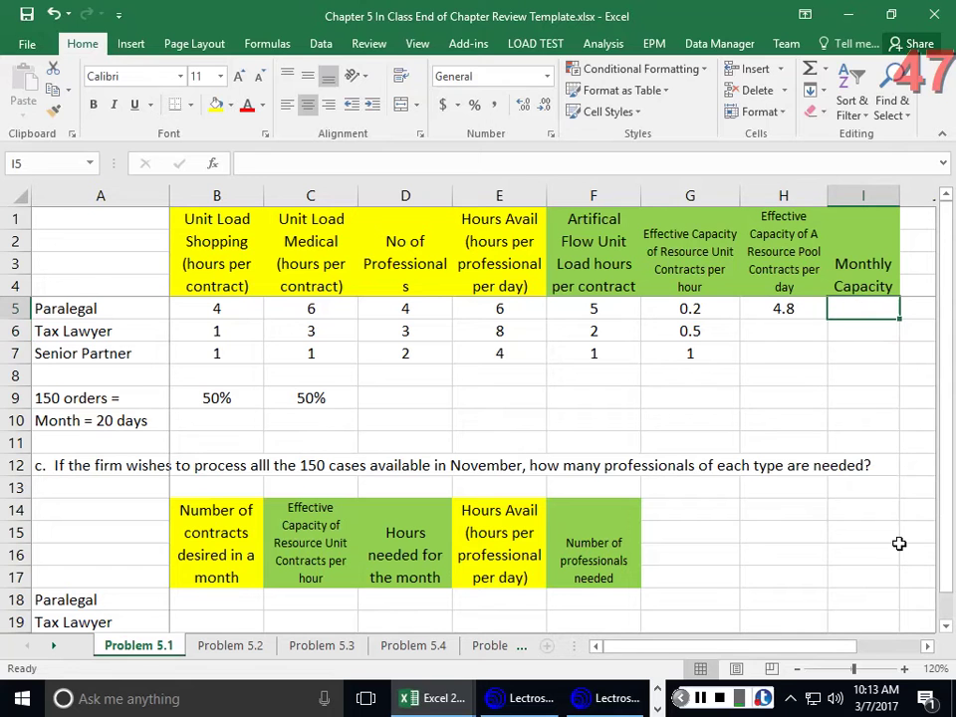
{"action": "type", "text": "="}
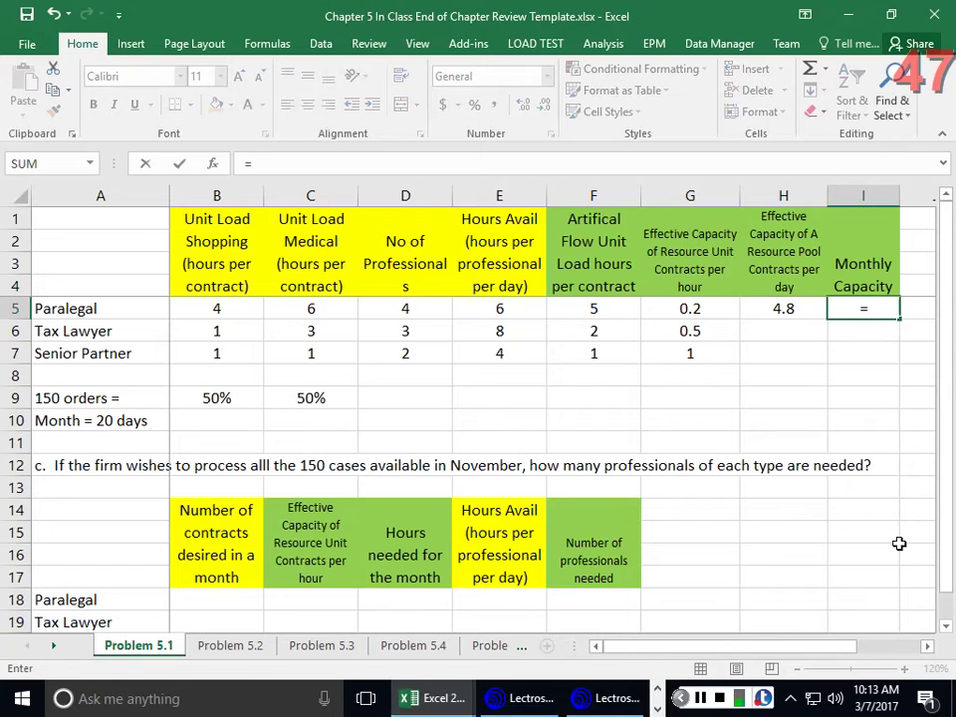
{"action": "left_click", "coordinate": [784, 307]}
{"action": "type", "text": "*20"}
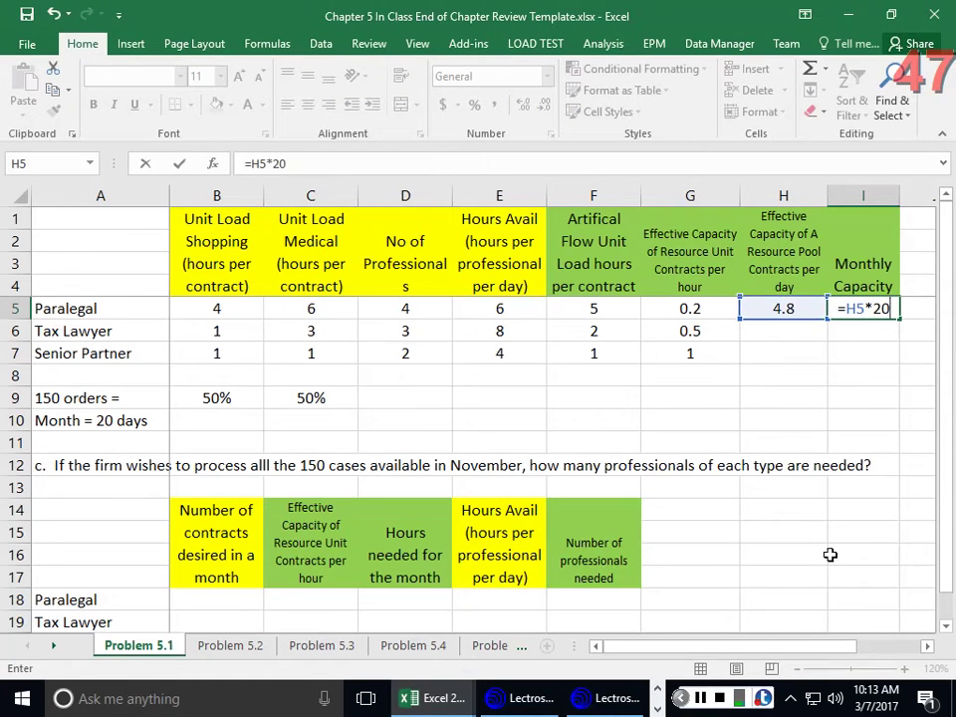
{"action": "key", "text": "Return"}
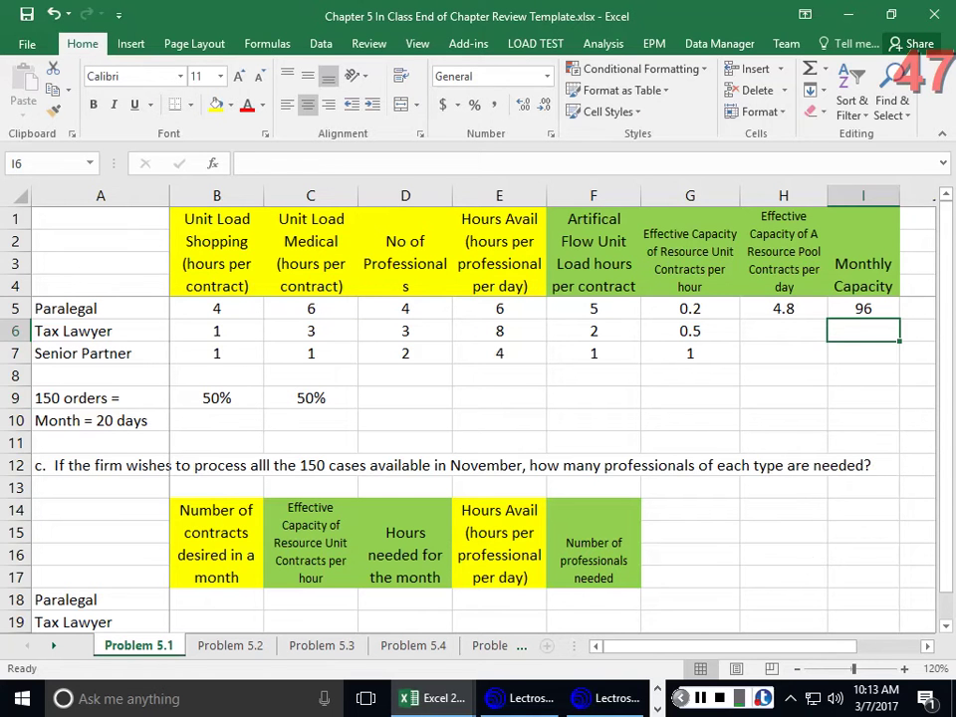
Fill the given order mix and month length cells A9:C10 with yellow
{"action": "left_click", "coordinate": [75, 354]}
{"action": "left_click_drag", "start_coordinate": [94, 420], "coordinate": [289, 430]}
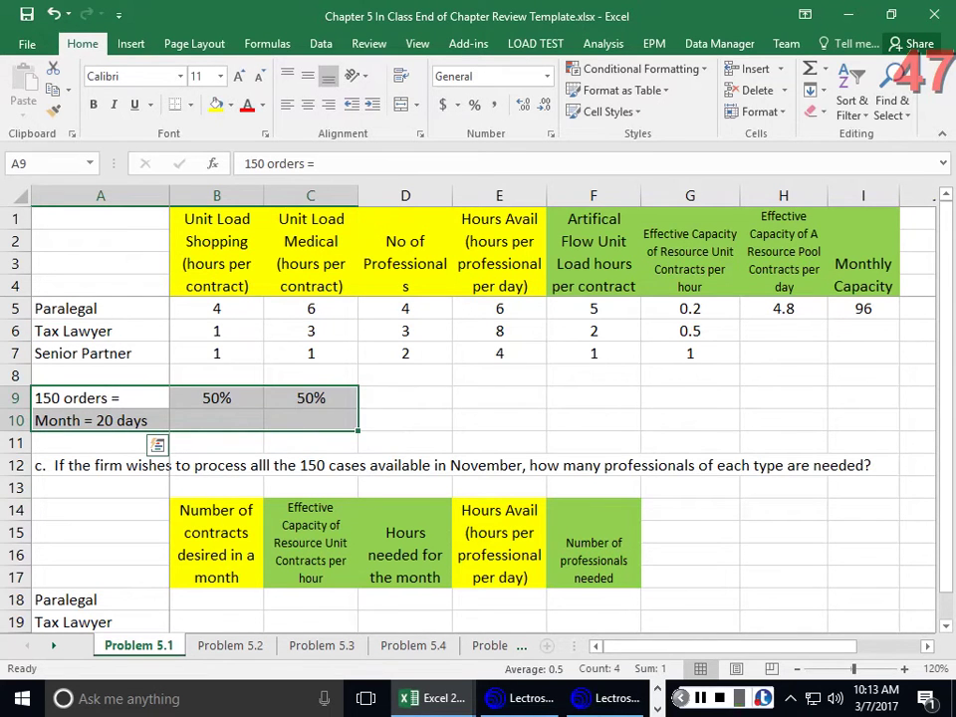
{"action": "left_click", "coordinate": [216, 105]}
{"action": "left_click", "coordinate": [424, 418]}
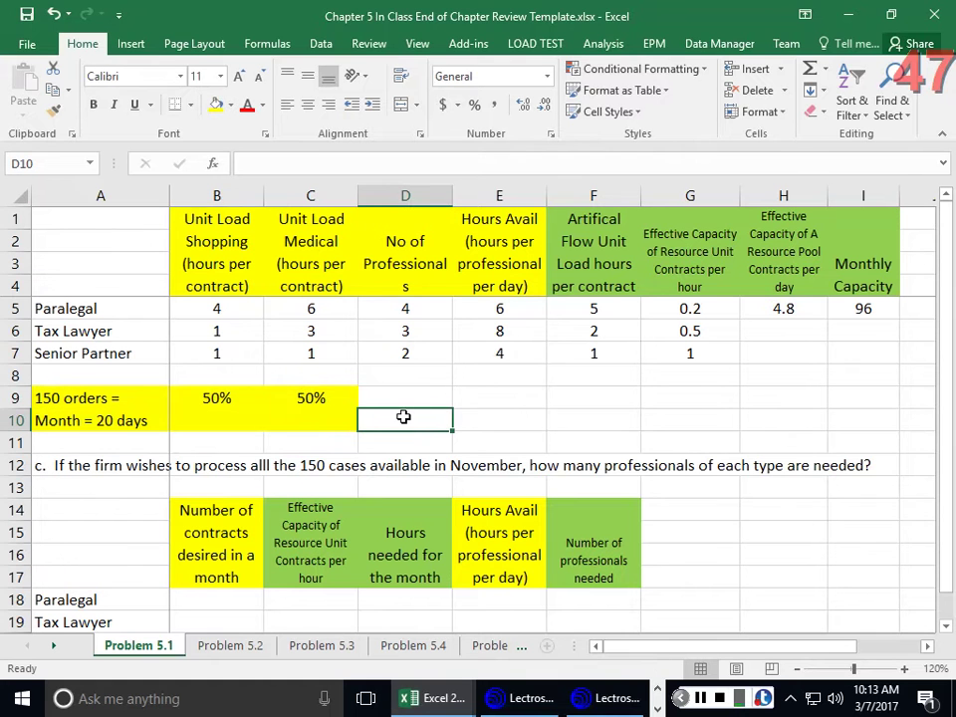
Review the formula and its referenced cells for the Paralegal's daily resource pool capacity in H5
{"action": "left_click", "coordinate": [784, 334]}
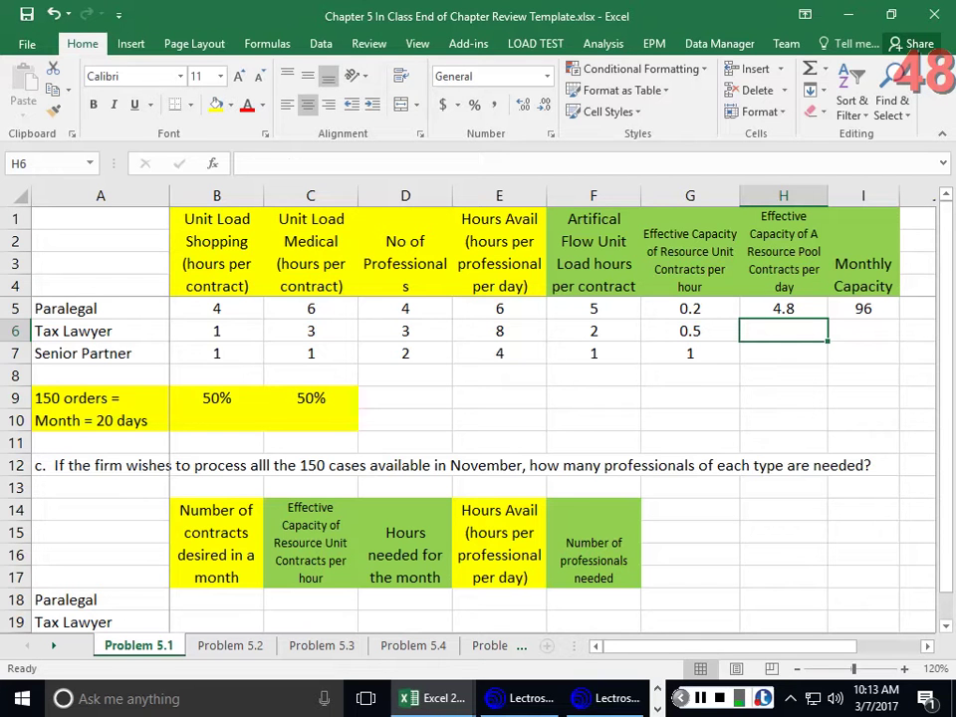
{"action": "double_click", "coordinate": [783, 307]}
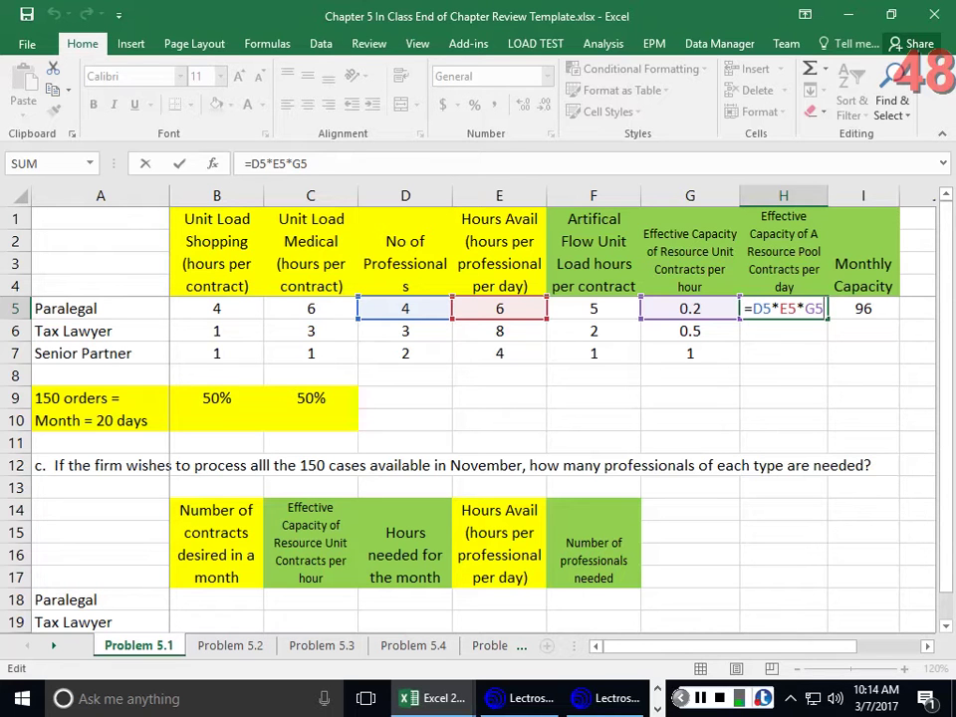
{"action": "key", "text": "Return"}
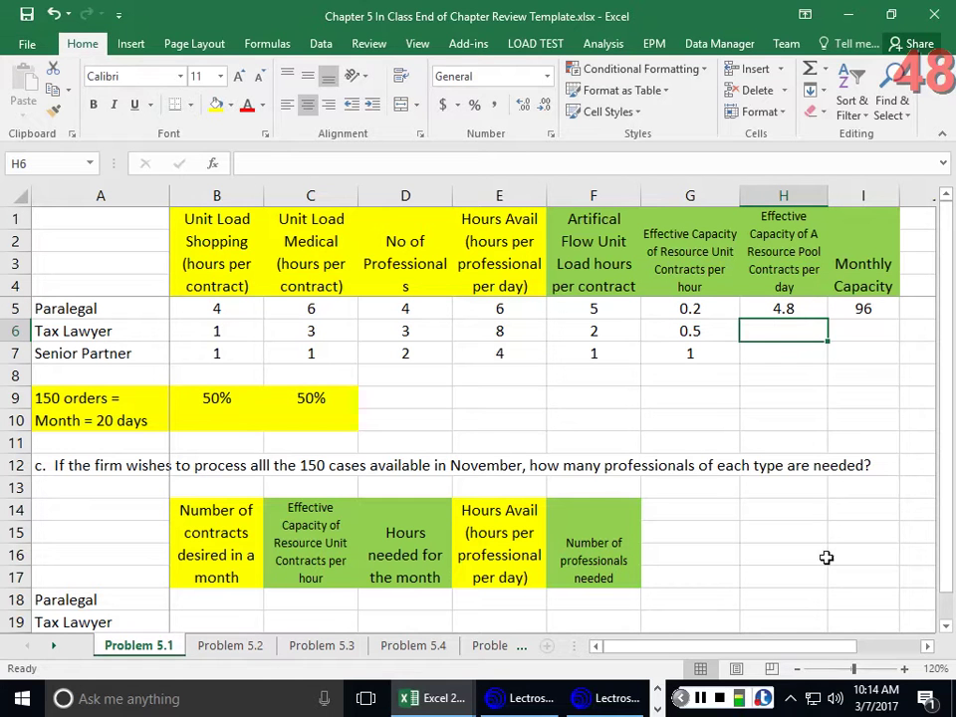
Calculate the Tax Lawyer's effective capacity of a resource pool per day in H6 with the formula =D6*E6*G6
{"action": "type", "text": "="}
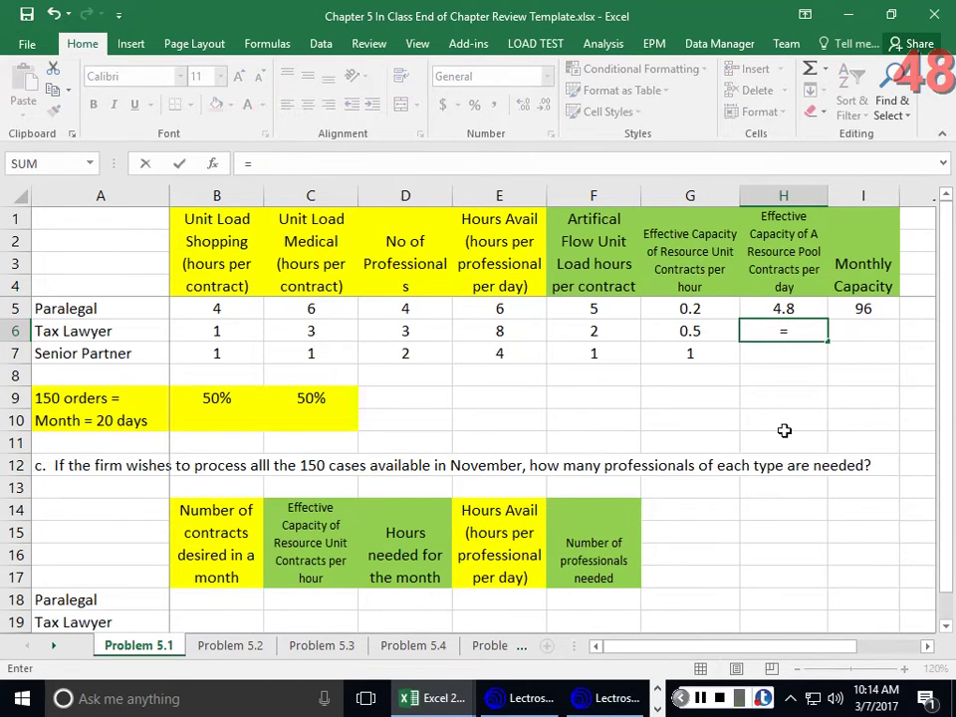
{"action": "left_click", "coordinate": [408, 328]}
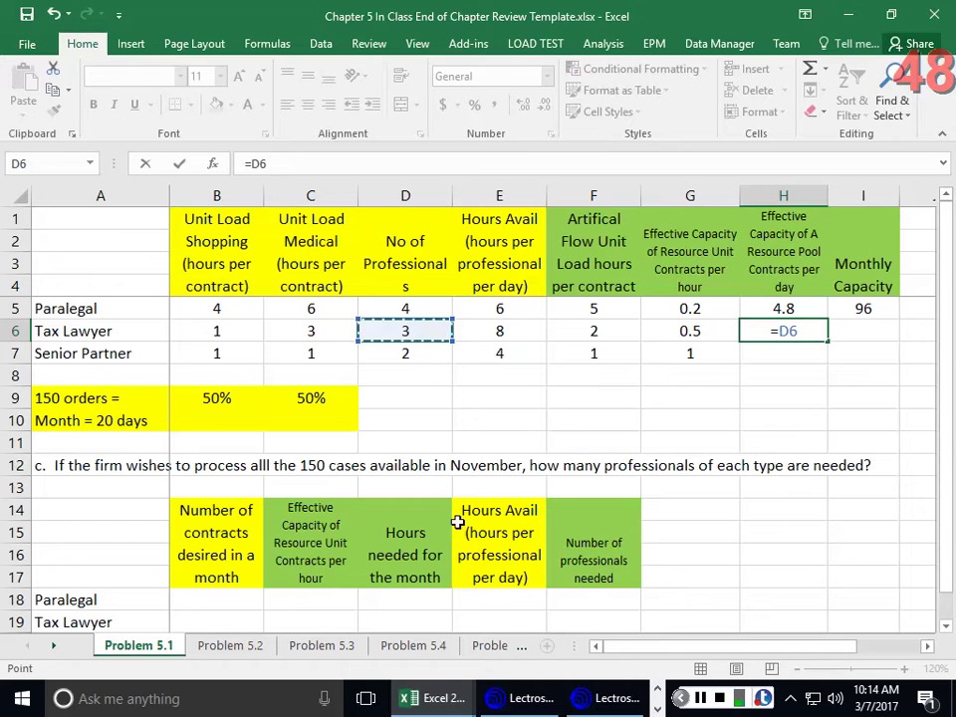
{"action": "type", "text": "*"}
{"action": "mouse_move", "coordinate": [518, 698]}
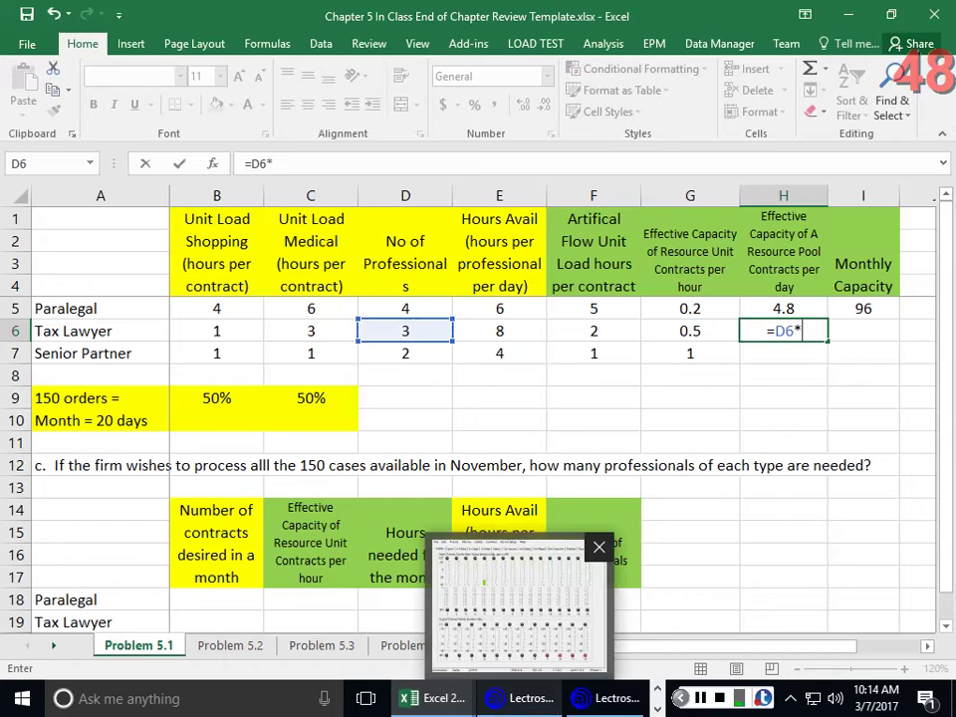
{"action": "left_click", "coordinate": [497, 331]}
{"action": "type", "text": "*"}
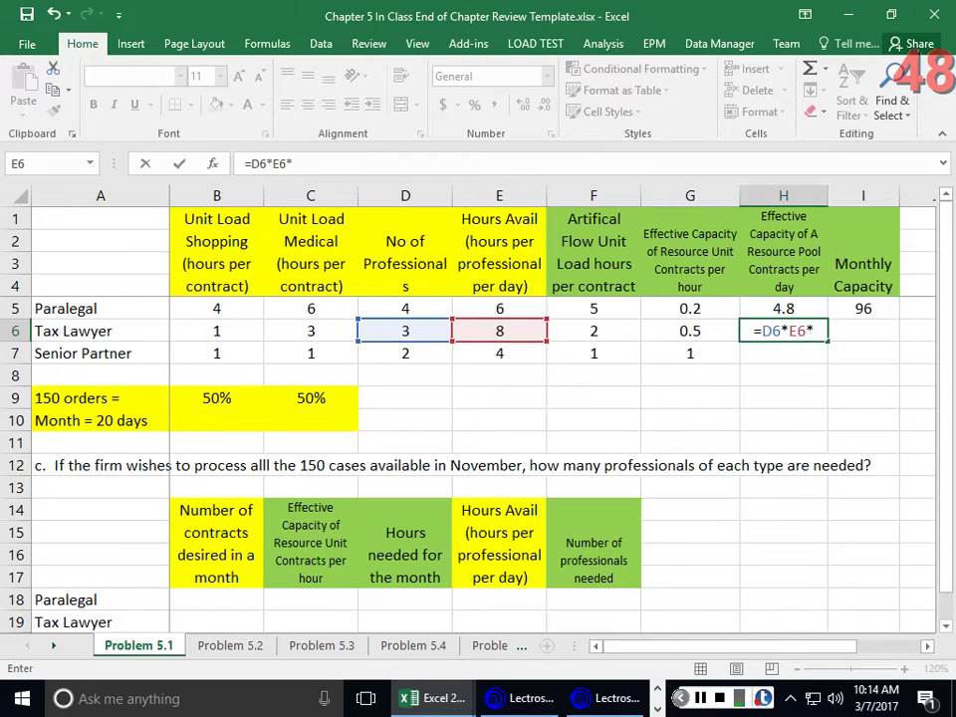
{"action": "left_click", "coordinate": [690, 329]}
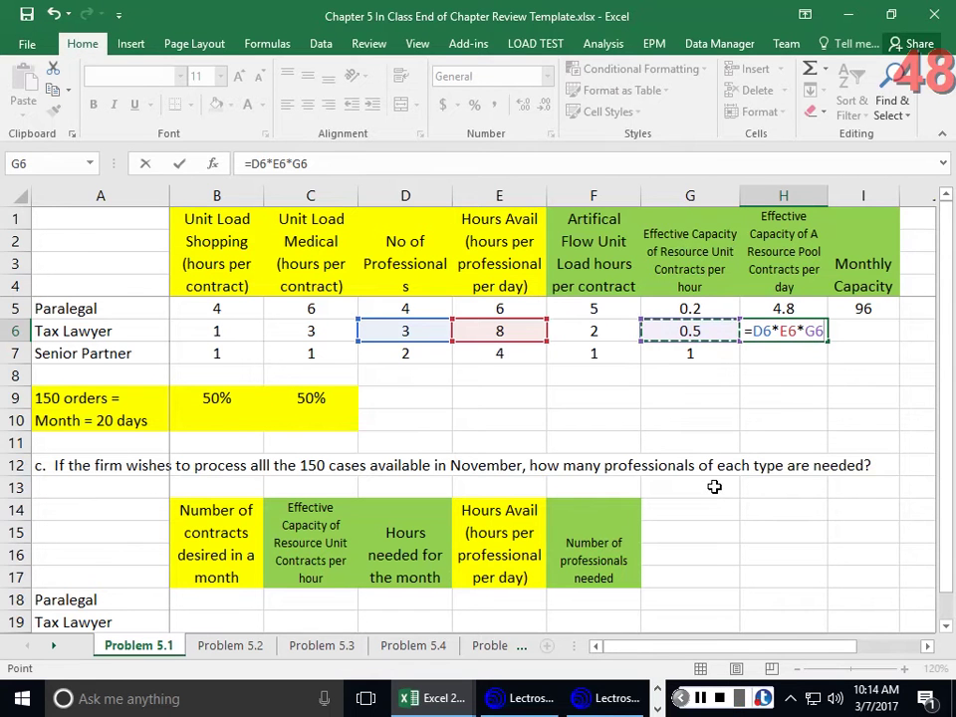
{"action": "key", "text": "Return"}
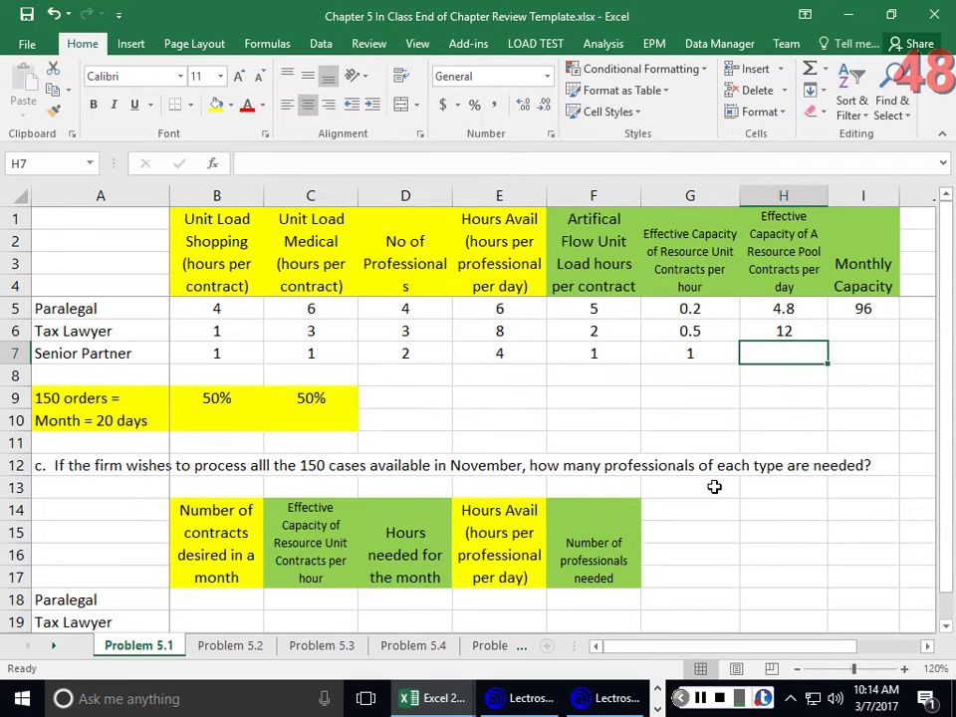
Calculate the Tax Lawyer's monthly capacity in I6 with the formula =H6*20
{"action": "left_click", "coordinate": [859, 331]}
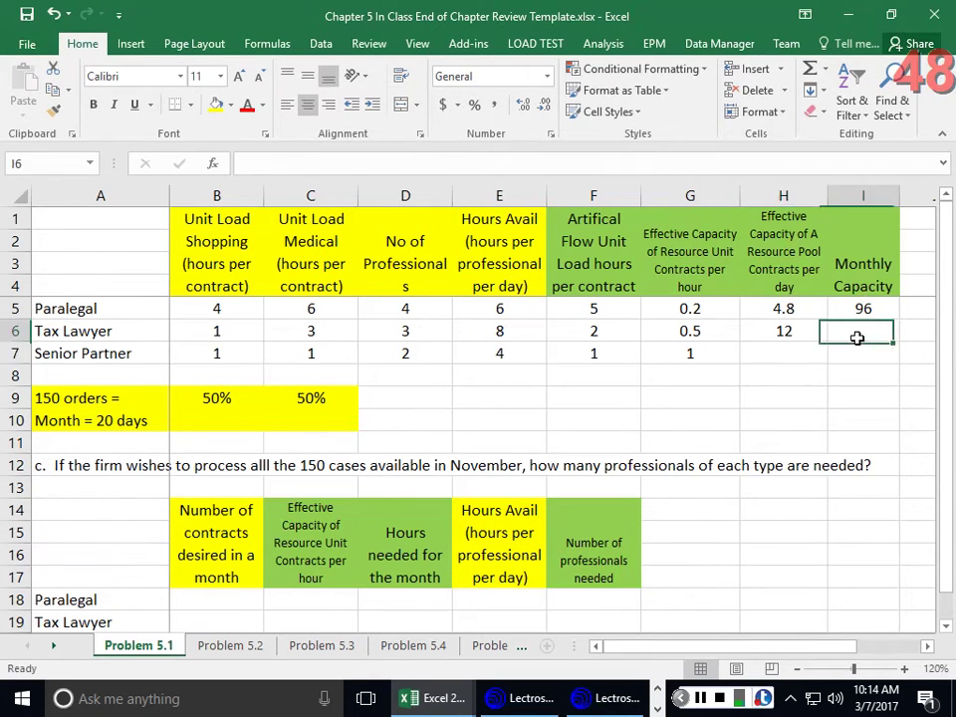
{"action": "type", "text": "="}
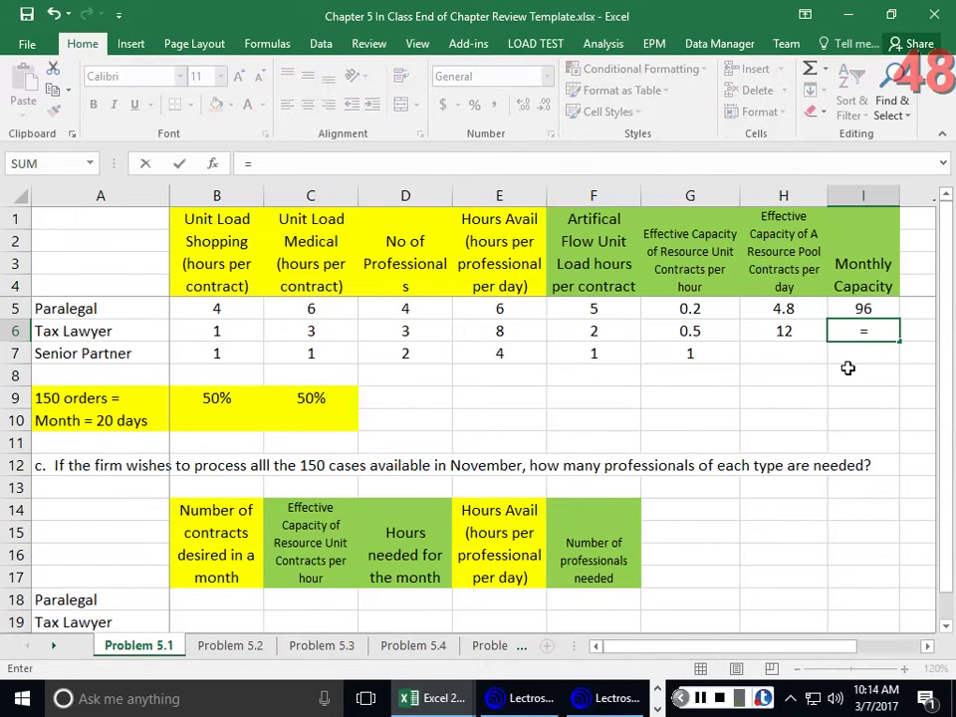
{"action": "left_click", "coordinate": [799, 339]}
{"action": "type", "text": "*20"}
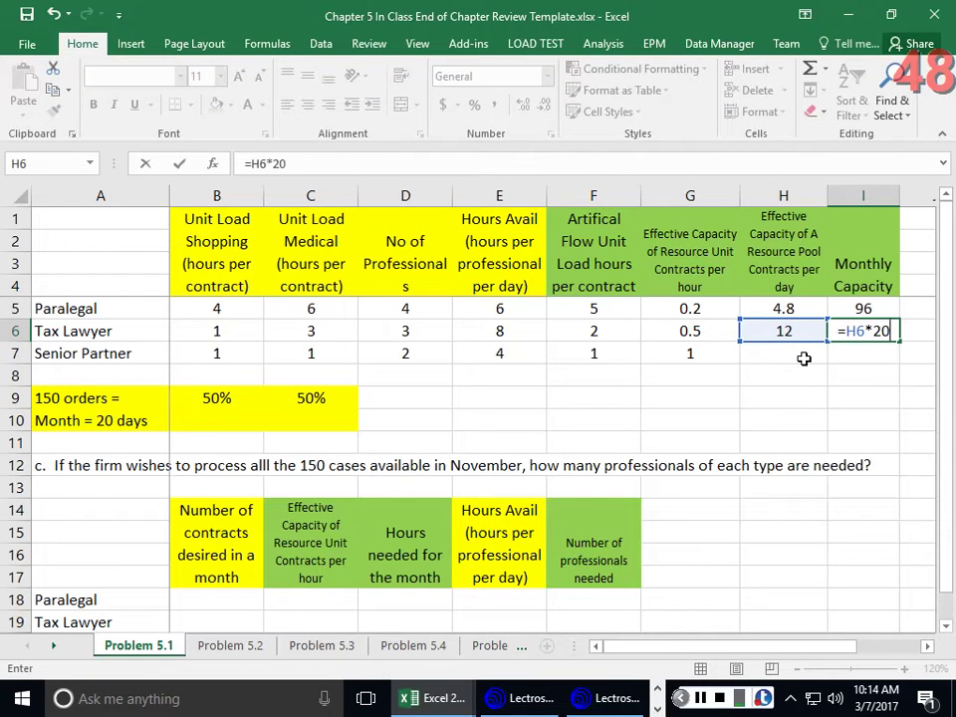
{"action": "key", "text": "Return"}
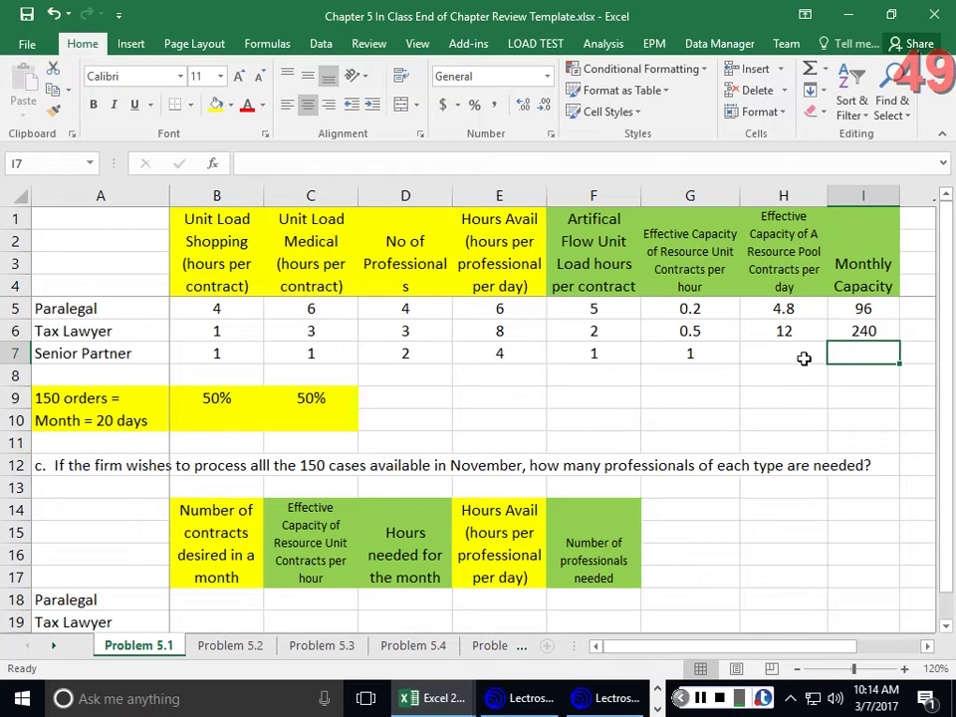
Calculate the Senior Partner's effective capacity of a resource pool per day in H7 with the formula =D7*E7*G7
{"action": "left_click", "coordinate": [797, 353]}
{"action": "type", "text": "="}
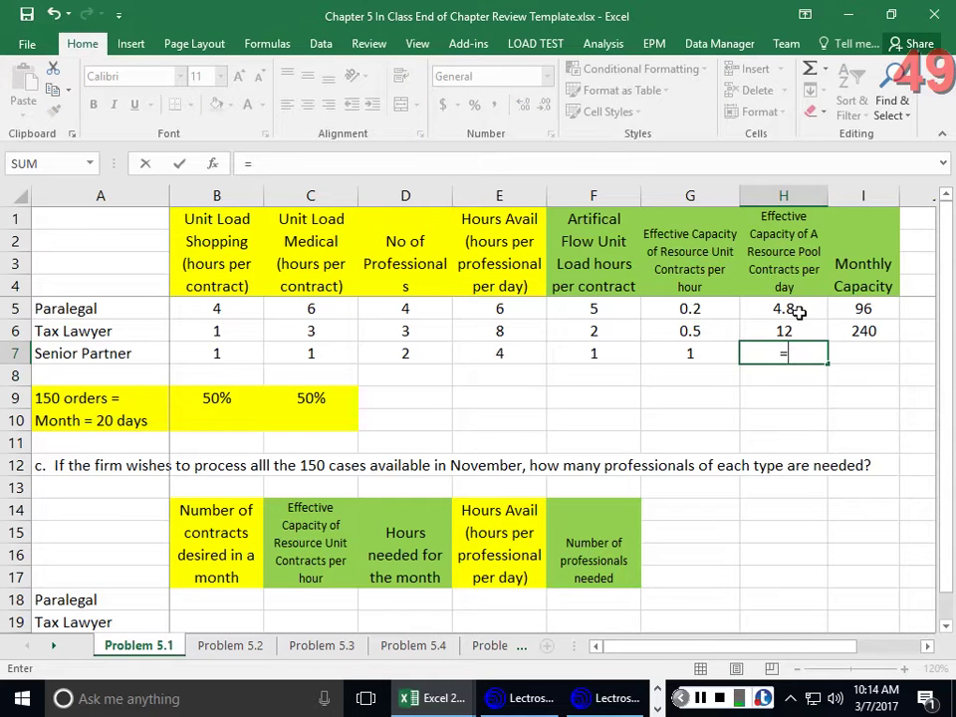
{"action": "left_click", "coordinate": [406, 355]}
{"action": "type", "text": "*"}
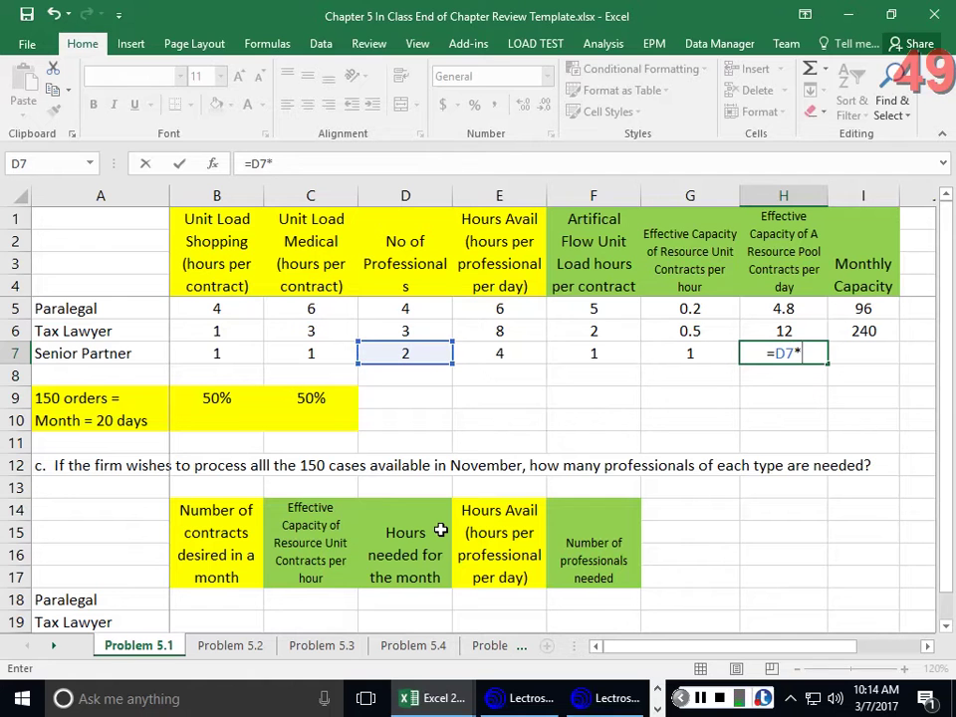
{"action": "left_click", "coordinate": [501, 354]}
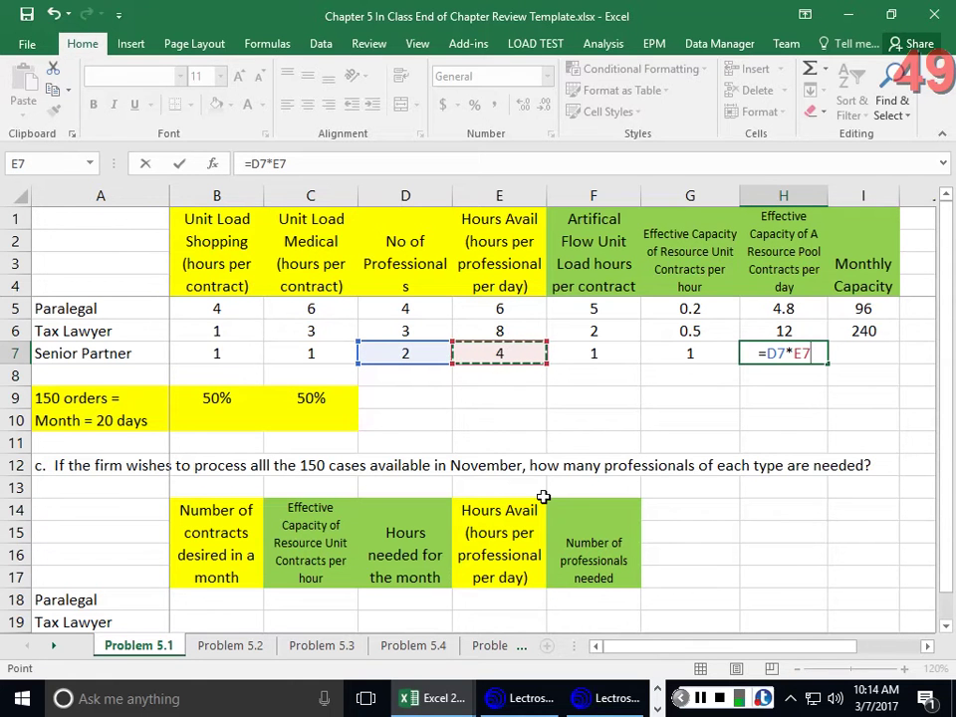
{"action": "type", "text": "*"}
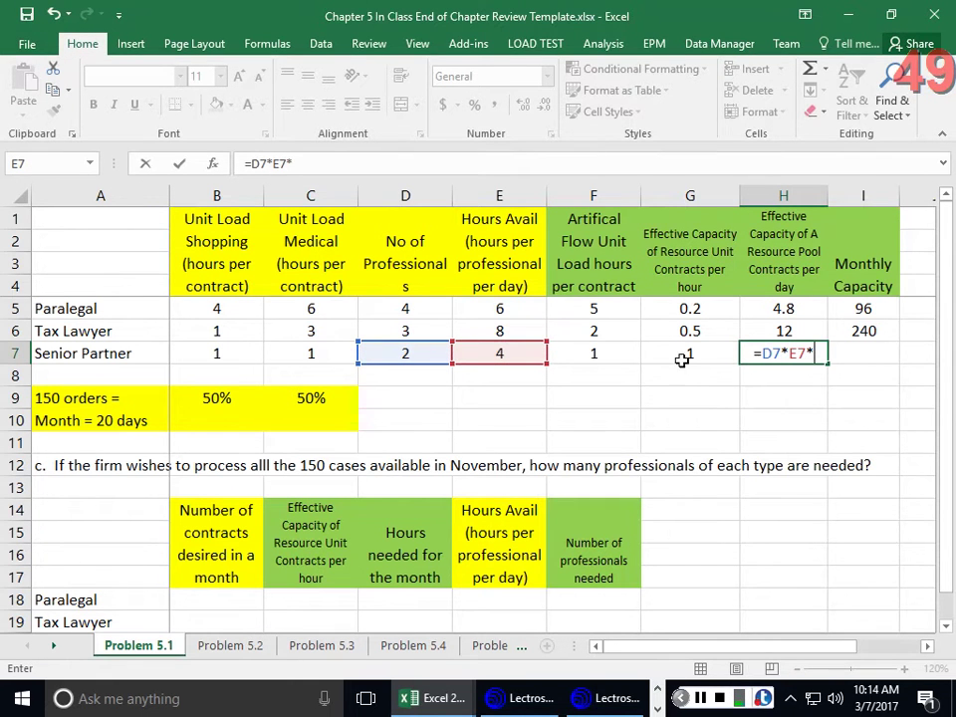
{"action": "left_click", "coordinate": [685, 356]}
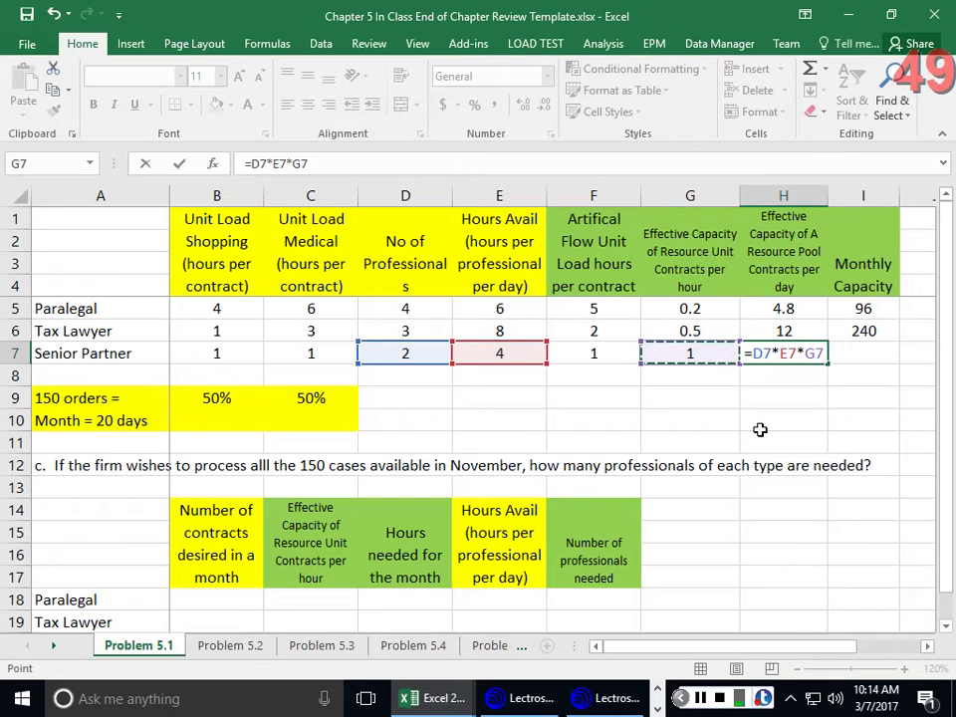
{"action": "key", "text": "Return"}
Calculate the Senior Partner's monthly capacity in I7 with the formula =H7*20
{"action": "left_click", "coordinate": [842, 359]}
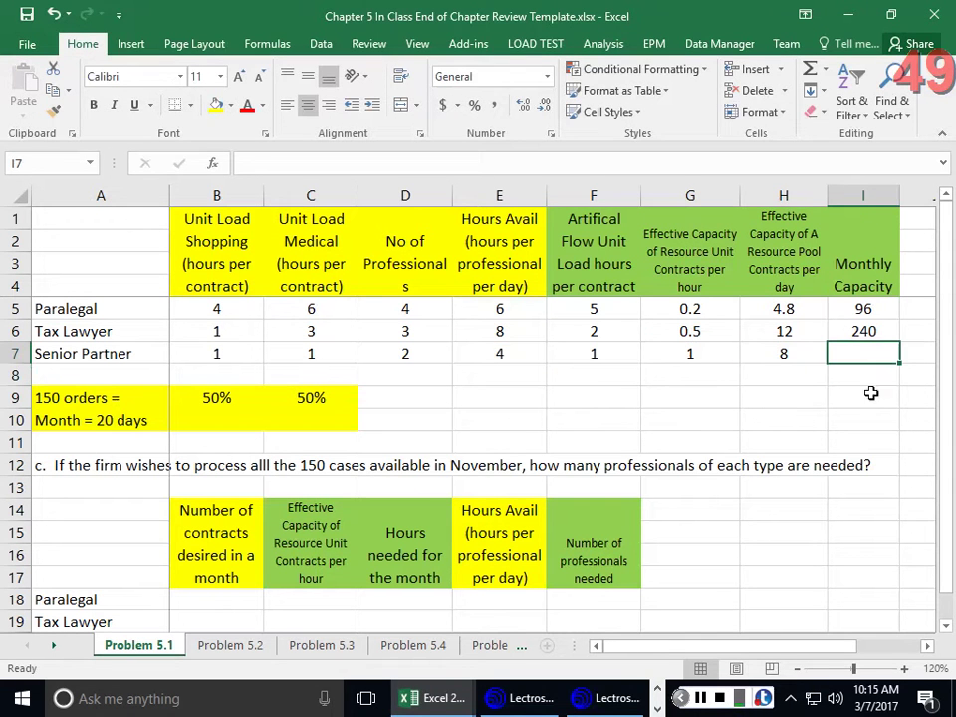
{"action": "type", "text": "="}
{"action": "key", "text": "Left"}
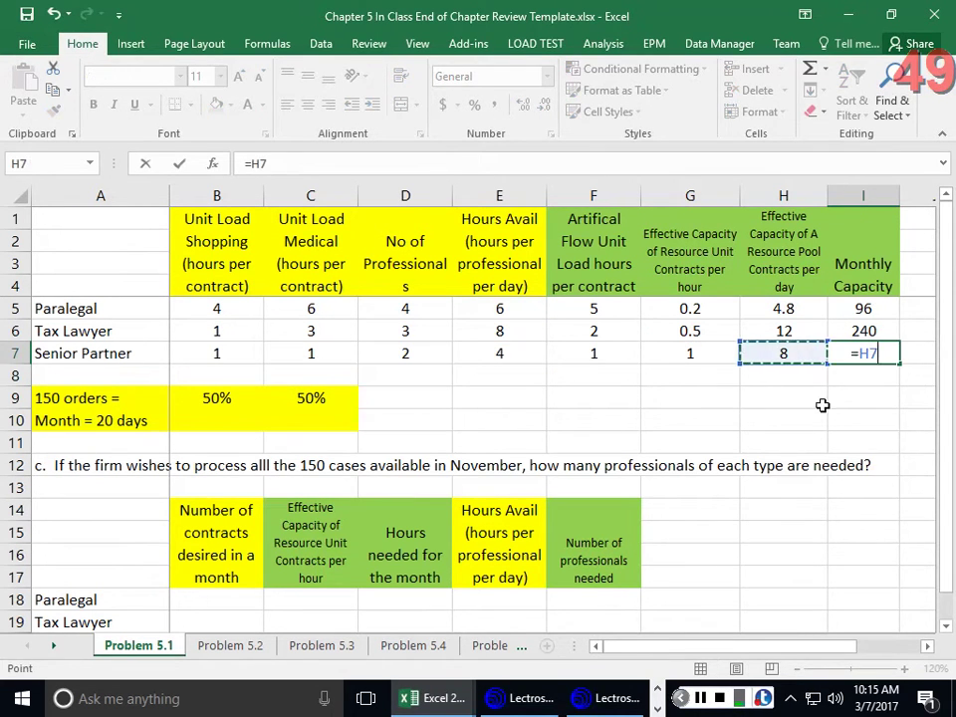
{"action": "type", "text": "*20"}
{"action": "key", "text": "Return"}
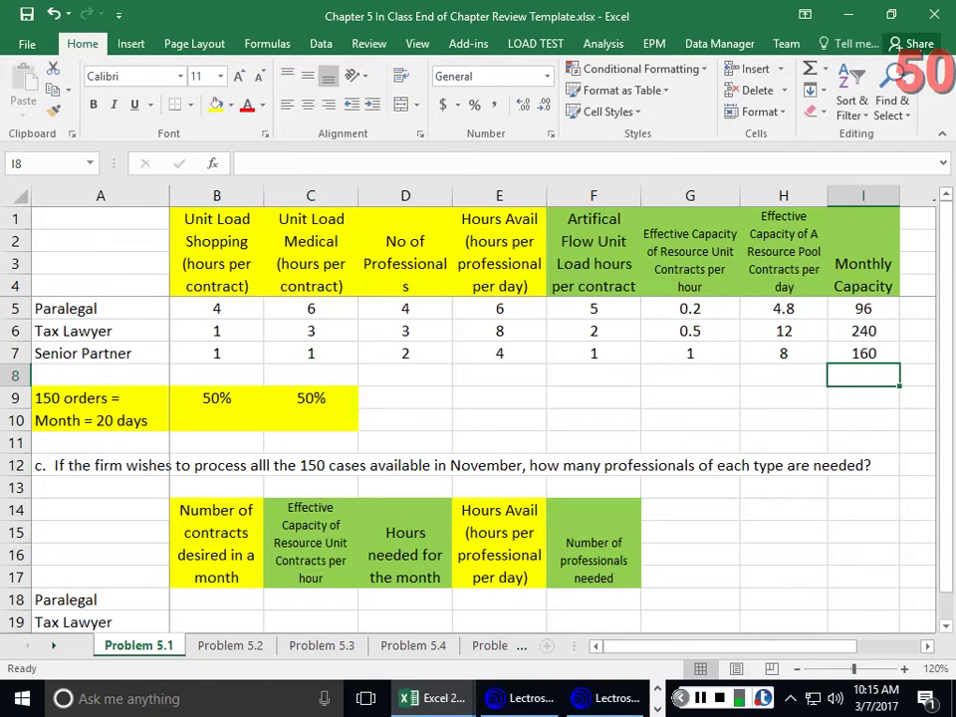
Enter 150 as the number of contracts desired in a month for all three professional types in B18:B20
{"action": "scroll", "coordinate": [618, 294], "scroll_direction": "down", "scroll_amount": 1}
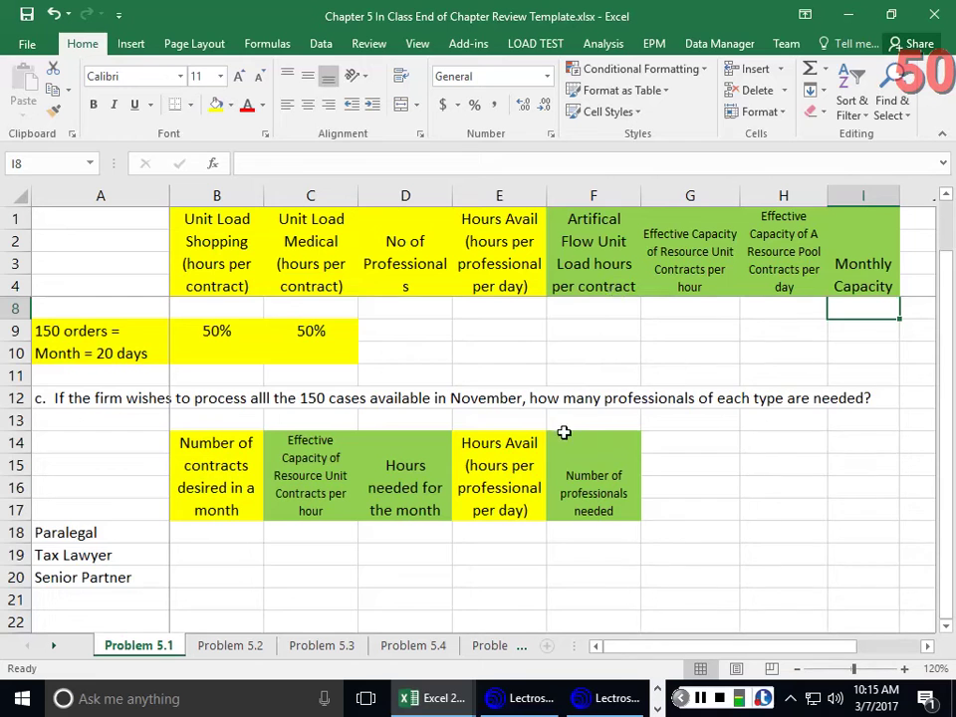
{"action": "scroll", "coordinate": [562, 434], "scroll_direction": "down", "scroll_amount": 2}
{"action": "left_click", "coordinate": [257, 399]}
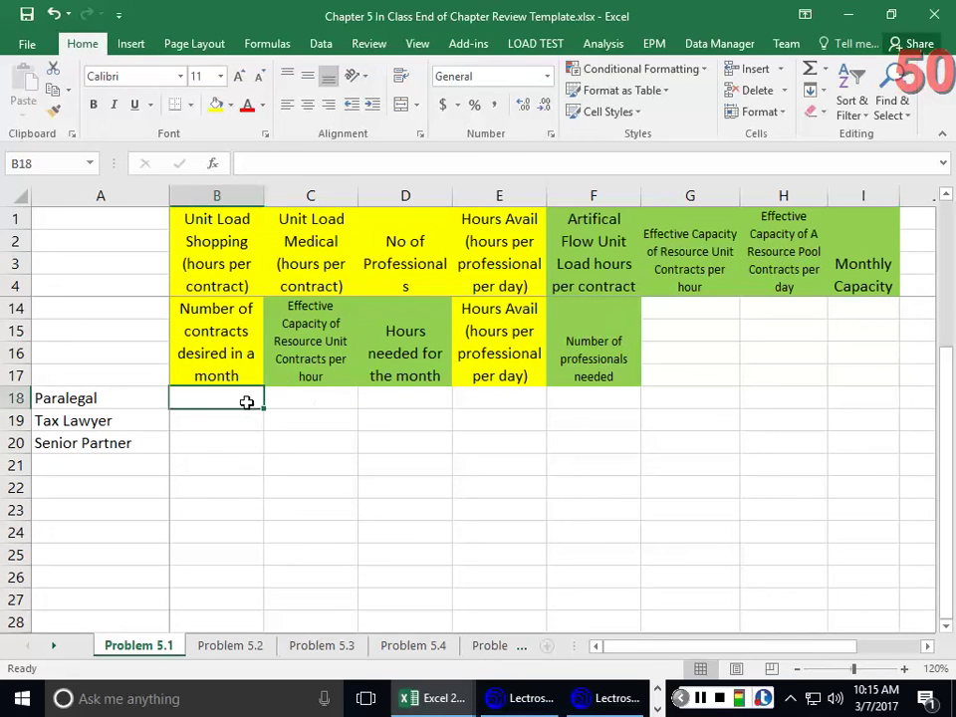
{"action": "type", "text": "150"}
{"action": "key", "text": "Return"}
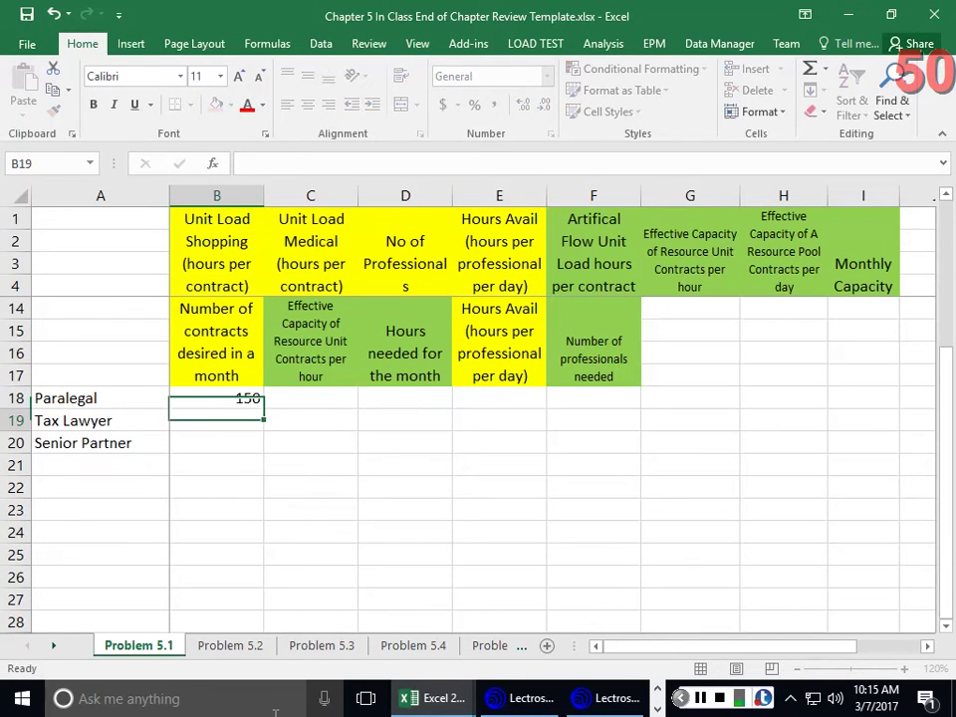
{"action": "type", "text": "150"}
{"action": "key", "text": "Return"}
{"action": "type", "text": "150"}
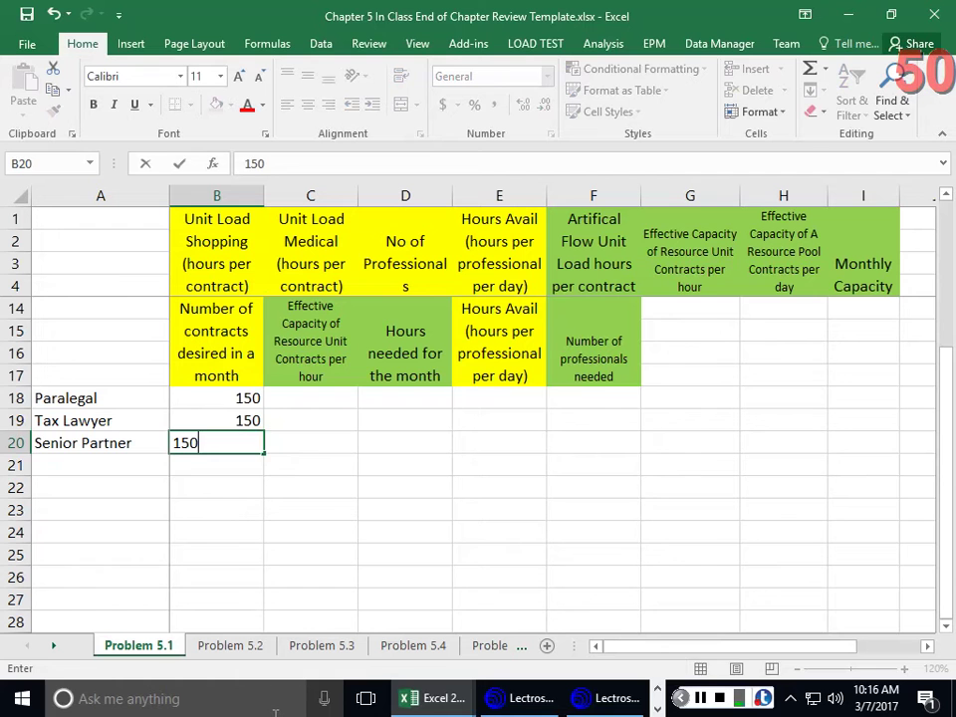
{"action": "key", "text": "Return"}
Copy the hourly effective capacities in G5:G7 and paste them as values into C18:C20 of the part c table
{"action": "scroll", "coordinate": [399, 566], "scroll_direction": "up", "scroll_amount": 3}
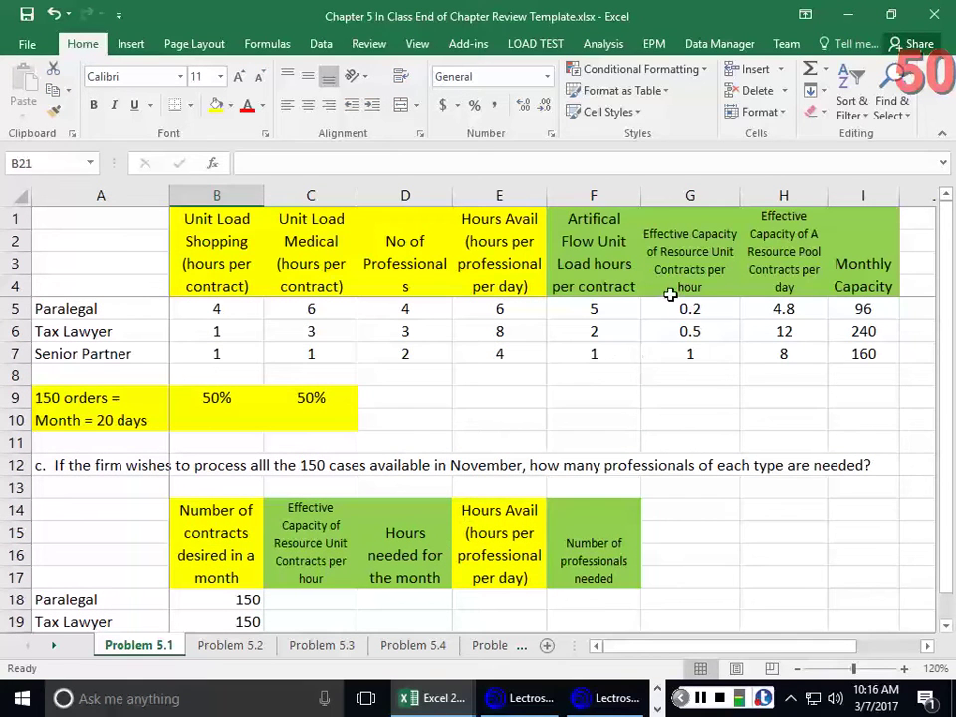
{"action": "left_click_drag", "start_coordinate": [687, 311], "coordinate": [688, 352]}
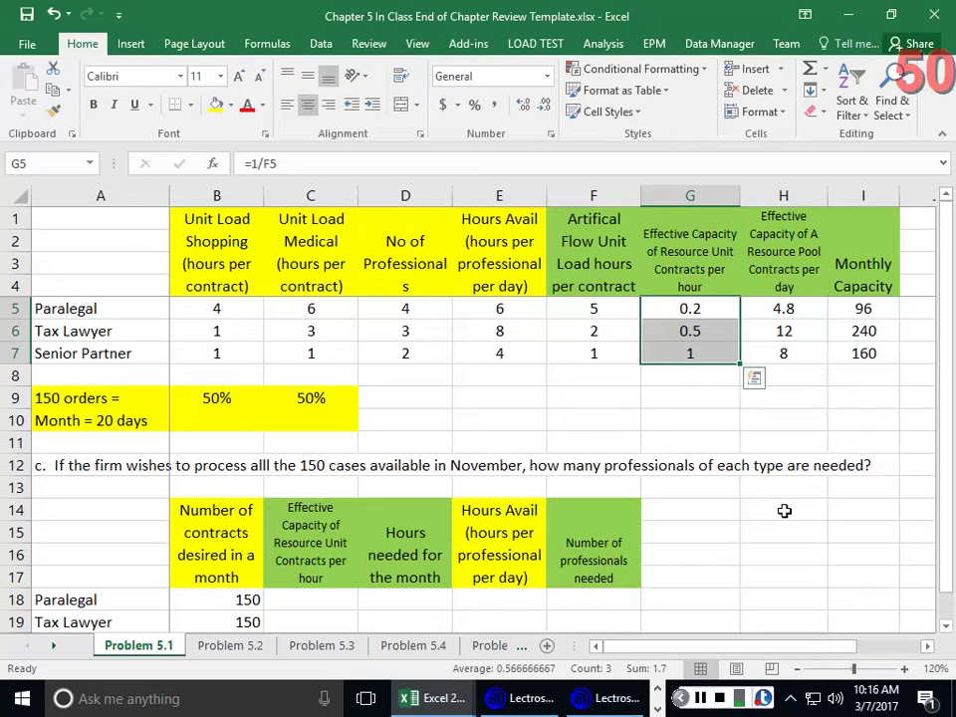
{"action": "right_click", "coordinate": [680, 303]}
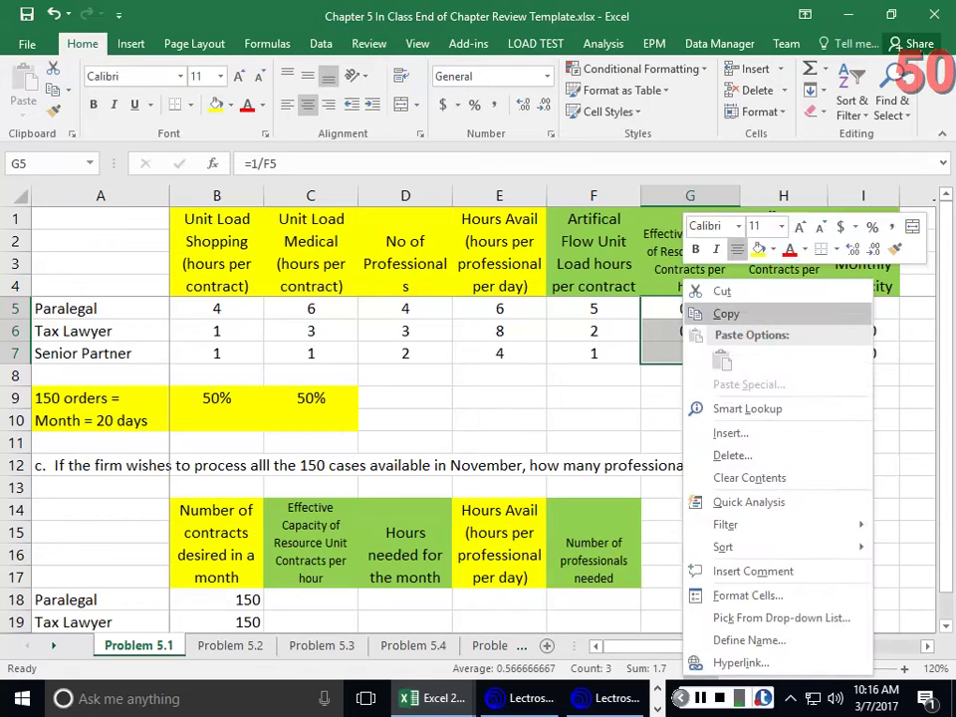
{"action": "left_click", "coordinate": [694, 309]}
{"action": "scroll", "coordinate": [694, 309], "scroll_direction": "down", "scroll_amount": 3}
{"action": "left_click", "coordinate": [325, 397]}
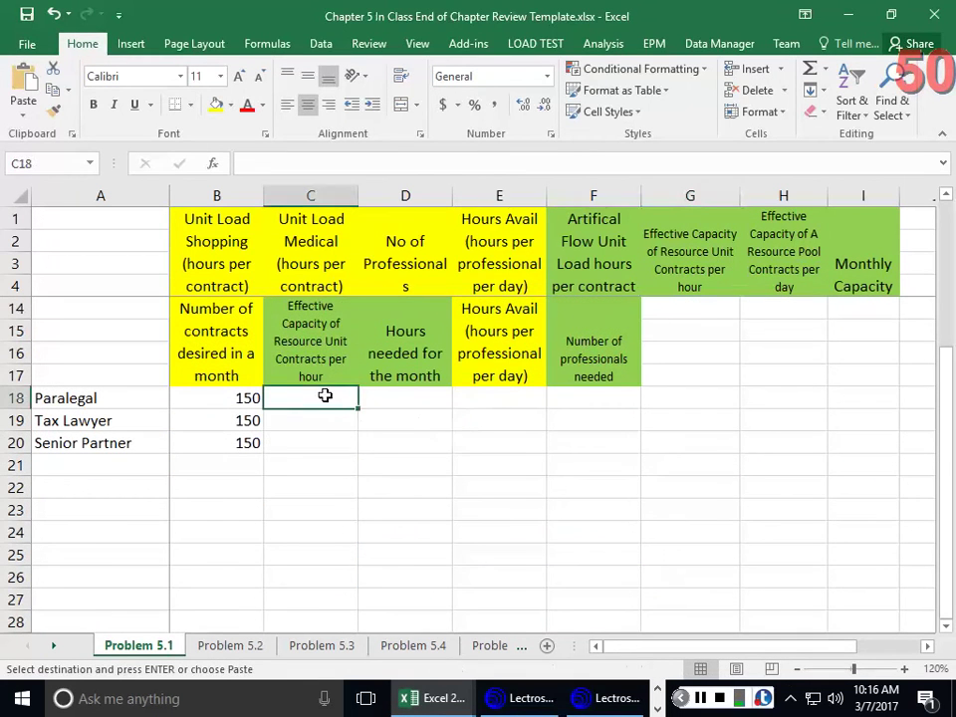
{"action": "right_click", "coordinate": [324, 396]}
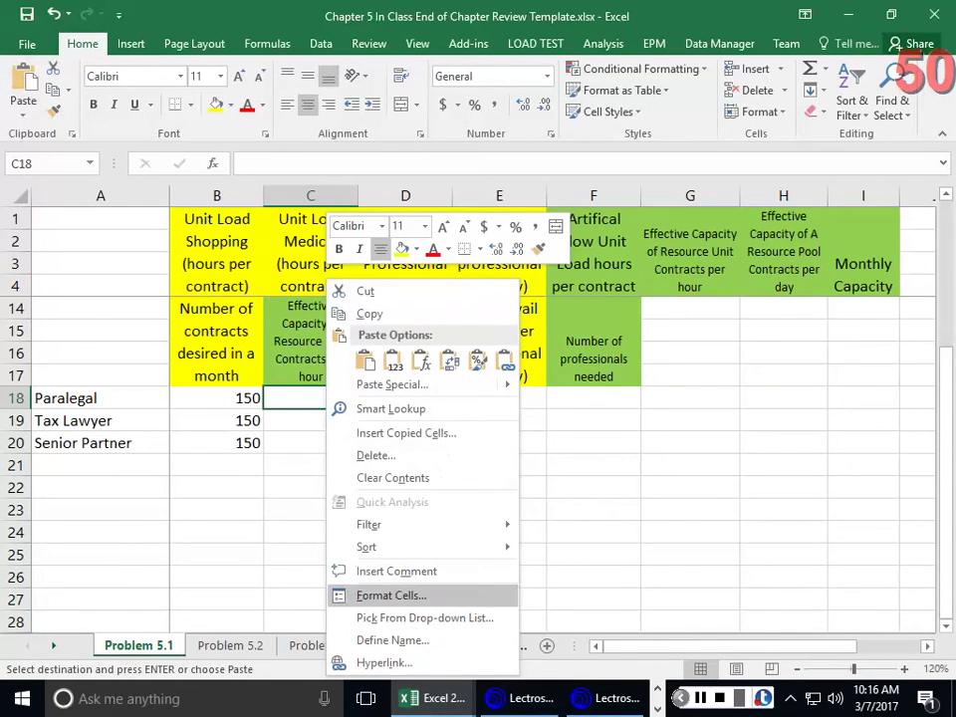
{"action": "left_click", "coordinate": [365, 361]}
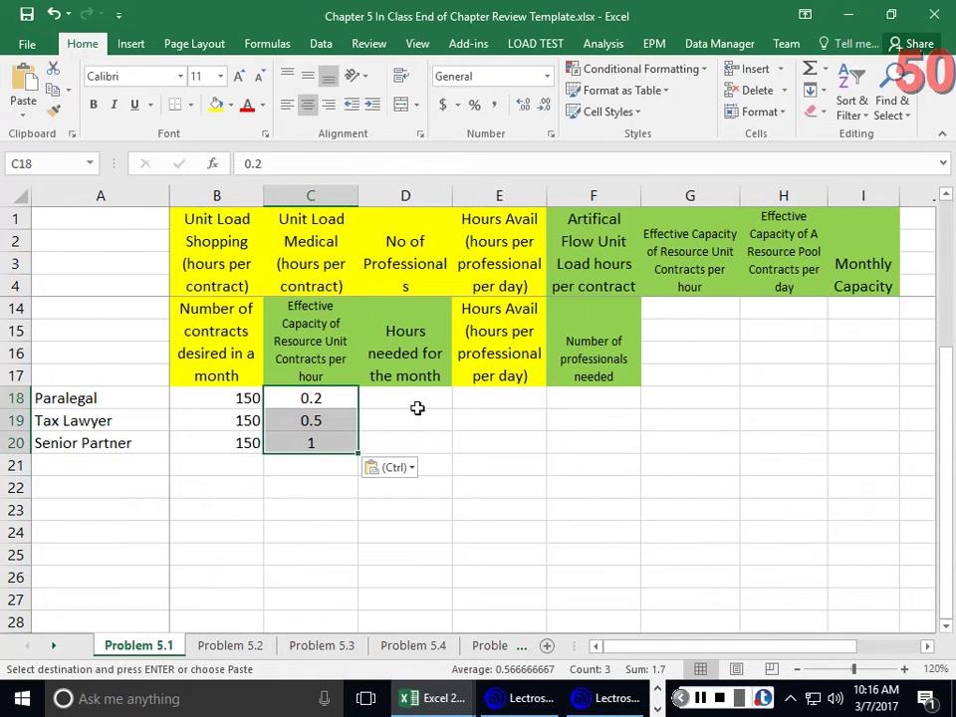
Calculate the Paralegal's hours needed for the month in D18 with the formula =B18/C18
{"action": "left_click", "coordinate": [418, 404]}
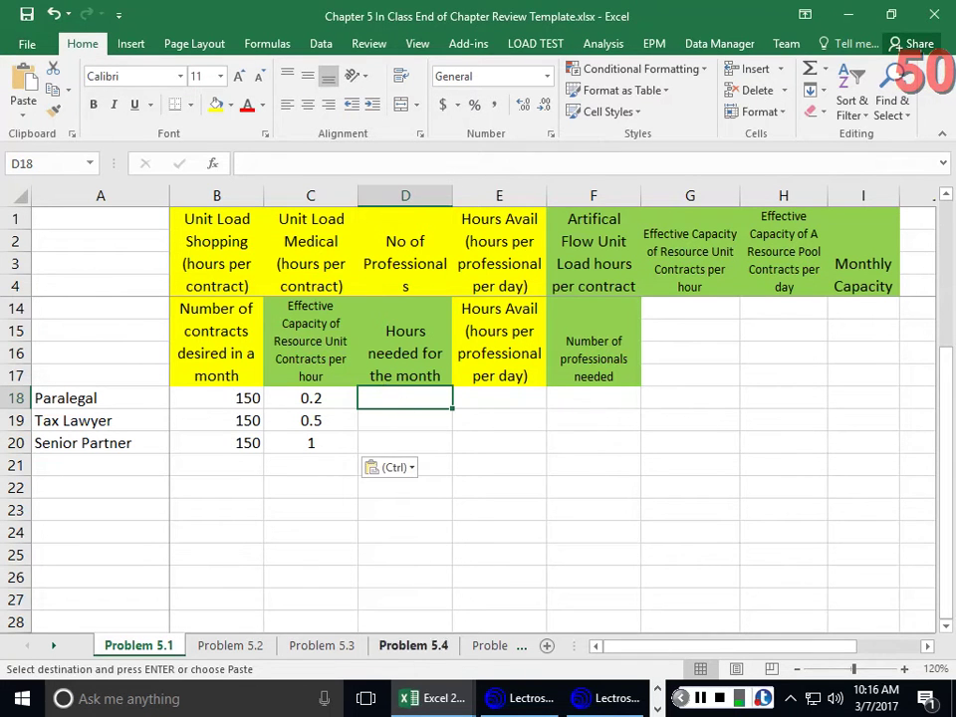
{"action": "type", "text": "="}
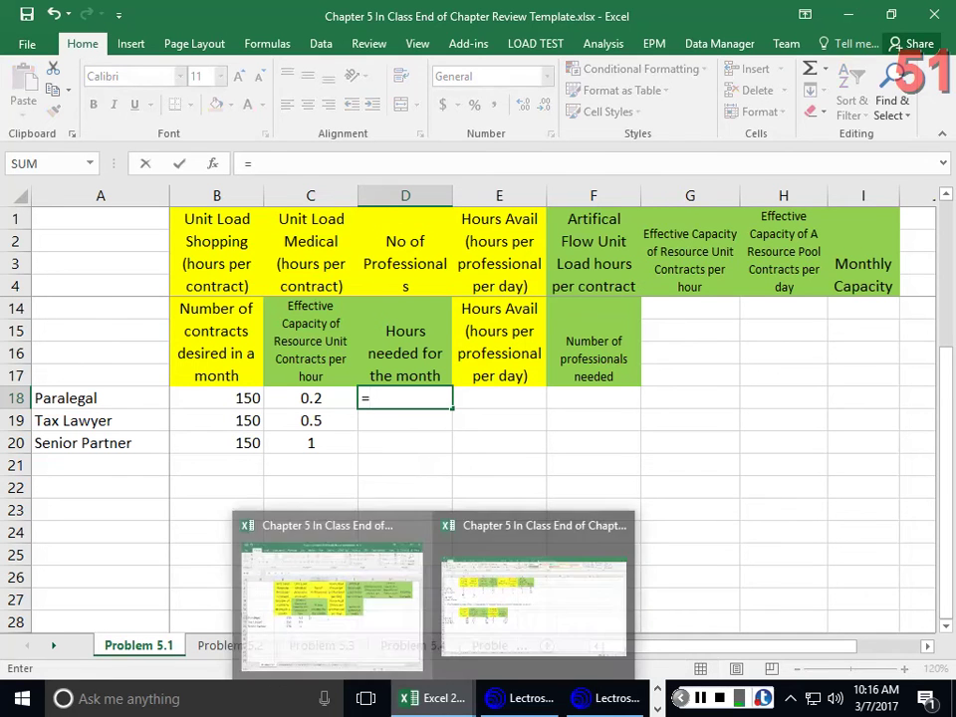
{"action": "left_click", "coordinate": [244, 396]}
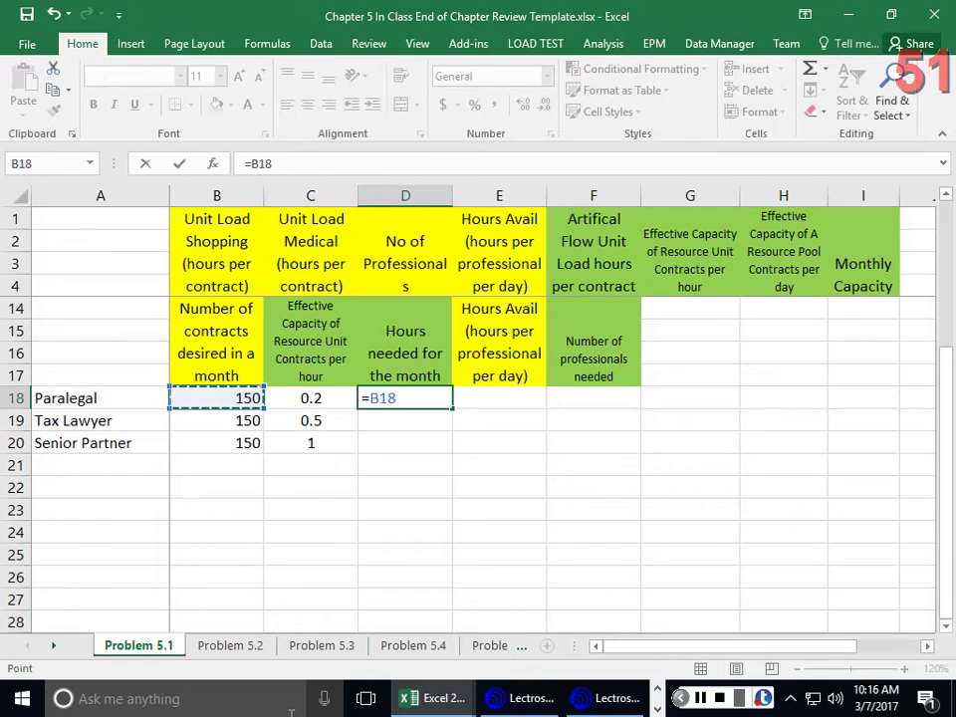
{"action": "type", "text": "/"}
{"action": "left_click", "coordinate": [328, 393]}
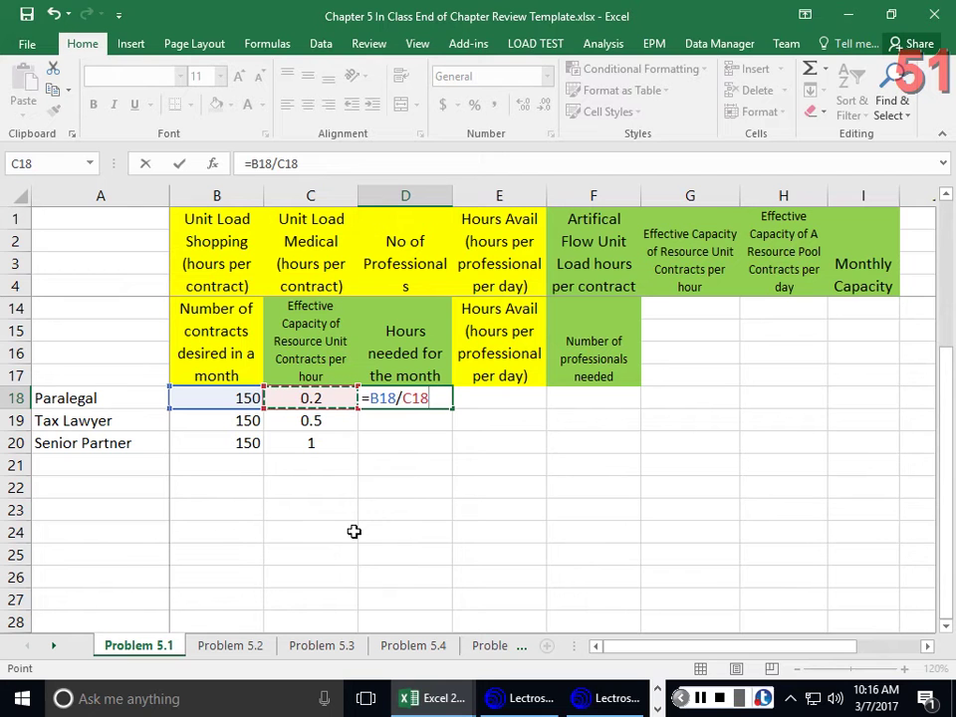
{"action": "key", "text": "Return"}
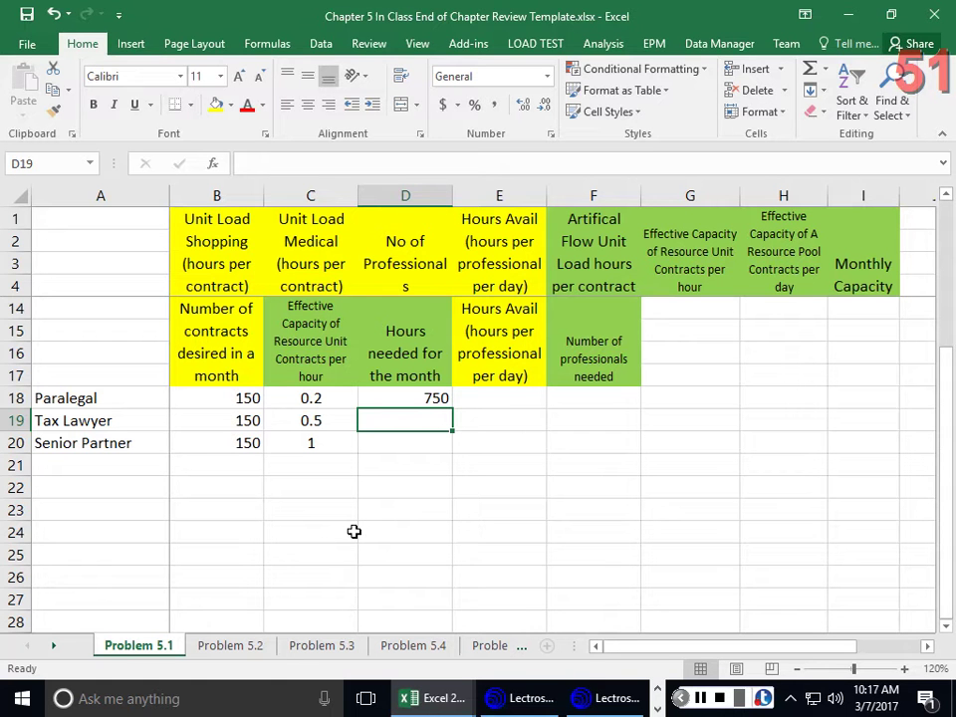
Calculate the Tax Lawyer's hours needed for the month in D19 with the formula =B19/C19
{"action": "type", "text": "="}
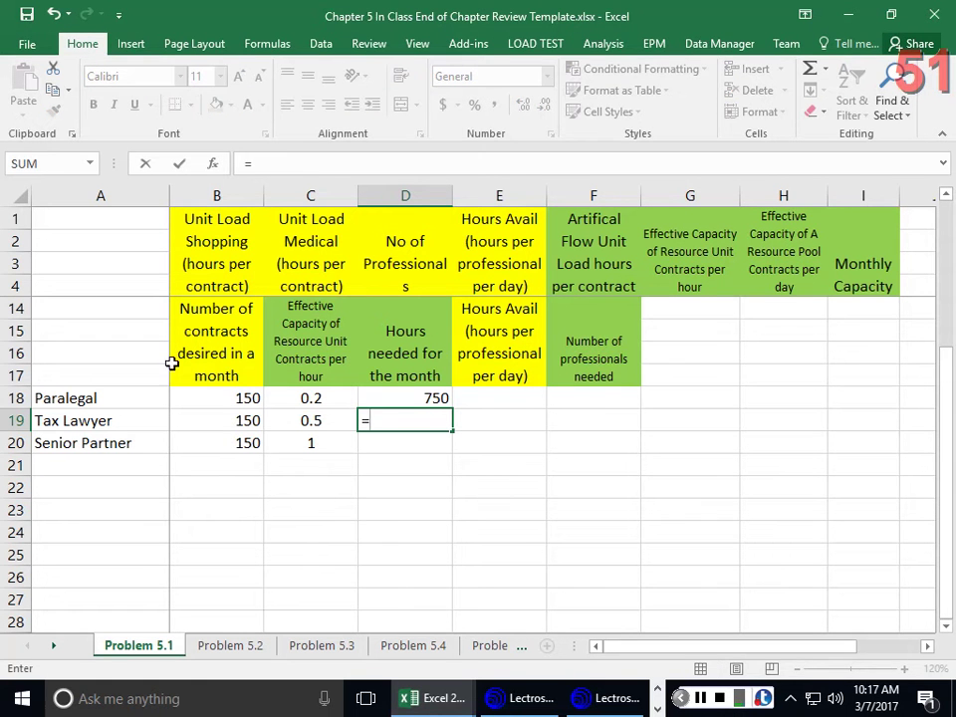
{"action": "left_click", "coordinate": [210, 412]}
{"action": "type", "text": "/"}
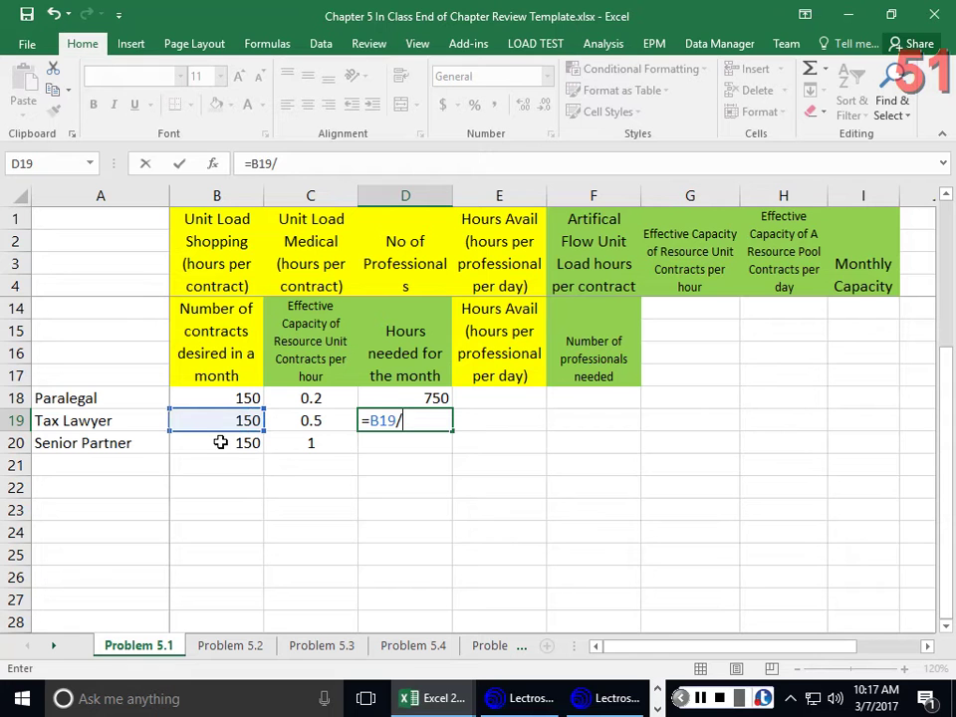
{"action": "left_click", "coordinate": [313, 420]}
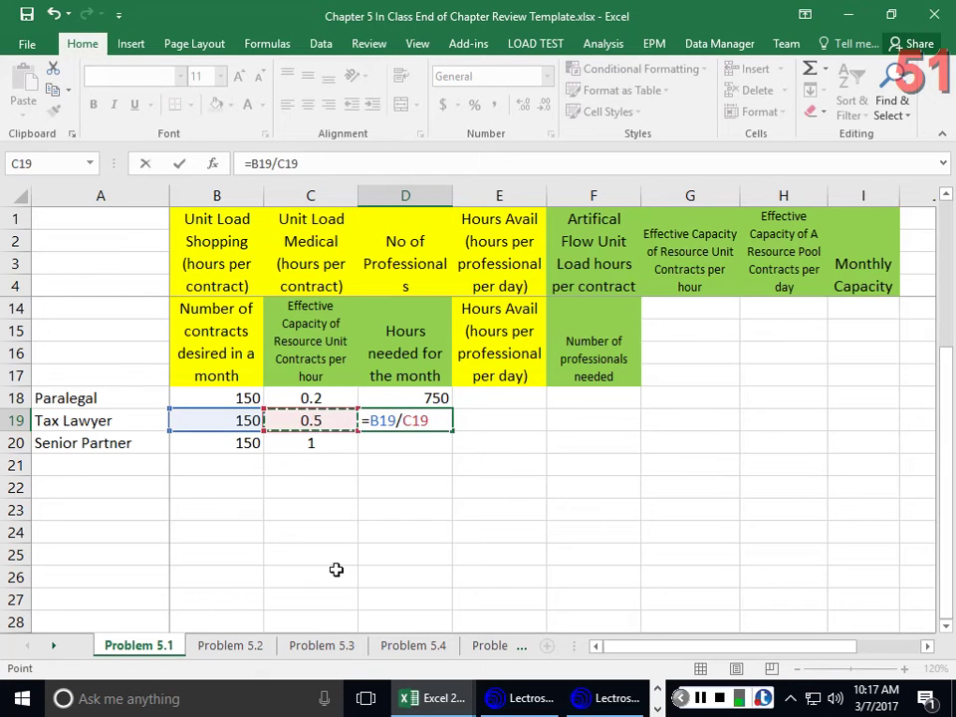
{"action": "key", "text": "Return"}
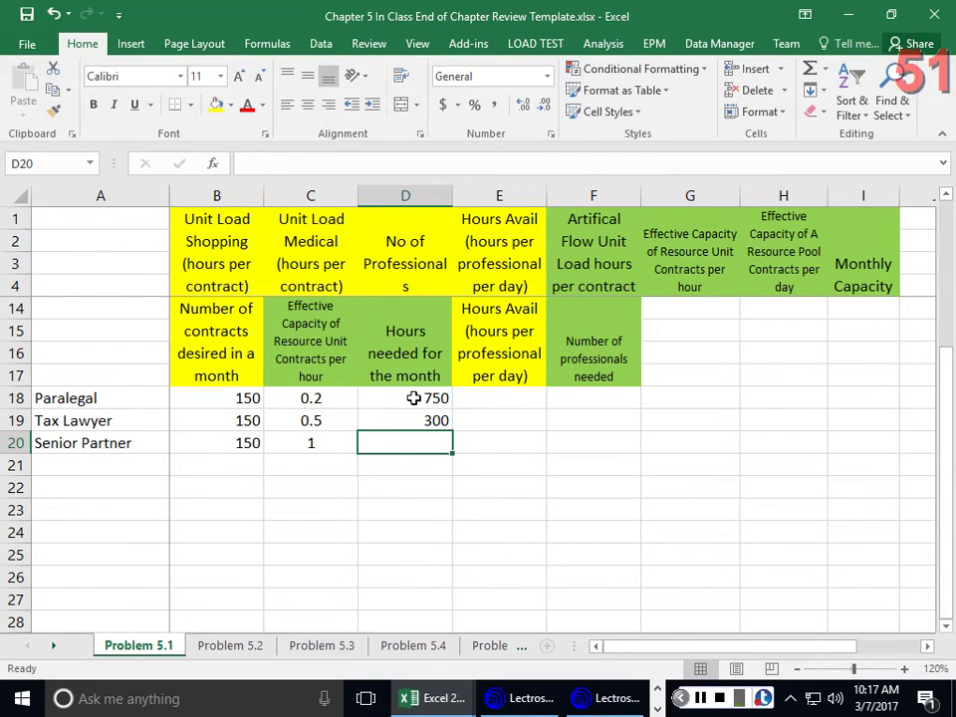
Calculate the Senior Partner's hours needed for the month in D20 with the formula =B20/C20
{"action": "type", "text": "="}
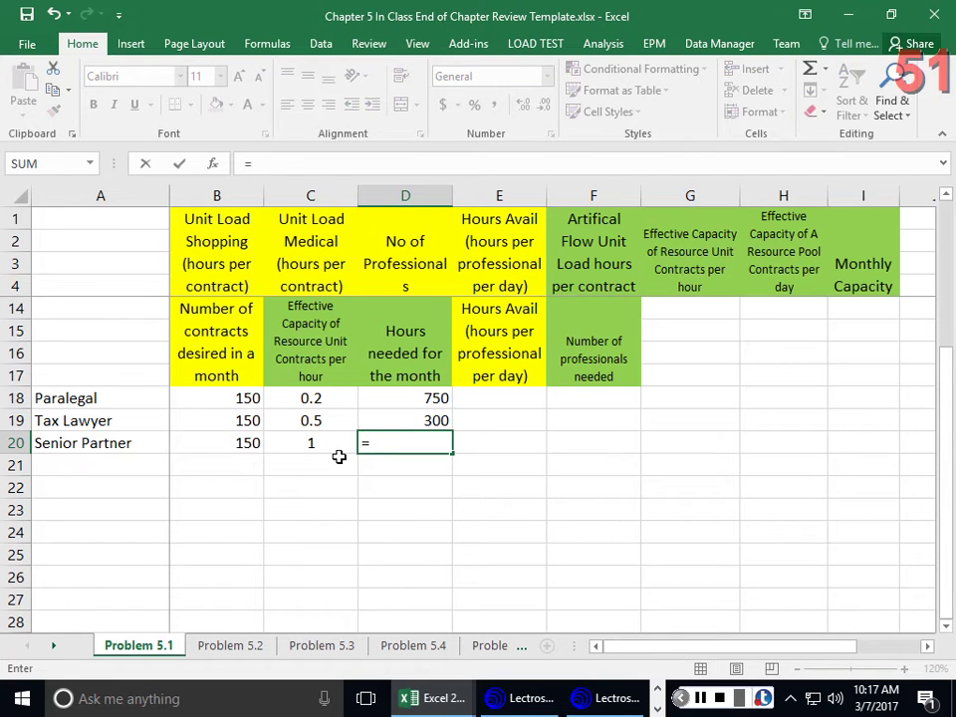
{"action": "left_click", "coordinate": [255, 444]}
{"action": "type", "text": "/"}
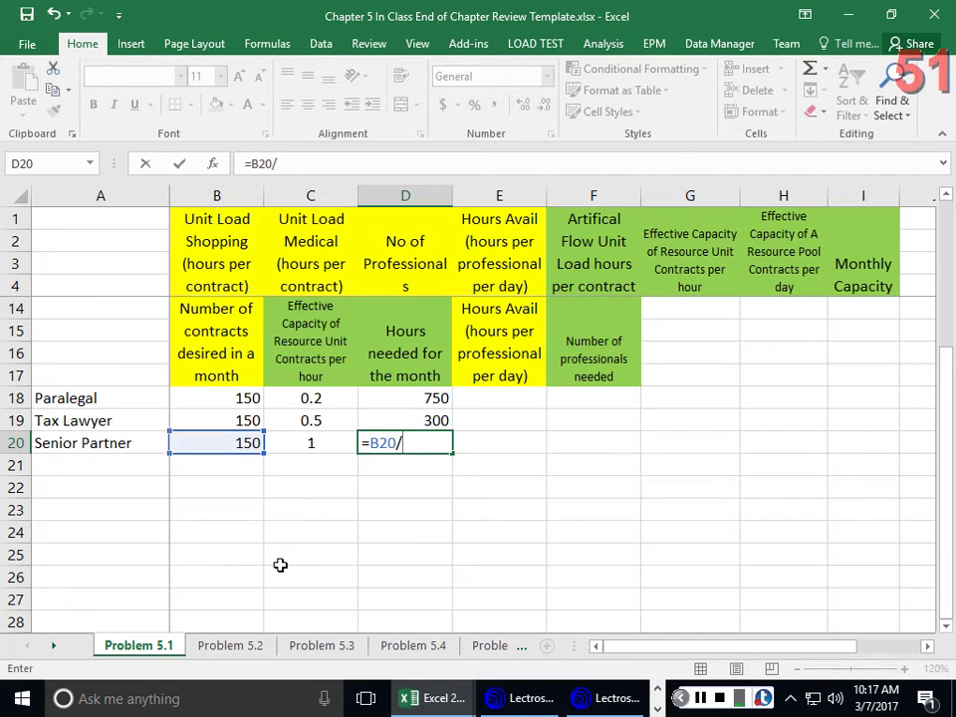
{"action": "left_click", "coordinate": [314, 445]}
{"action": "key", "text": "Return"}
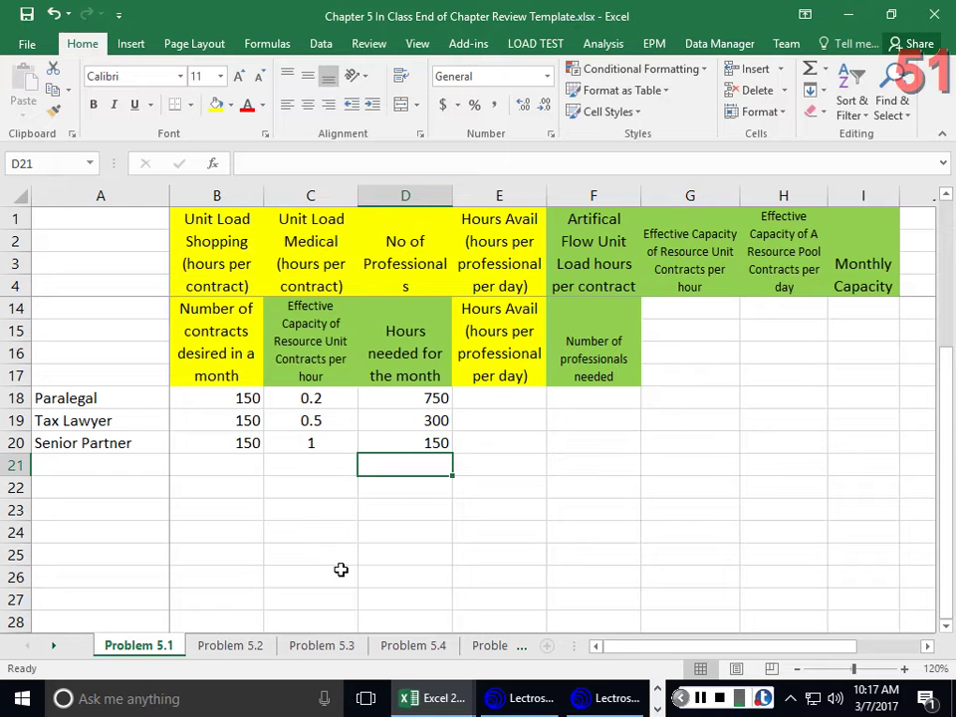
Enter the hours available per professional per day in E18:E20: 6 for Paralegal, 8 for Tax Lawyer and 4 for Senior Partner
{"action": "left_click", "coordinate": [523, 394]}
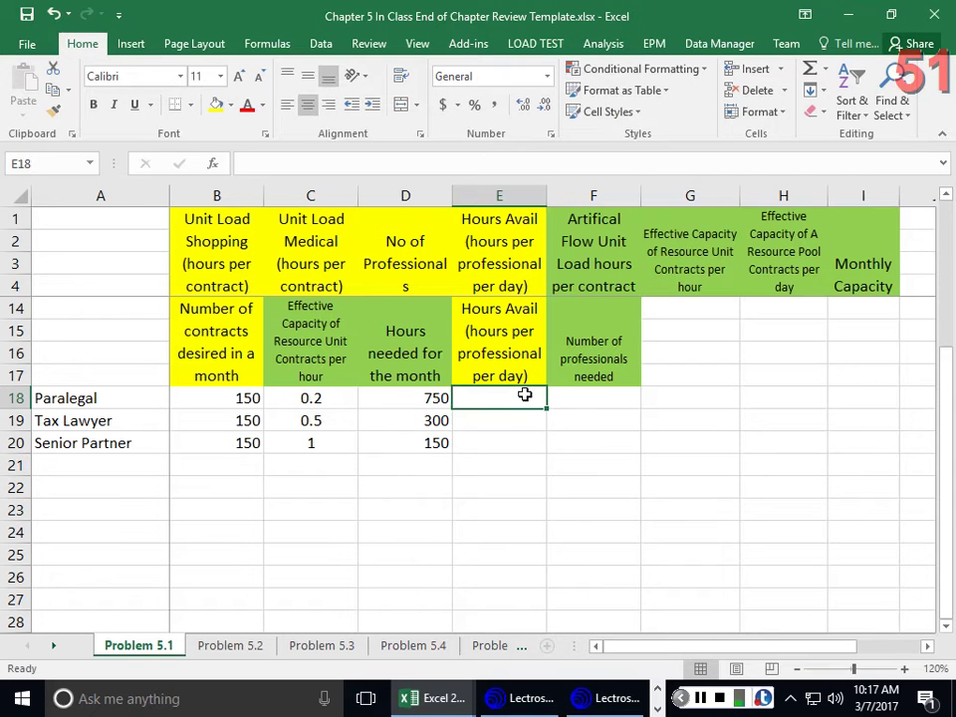
{"action": "type", "text": "6"}
{"action": "key", "text": "Return"}
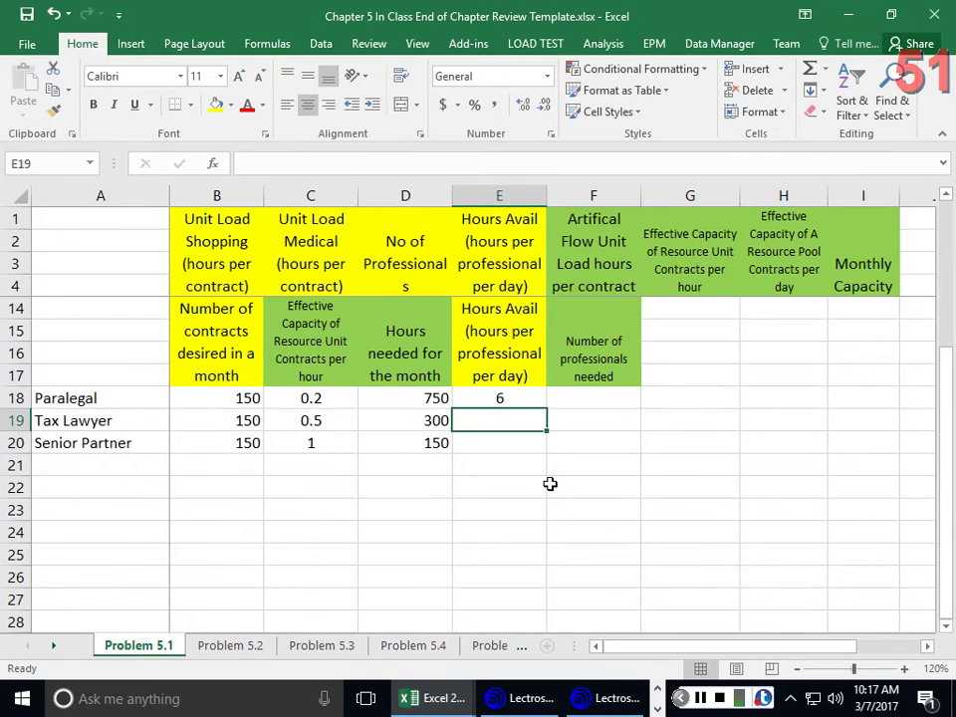
{"action": "type", "text": "8"}
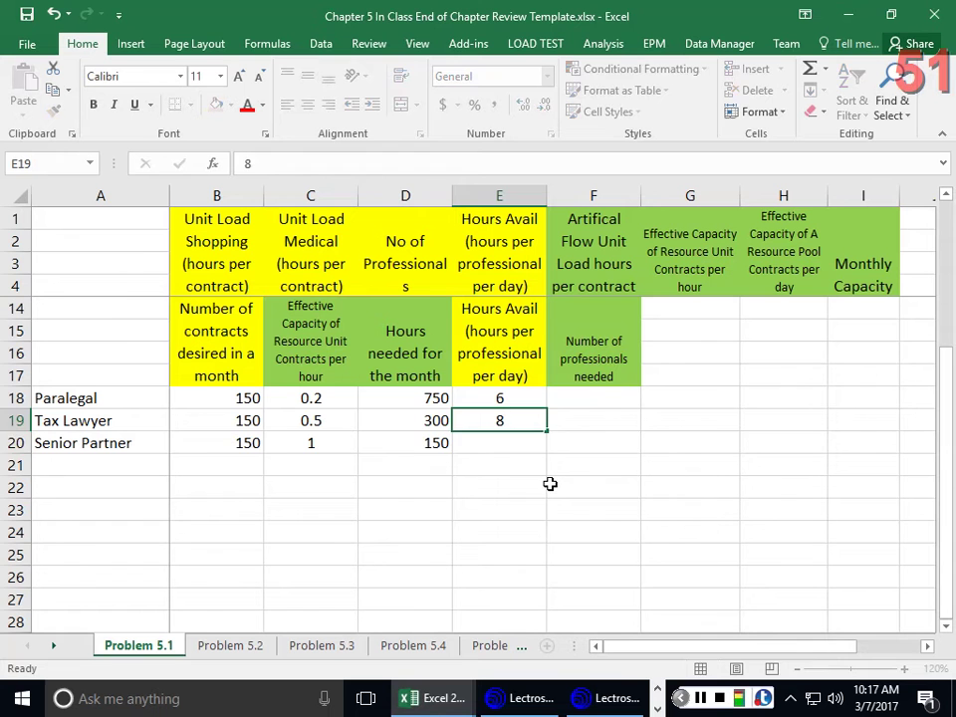
{"action": "key", "text": "Return"}
{"action": "type", "text": "4"}
{"action": "key", "text": "Return"}
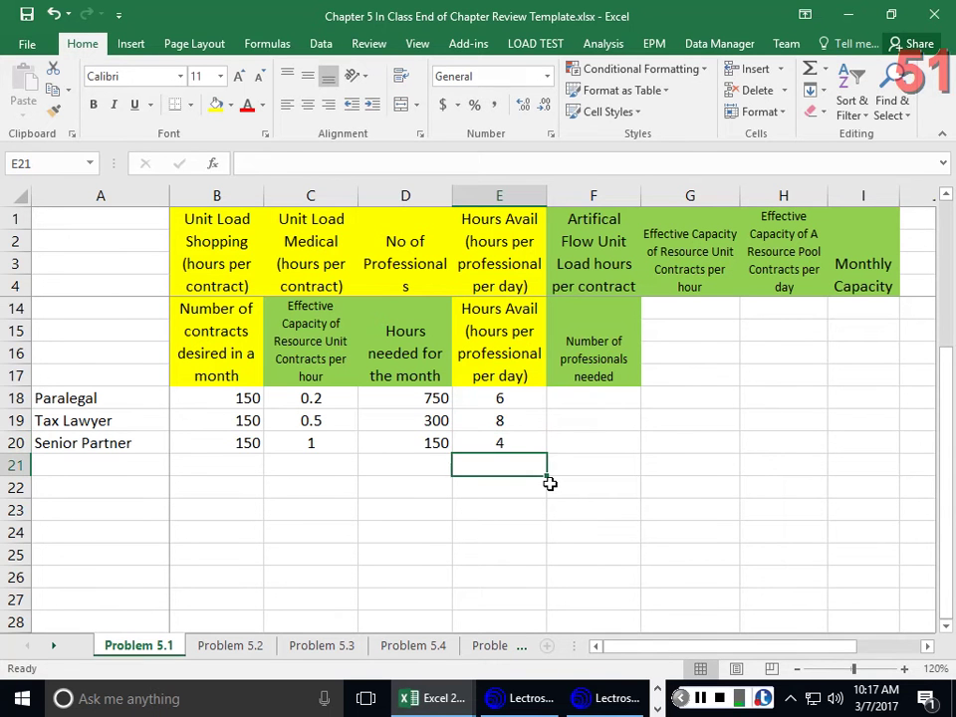
Divide the Paralegal's monthly hours by the daily hours available in F18 with the formula =D18/E18
{"action": "left_click", "coordinate": [559, 394]}
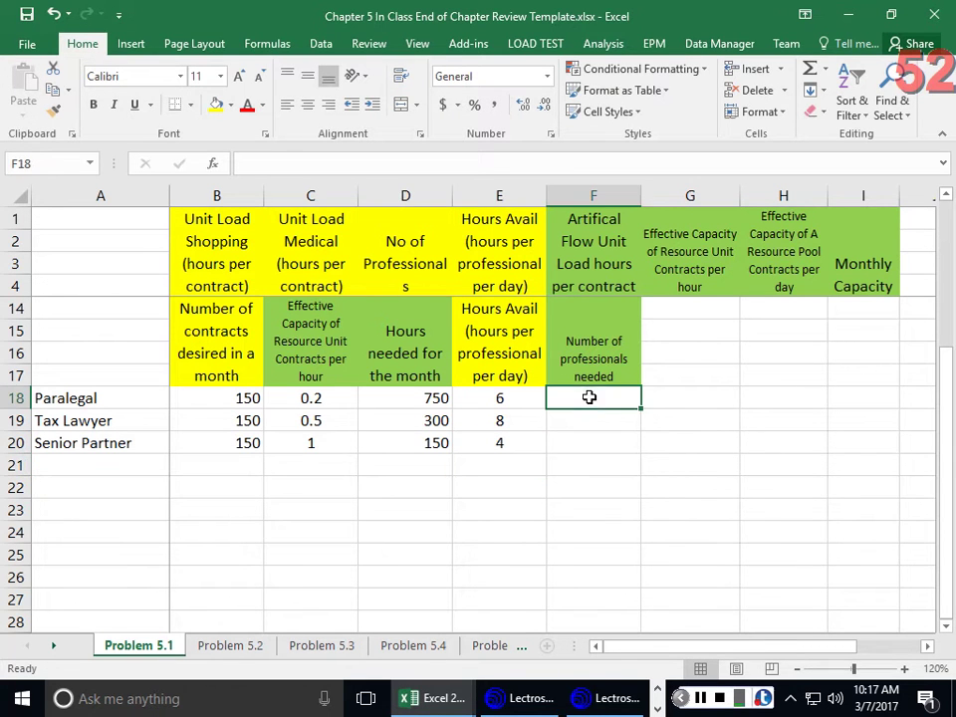
{"action": "type", "text": "="}
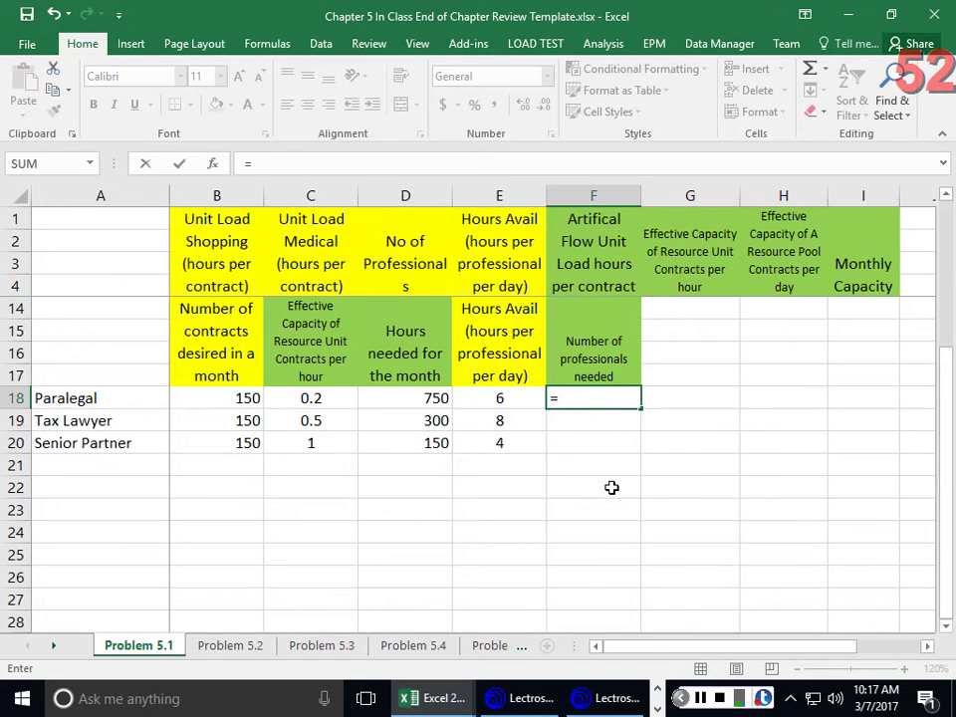
{"action": "left_click", "coordinate": [439, 397]}
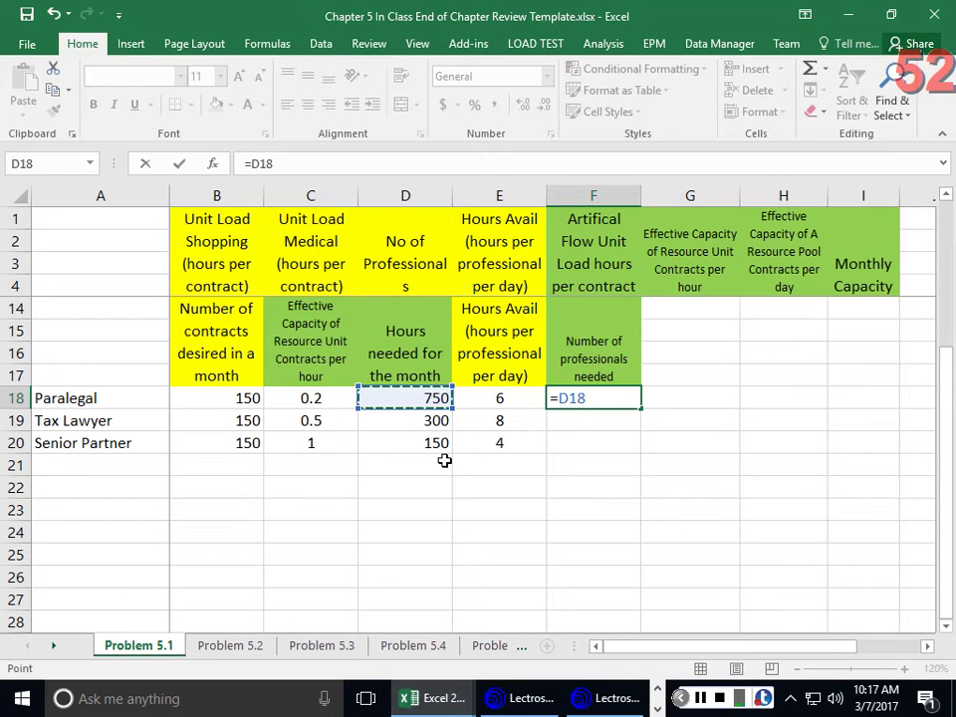
{"action": "type", "text": "/"}
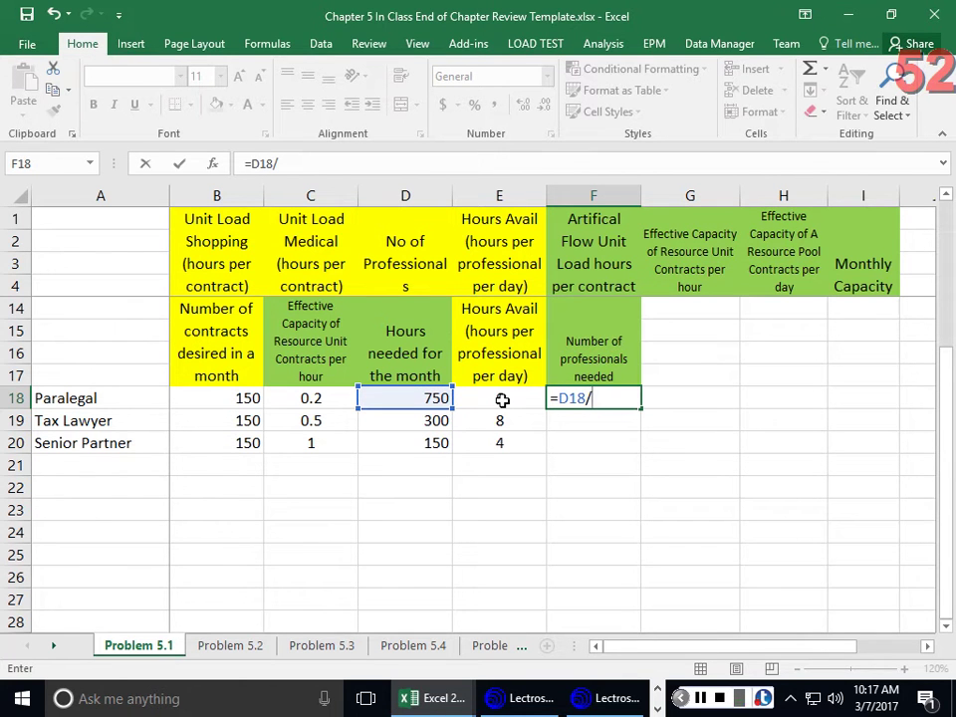
{"action": "left_click", "coordinate": [499, 397]}
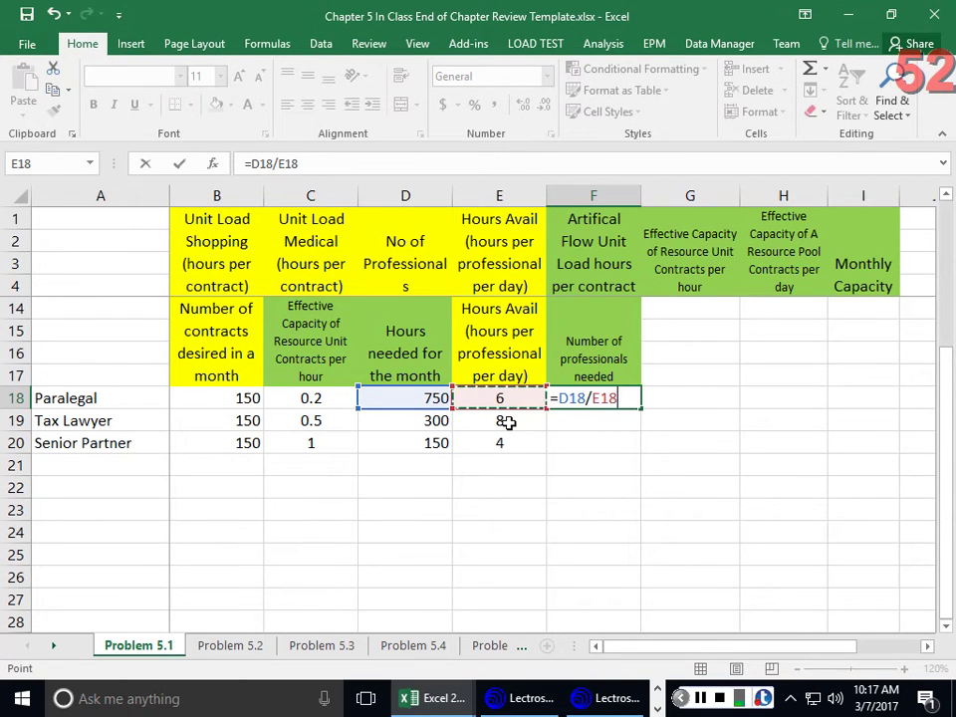
{"action": "key", "text": "Return"}
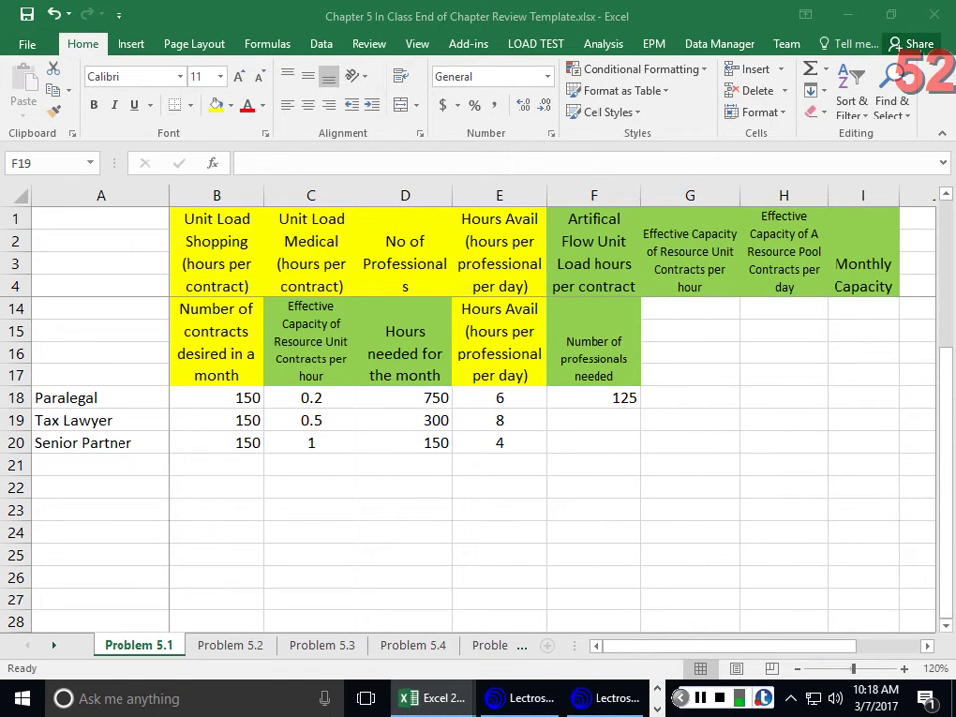
Extend the Paralegal's number-of-professionals formula in F18 to =D18/E18/20
{"action": "left_click", "coordinate": [612, 399]}
{"action": "key", "text": "F2"}
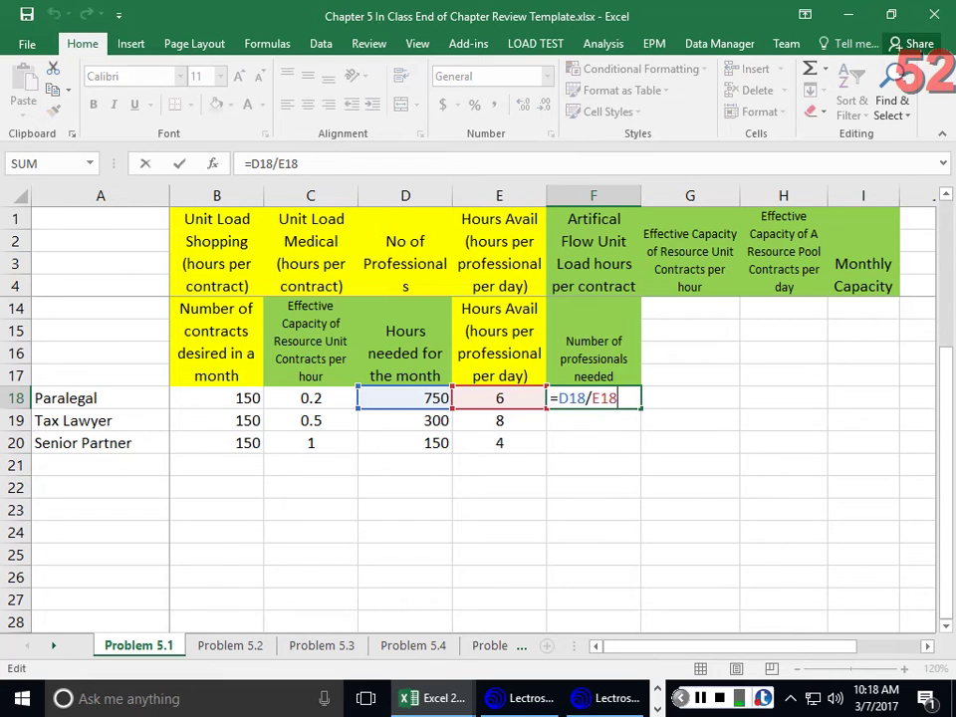
{"action": "type", "text": "/20"}
{"action": "key", "text": "Return"}
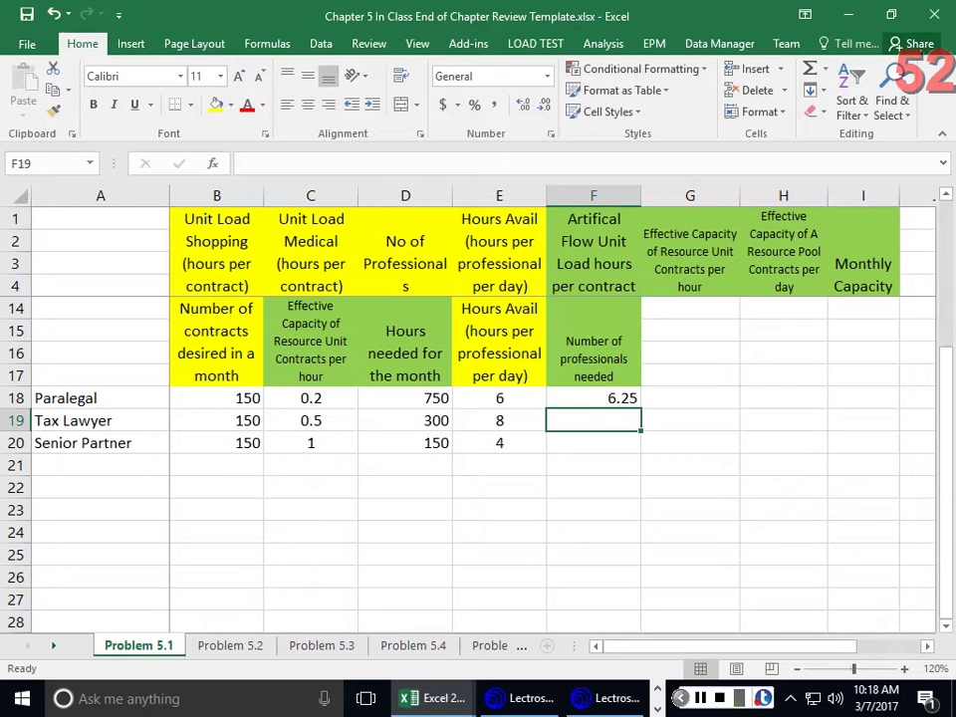
Calculate the number of Tax Lawyers needed in F19 with the formula =D19/E19/20
{"action": "type", "text": "="}
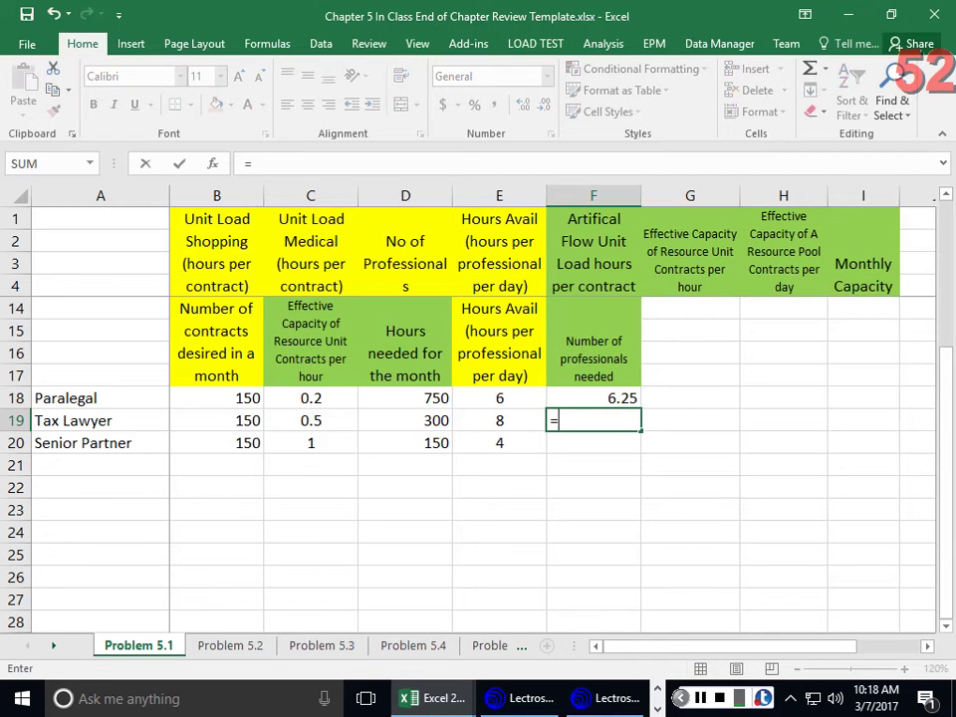
{"action": "left_click", "coordinate": [434, 422]}
{"action": "type", "text": "/"}
{"action": "mouse_move", "coordinate": [608, 698]}
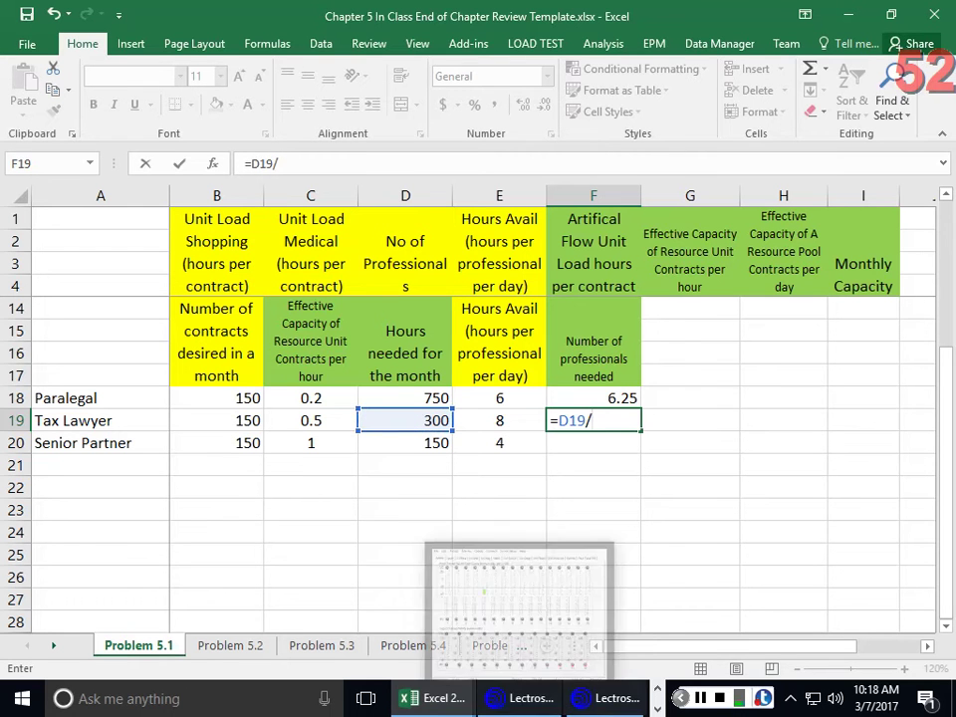
{"action": "left_click", "coordinate": [512, 422]}
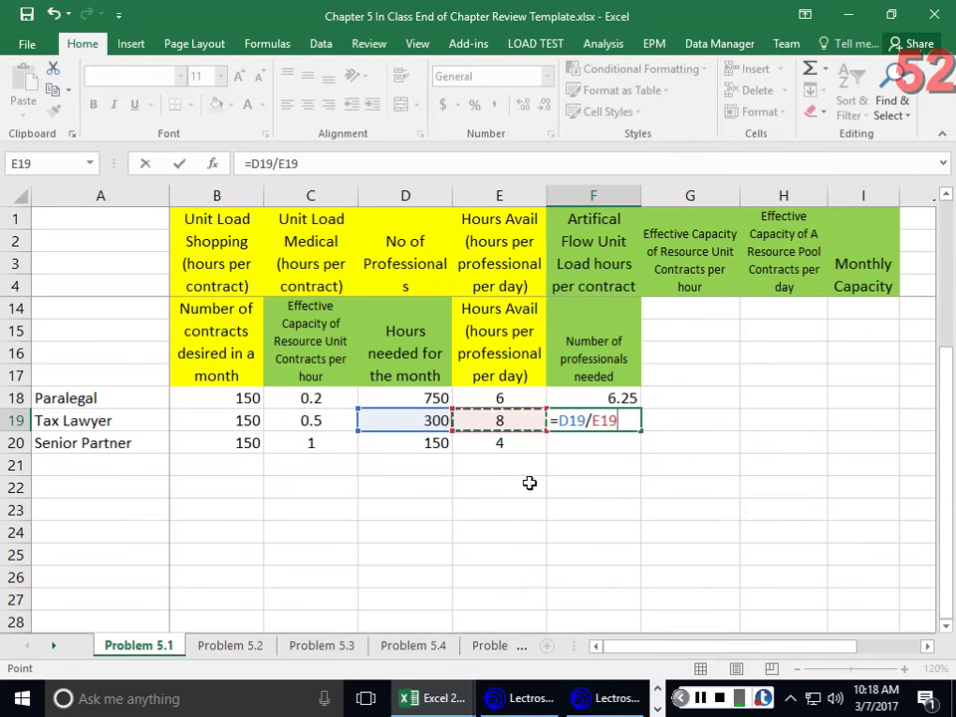
{"action": "type", "text": "/20"}
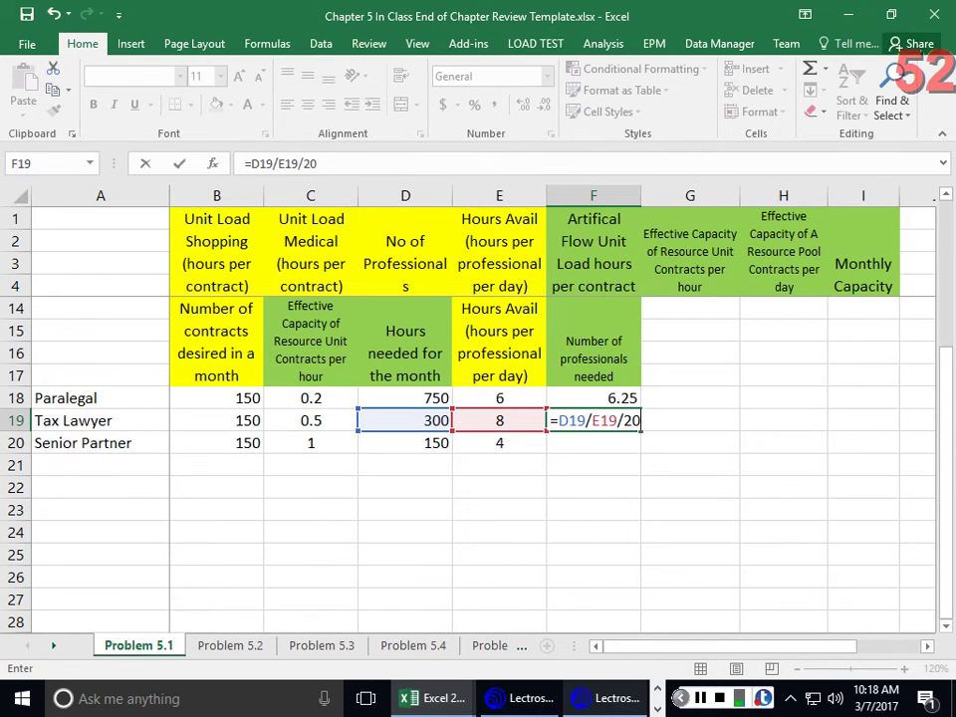
{"action": "key", "text": "Return"}
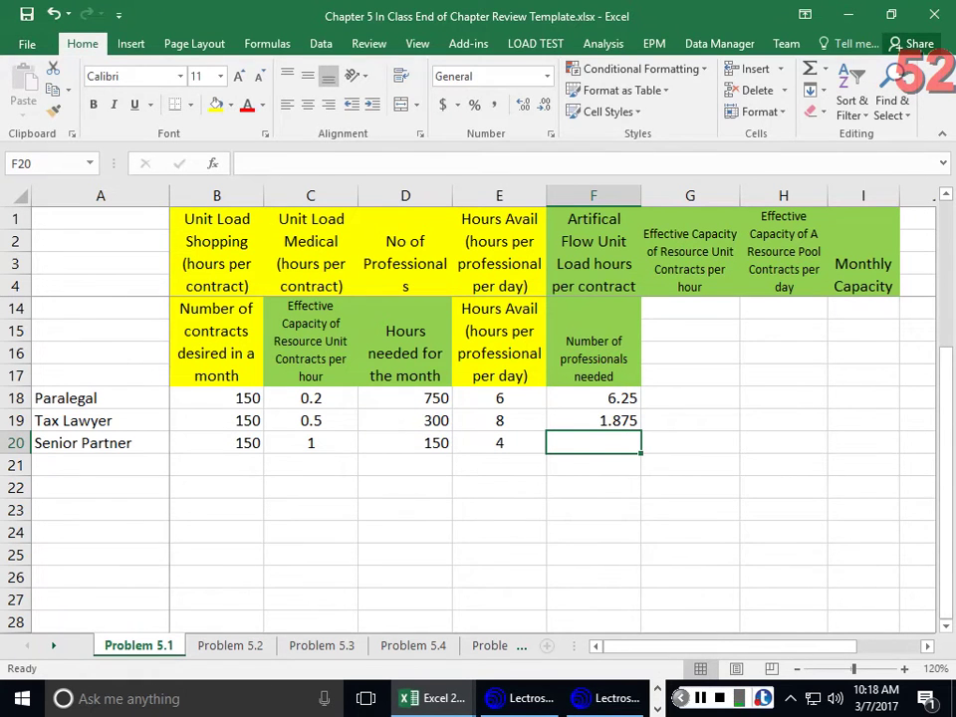
Calculate the number of Senior Partners needed in F20 with the formula =D20/E20/20
{"action": "type", "text": "="}
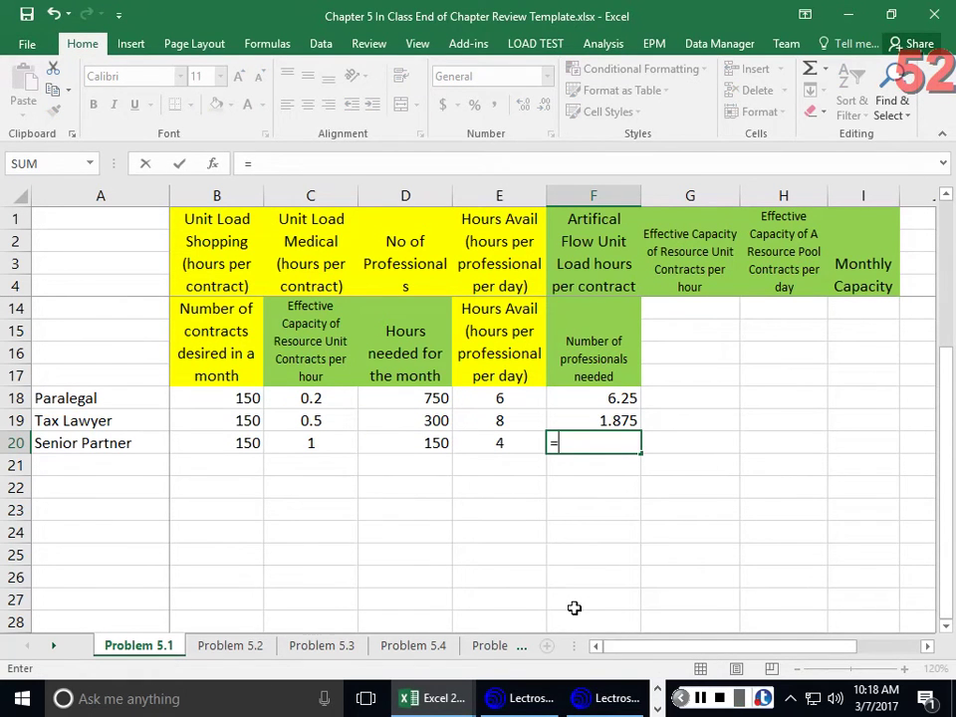
{"action": "left_click", "coordinate": [416, 444]}
{"action": "type", "text": "/"}
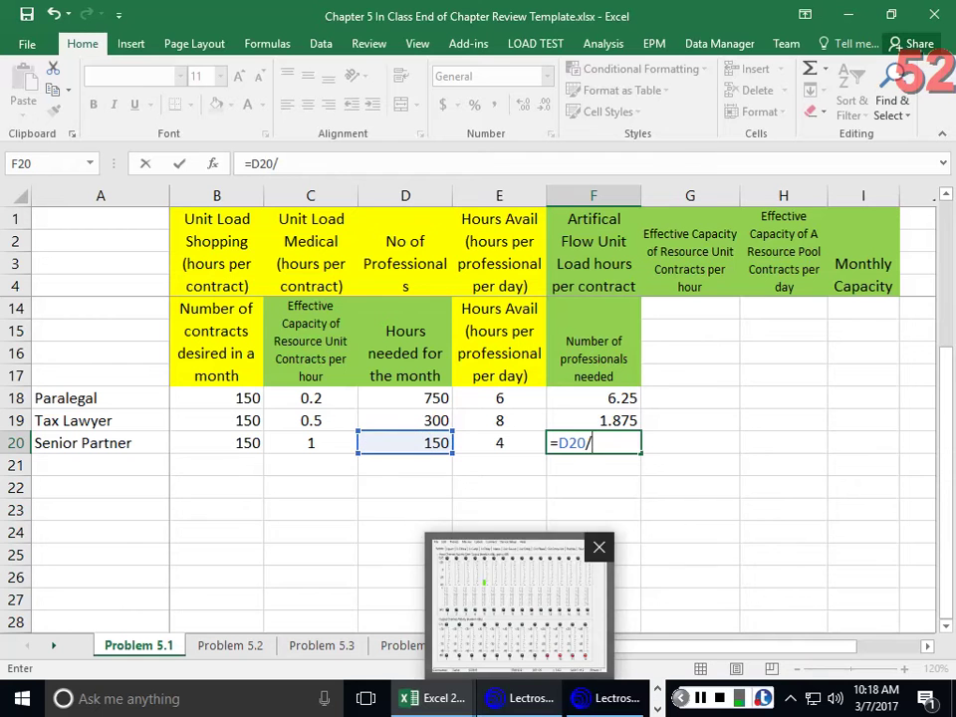
{"action": "type", "text": "4"}
{"action": "key", "text": "BackSpace"}
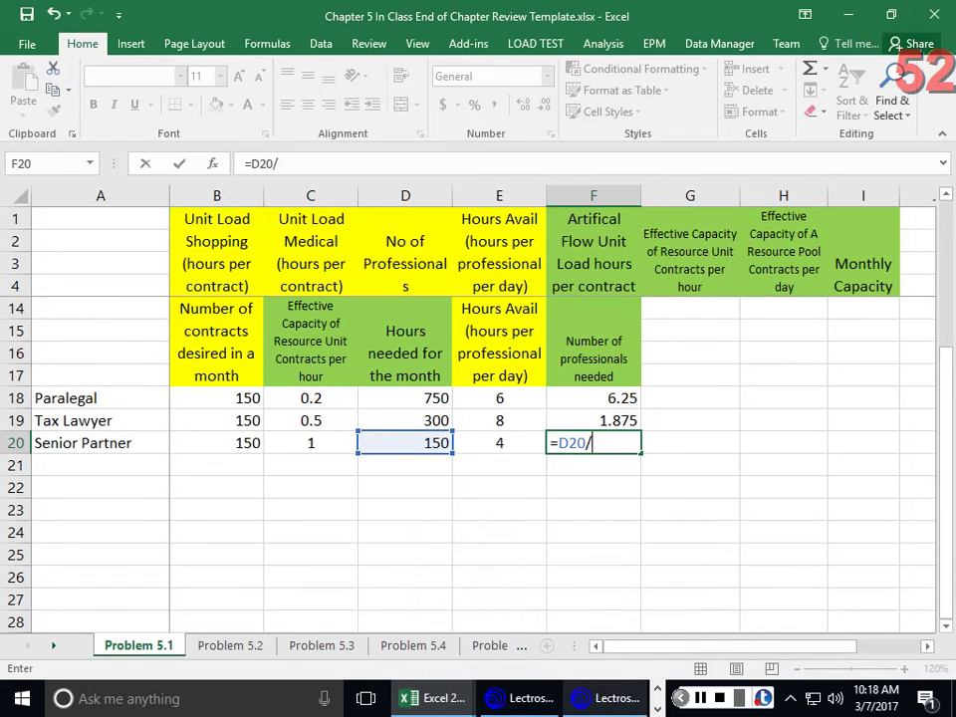
{"action": "left_click", "coordinate": [500, 443]}
{"action": "type", "text": "/"}
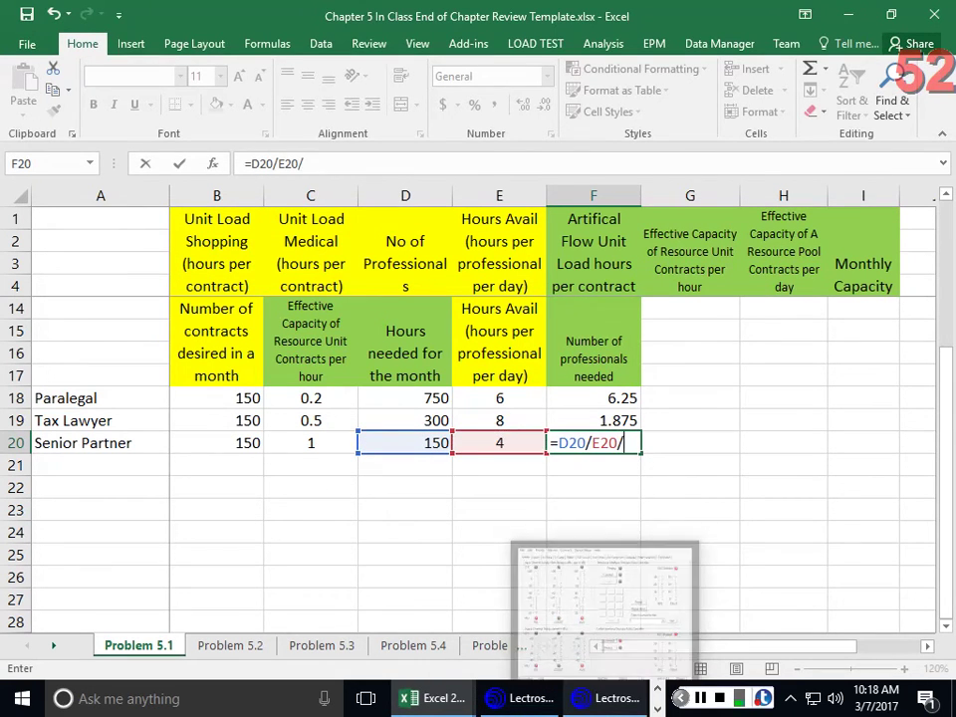
{"action": "type", "text": "20"}
{"action": "key", "text": "Return"}
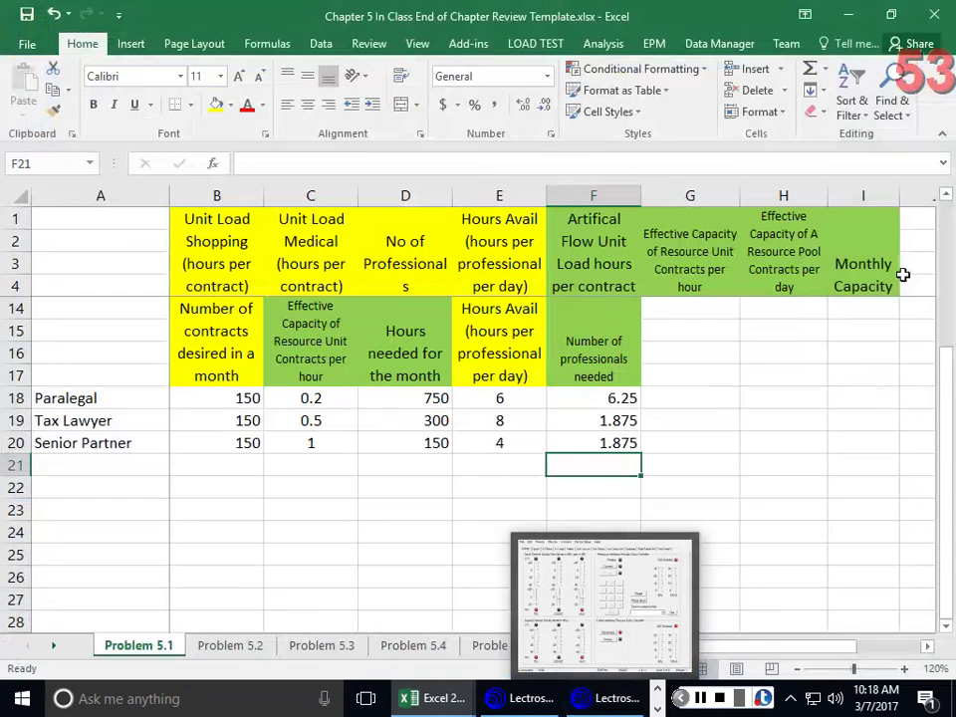
Review the Tax Lawyer's number-of-professionals formula in F19 and the Paralegal's hours-needed formula in D18
{"action": "left_click", "coordinate": [607, 420]}
{"action": "key", "text": "F2"}
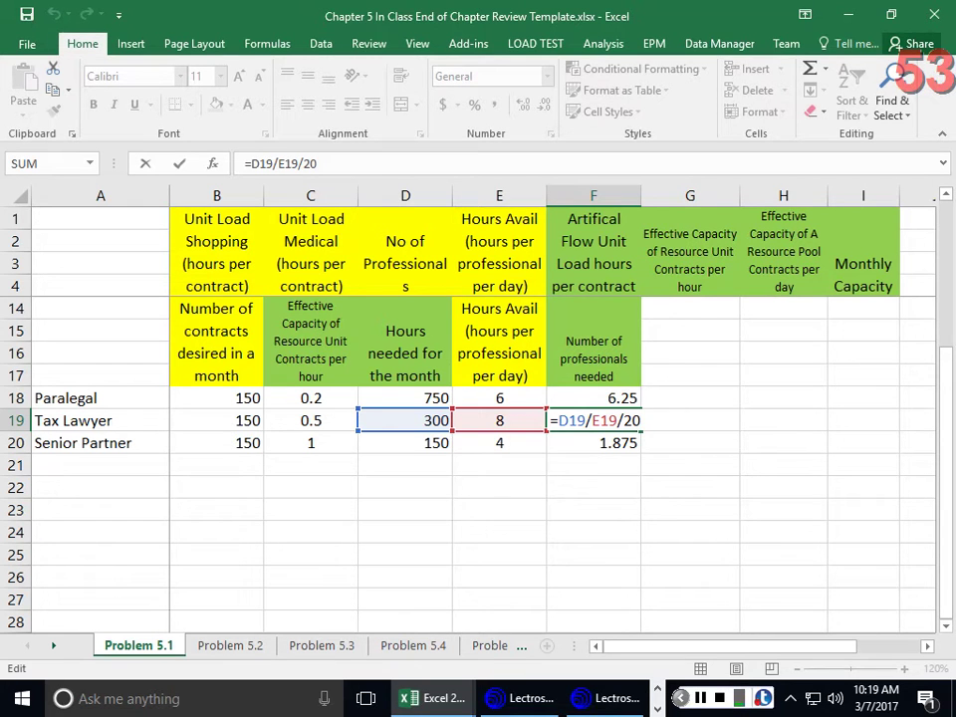
{"action": "left_click", "coordinate": [391, 401]}
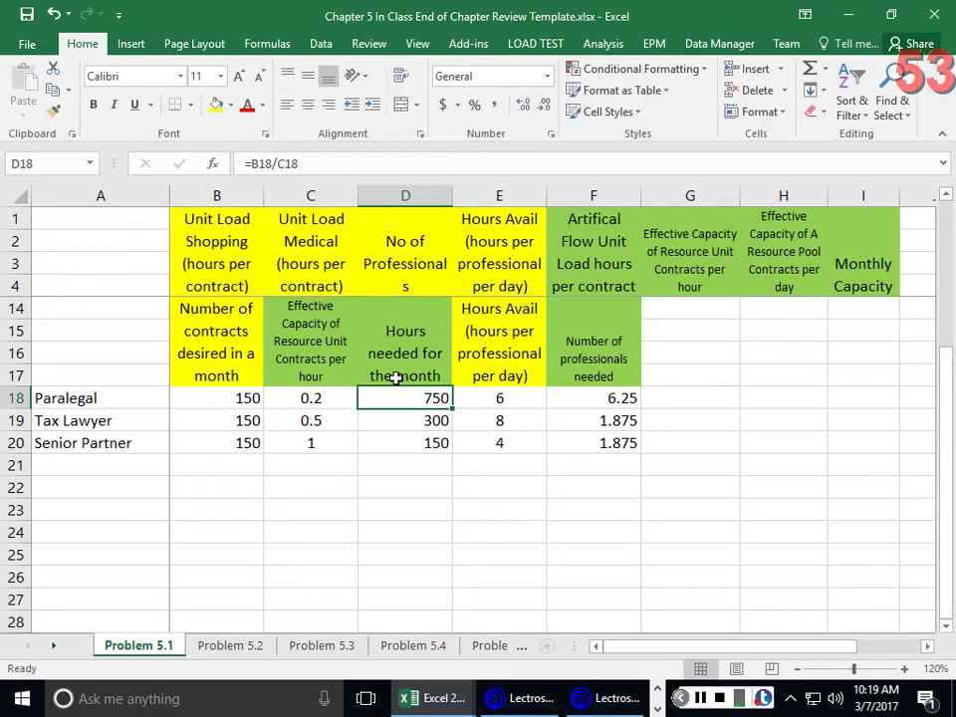
Write the example quantities under the table: "150 contracts" in B22 and ".2 contracts per hour" in C22
{"action": "left_click", "coordinate": [215, 487]}
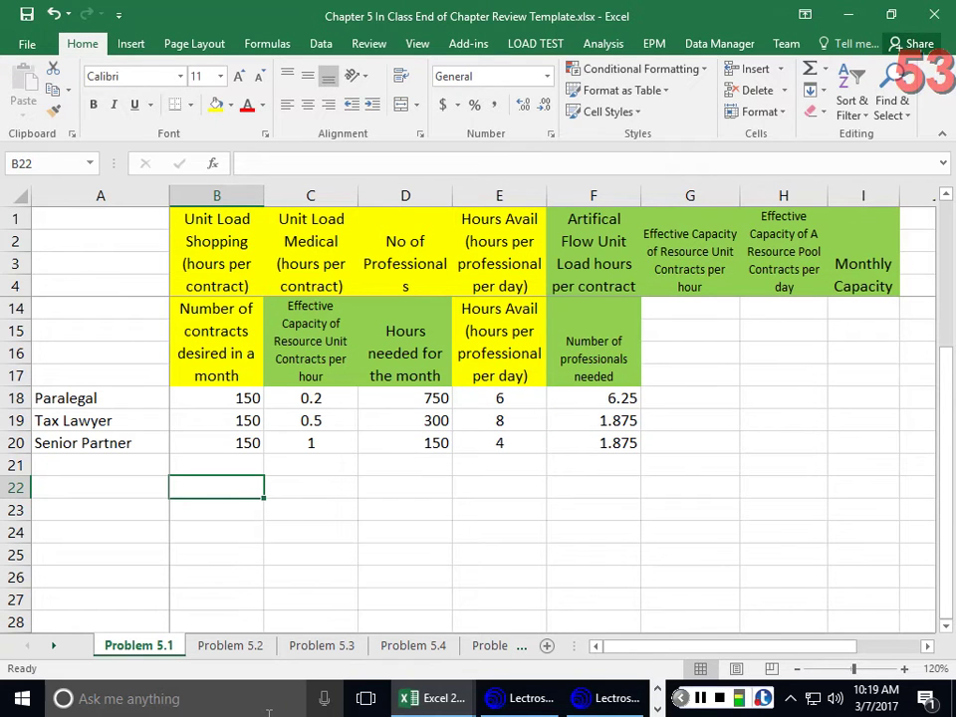
{"action": "type", "text": "150 cont"}
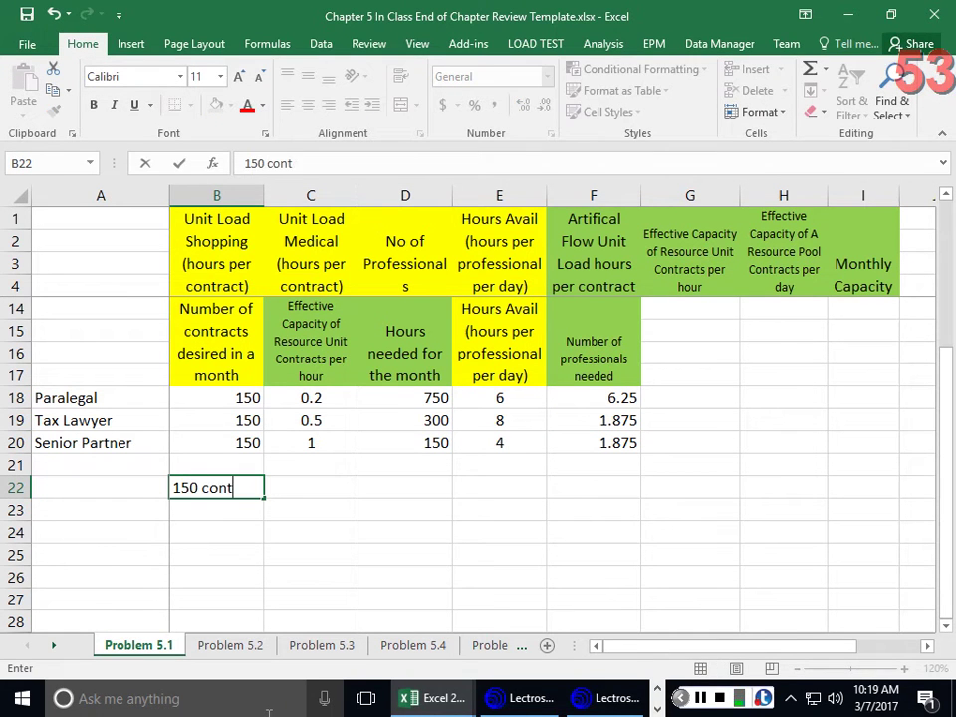
{"action": "type", "text": "racts"}
{"action": "key", "text": "Tab"}
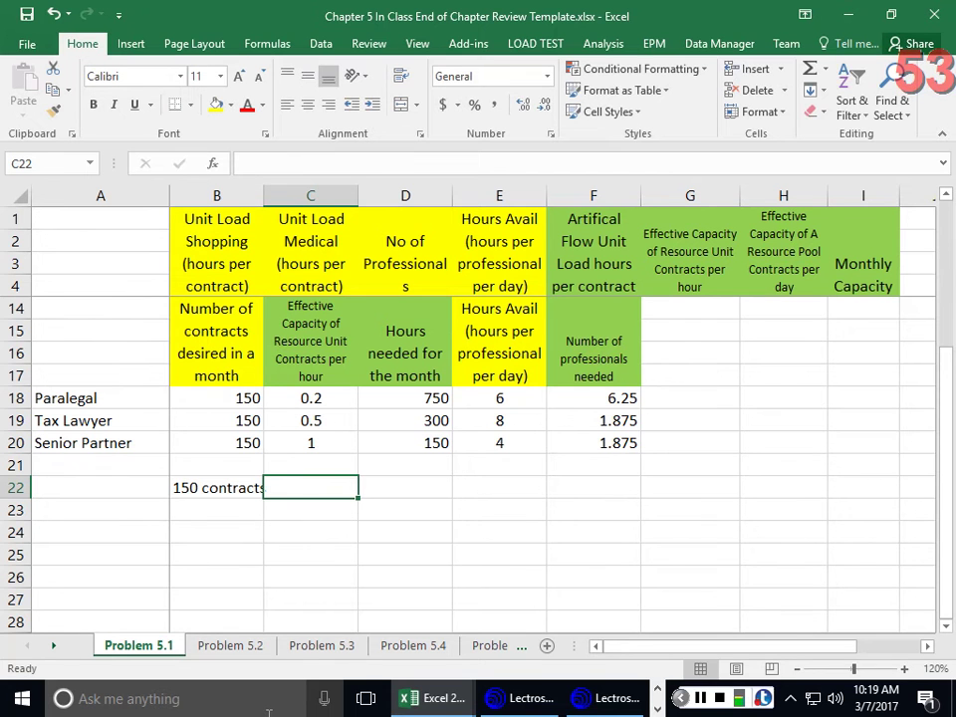
{"action": "type", "text": ".2 c"}
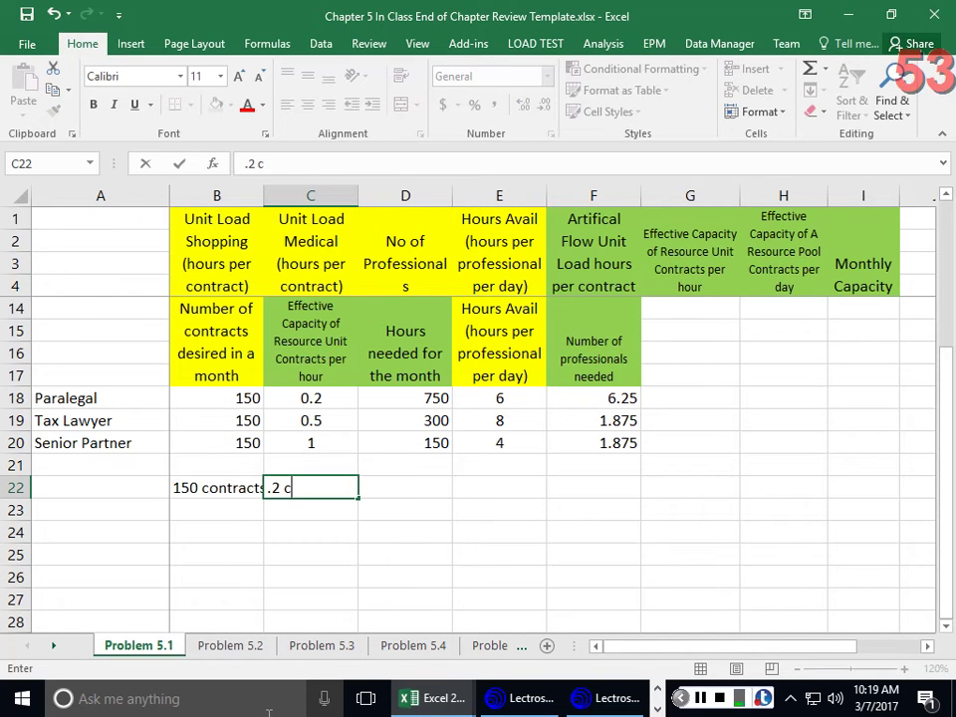
{"action": "type", "text": "ontracts per hour"}
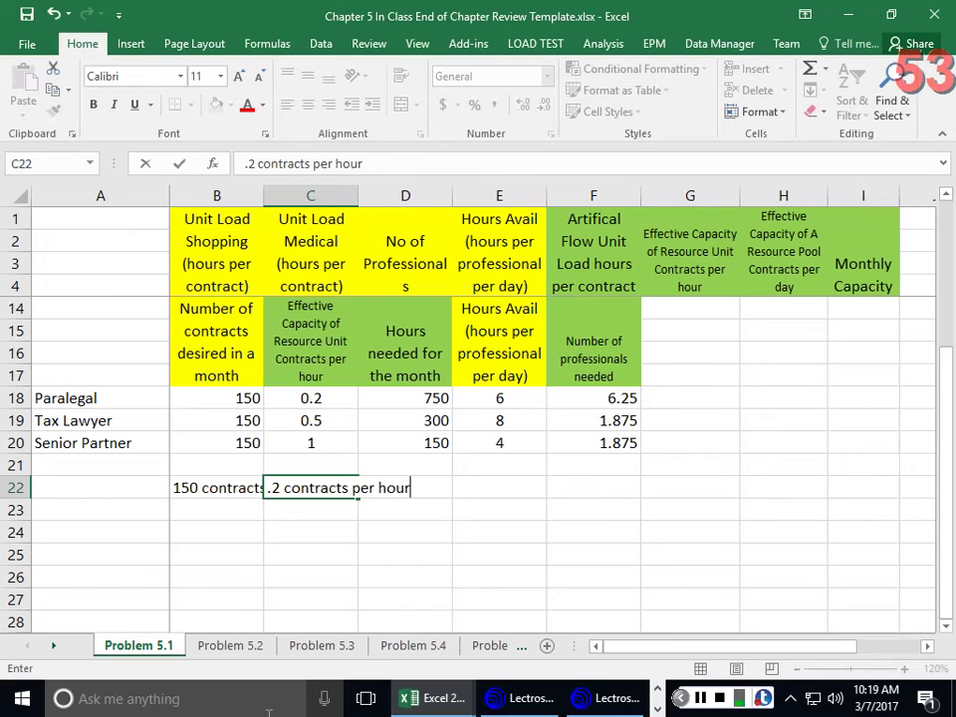
{"action": "key", "text": "Return"}
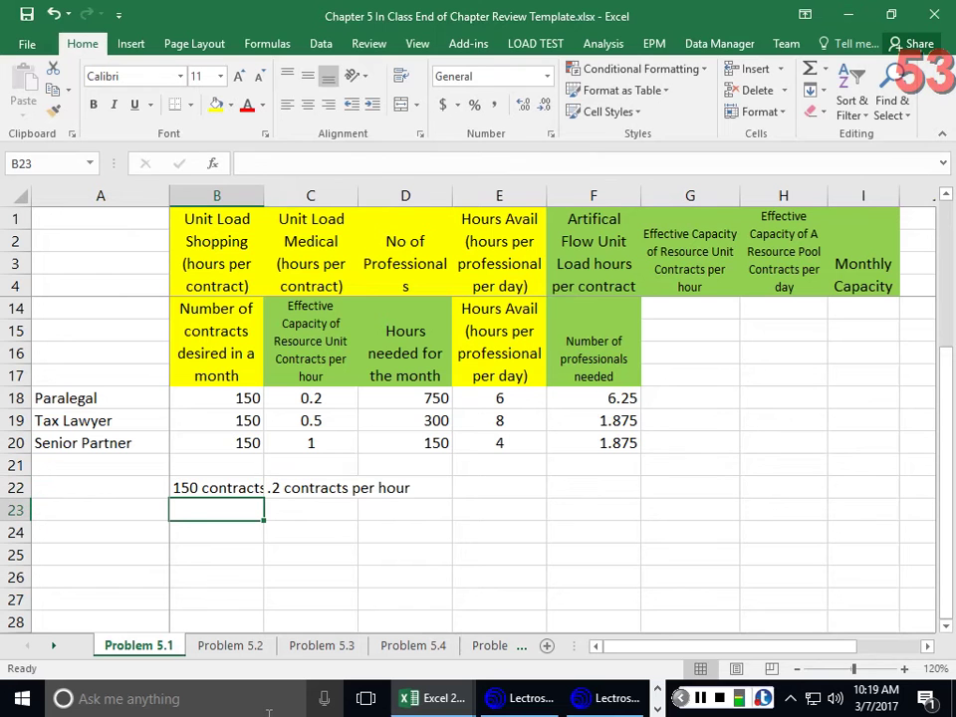
Add the question "how many hours" in B23 and the unit calculation "contracts / contracts/hr" in B24
{"action": "type", "text": "how many hours"}
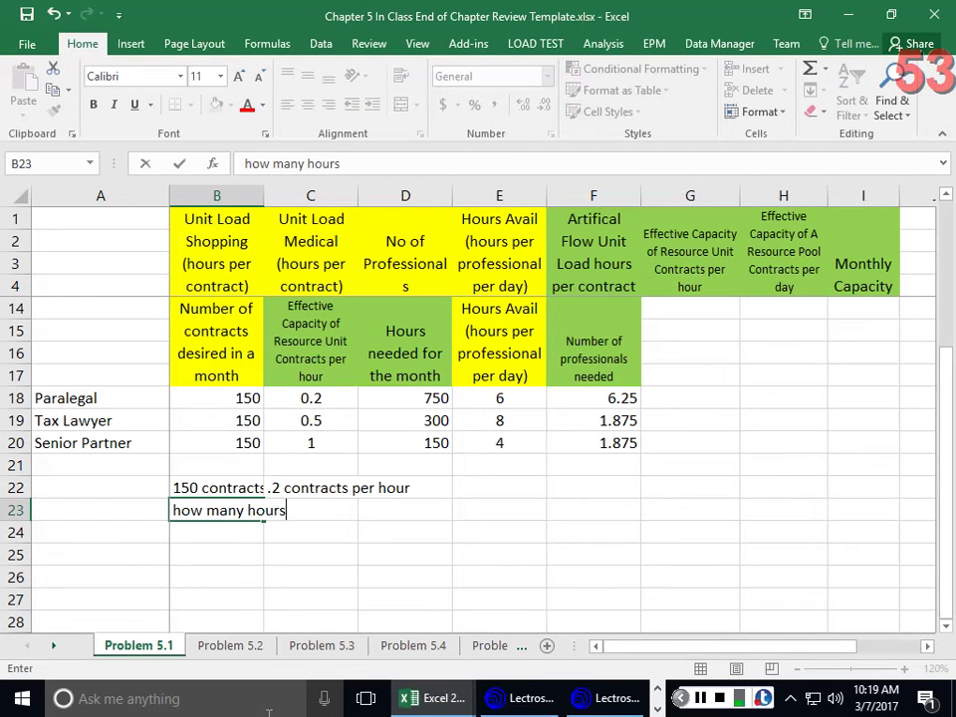
{"action": "key", "text": "Return"}
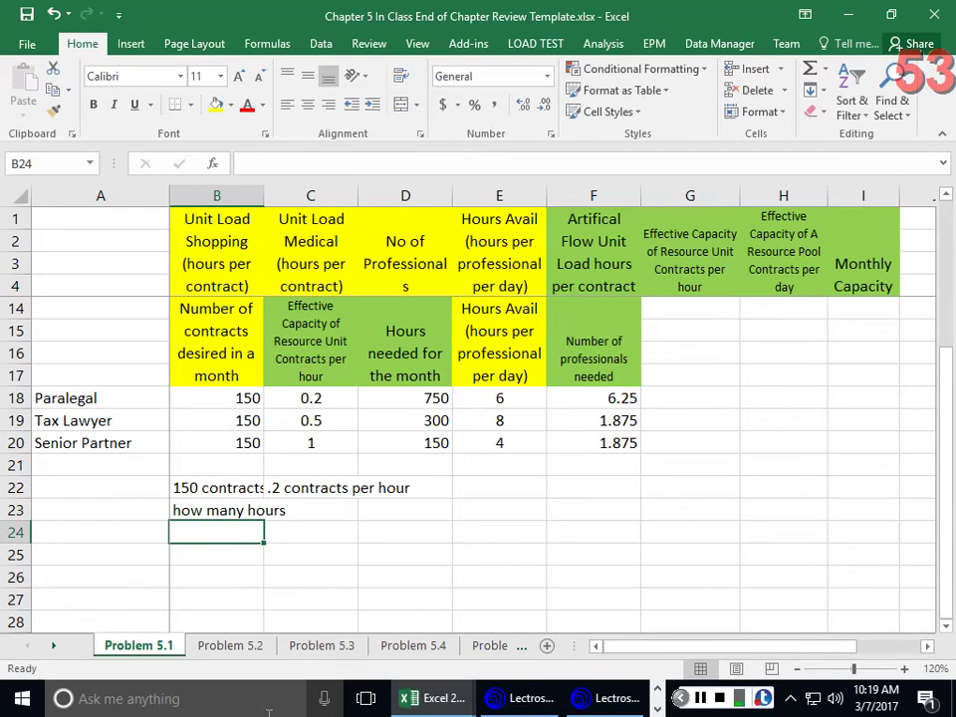
{"action": "type", "text": "contracts"}
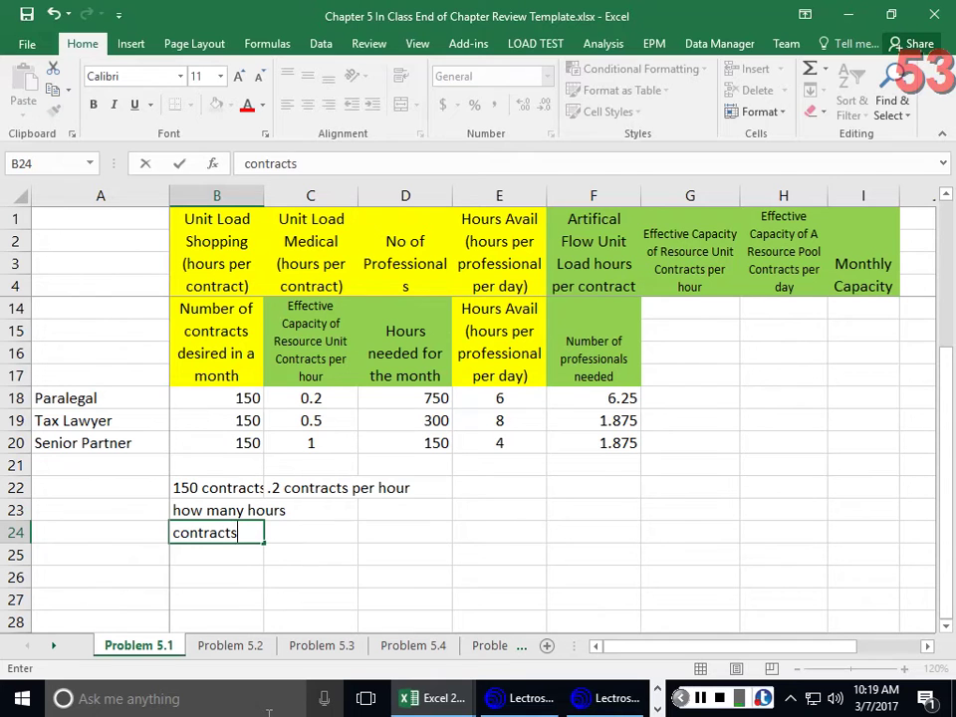
{"action": "type", "text": " / contrac"}
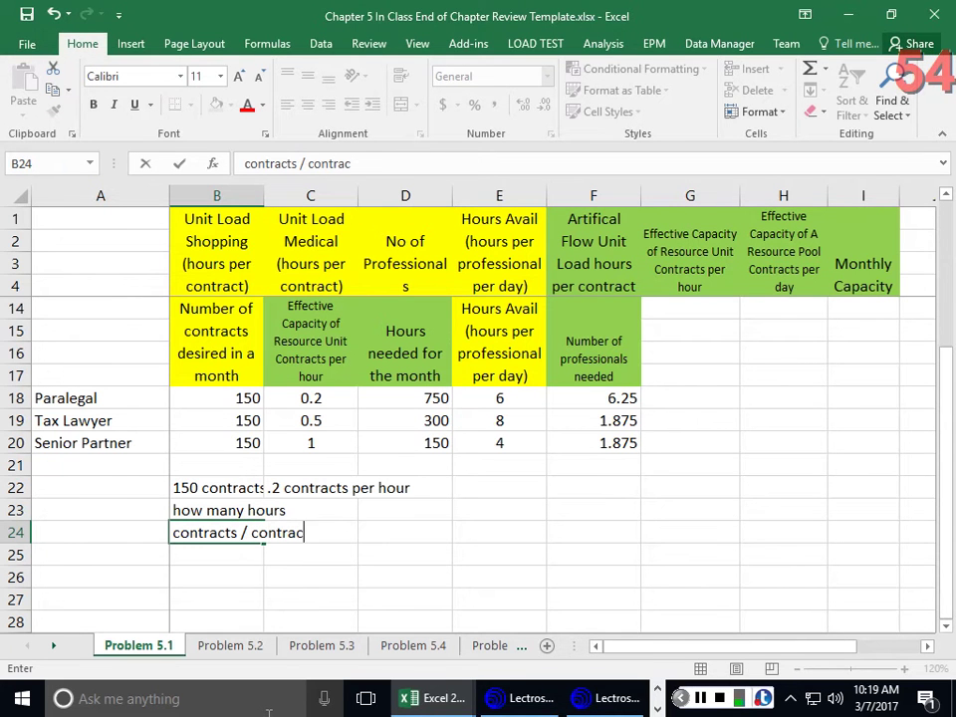
{"action": "type", "text": "ts/hr"}
{"action": "left_click", "coordinate": [487, 468]}
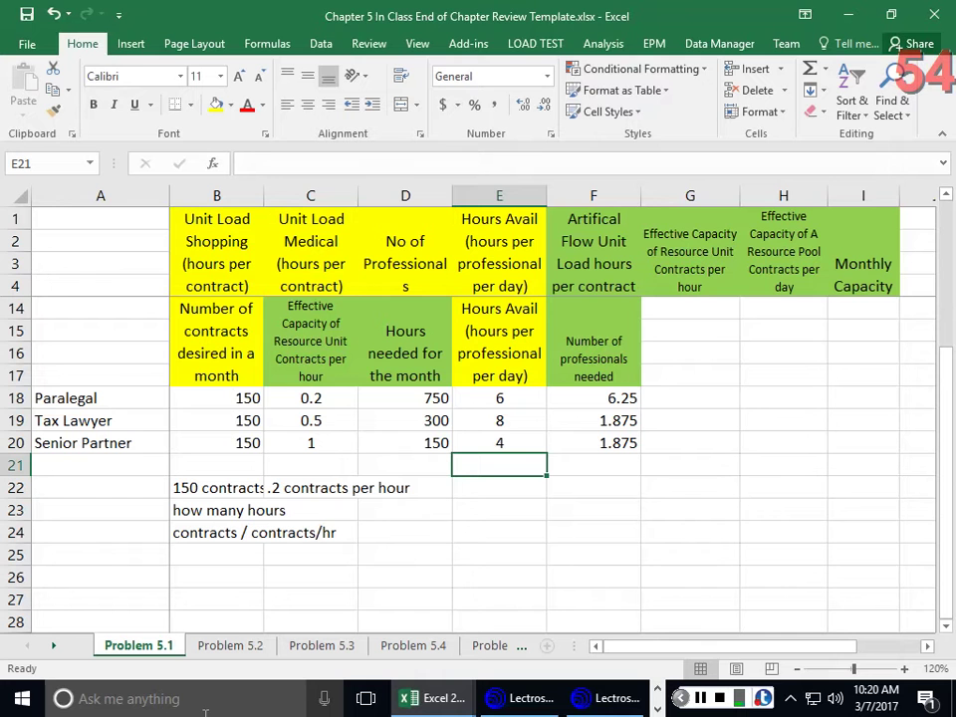
Examine the given data and questions at the start of the Problem 5.2 sheet and return to Problem 5.1
{"action": "left_click", "coordinate": [230, 646]}
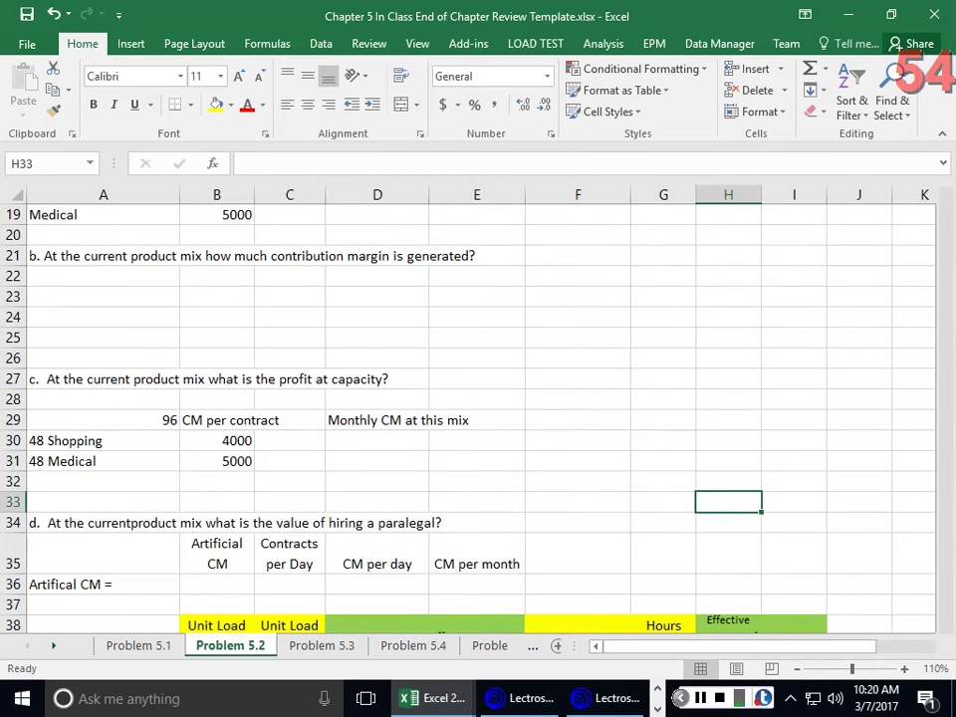
{"action": "scroll", "coordinate": [224, 494], "scroll_direction": "up", "scroll_amount": 6}
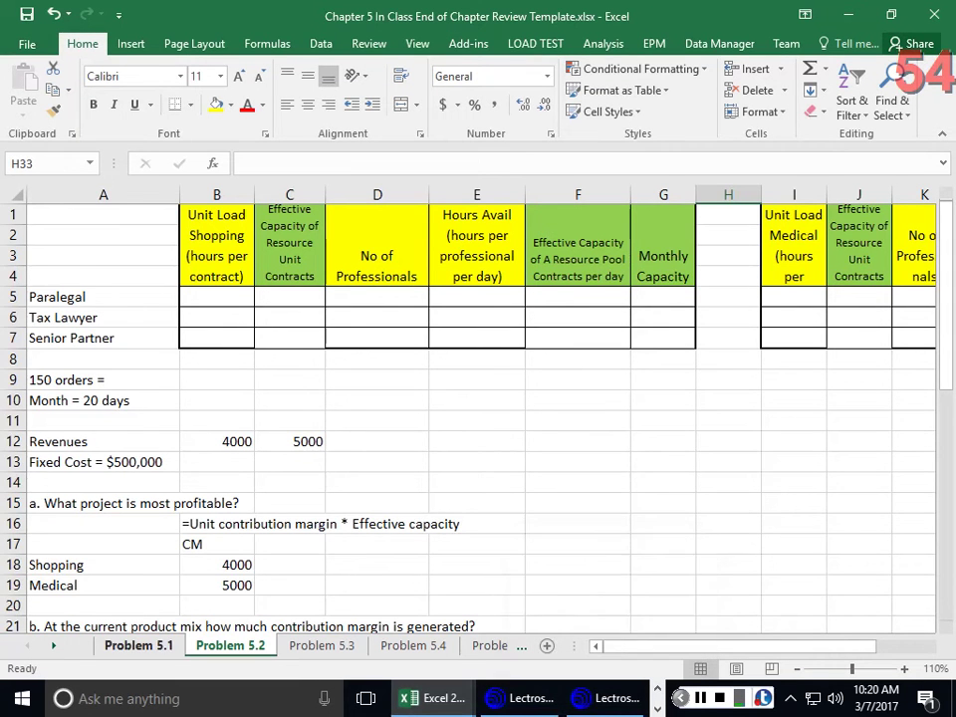
{"action": "left_click", "coordinate": [159, 637]}
Enter the headings Revenues, Shopping and Medical in cells A26, B26 and C26
{"action": "left_click", "coordinate": [100, 571]}
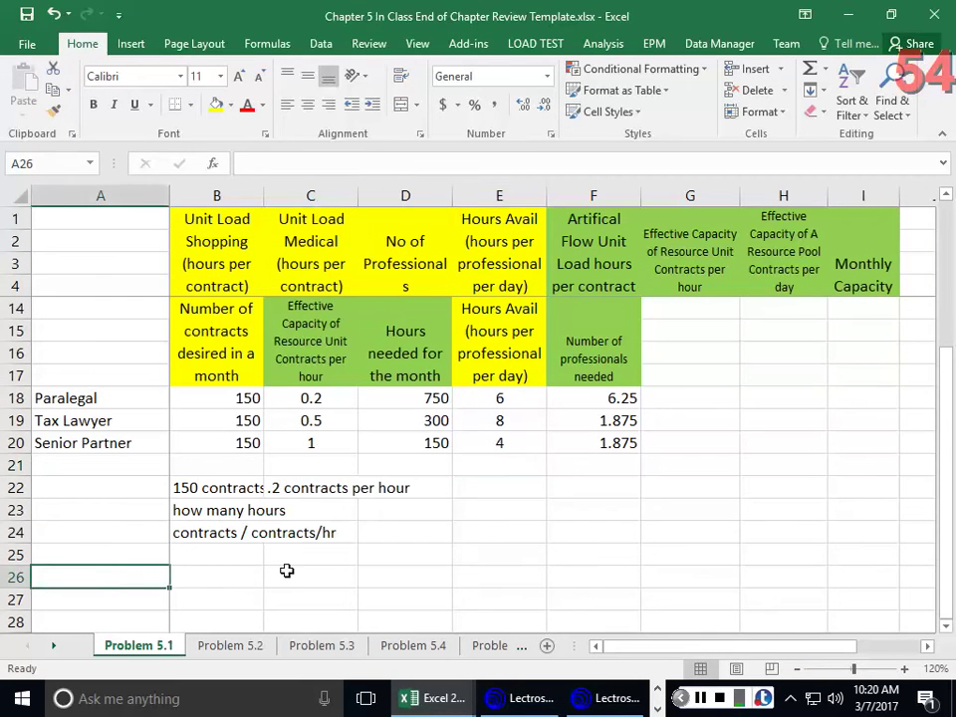
{"action": "scroll", "coordinate": [331, 555], "scroll_direction": "down", "scroll_amount": 2}
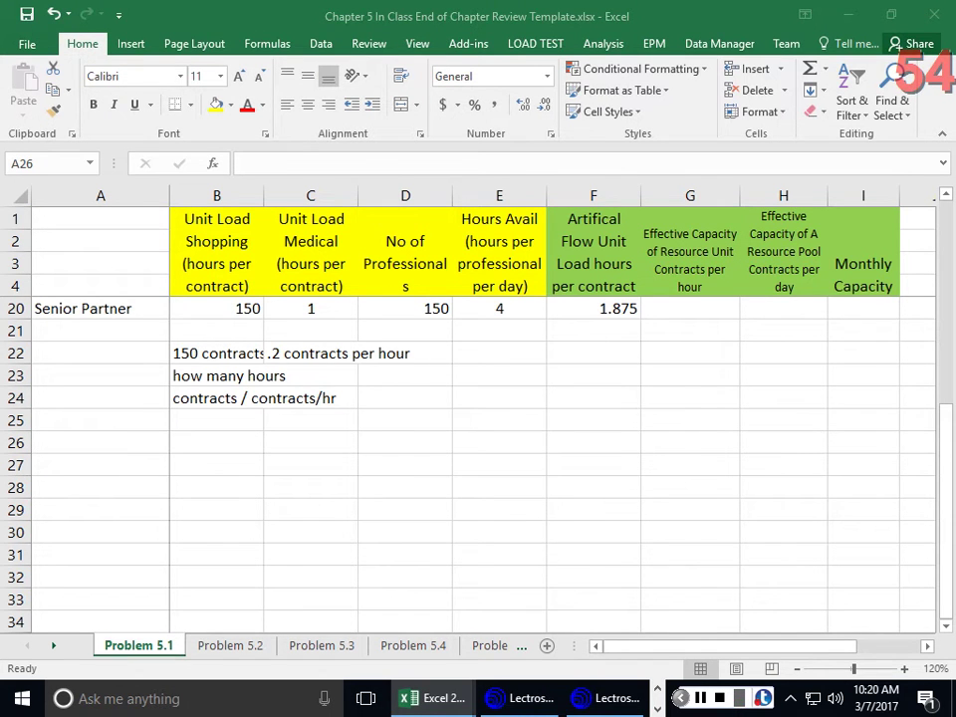
{"action": "left_click", "coordinate": [796, 668]}
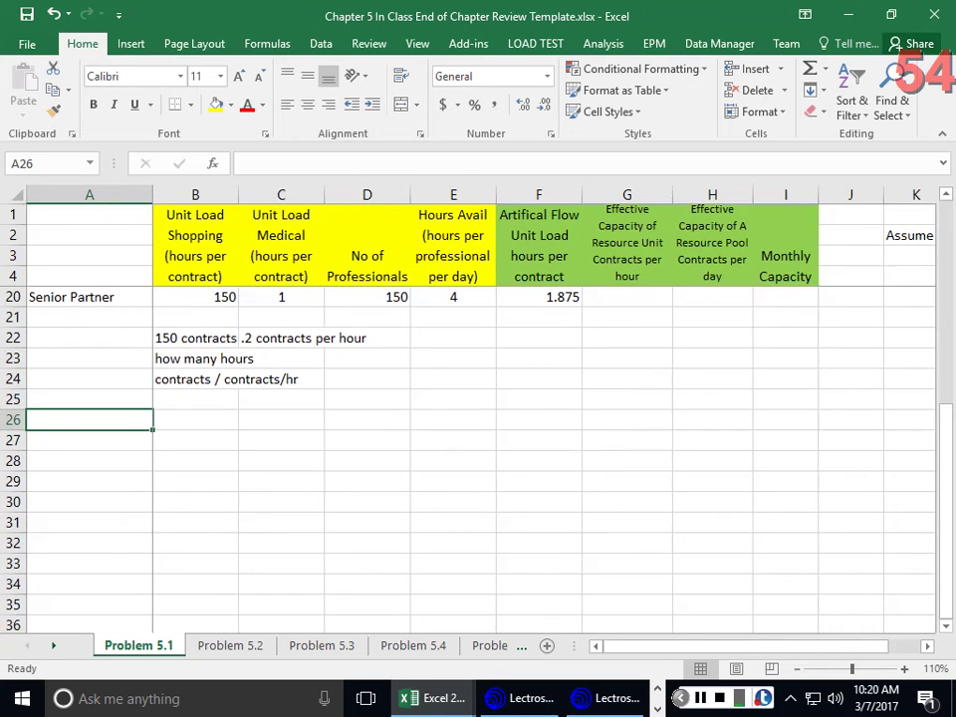
{"action": "left_click", "coordinate": [797, 668]}
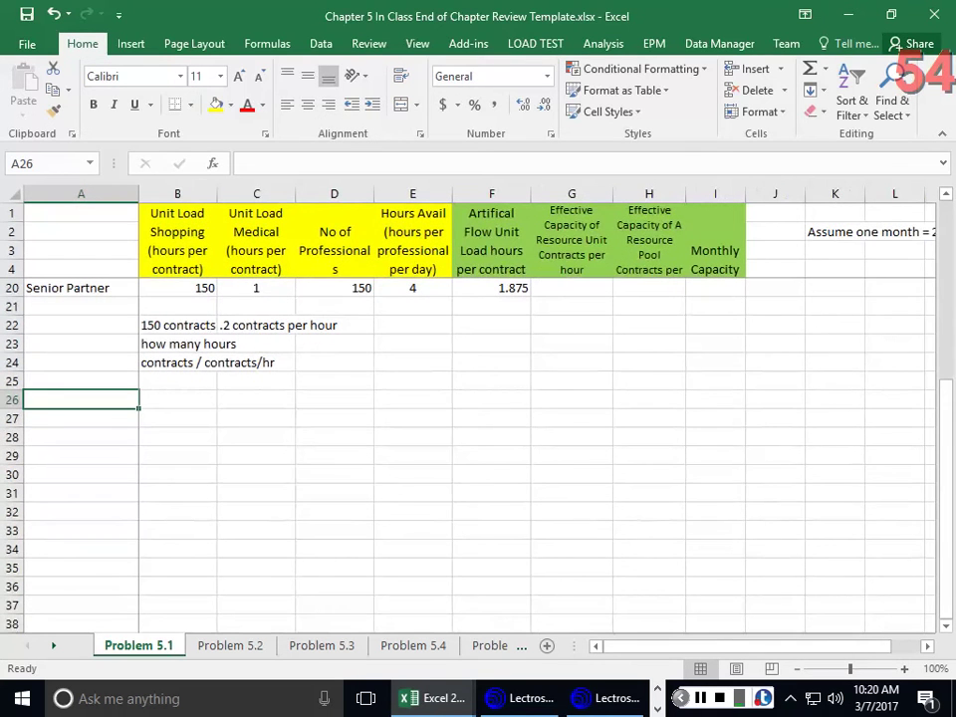
{"action": "scroll", "coordinate": [666, 521], "scroll_direction": "up", "scroll_amount": 2}
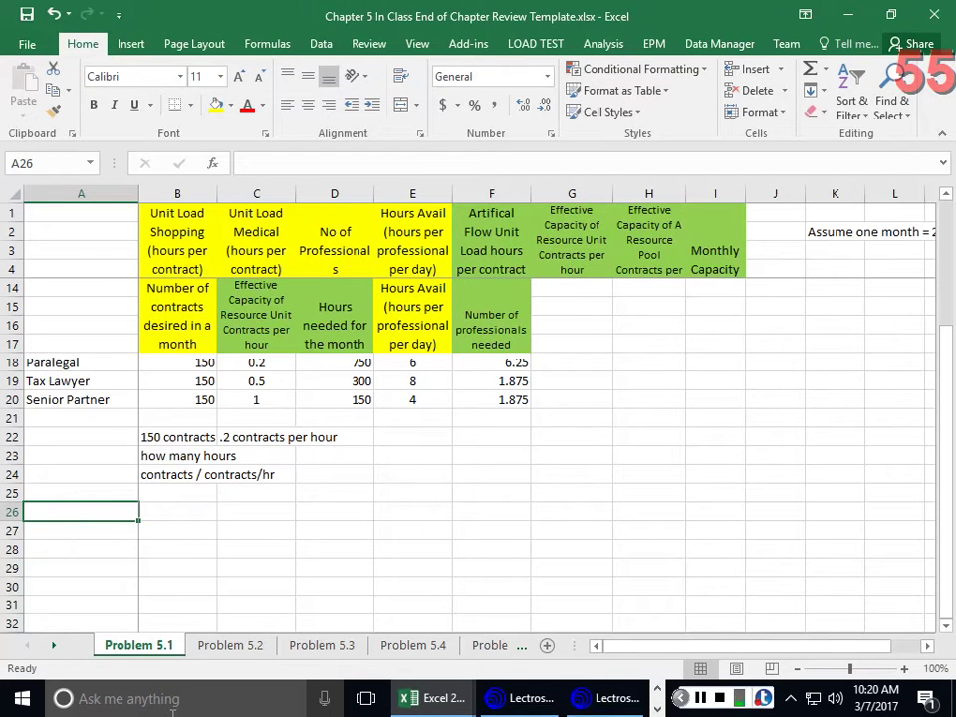
{"action": "type", "text": "Revenues"}
{"action": "key", "text": "Tab"}
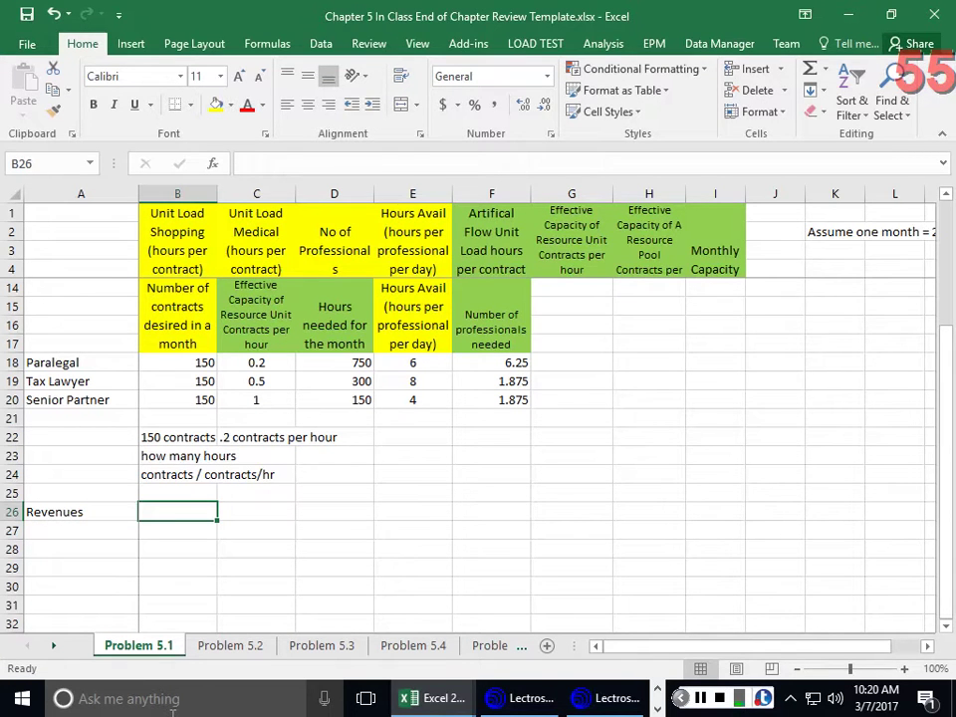
{"action": "type", "text": "Shopping"}
{"action": "key", "text": "Tab"}
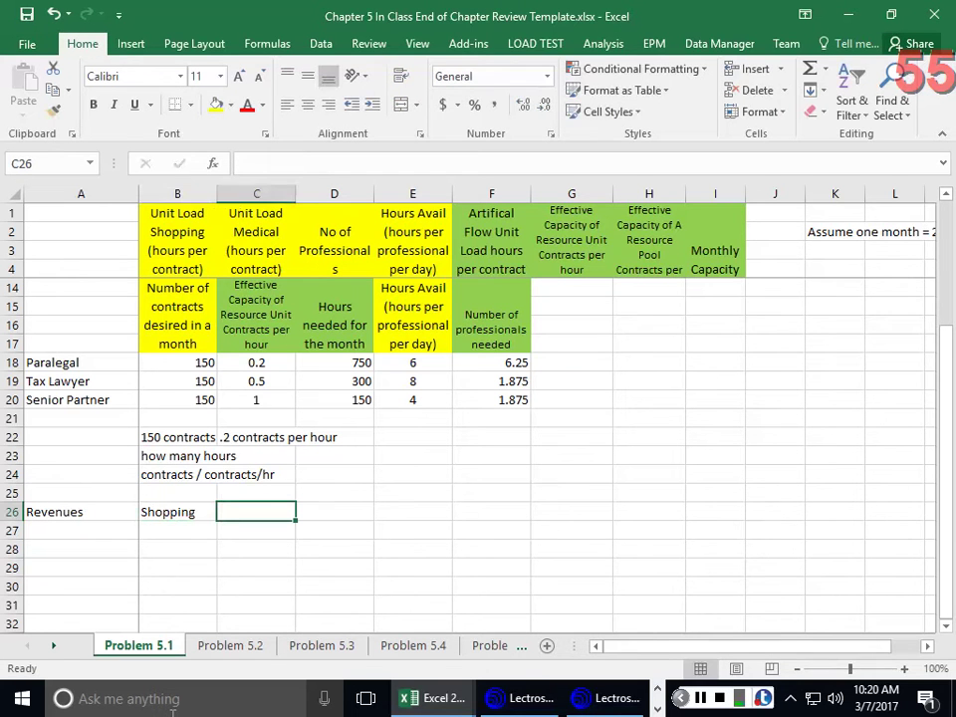
{"action": "type", "text": "Medical"}
{"action": "key", "text": "Return"}
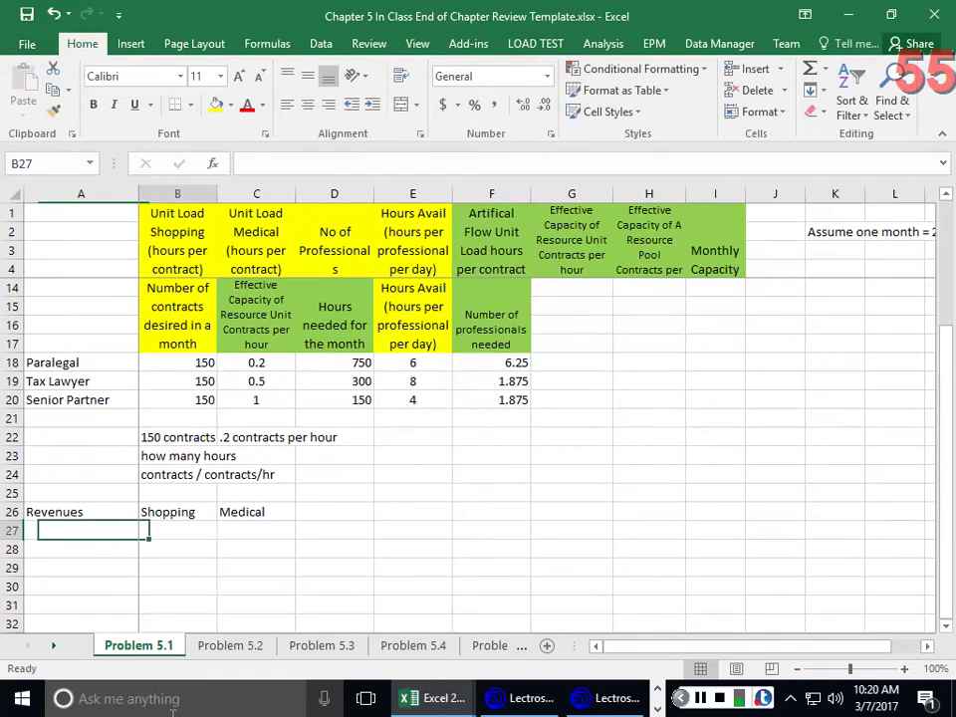
Enter revenues of 4000 for Shopping in B27 and 5000 for Medical in C27
{"action": "key", "text": "Tab"}
{"action": "type", "text": "4000"}
{"action": "key", "text": "Tab"}
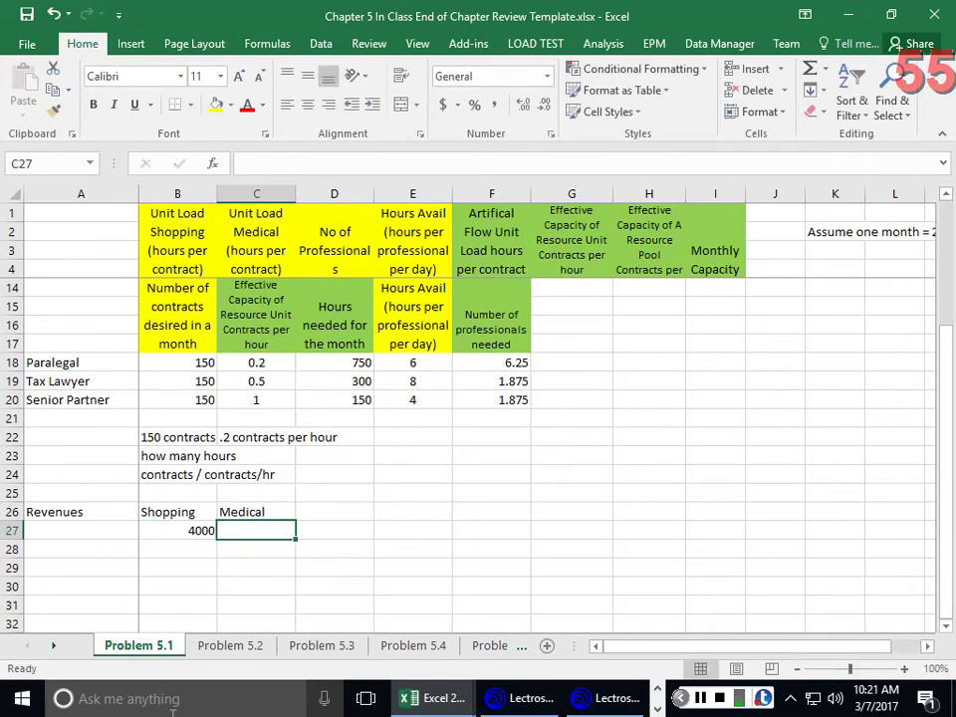
{"action": "type", "text": "5000"}
{"action": "key", "text": "Return"}
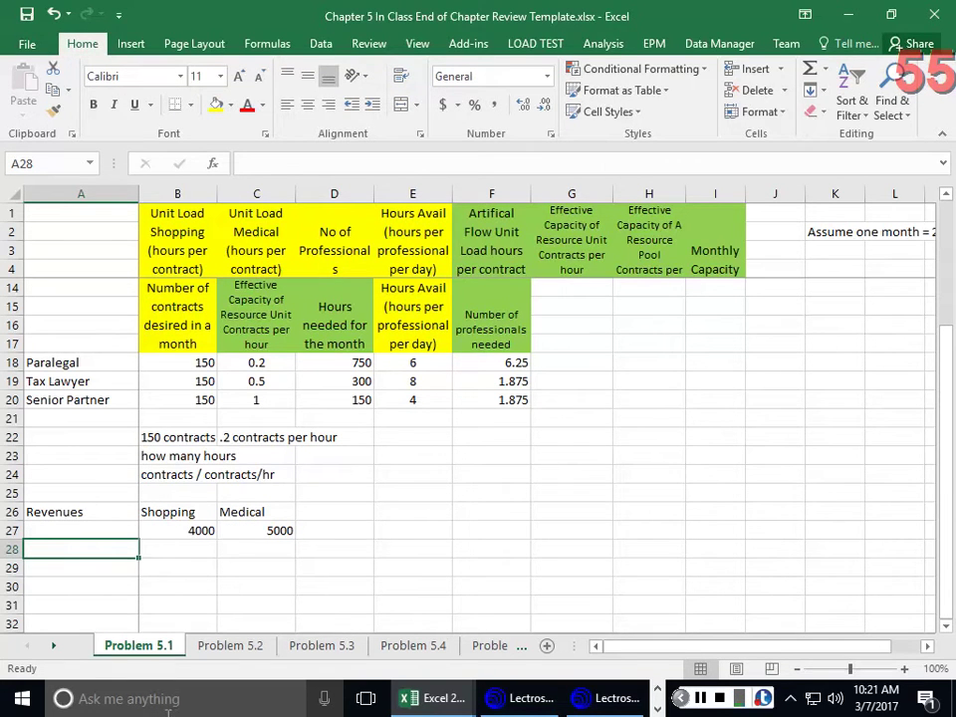
Label the revenue section with the problem number 5.2 in A25
{"action": "left_click", "coordinate": [81, 490]}
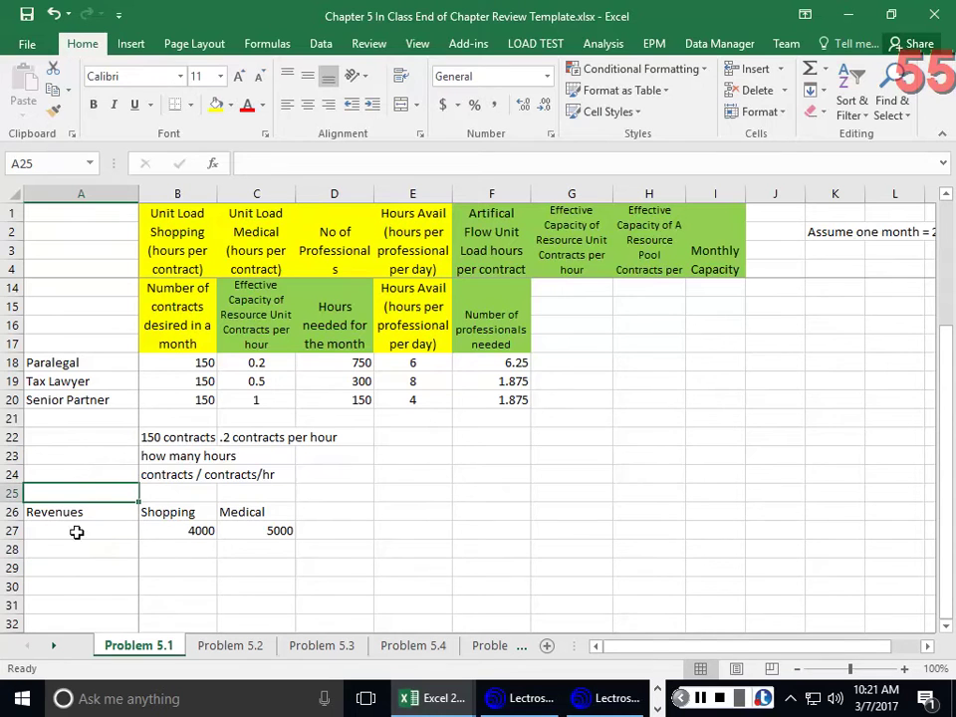
{"action": "type", "text": "5.2"}
{"action": "key", "text": "Return"}
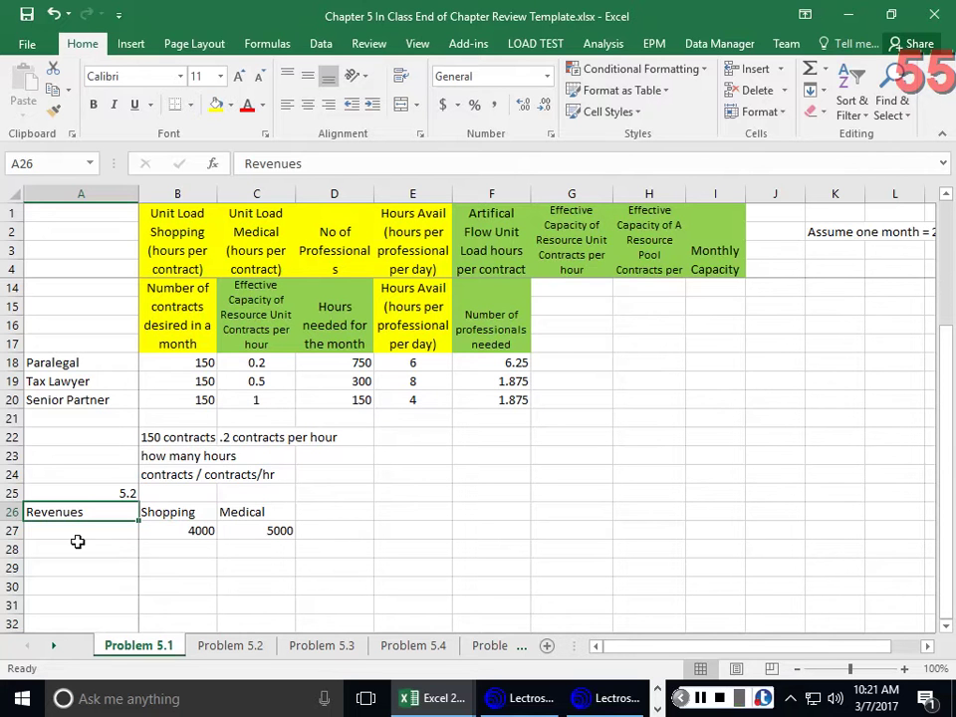
Enter the note "With no Variable costs, saying our revnues are equal to our contribution margin" in A28
{"action": "left_click", "coordinate": [80, 532]}
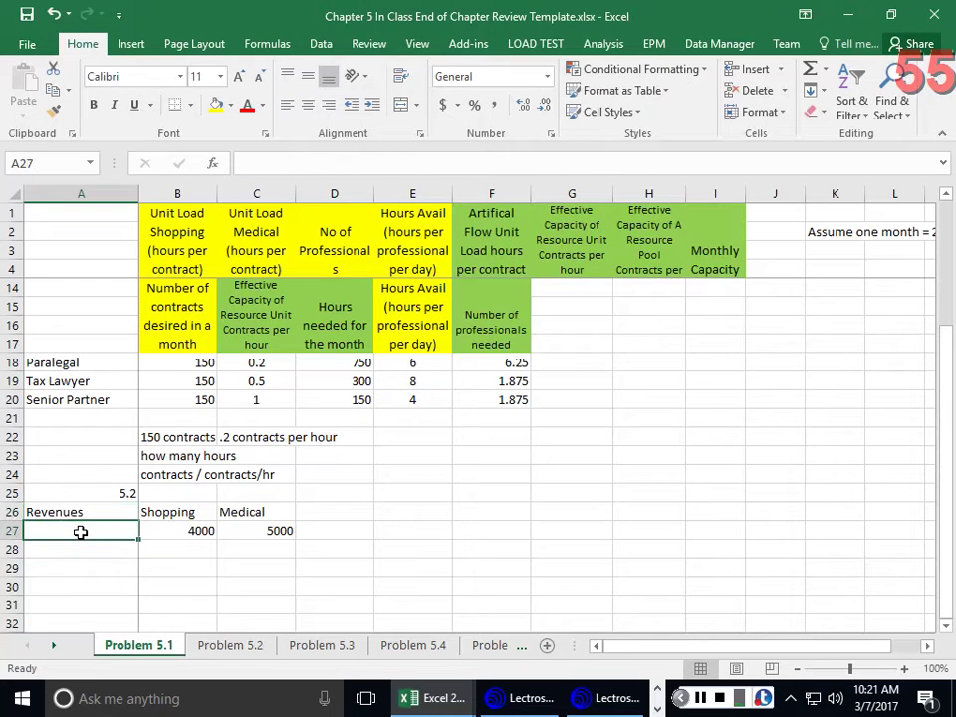
{"action": "key", "text": "Return"}
{"action": "type", "text": "Wint"}
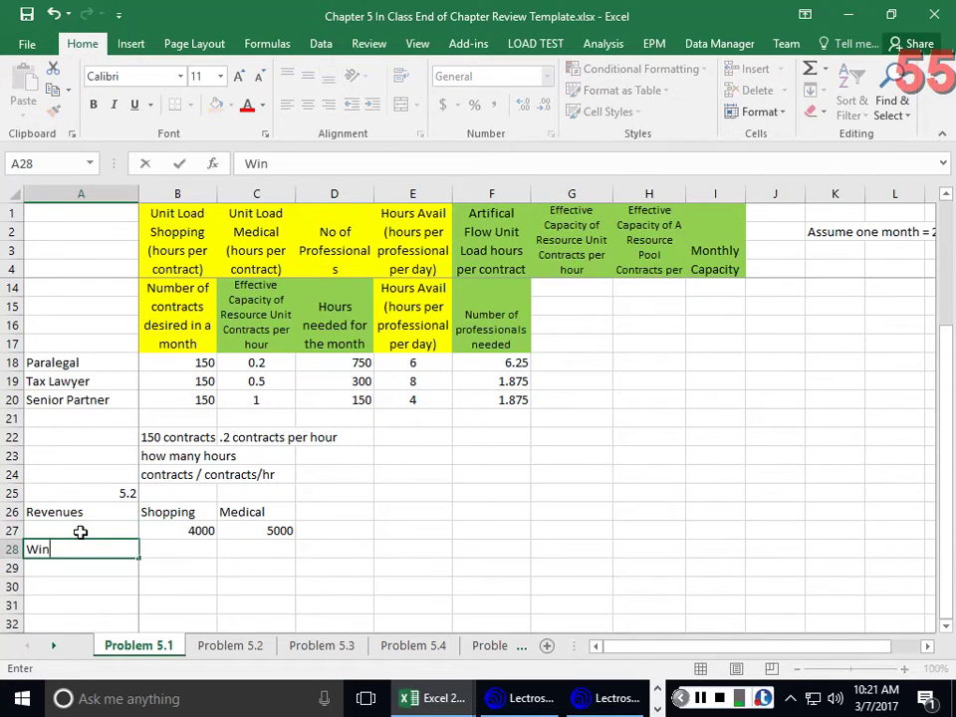
{"action": "key", "text": "BackSpace"}
{"action": "key", "text": "BackSpace"}
{"action": "type", "text": "th no Variable costs"}
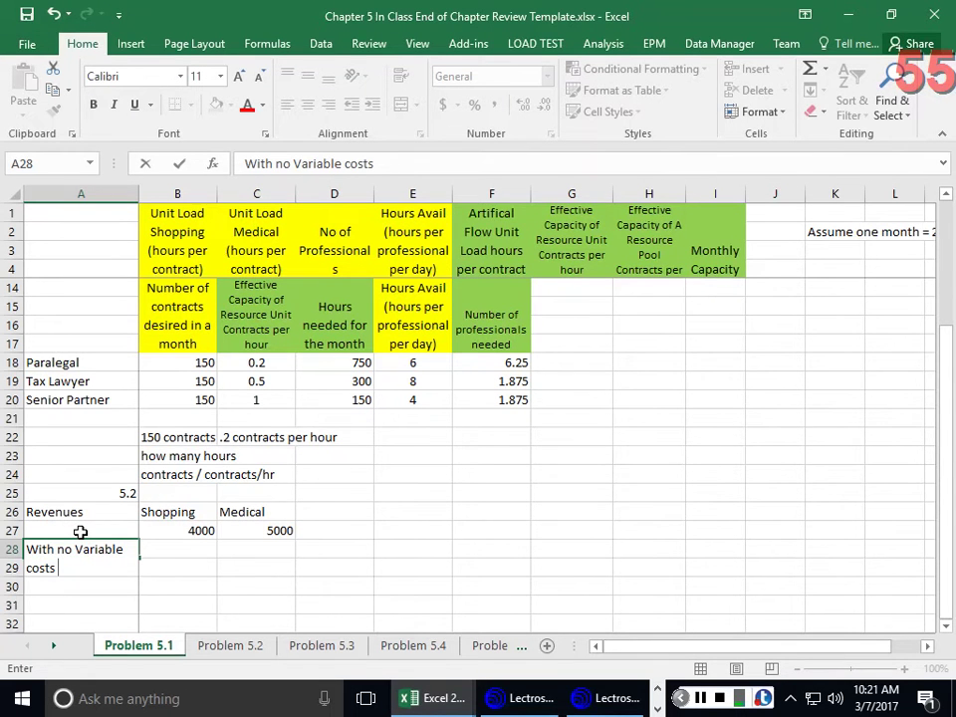
{"action": "type", "text": ", say"}
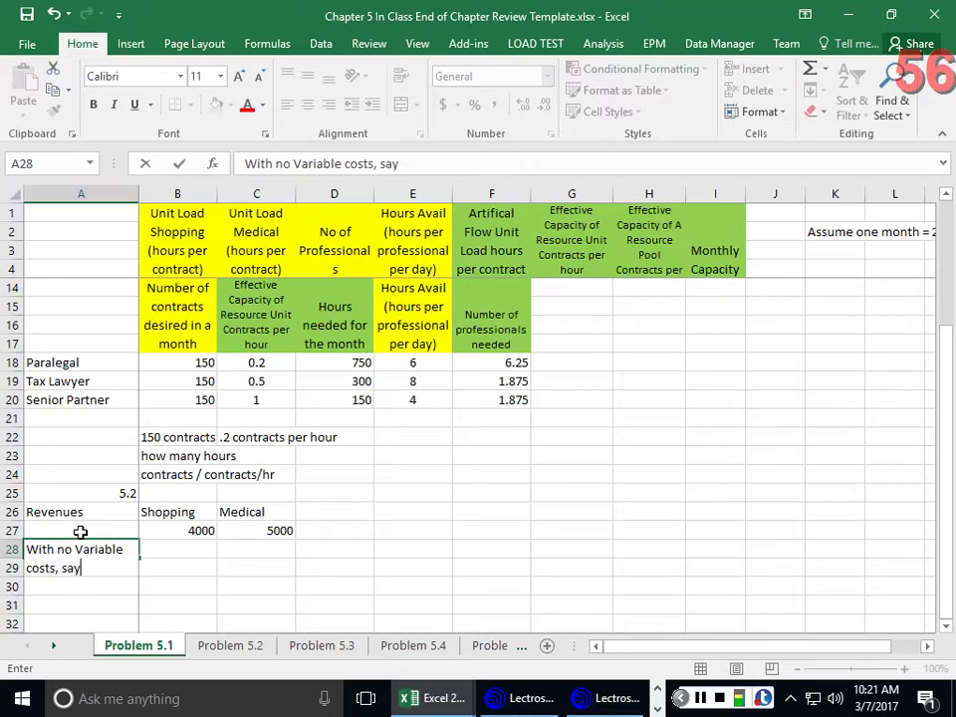
{"action": "type", "text": "ing our revnue"}
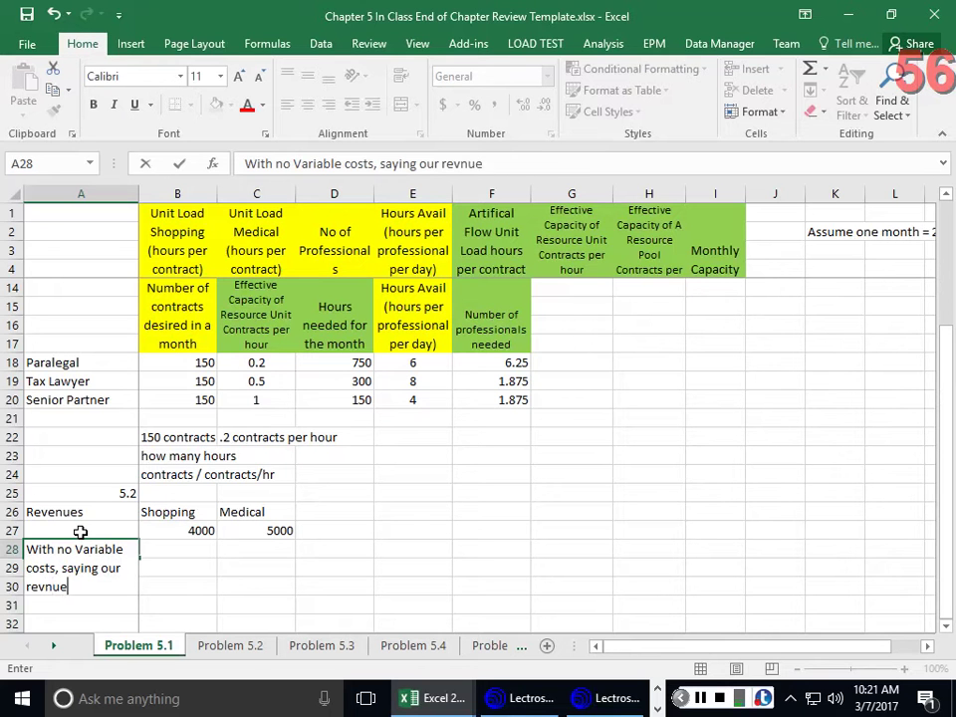
{"action": "type", "text": "s are equal to"}
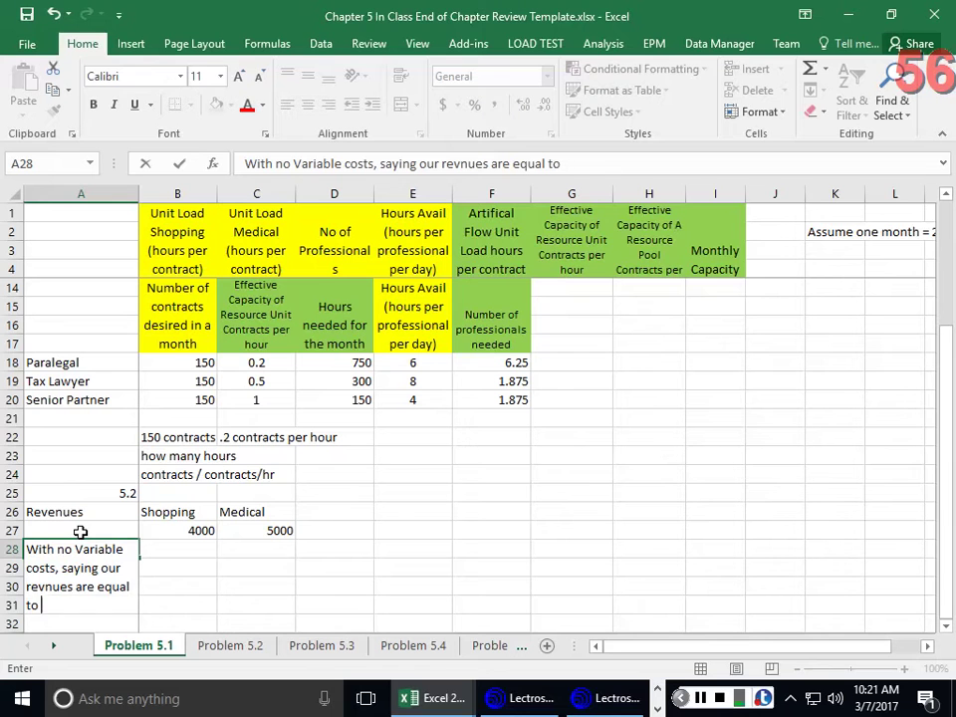
{"action": "type", "text": " our contribu"}
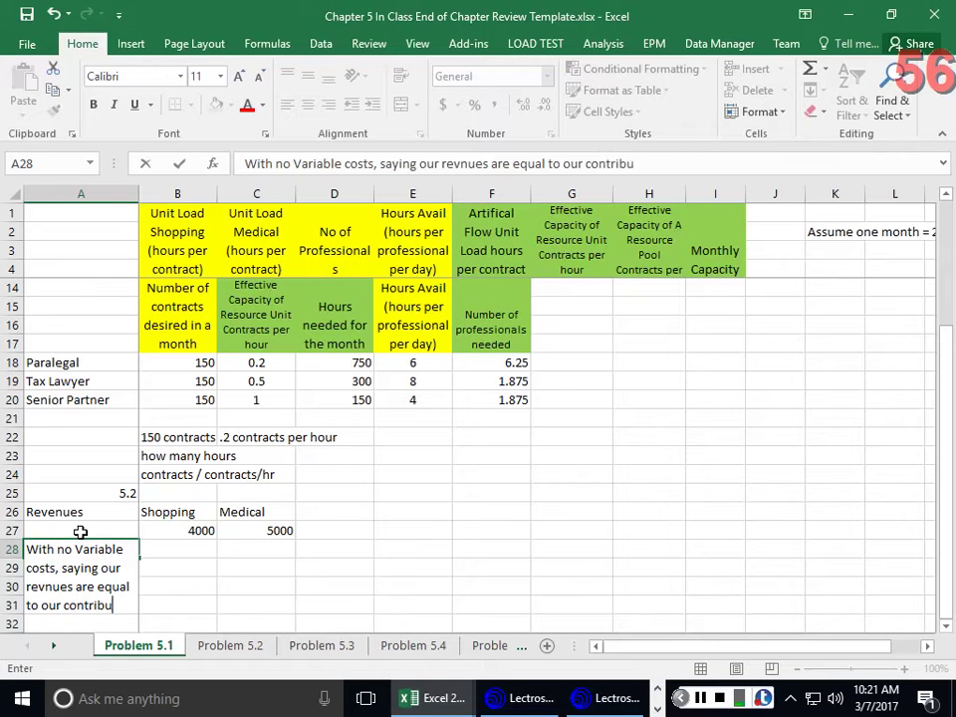
{"action": "type", "text": "tion margin"}
{"action": "key", "text": "Return"}
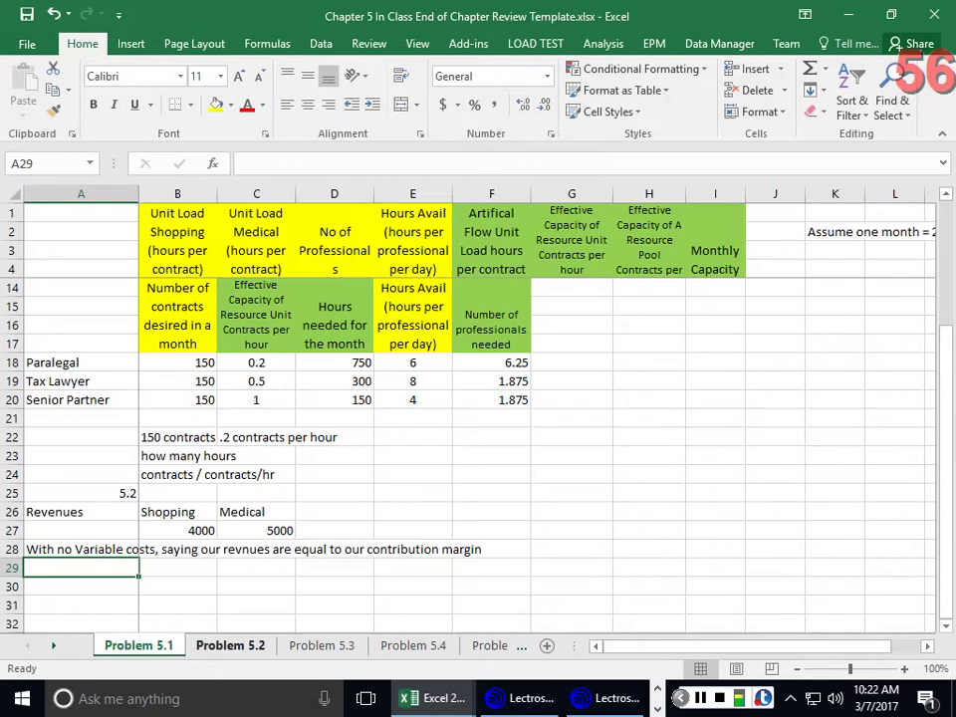
Enter the note "The fixed cost = $500k" in A29
{"action": "type", "text": "The f"}
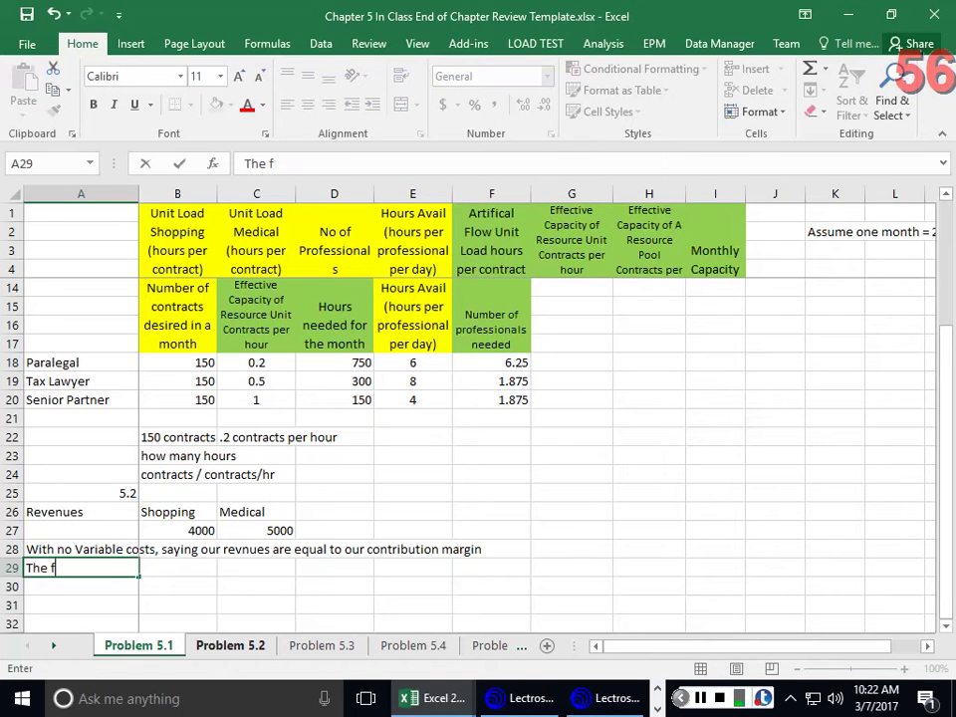
{"action": "type", "text": "ixed cost = $500kl"}
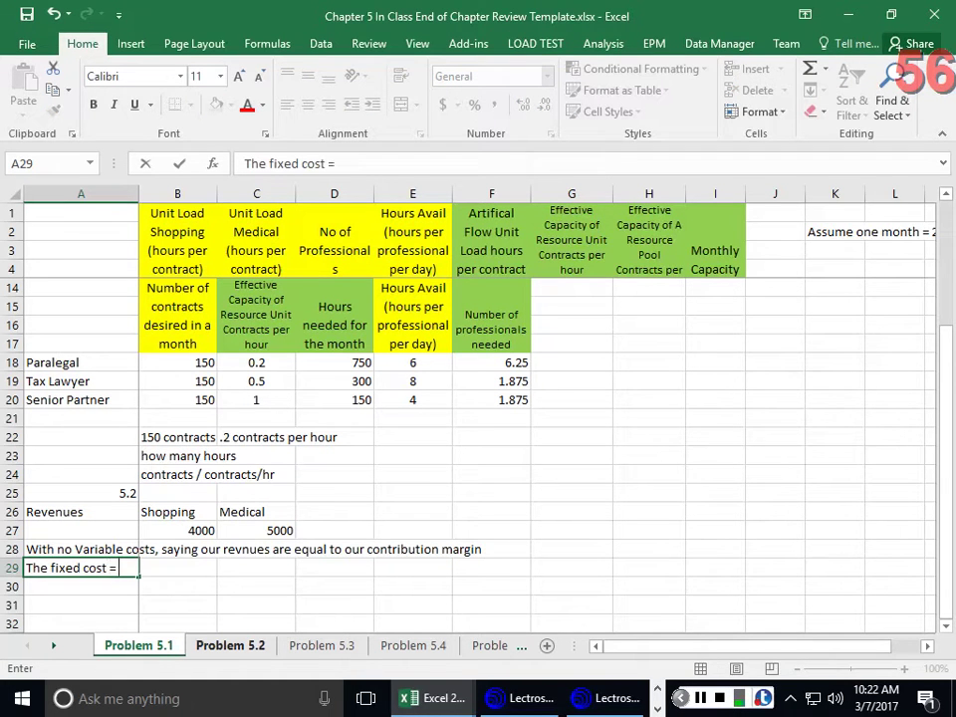
{"action": "key", "text": "BackSpace"}
{"action": "left_click", "coordinate": [134, 567]}
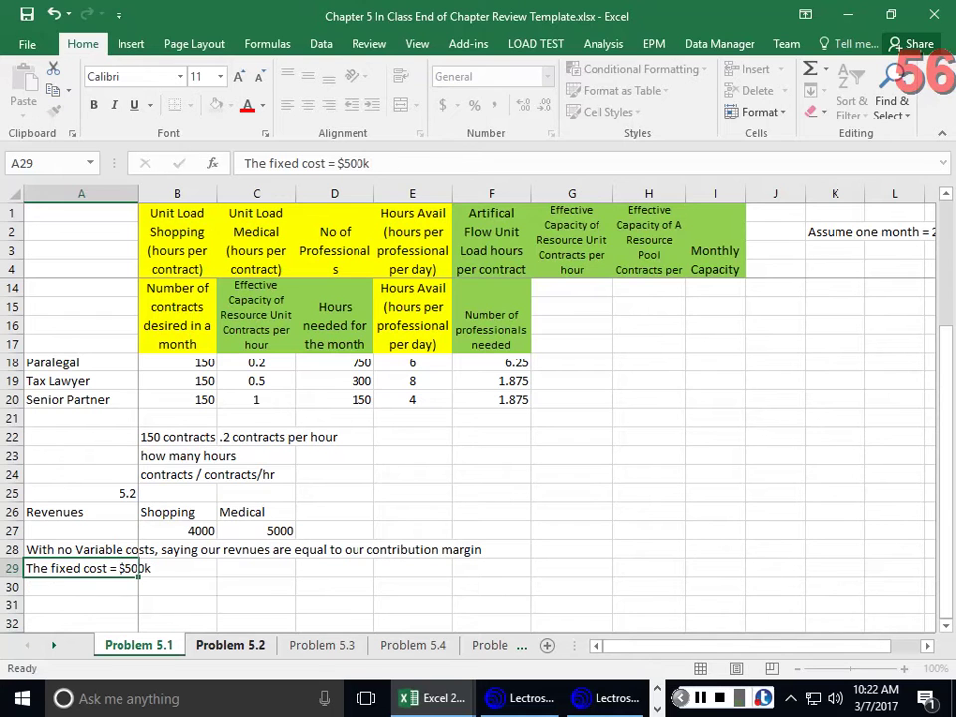
{"action": "key", "text": "F12"}
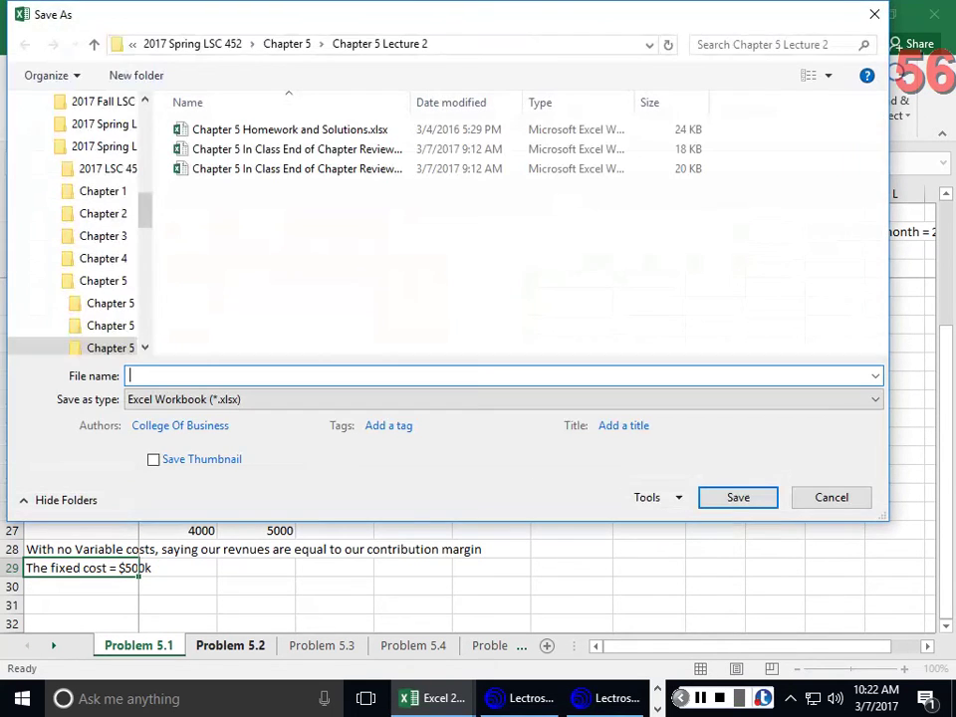
{"action": "key", "text": "Escape"}
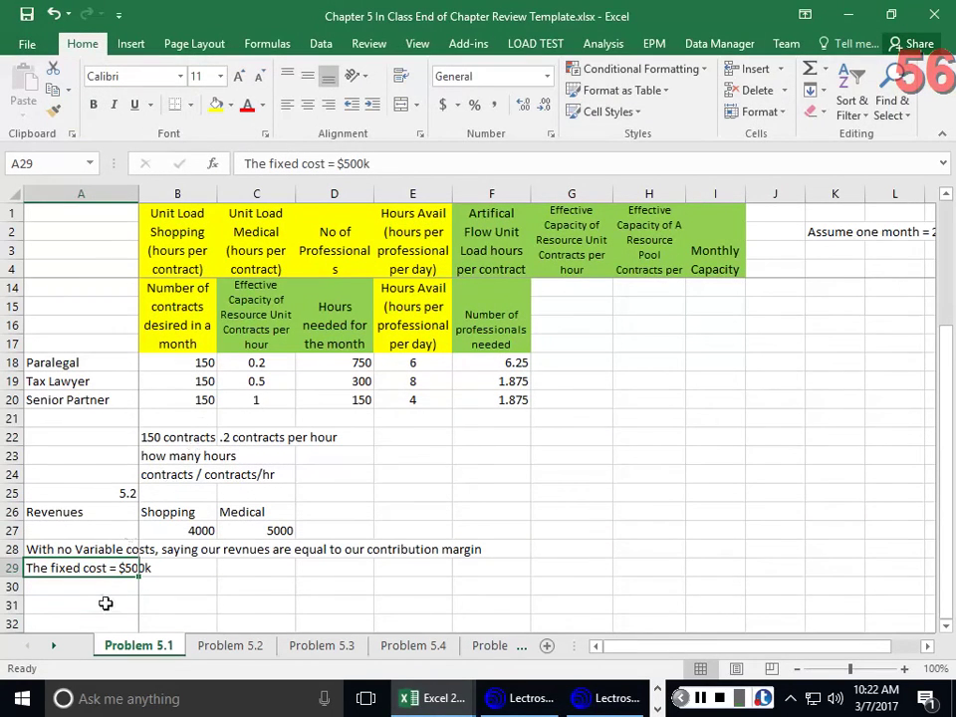
Revise the fixed cost note in A29 to read "The fixed cost = $500,000 per month"
{"action": "key", "text": "F2"}
{"action": "left_click", "coordinate": [389, 163]}
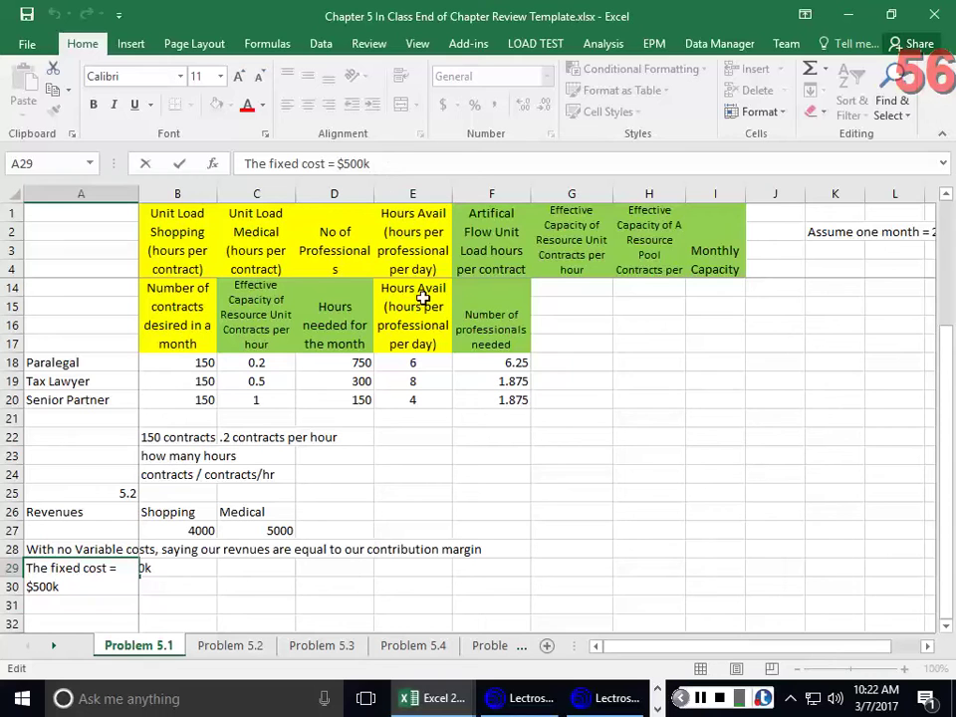
{"action": "key", "text": "BackSpace"}
{"action": "type", "text": ",pp"}
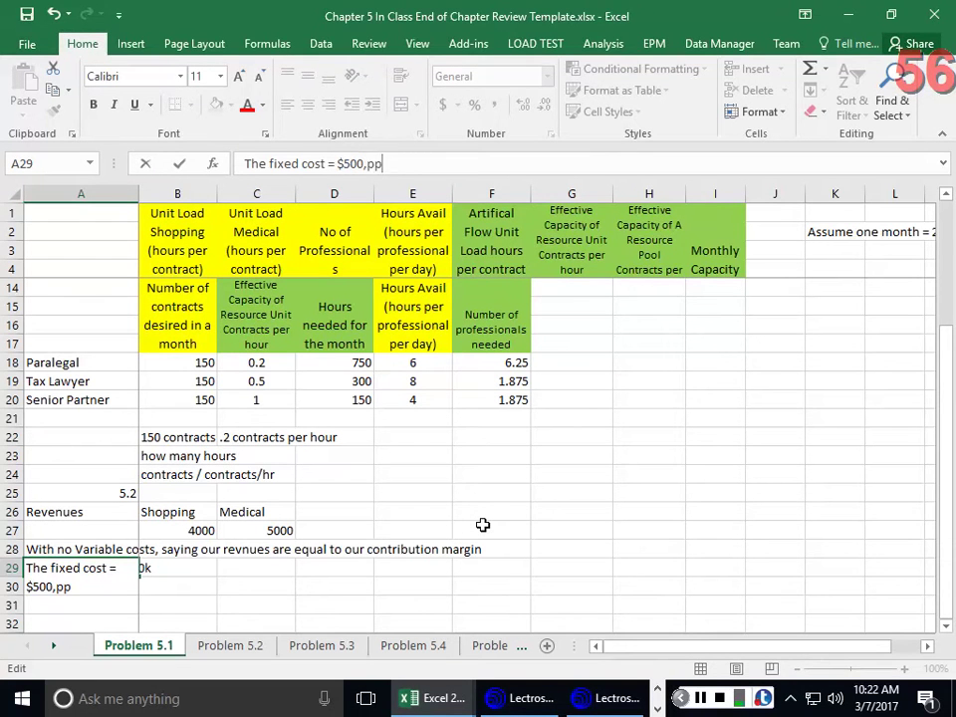
{"action": "key", "text": "BackSpace"}
{"action": "key", "text": "BackSpace"}
{"action": "type", "text": "000 per month"}
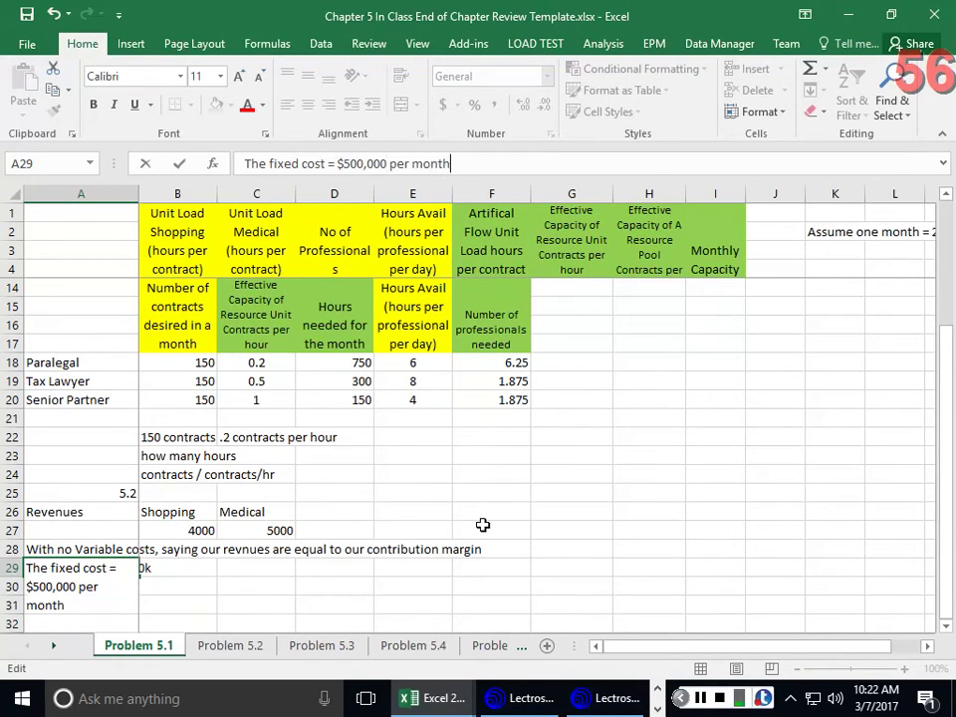
{"action": "key", "text": "Return"}
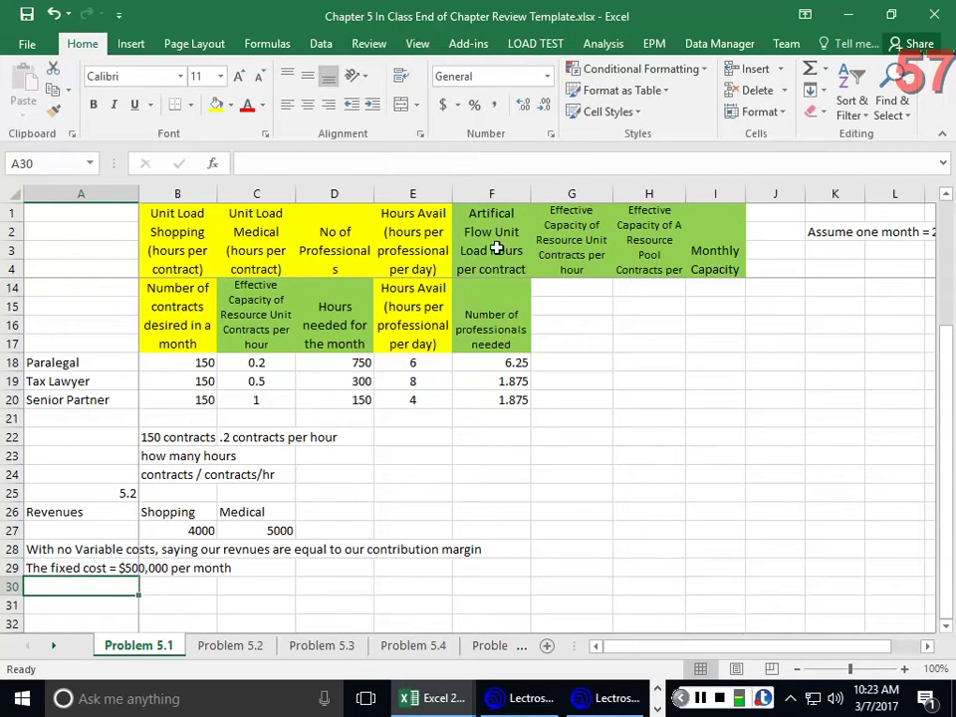
Start a new table below the notes with the headings Shopping in A31 and Unit Load in B31
{"action": "left_click", "coordinate": [394, 508]}
{"action": "scroll", "coordinate": [296, 380], "scroll_direction": "down", "scroll_amount": 1}
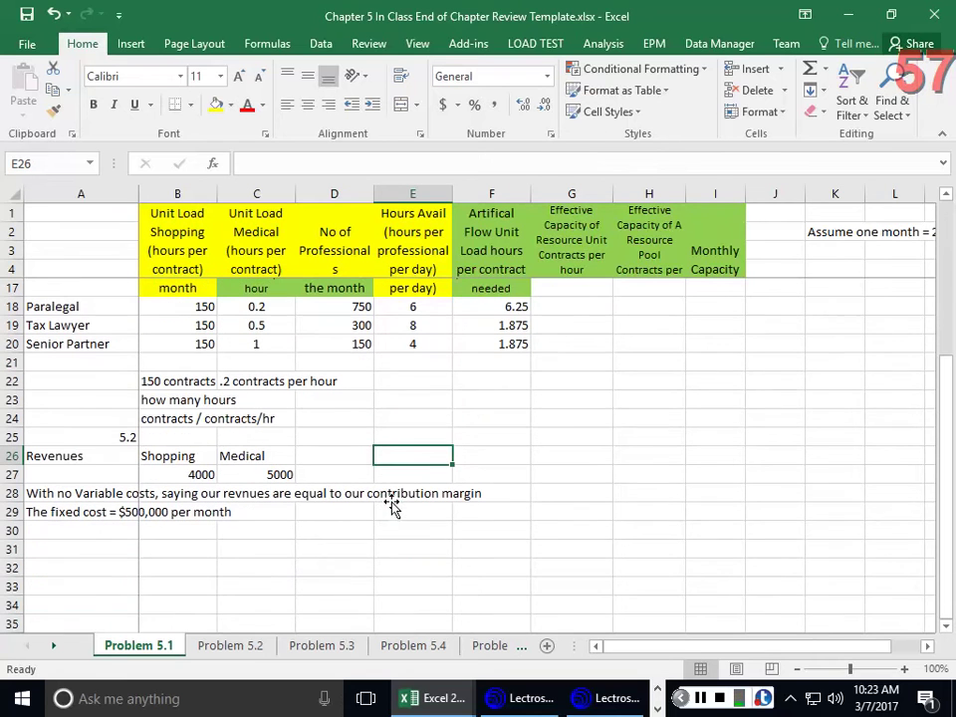
{"action": "left_click", "coordinate": [111, 551]}
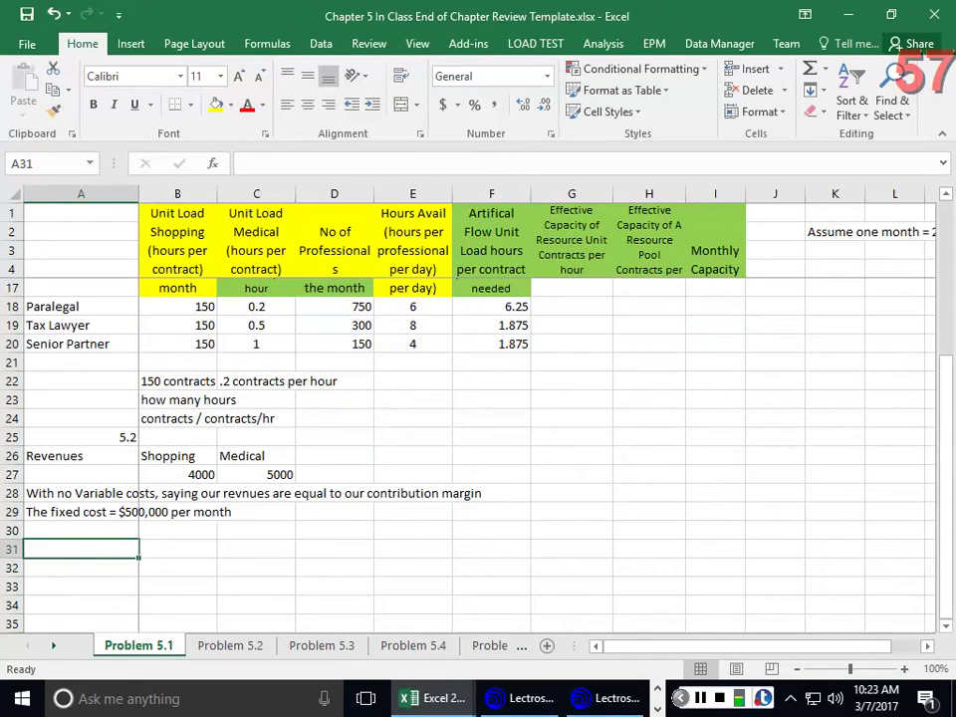
{"action": "type", "text": "Shopping"}
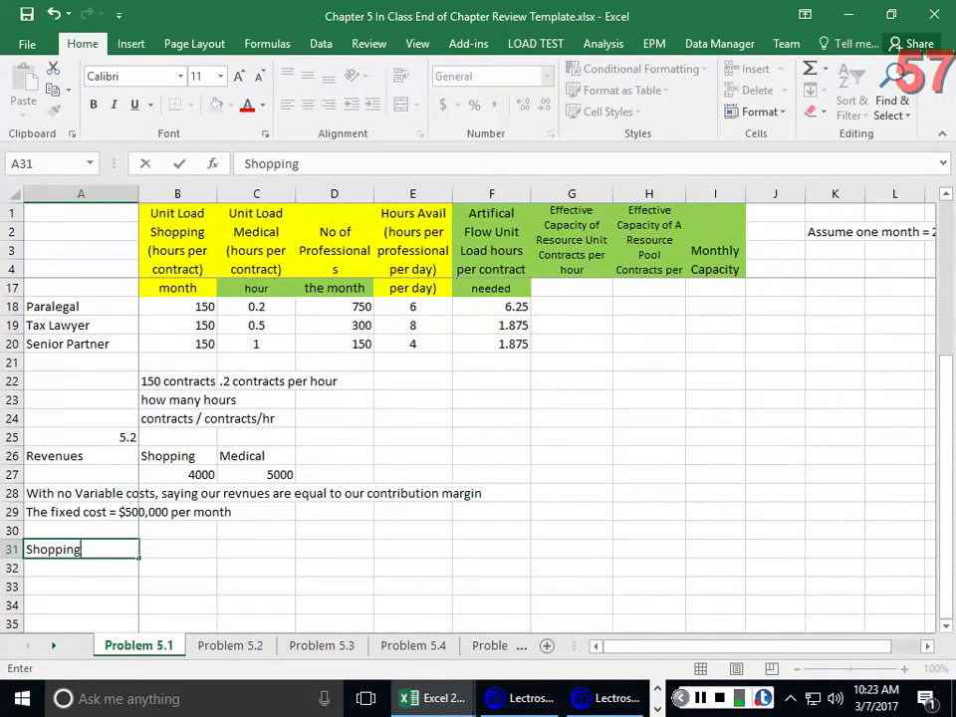
{"action": "key", "text": "Return"}
{"action": "key", "text": "Right"}
{"action": "left_click", "coordinate": [177, 549]}
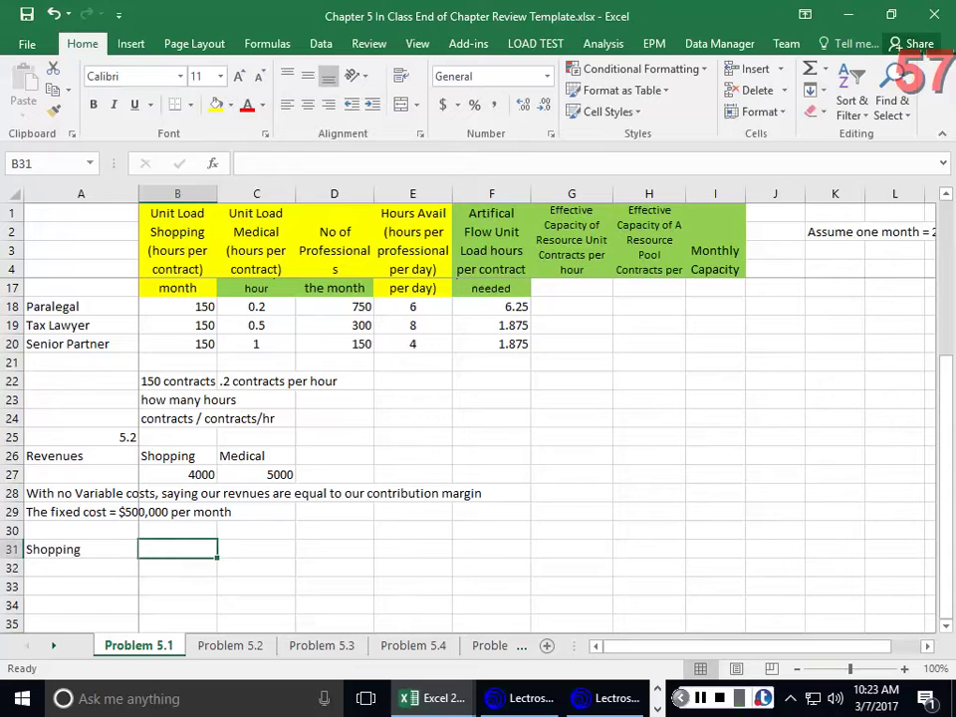
{"action": "type", "text": "Unit Loa"}
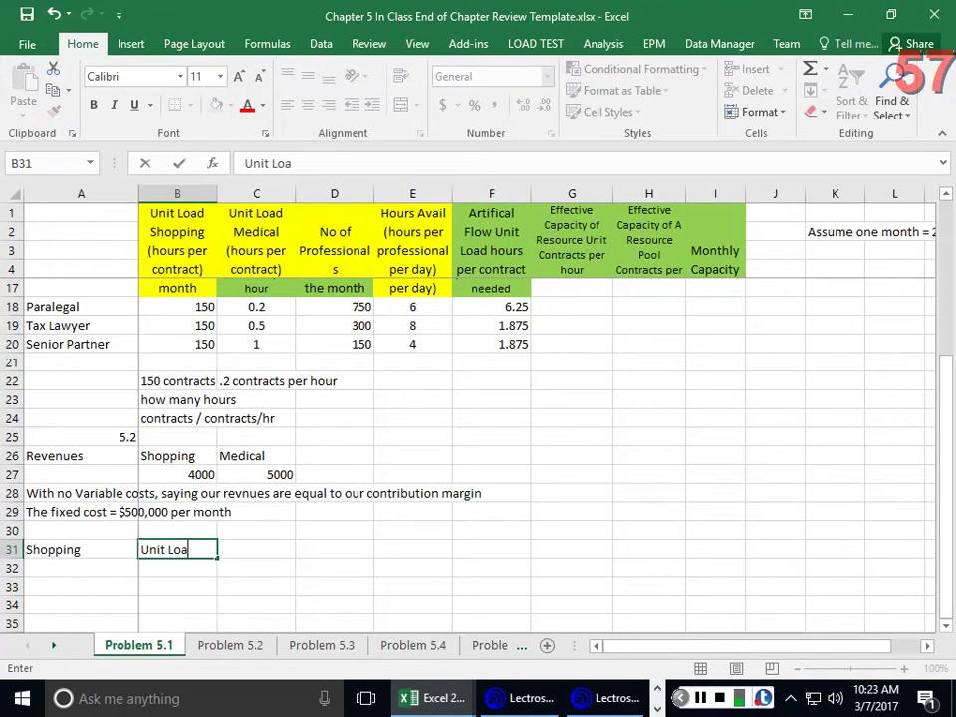
{"action": "type", "text": "d"}
{"action": "key", "text": "Tab"}
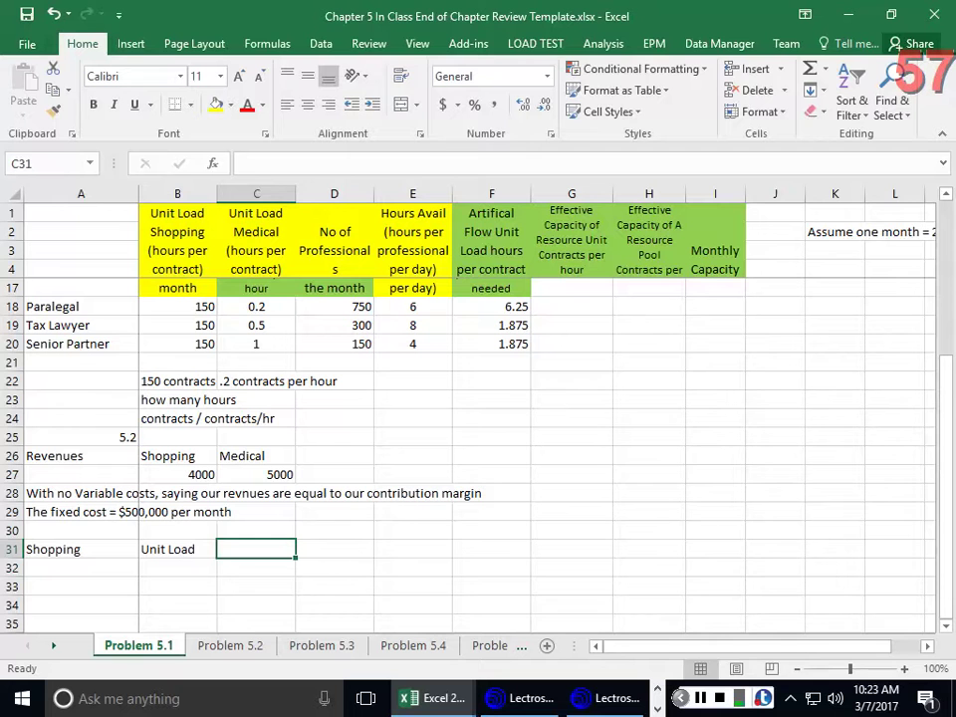
Enter the headings Eff Capacity, No of Professionals and Hours Avail in cells C31, D31 and E31
{"action": "type", "text": "Eff Cap"}
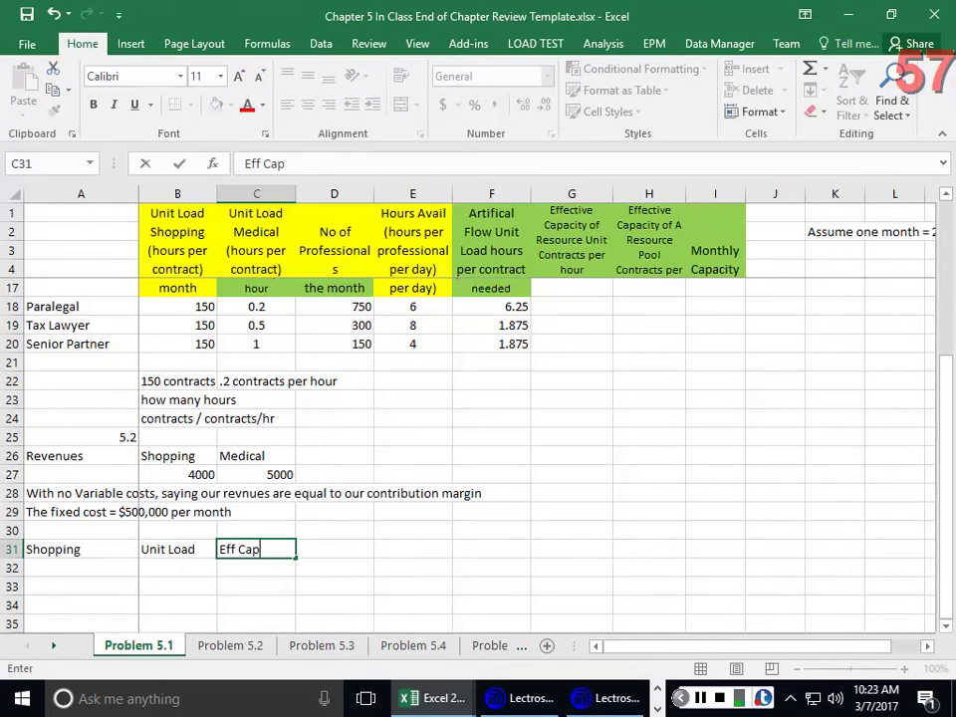
{"action": "type", "text": "acity"}
{"action": "key", "text": "Tab"}
{"action": "type", "text": "No of"}
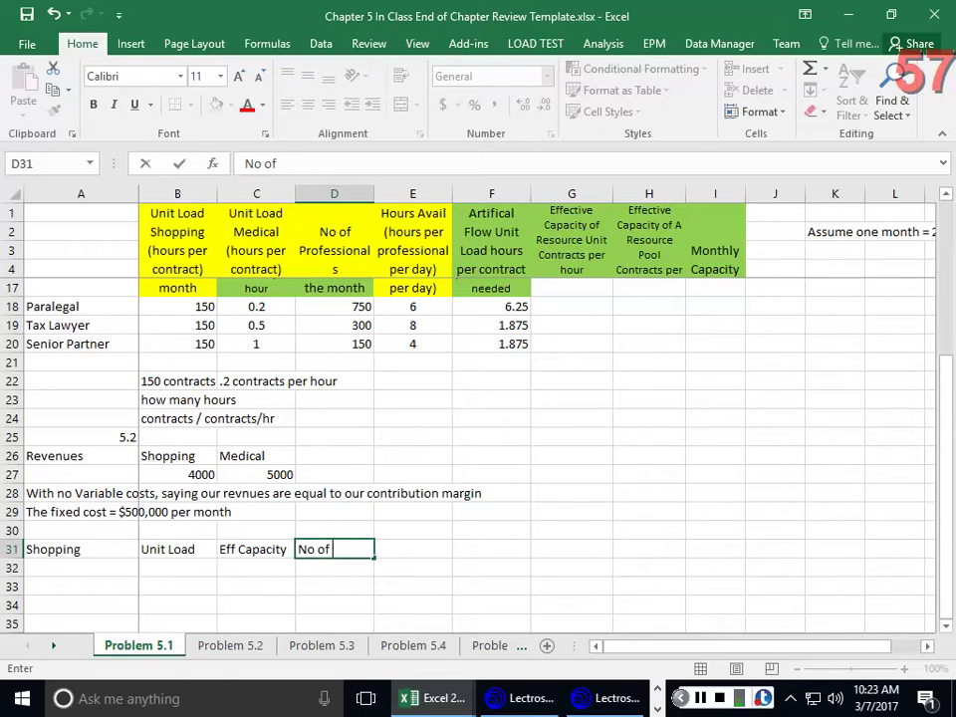
{"action": "type", "text": " Professionals"}
{"action": "key", "text": "Tab"}
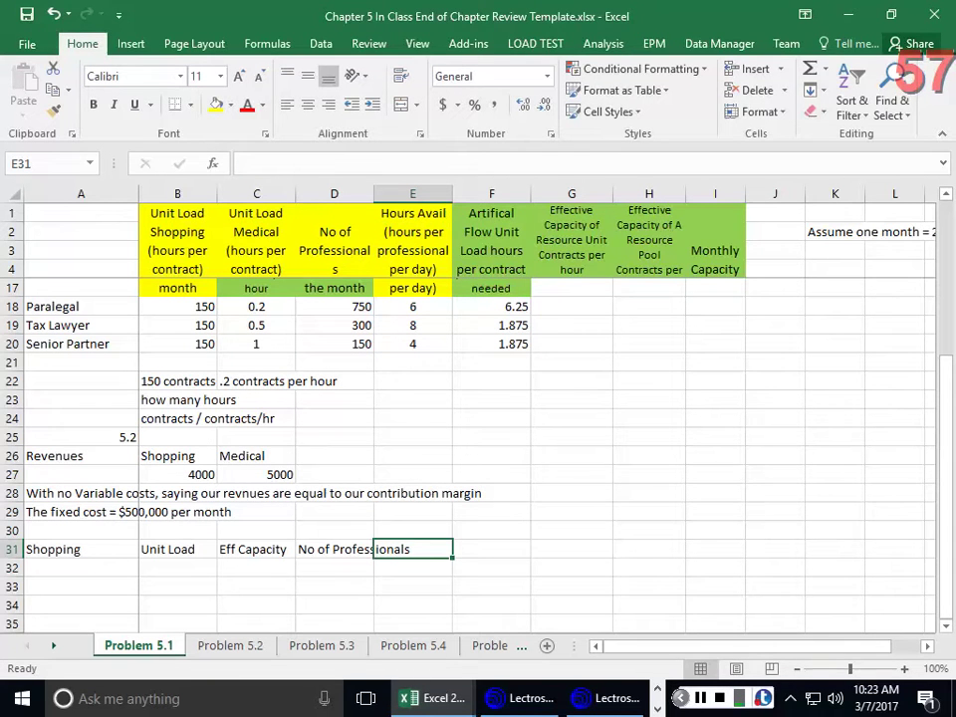
{"action": "type", "text": "Hours Avai"}
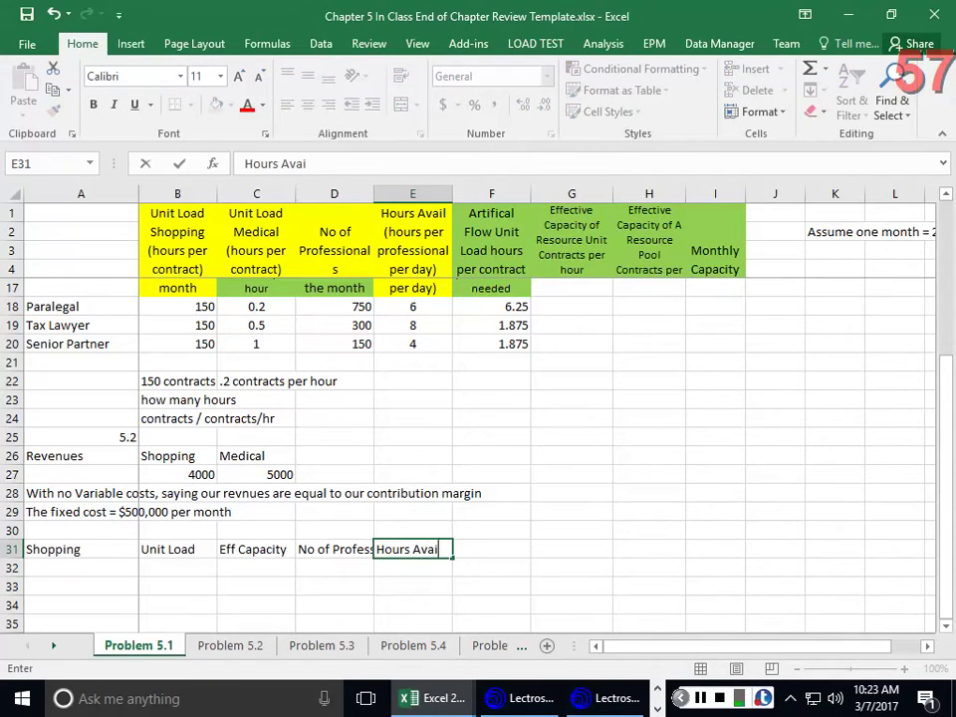
{"action": "type", "text": "l"}
{"action": "key", "text": "Return"}
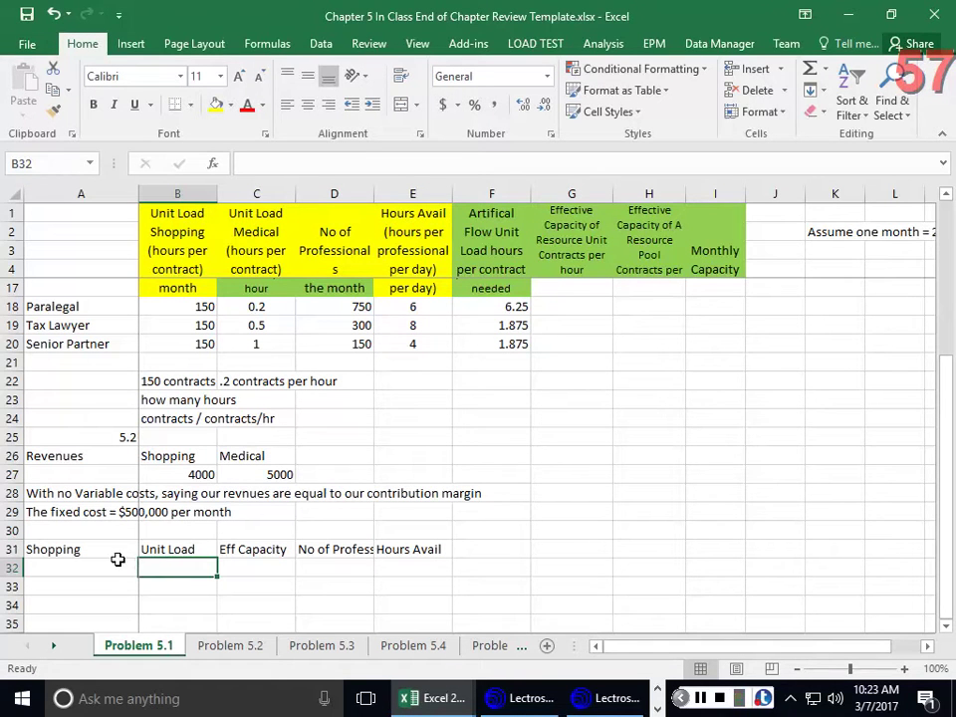
Add a Paralegal row in A32 with a unit load of 4 in B32
{"action": "left_click", "coordinate": [61, 568]}
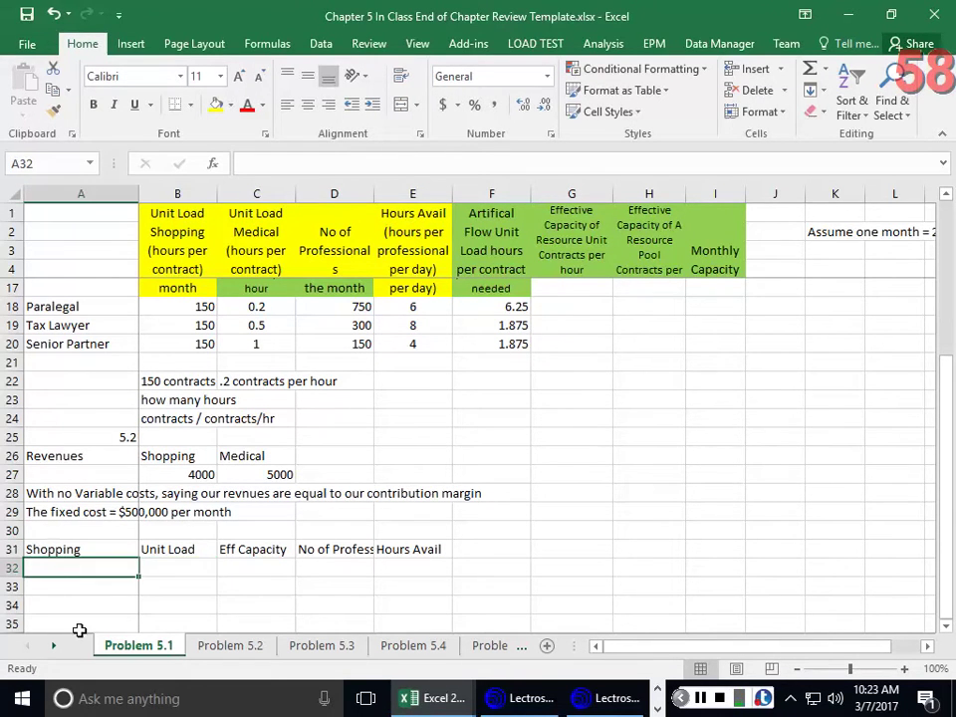
{"action": "type", "text": "Paralegal"}
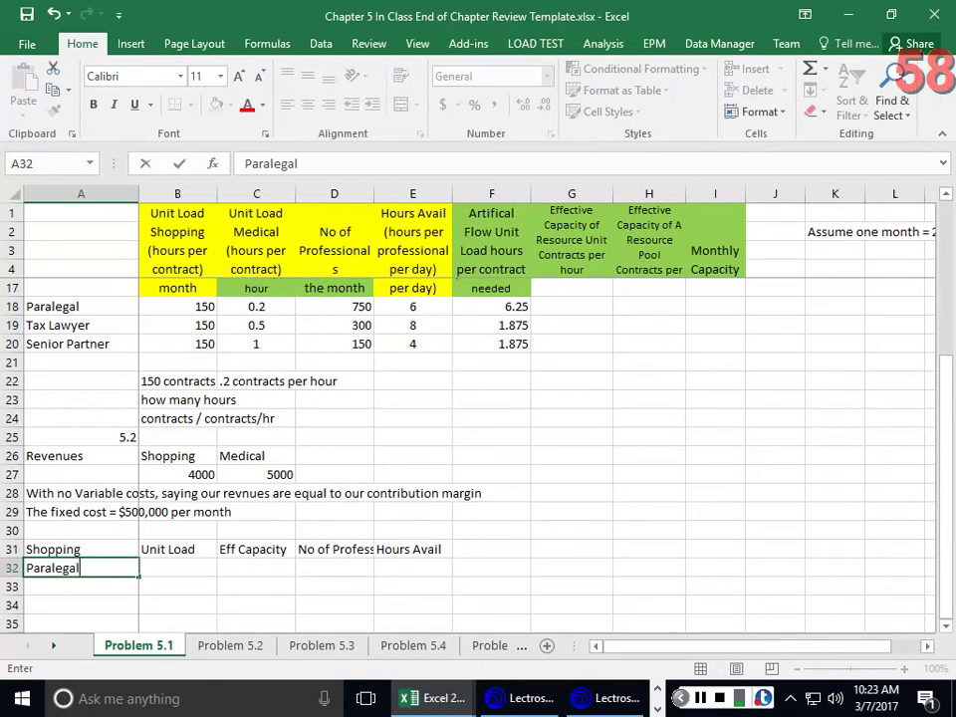
{"action": "key", "text": "Tab"}
{"action": "type", "text": "4"}
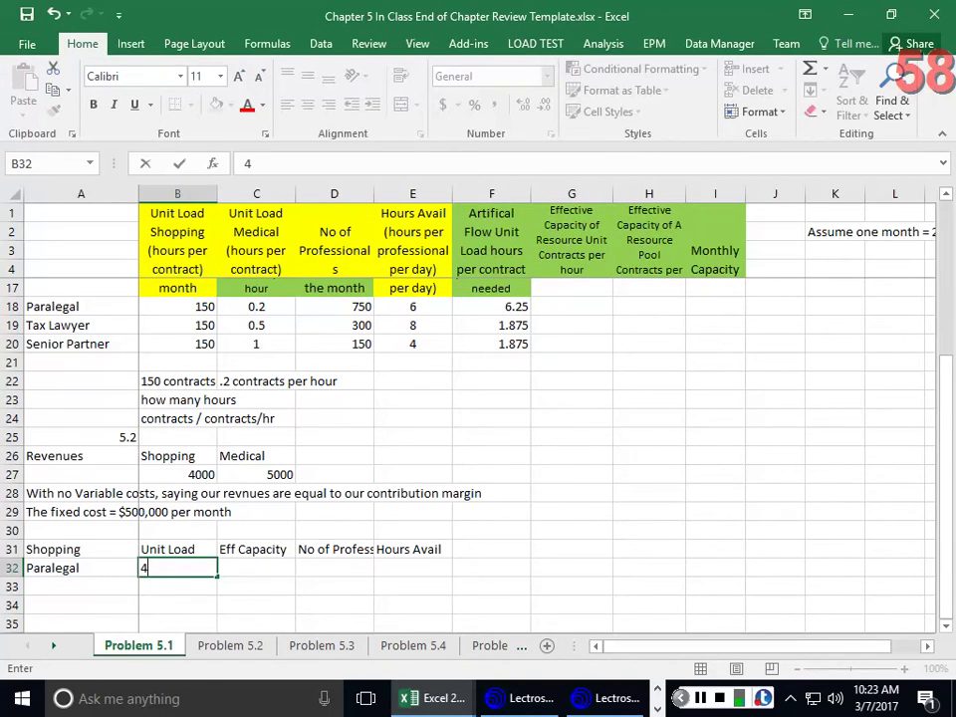
{"action": "key", "text": "Return"}
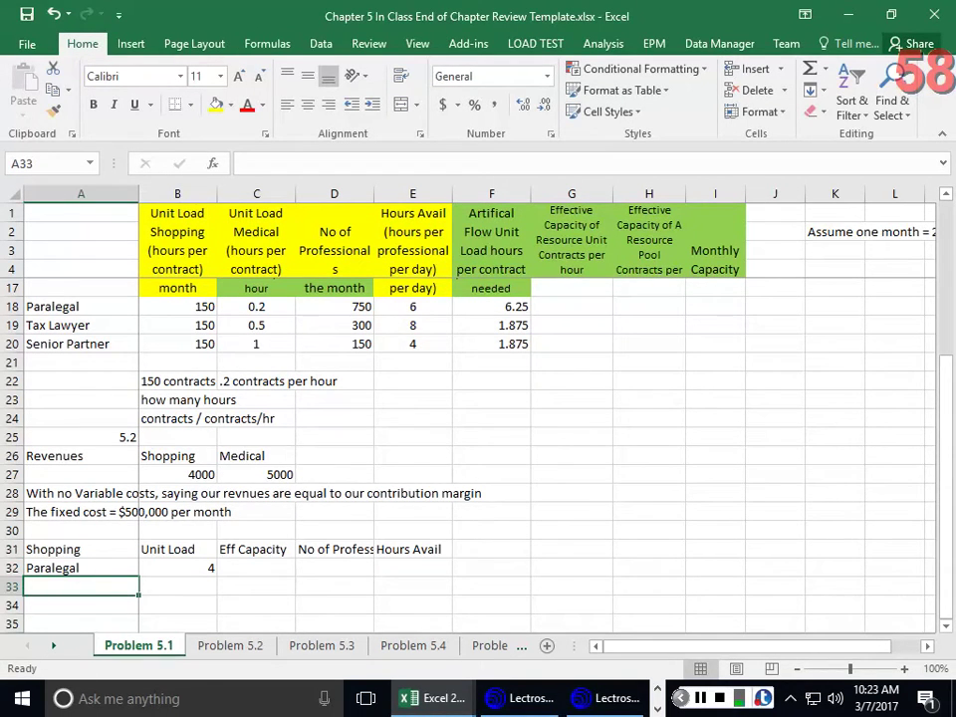
Add a Tax Lawyer row in A33 with a unit load of 1 in B33
{"action": "type", "text": "Tax Law"}
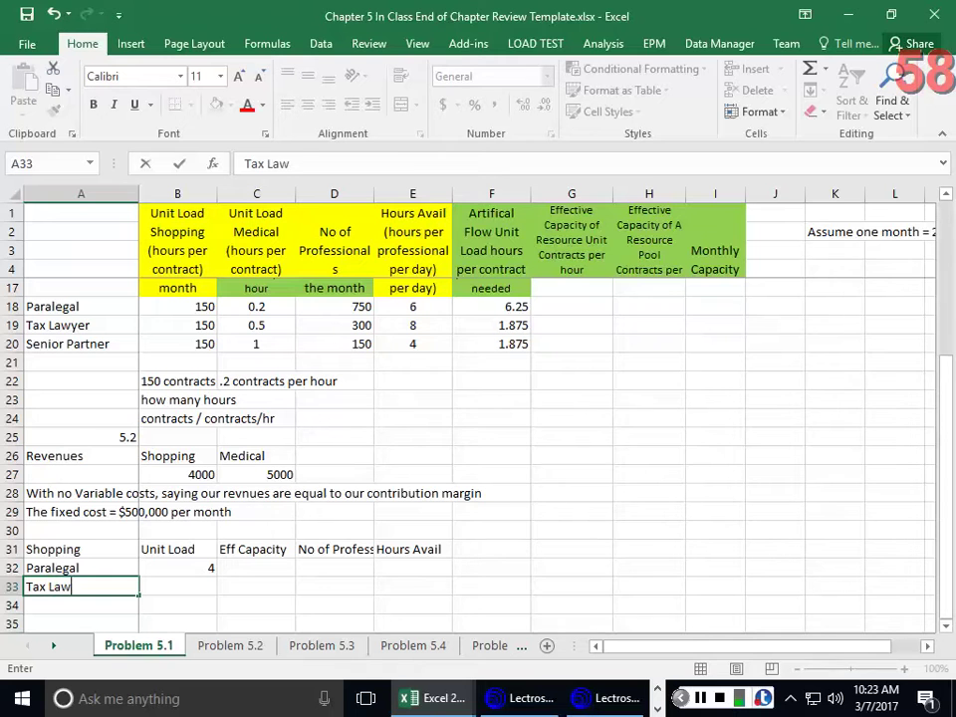
{"action": "type", "text": "yer"}
{"action": "key", "text": "Return"}
{"action": "key", "text": "Up"}
{"action": "key", "text": "Right"}
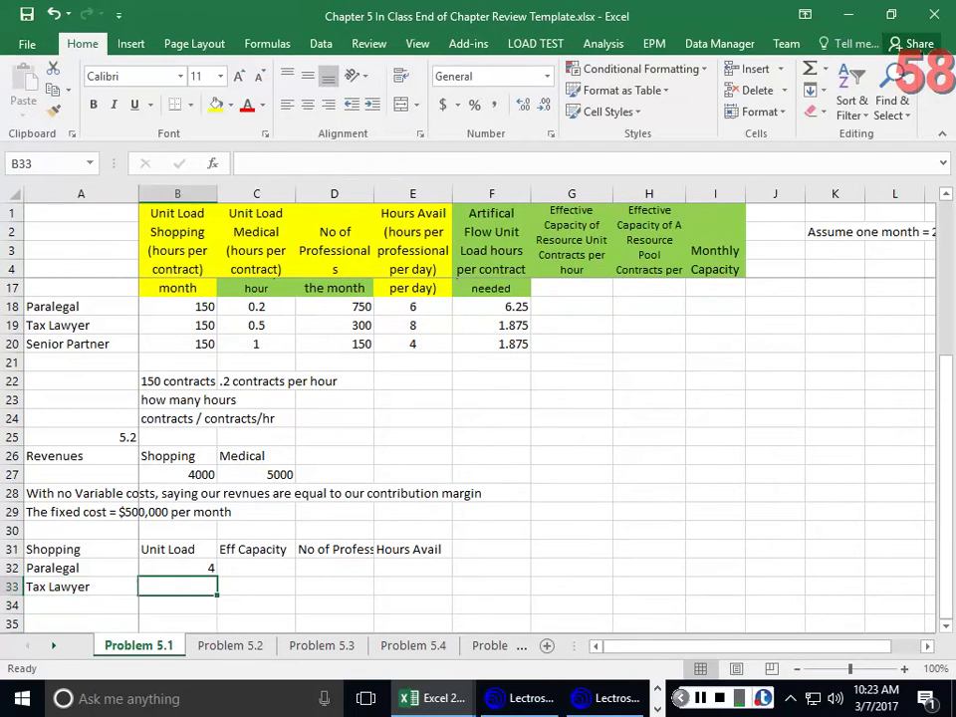
{"action": "type", "text": "1"}
{"action": "key", "text": "Return"}
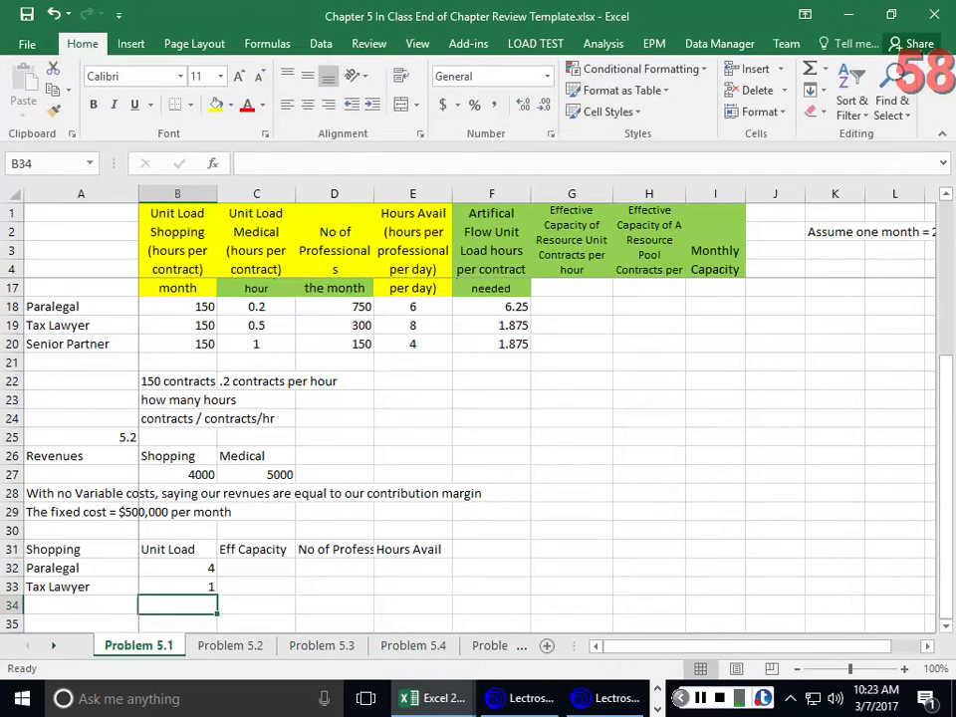
Add a Senior Partner row in A34 with a unit load of 1 in B34
{"action": "key", "text": "Left"}
{"action": "type", "text": "Senior Partner"}
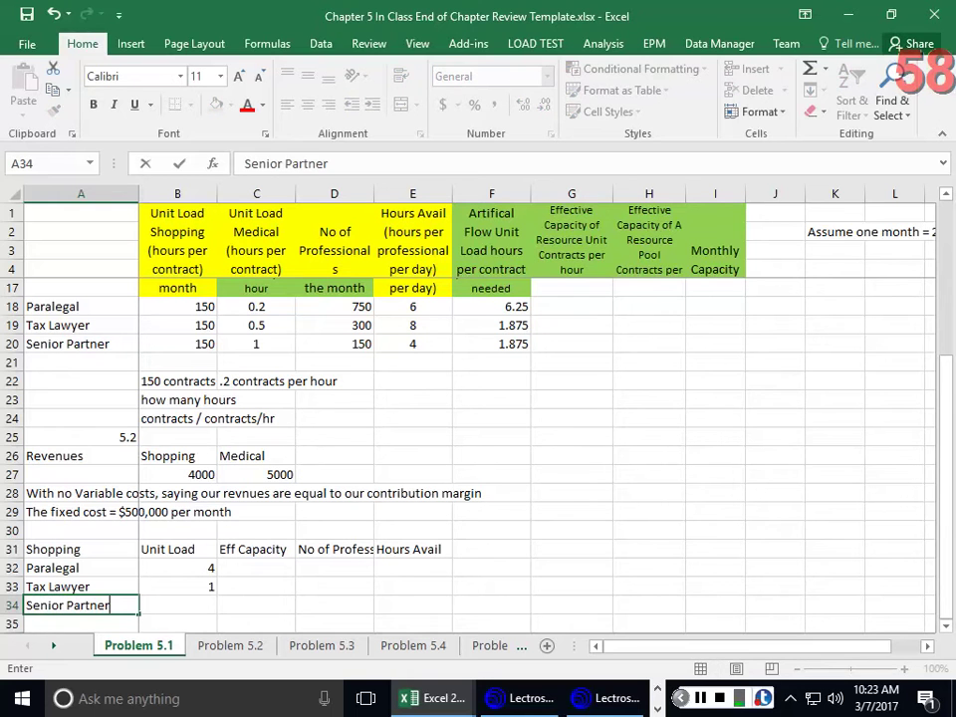
{"action": "key", "text": "Right"}
{"action": "type", "text": "1"}
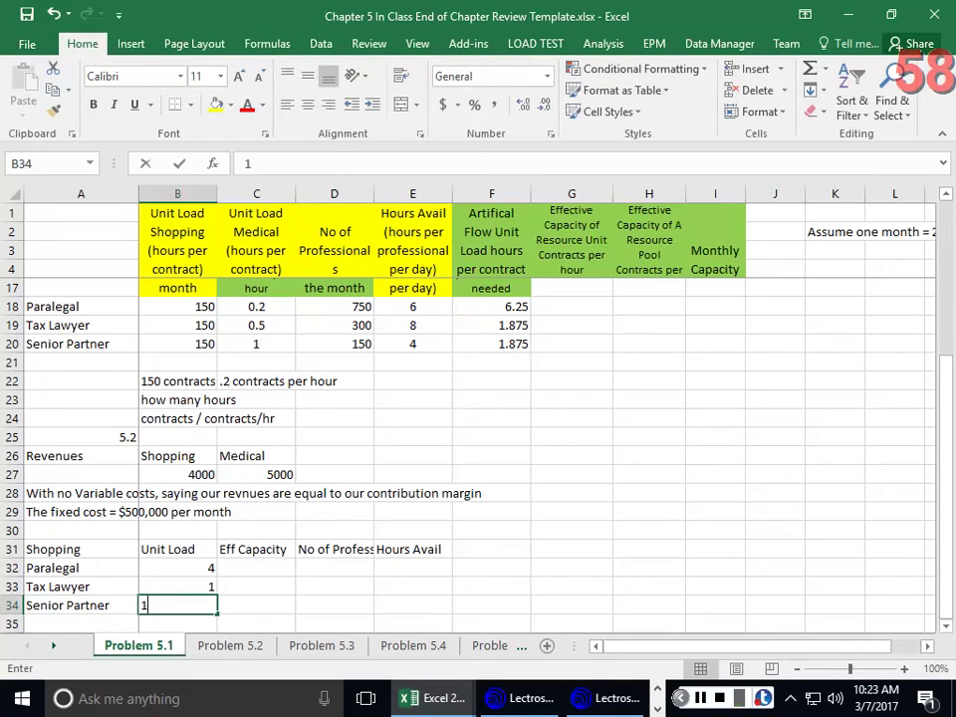
{"action": "key", "text": "Up"}
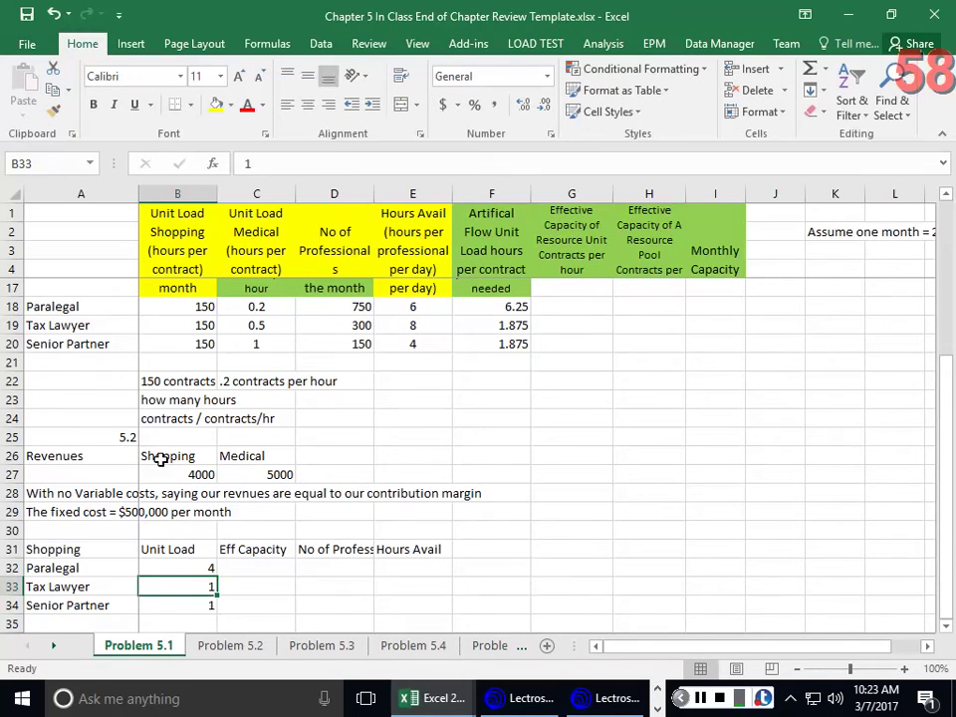
Fill the Unit Load column B31:B34 with yellow and center its contents
{"action": "left_click_drag", "start_coordinate": [182, 550], "coordinate": [184, 598]}
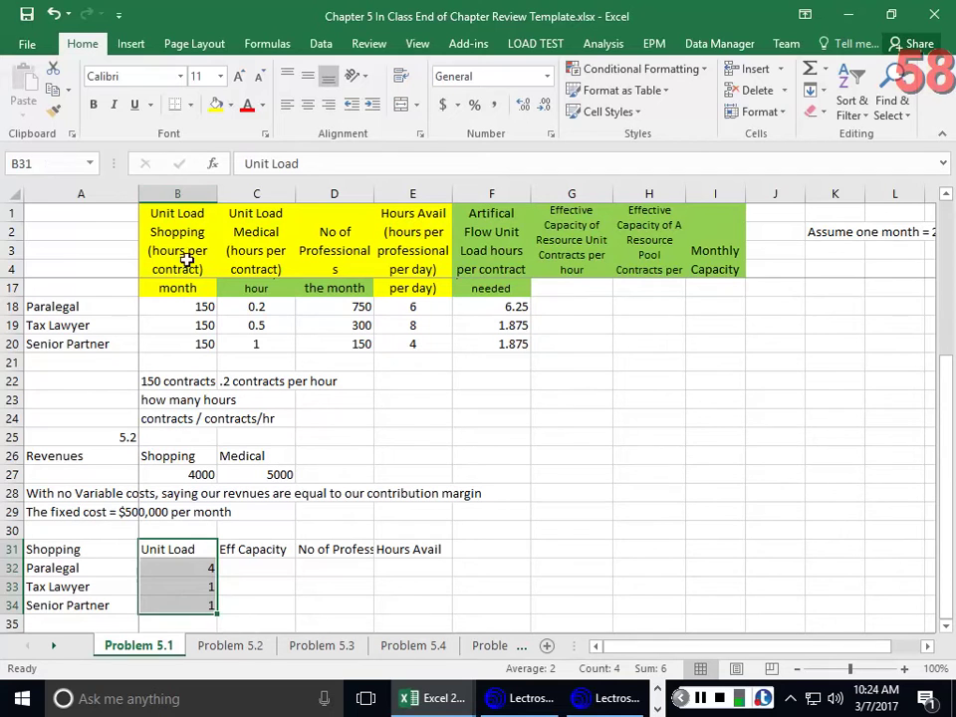
{"action": "left_click", "coordinate": [213, 104]}
{"action": "left_click", "coordinate": [308, 104]}
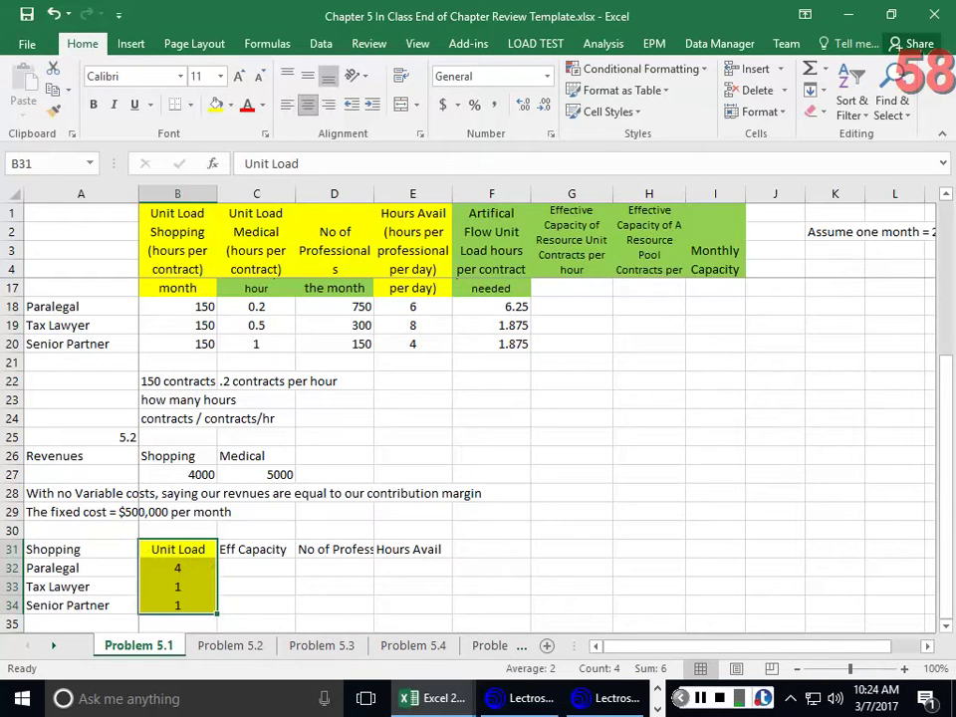
Fill the Eff Capacity heading in C31 with green
{"action": "left_click", "coordinate": [259, 568]}
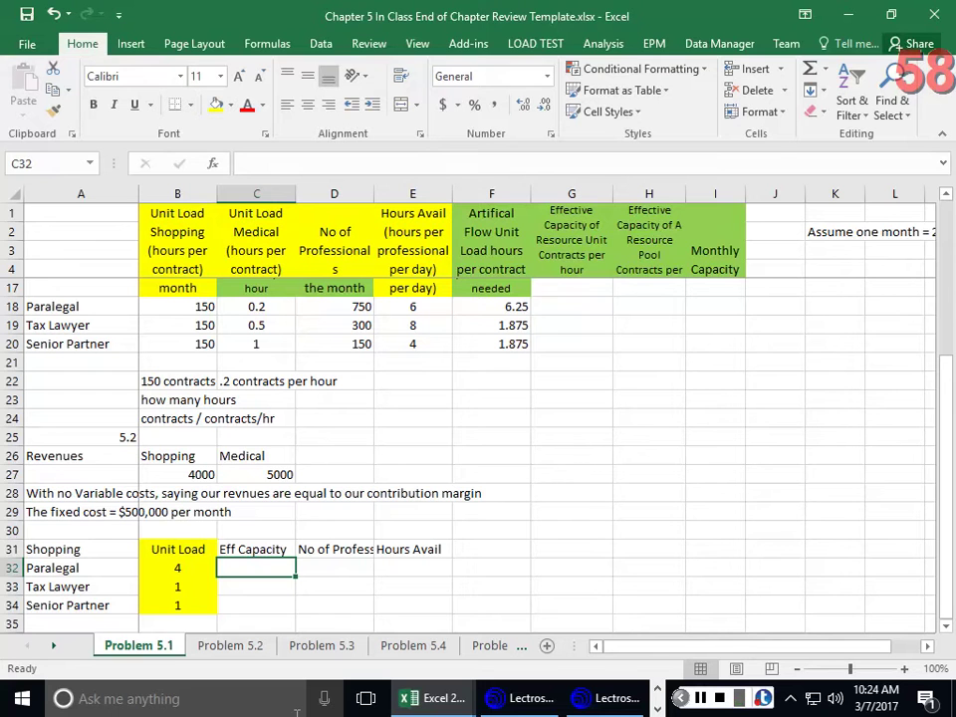
{"action": "left_click", "coordinate": [237, 549]}
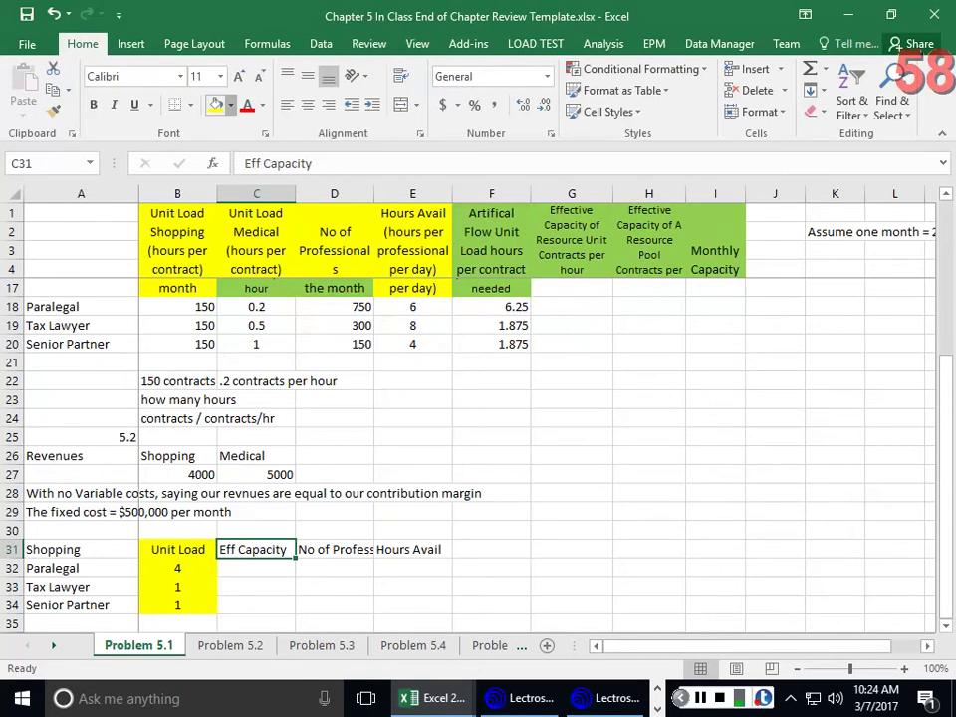
{"action": "left_click", "coordinate": [230, 104]}
{"action": "left_click", "coordinate": [278, 250]}
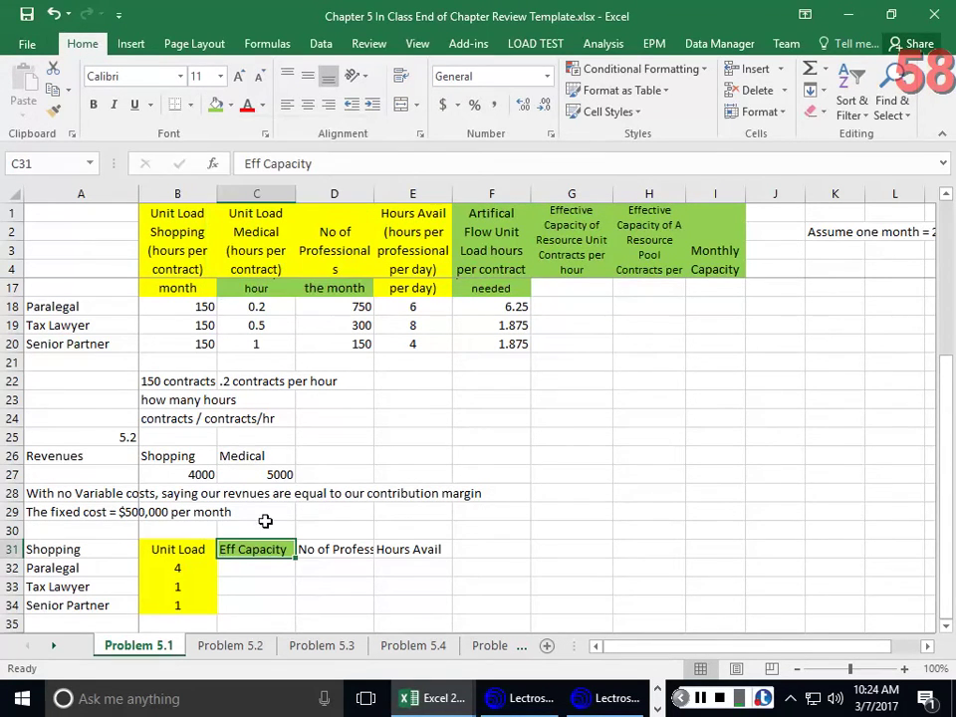
Calculate the Paralegal effective capacity in C32 with the formula =1/B32
{"action": "left_click", "coordinate": [272, 574]}
{"action": "type", "text": "="}
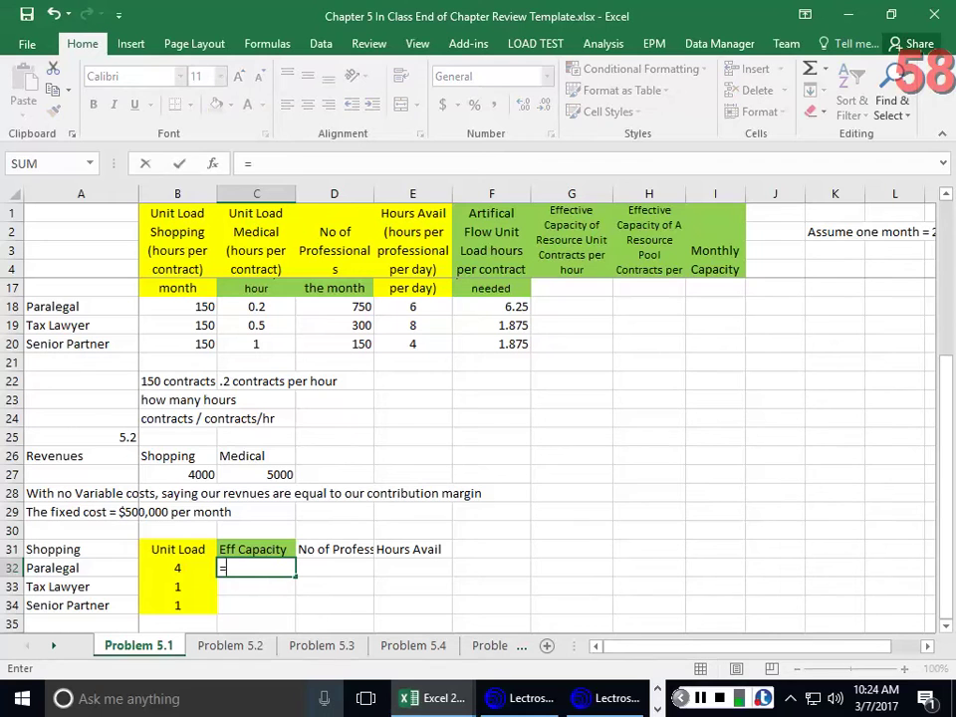
{"action": "type", "text": "1/"}
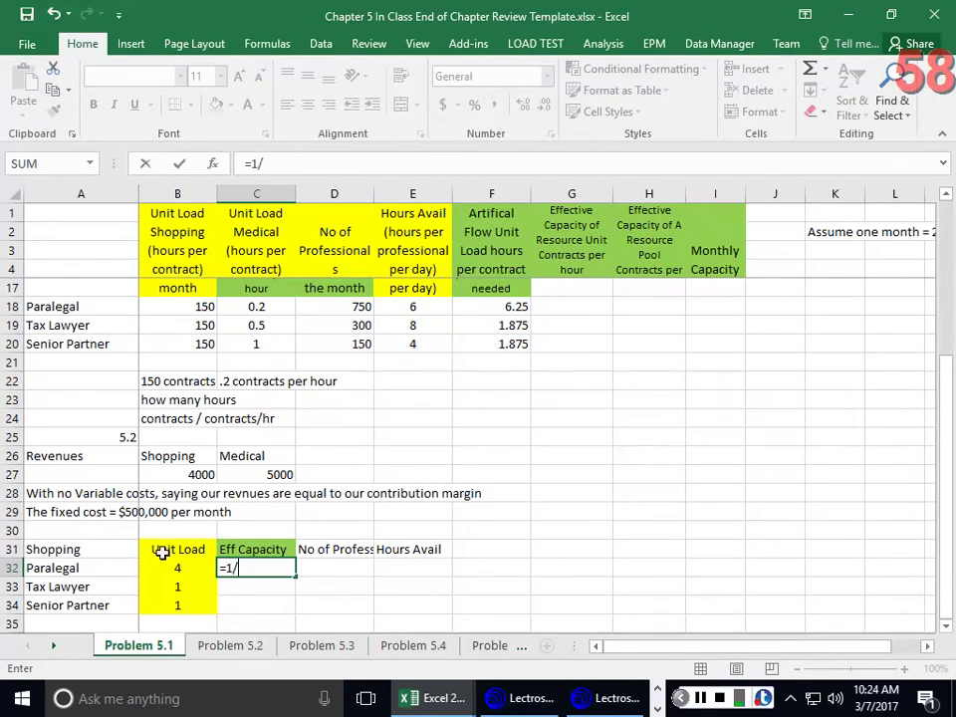
{"action": "left_click", "coordinate": [174, 567]}
{"action": "key", "text": "Return"}
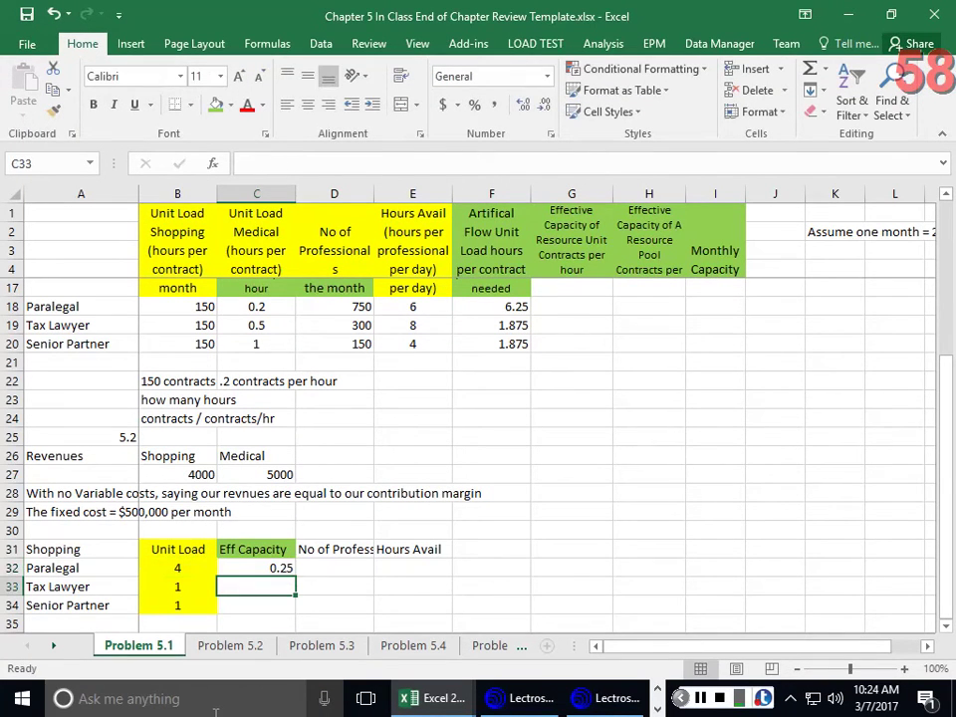
Enter =1/1 in C33 and C34 for Tax Lawyer and Senior Partner, and center the Eff Capacity values C32:C34
{"action": "type", "text": "=1/1"}
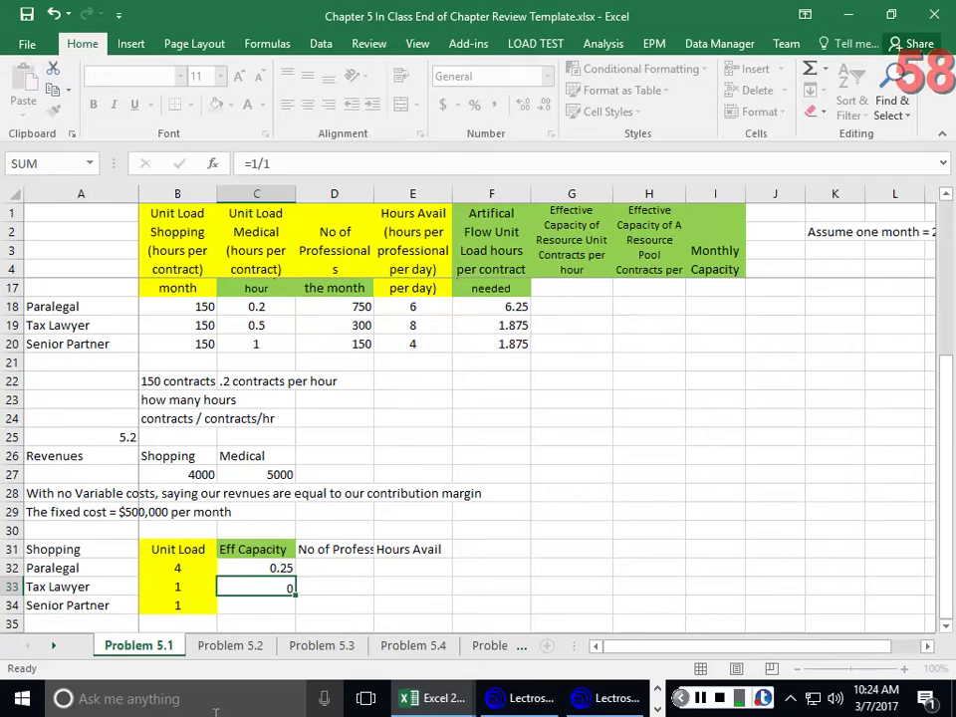
{"action": "key", "text": "Return"}
{"action": "type", "text": "=1/1"}
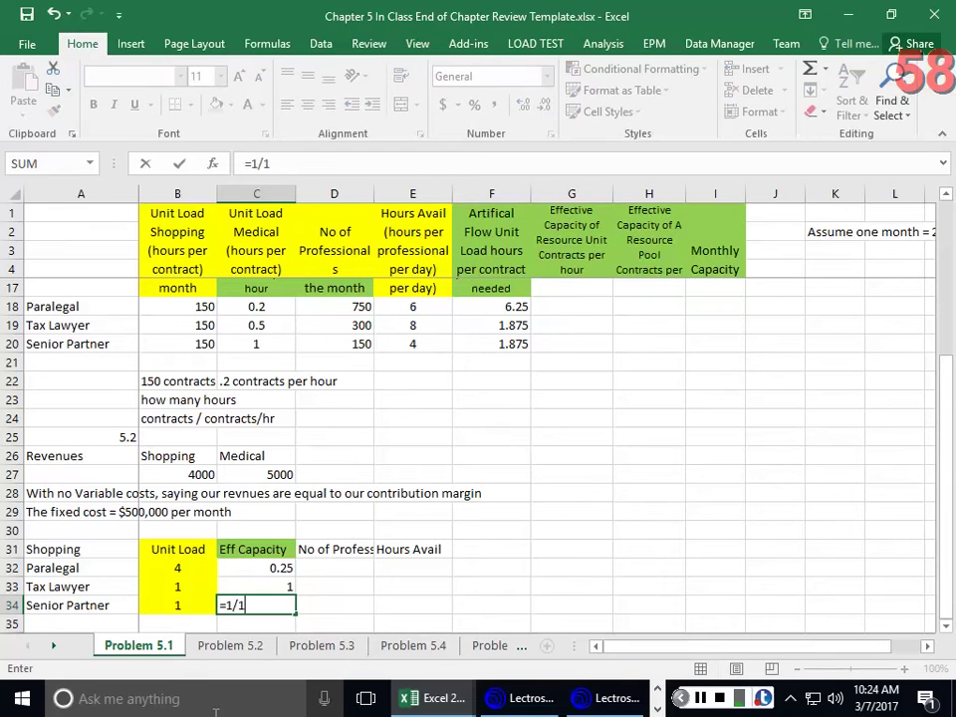
{"action": "key", "text": "Return"}
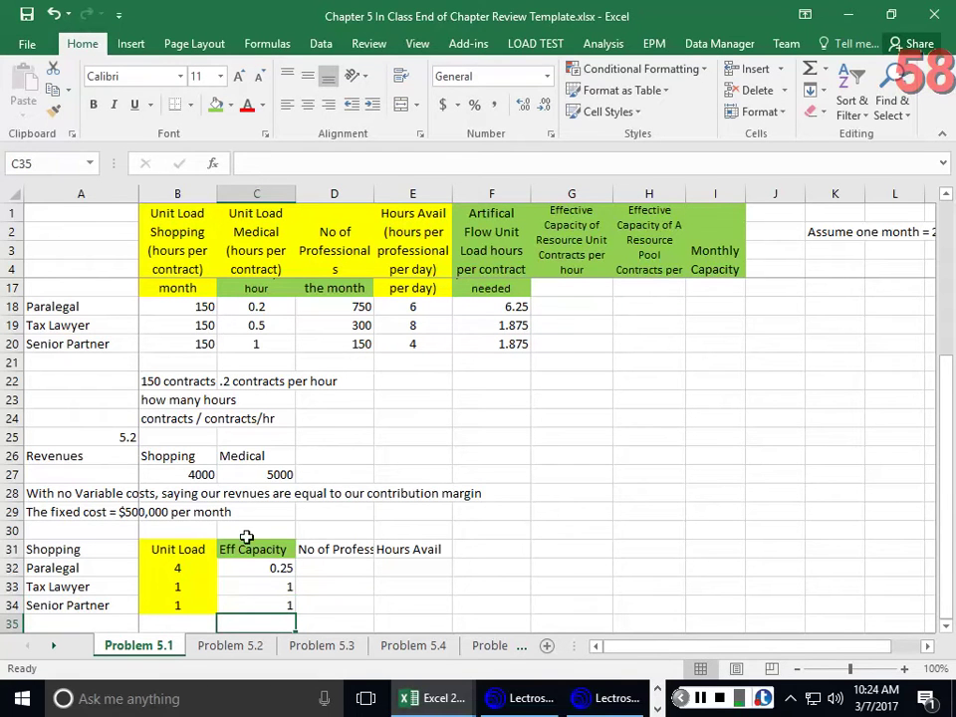
{"action": "left_click", "coordinate": [271, 569]}
{"action": "left_click_drag", "start_coordinate": [271, 569], "coordinate": [265, 604]}
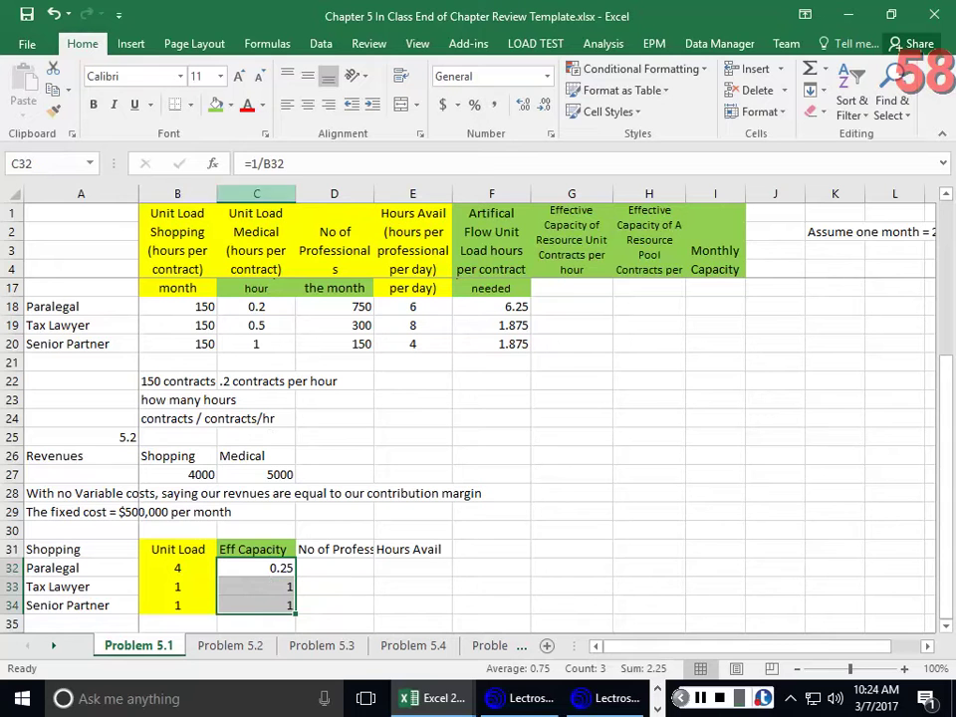
Fill the No of Professionals and Hours Avail headings in D31:E31 with yellow
{"action": "left_click", "coordinate": [346, 566]}
{"action": "left_click_drag", "start_coordinate": [326, 549], "coordinate": [394, 551]}
{"action": "left_click", "coordinate": [230, 105]}
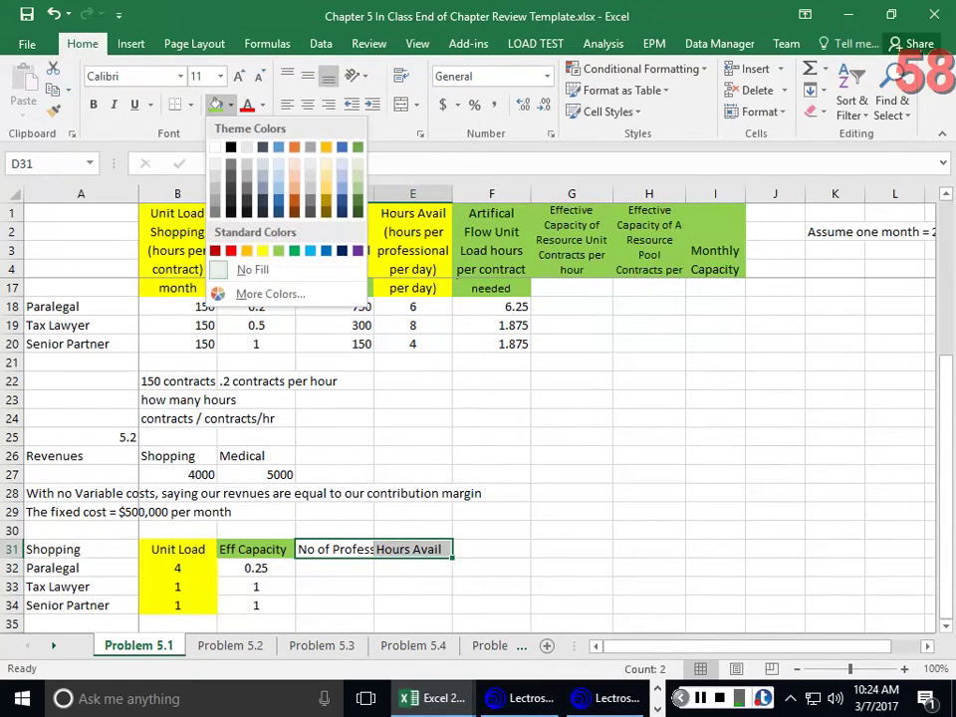
{"action": "left_click", "coordinate": [200, 214]}
Enter the number of professionals in D32:D34 as 4 for Paralegal, 3 for Tax Lawyer and 2 for Senior Partner
{"action": "left_click", "coordinate": [346, 573]}
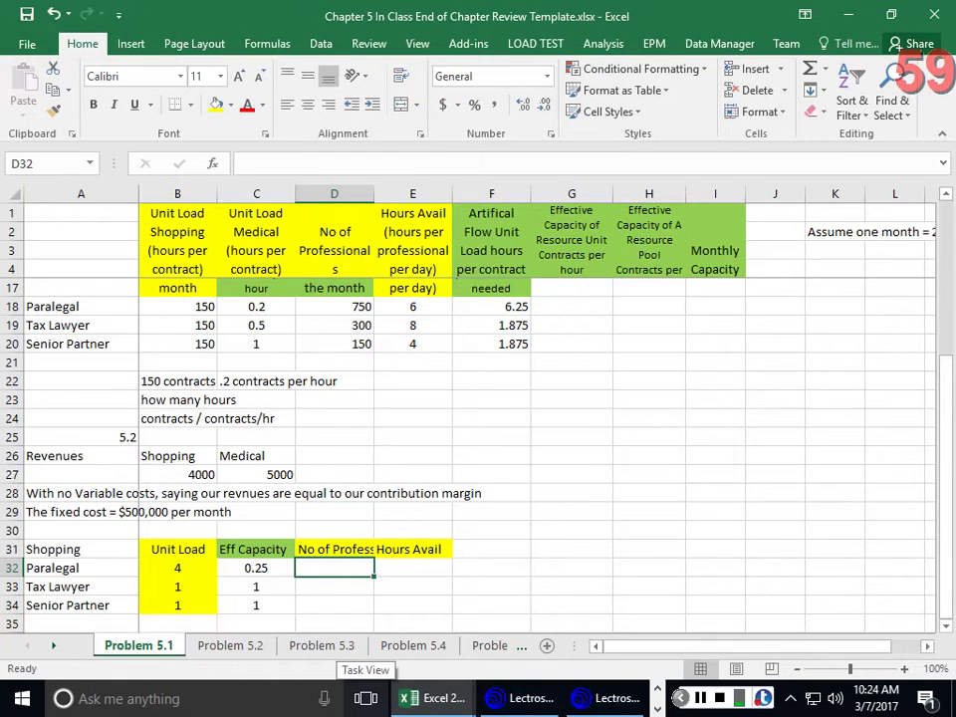
{"action": "type", "text": "4"}
{"action": "key", "text": "Return"}
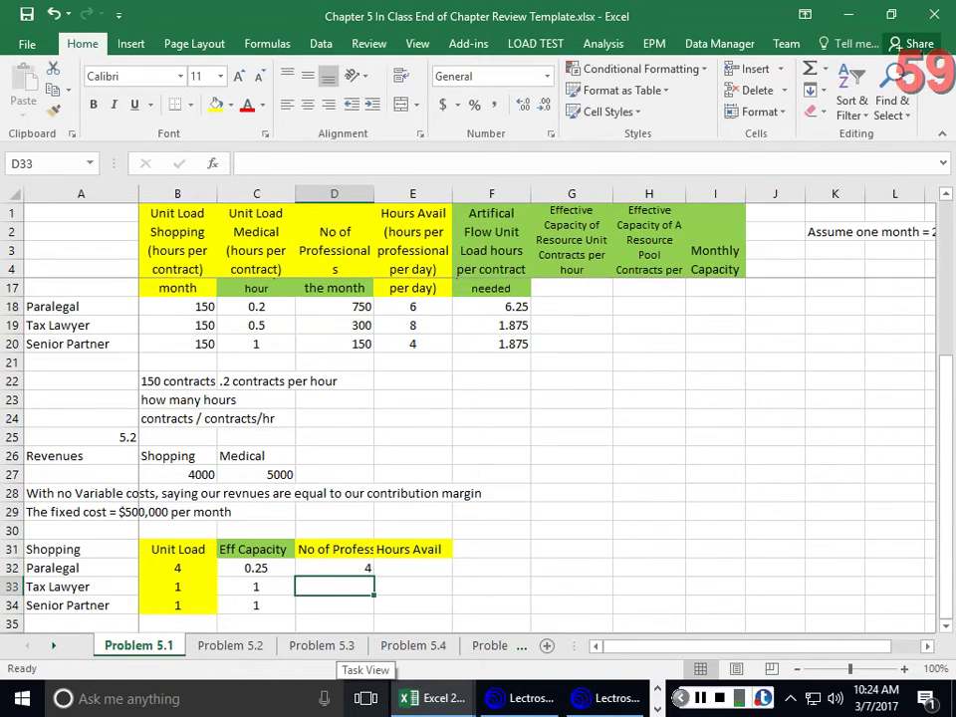
{"action": "type", "text": "3"}
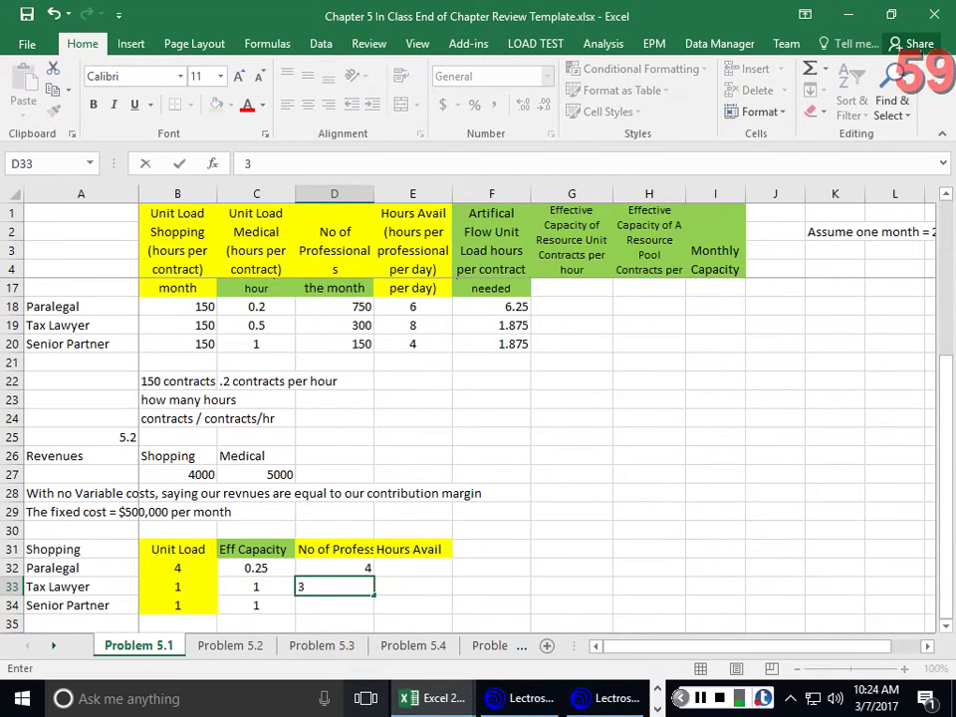
{"action": "key", "text": "Return"}
{"action": "type", "text": "2"}
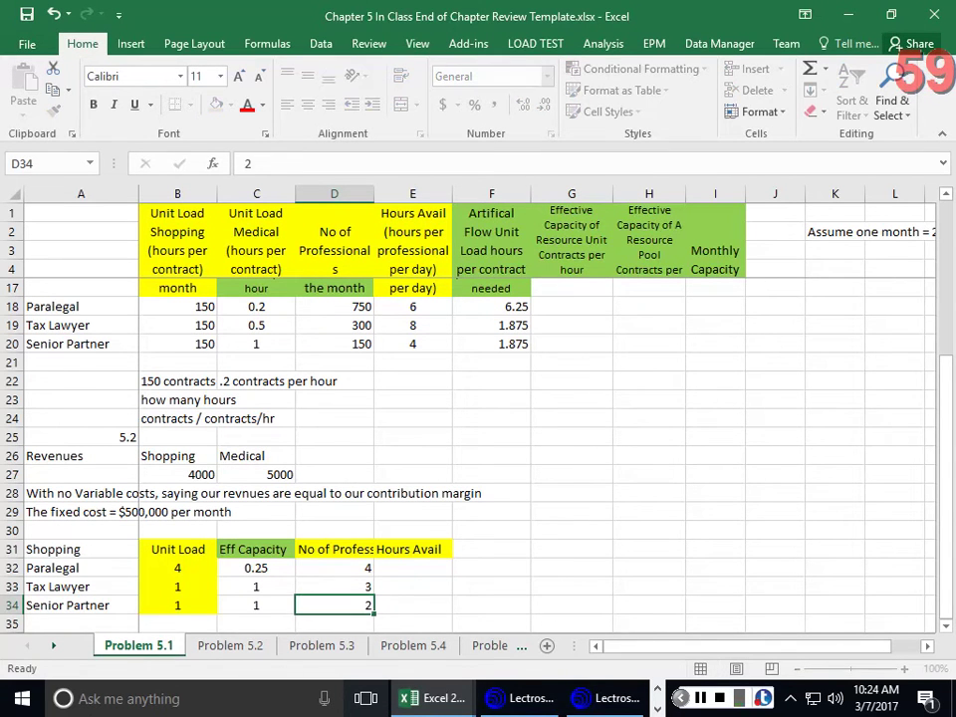
{"action": "key", "text": "Return"}
{"action": "left_click", "coordinate": [334, 587]}
Enter available hours of 6, 8 and 4 in E32:E34, and center the values in D32:E34
{"action": "left_click", "coordinate": [413, 567]}
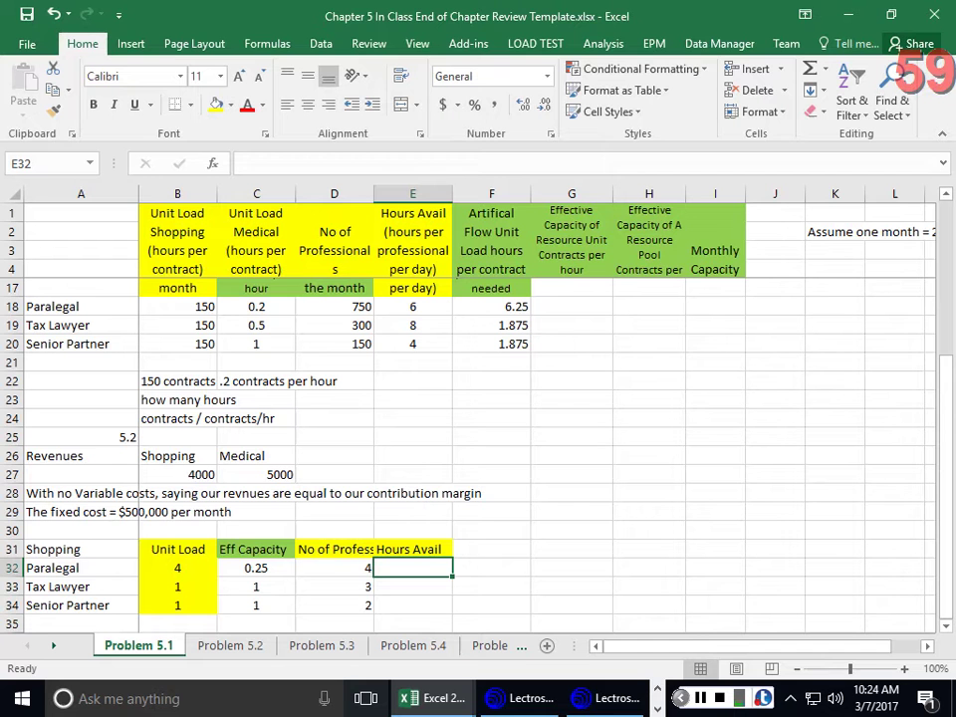
{"action": "type", "text": "6"}
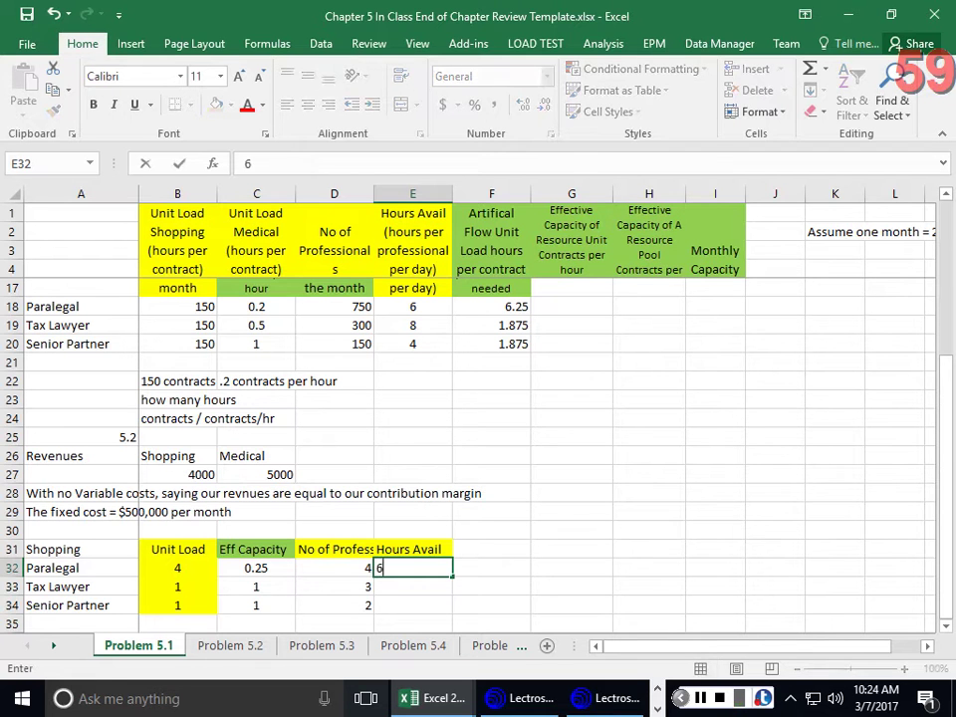
{"action": "key", "text": "Return"}
{"action": "type", "text": "8"}
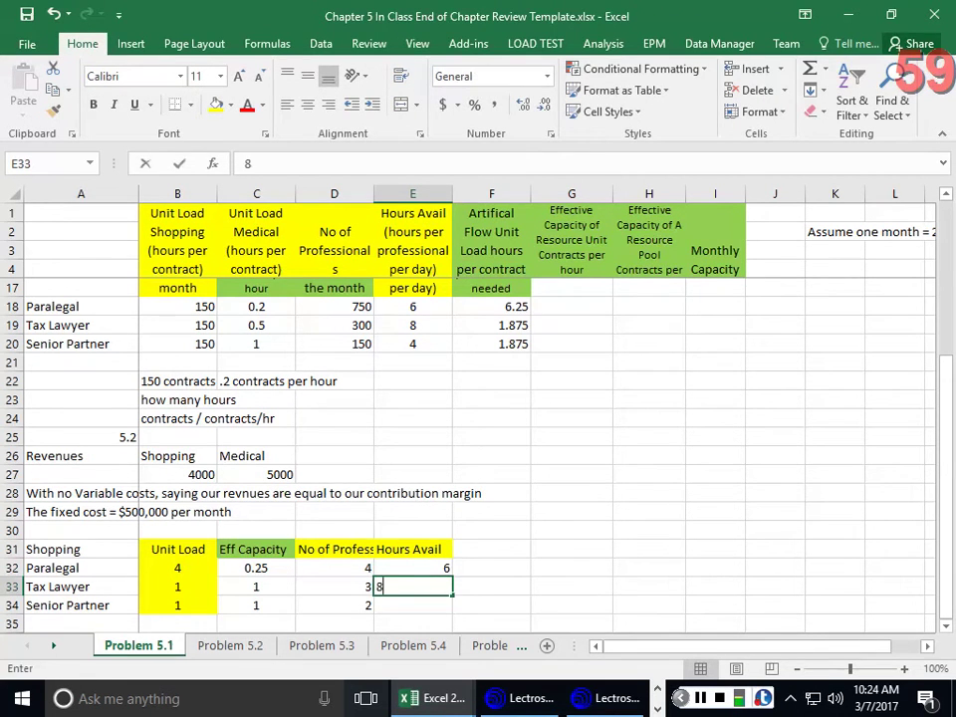
{"action": "key", "text": "Return"}
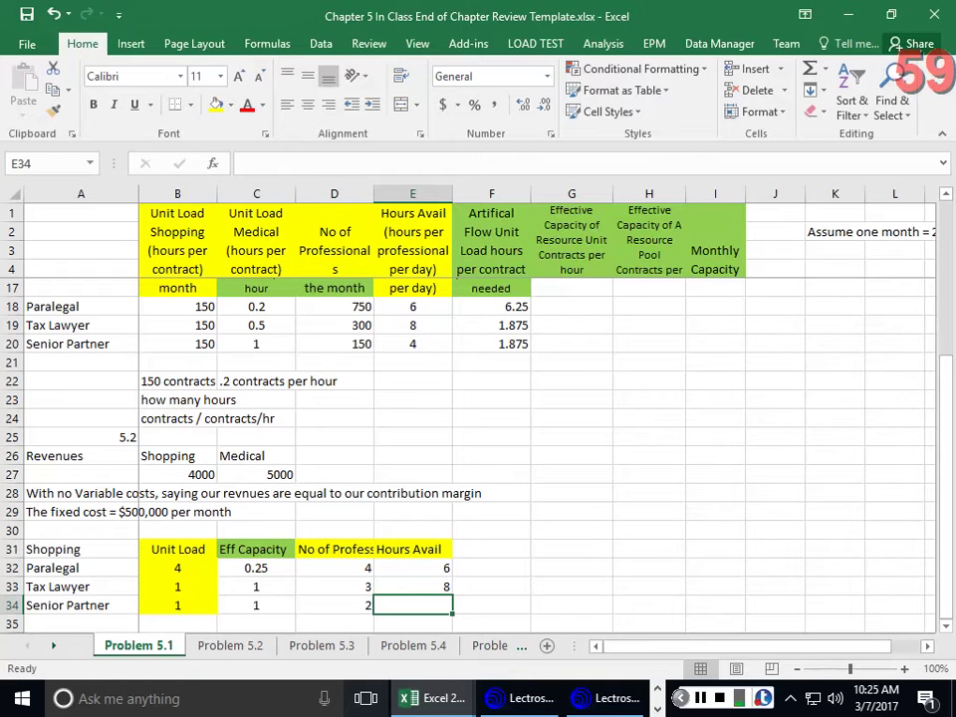
{"action": "type", "text": "4"}
{"action": "key", "text": "Return"}
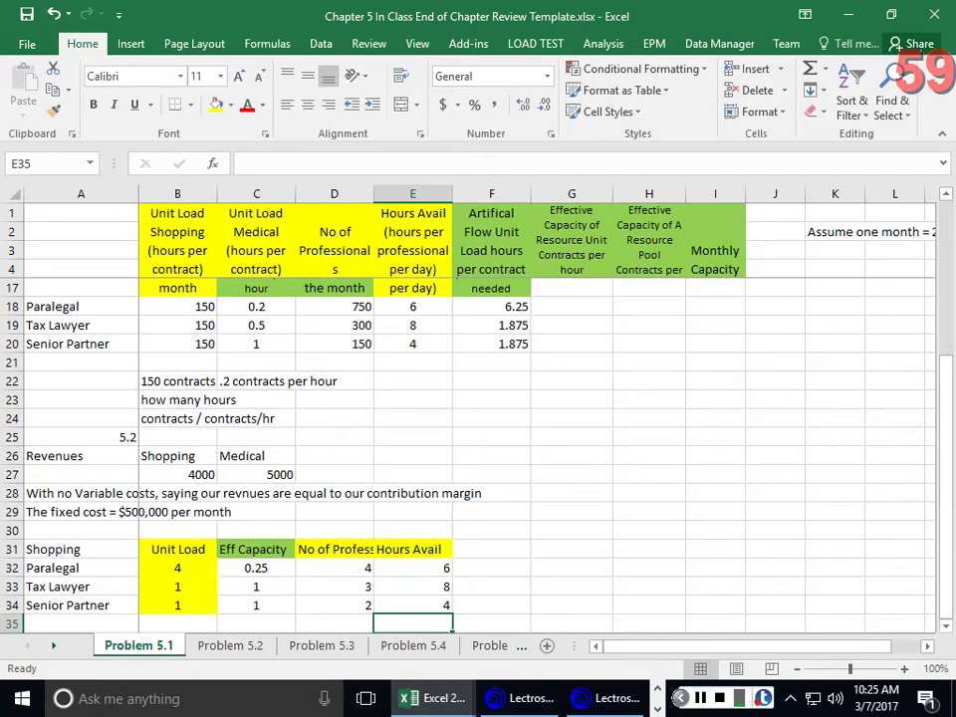
{"action": "left_click_drag", "start_coordinate": [324, 567], "coordinate": [418, 606]}
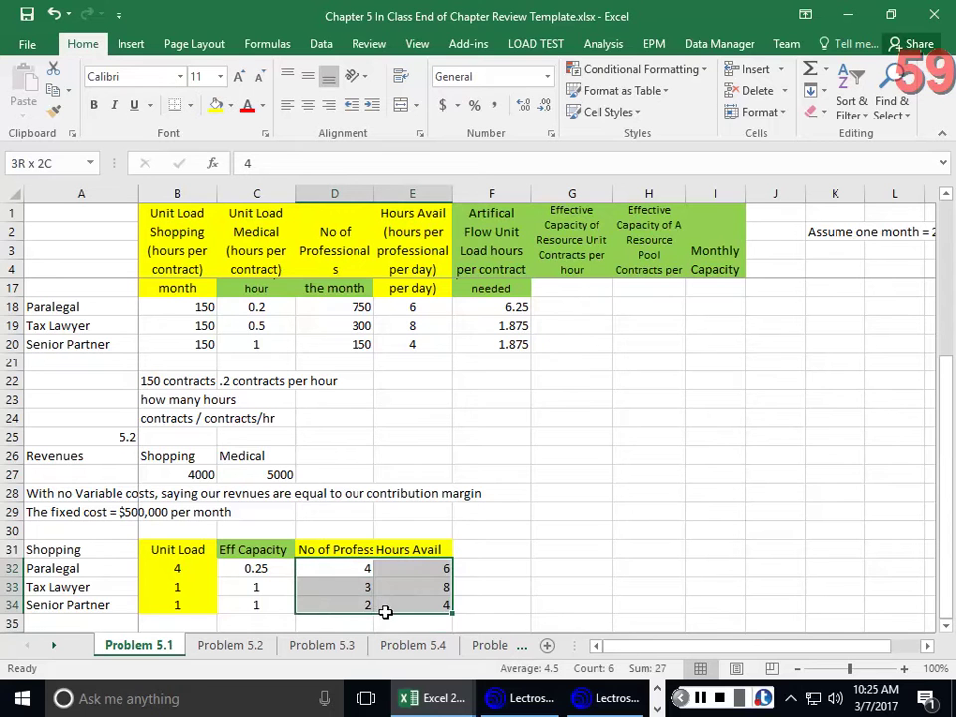
{"action": "left_click", "coordinate": [308, 105]}
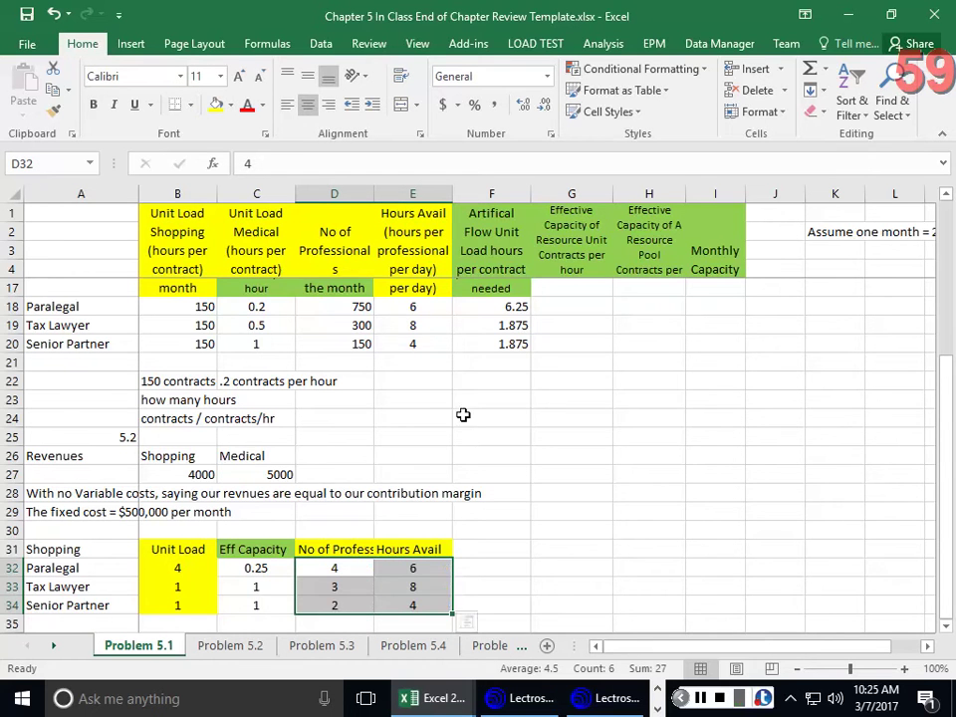
Add the heading "Effective Capacity of a Resource unit per day" in F31 of the Shopping table
{"action": "scroll", "coordinate": [465, 414], "scroll_direction": "down", "scroll_amount": 2}
{"action": "scroll", "coordinate": [465, 414], "scroll_direction": "down", "scroll_amount": 1}
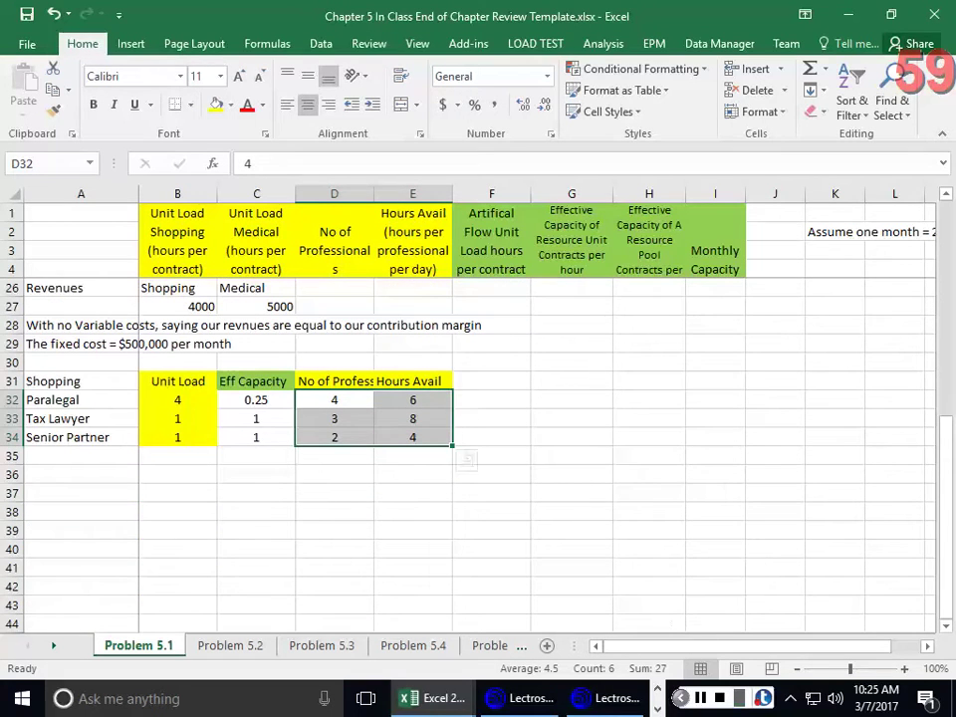
{"action": "left_click", "coordinate": [495, 381]}
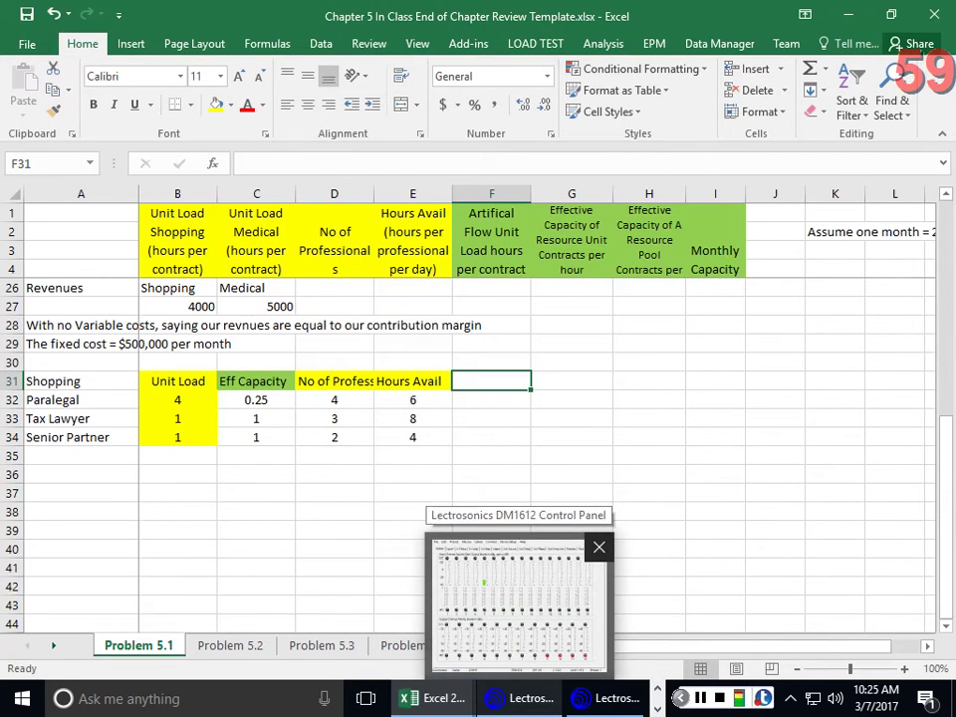
{"action": "type", "text": "Effective "}
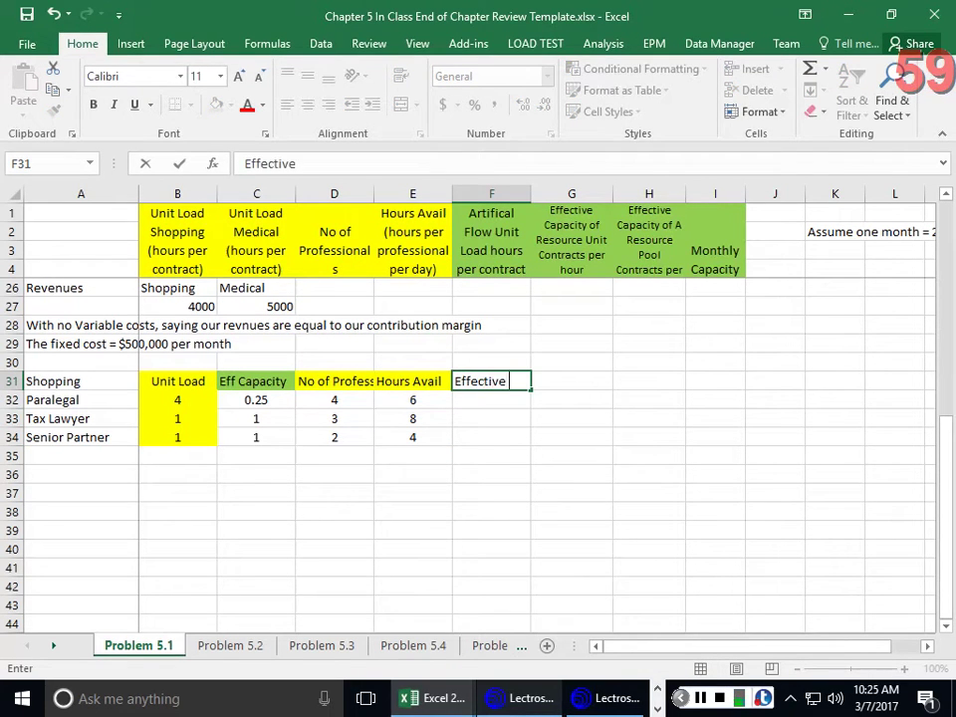
{"action": "type", "text": "Capacity of a Resou"}
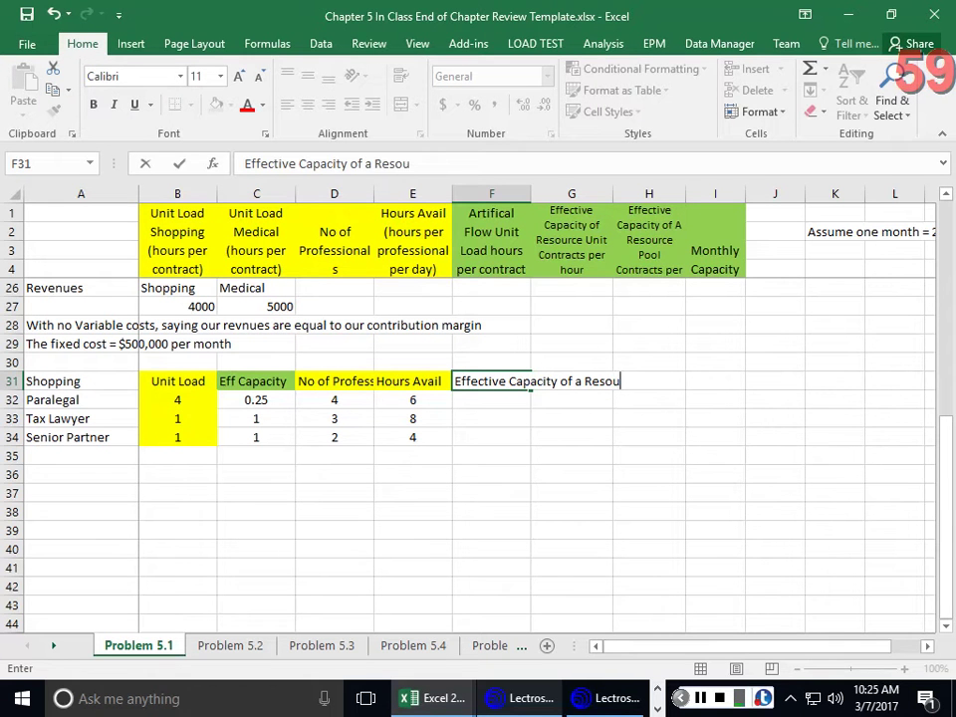
{"action": "type", "text": "rce unit per day"}
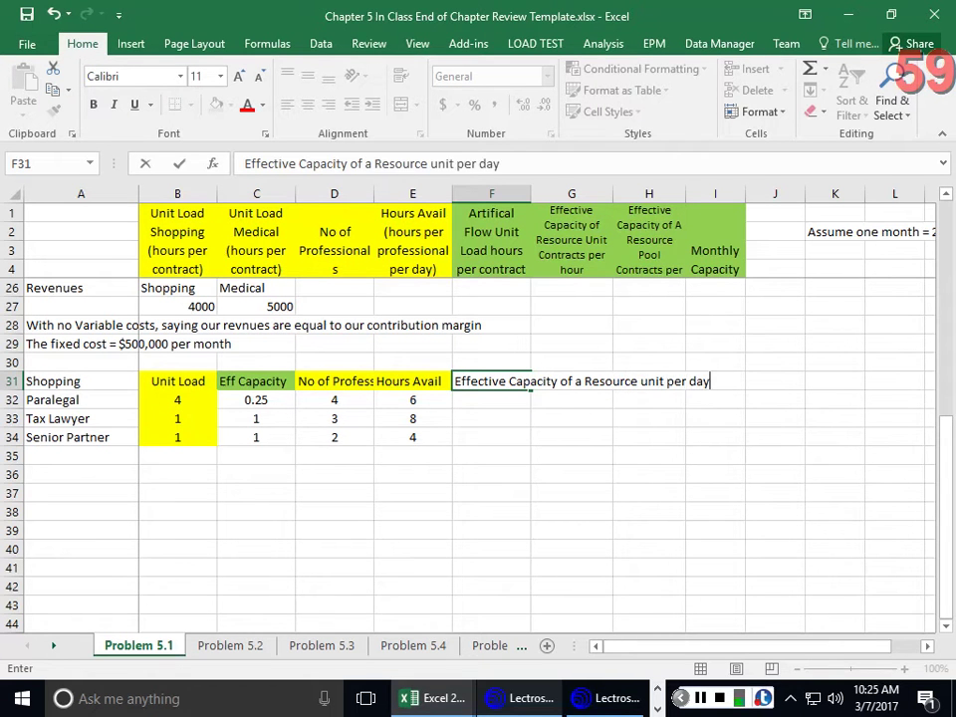
{"action": "key", "text": "Return"}
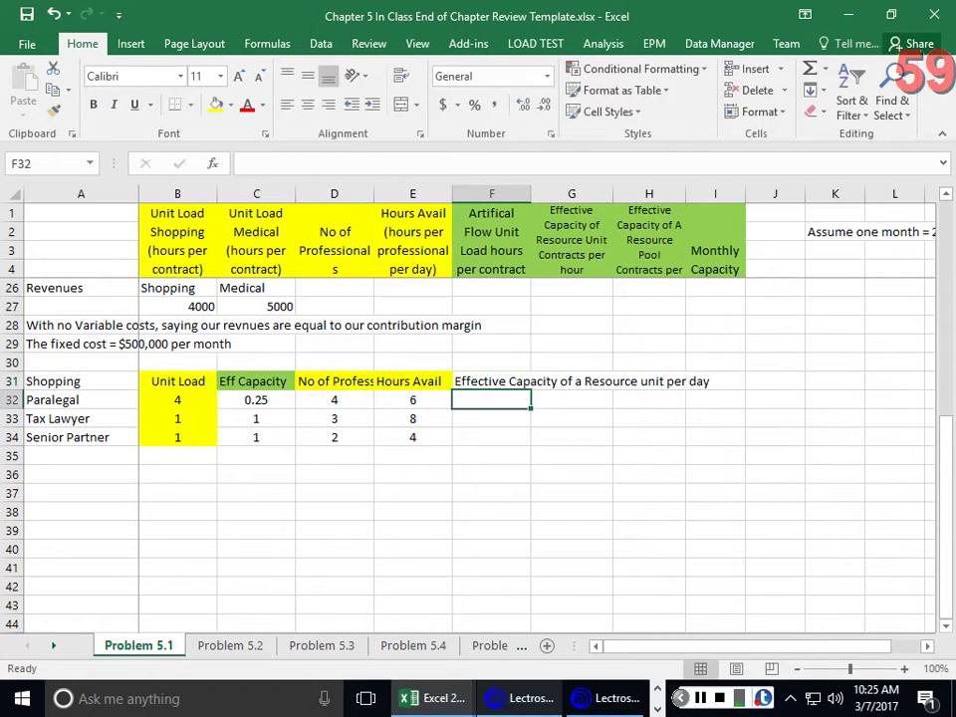
Wrap and center the text of the heading in F31
{"action": "left_click", "coordinate": [526, 382]}
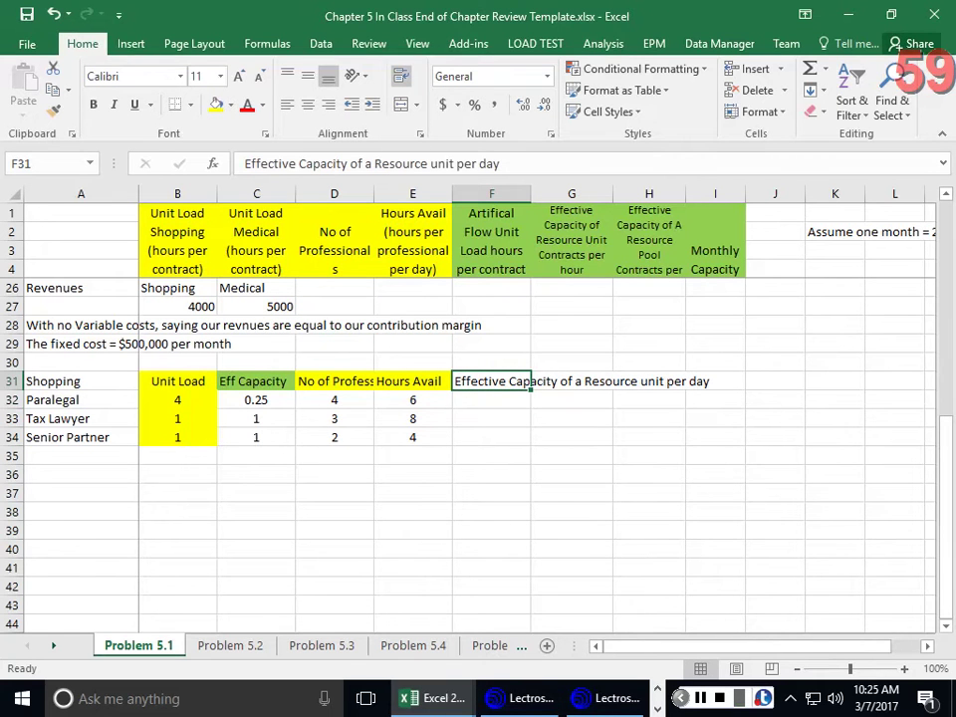
{"action": "key", "text": "alt+h"}
{"action": "key", "text": "w"}
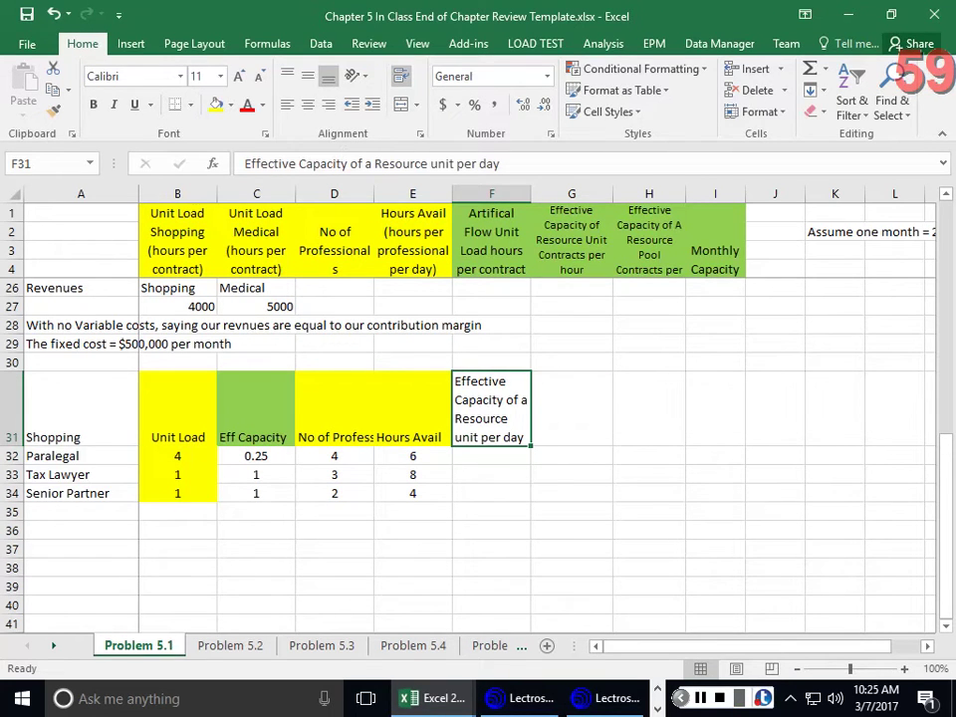
{"action": "key", "text": "alt+h"}
{"action": "key", "text": "a"}
{"action": "key", "text": "c"}
Fill the heading cell F31 with green
{"action": "key", "text": "alt+h"}
{"action": "key", "text": "h"}
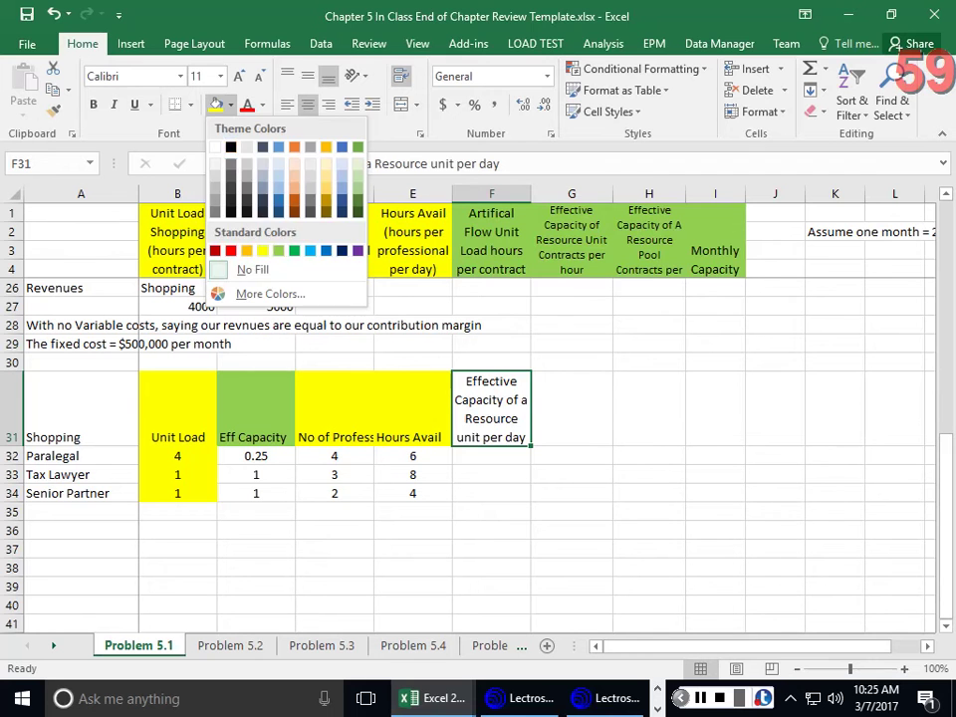
{"action": "key", "text": "Down"}
{"action": "key", "text": "Down"}
{"action": "key", "text": "Down"}
{"action": "key", "text": "Down"}
{"action": "key", "text": "Down"}
{"action": "key", "text": "Down"}
{"action": "key", "text": "Right"}
{"action": "key", "text": "Right"}
{"action": "key", "text": "Right"}
{"action": "key", "text": "Right"}
{"action": "key", "text": "Return"}
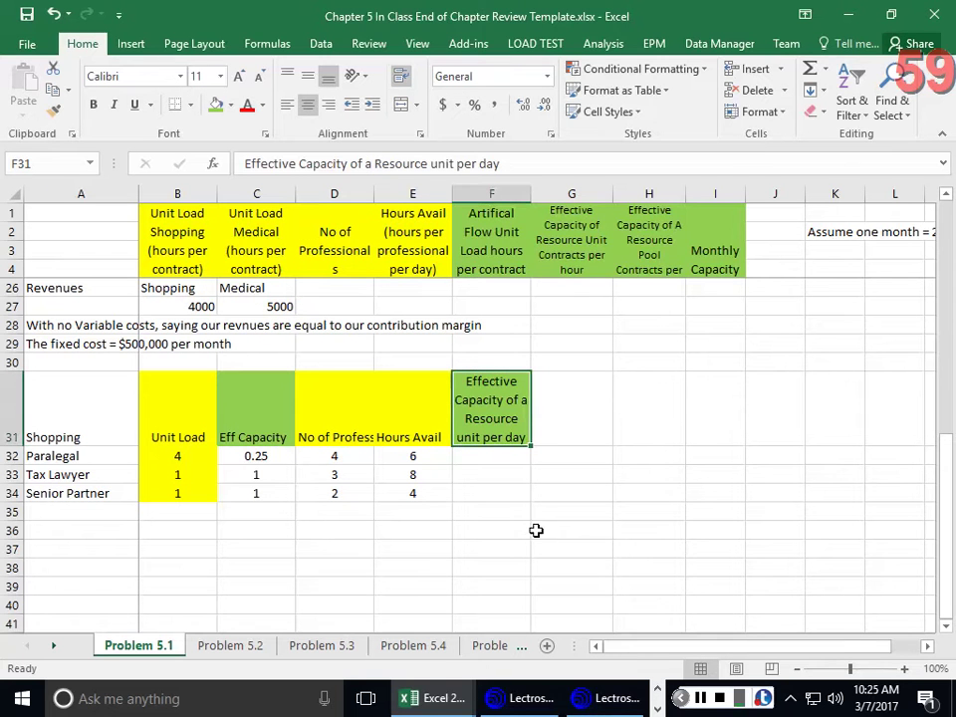
Calculate the Paralegal daily effective capacity in F32 with the formula =C32*D32*E32
{"action": "left_click", "coordinate": [485, 458]}
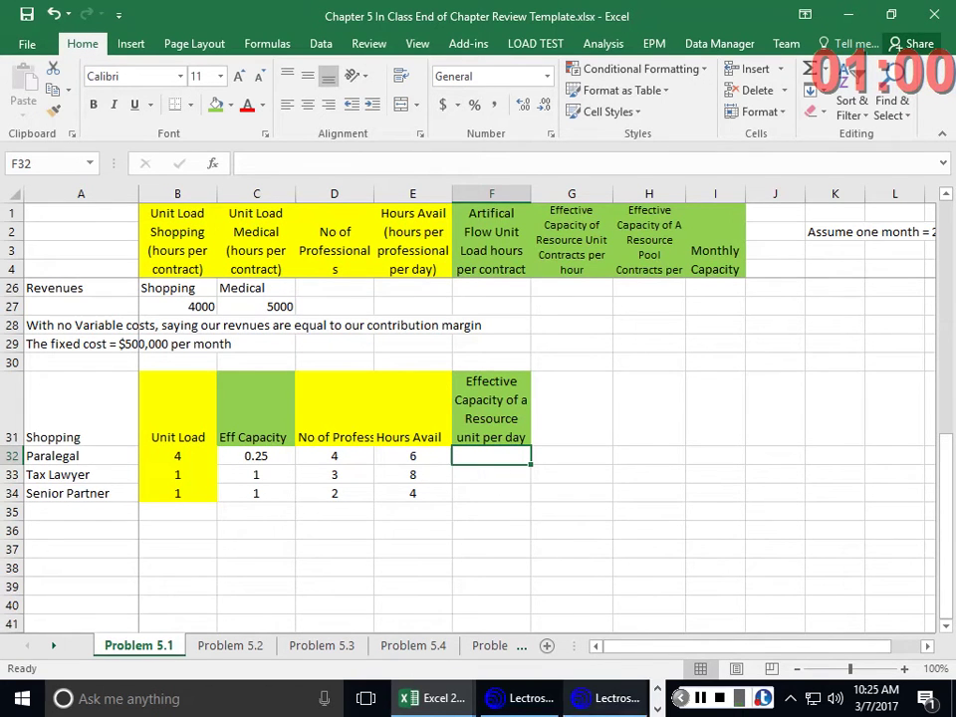
{"action": "type", "text": "="}
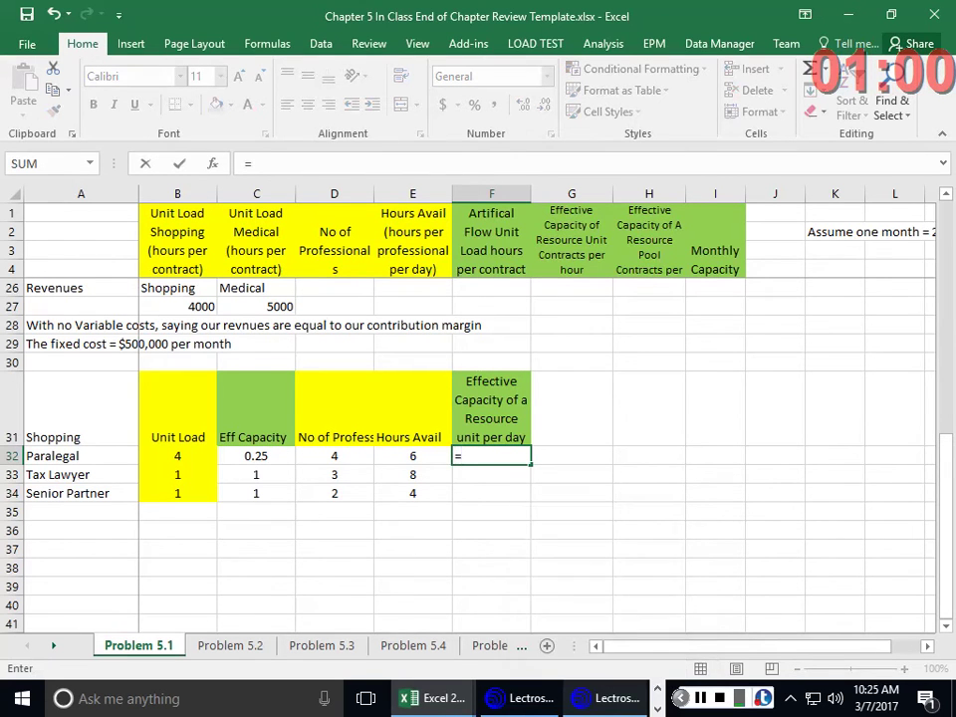
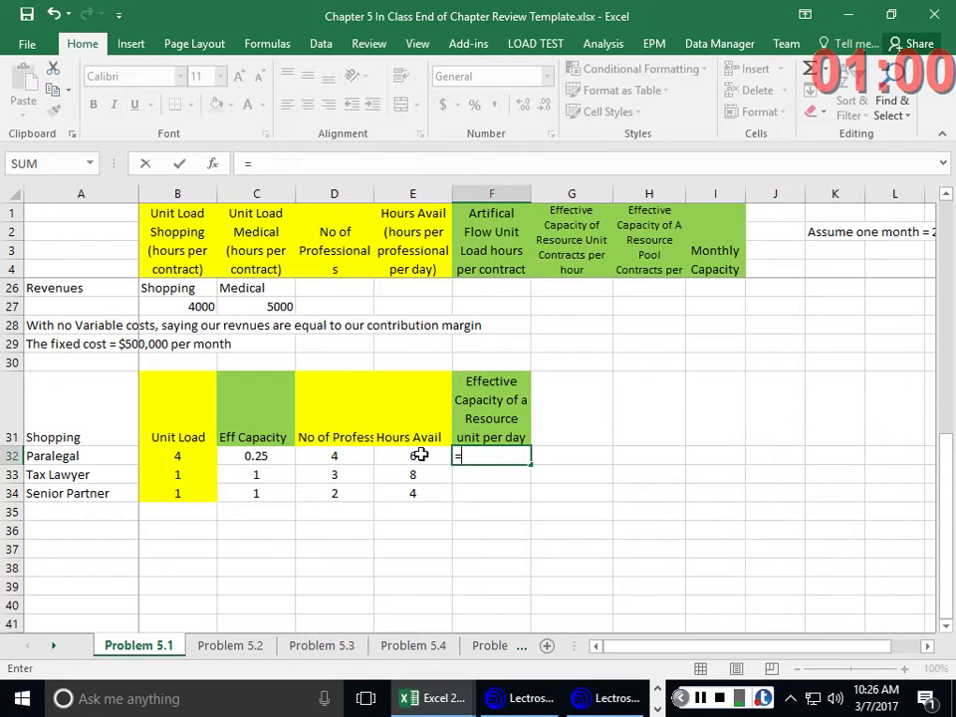
{"action": "left_click", "coordinate": [267, 455]}
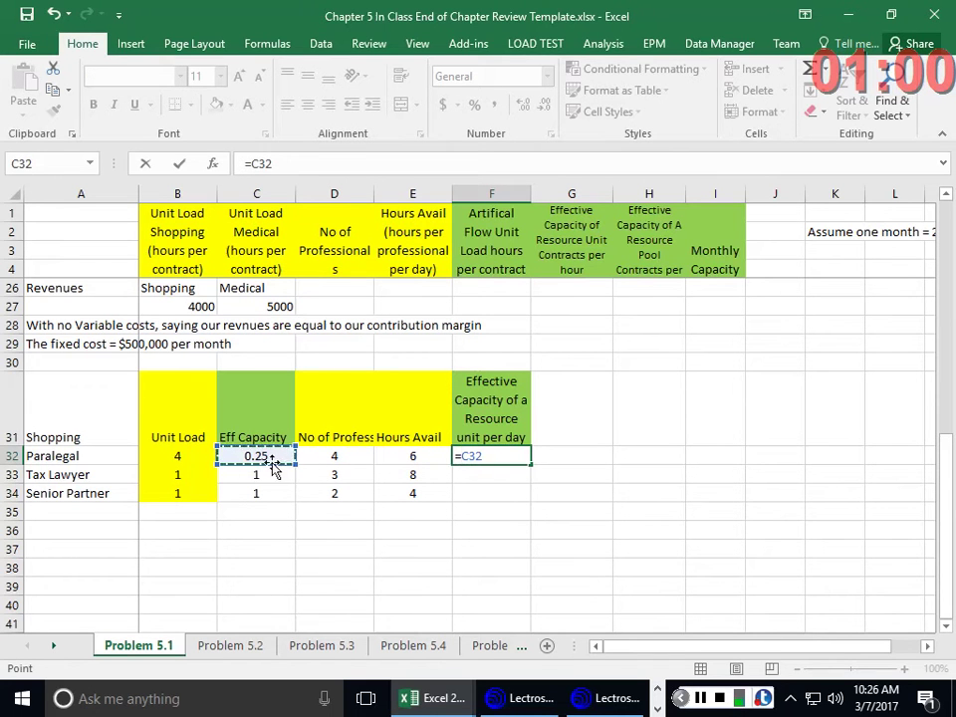
{"action": "type", "text": "*"}
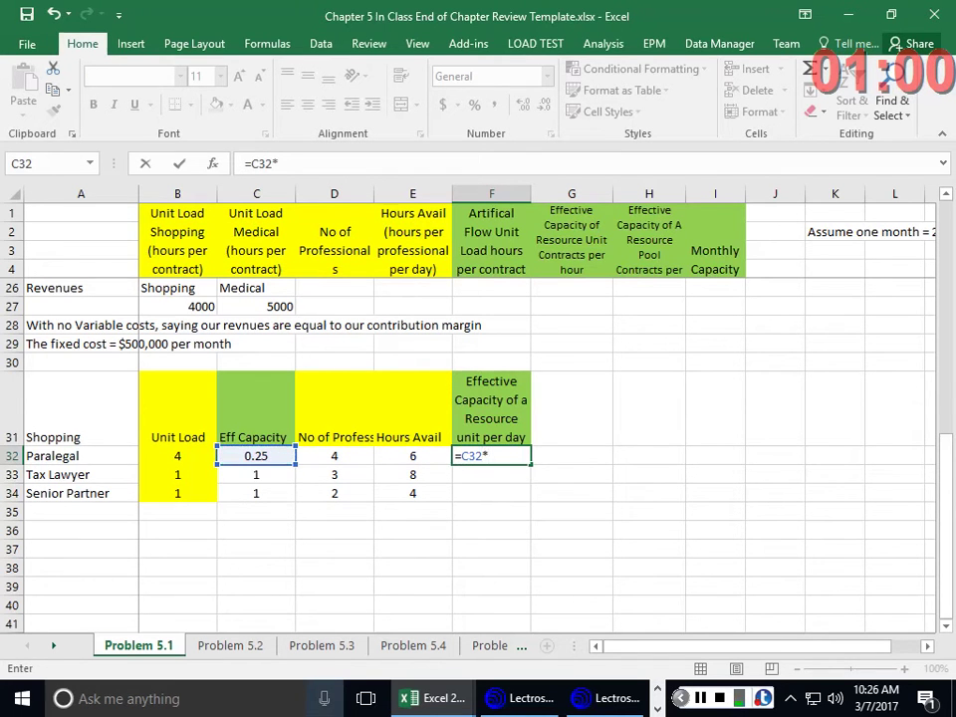
{"action": "left_click", "coordinate": [342, 455]}
{"action": "type", "text": "*"}
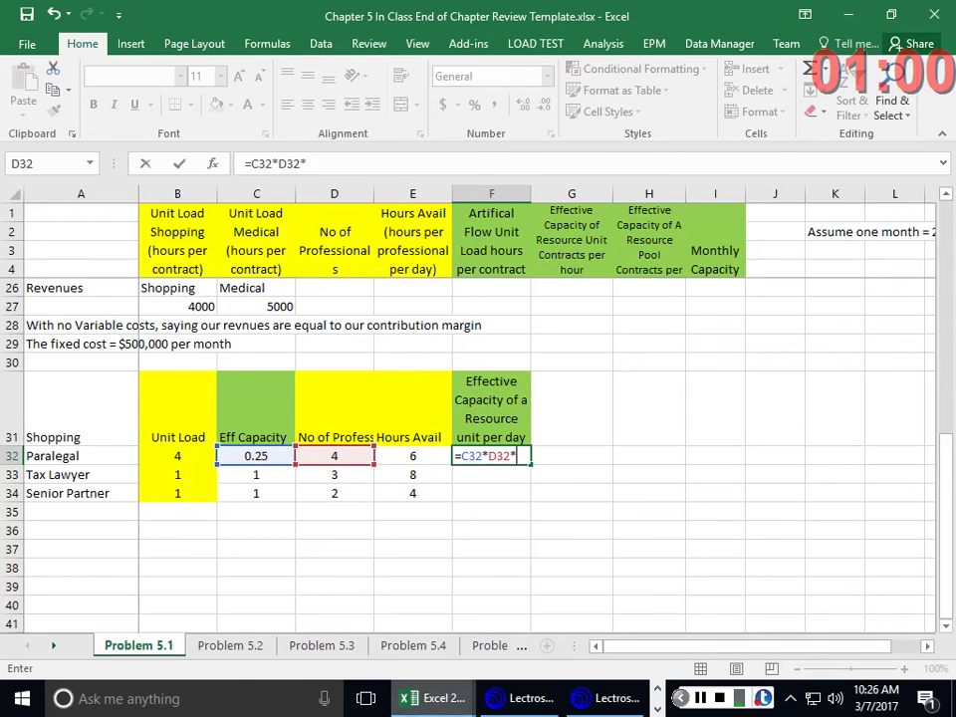
{"action": "left_click", "coordinate": [426, 455]}
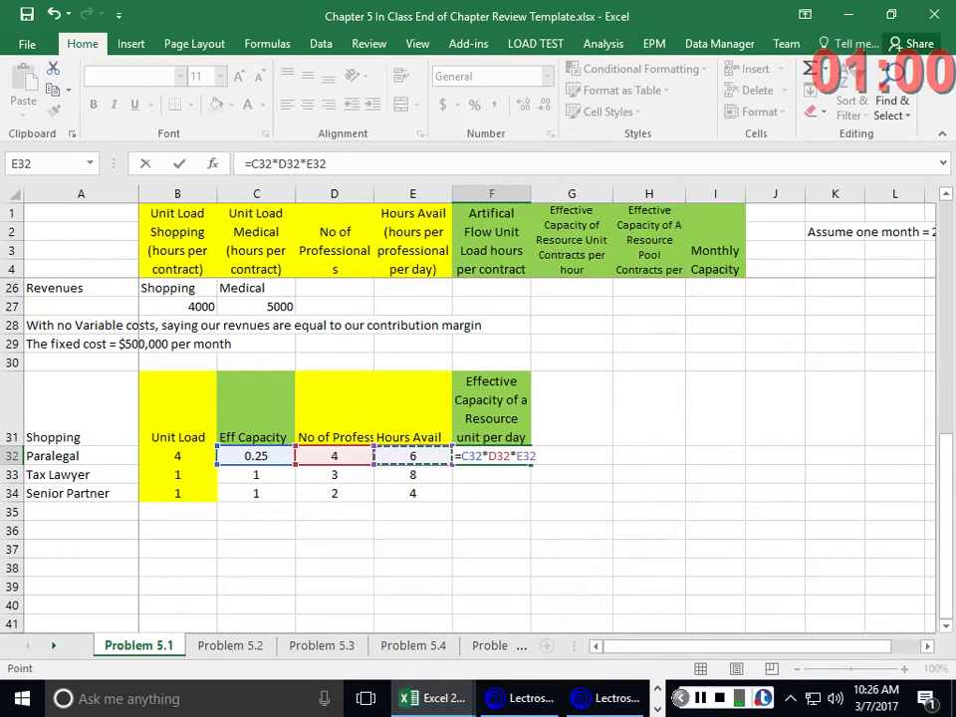
{"action": "key", "text": "Return"}
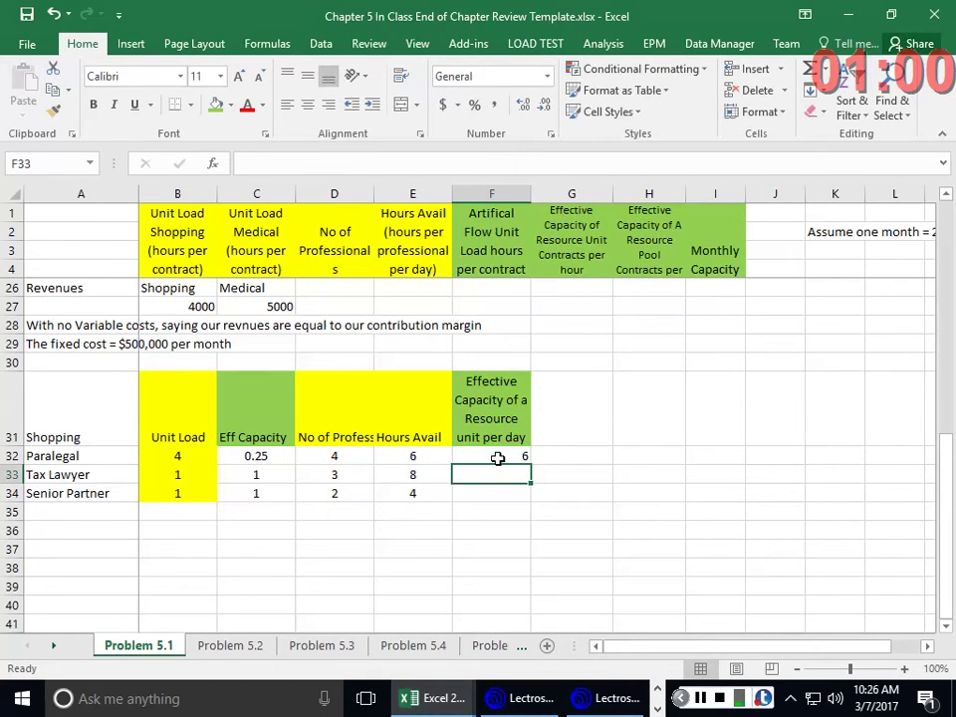
Center F32 and copy its formula down through F34 for Tax Lawyer and Senior Partner
{"action": "left_click", "coordinate": [494, 455]}
{"action": "left_click", "coordinate": [307, 104]}
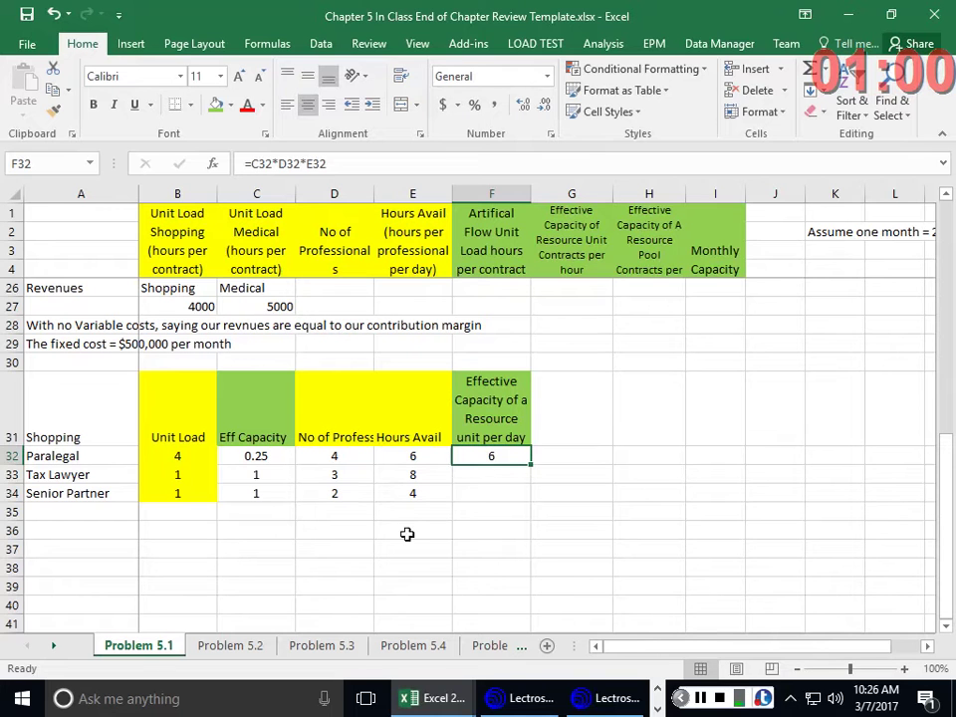
{"action": "left_click_drag", "start_coordinate": [532, 465], "coordinate": [530, 522]}
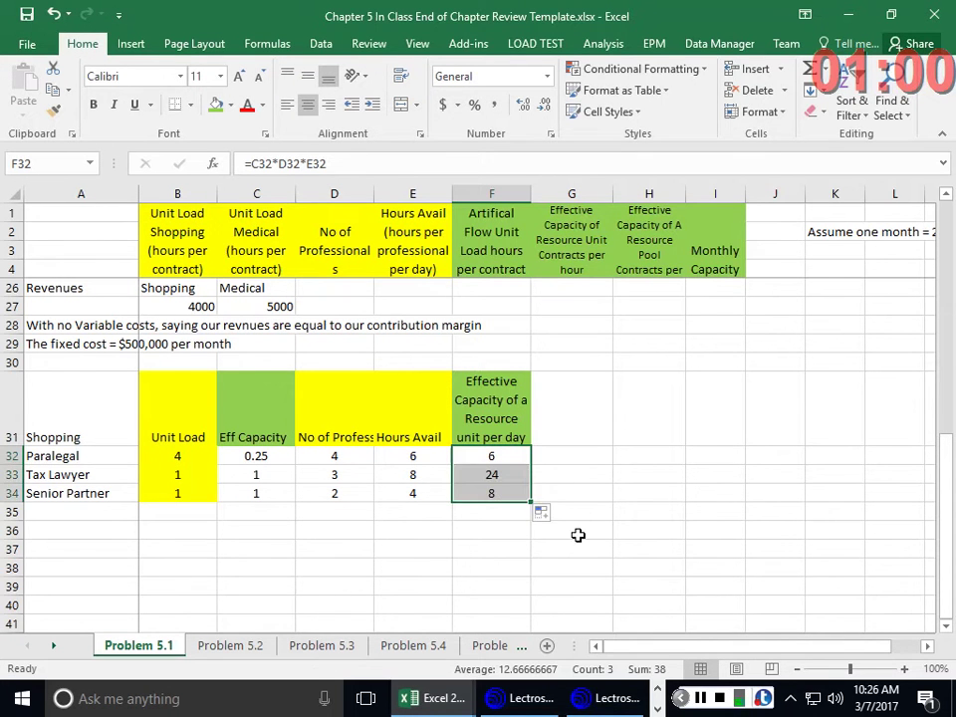
{"action": "left_click", "coordinate": [494, 477]}
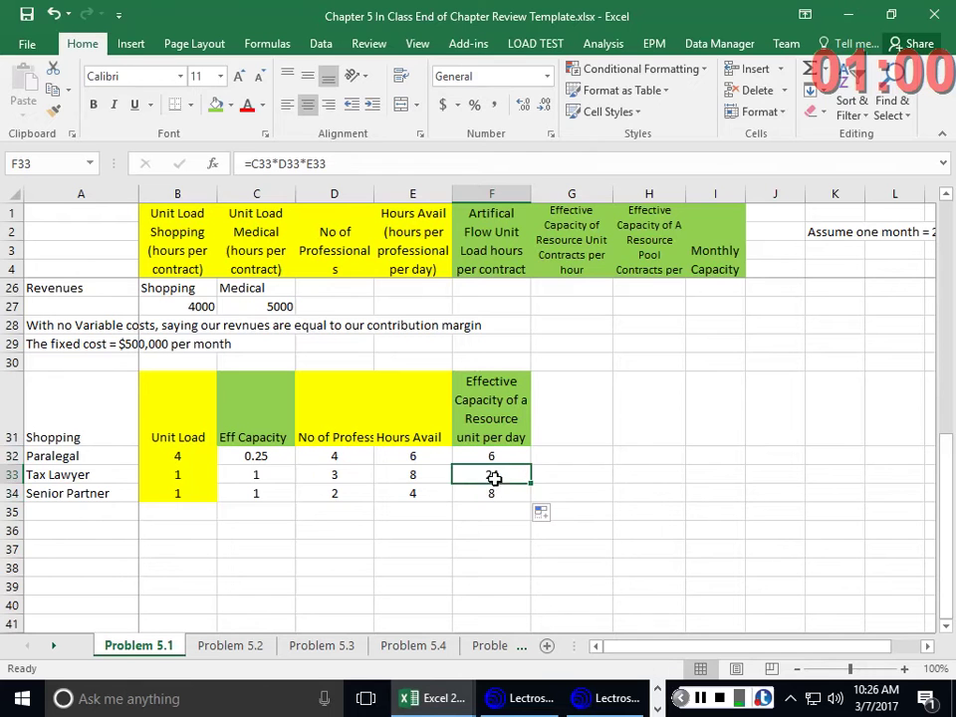
Inspect the daily effective capacity formulas of the Tax Lawyer and Senior Partner rows in F33 and F34
{"action": "double_click", "coordinate": [494, 486]}
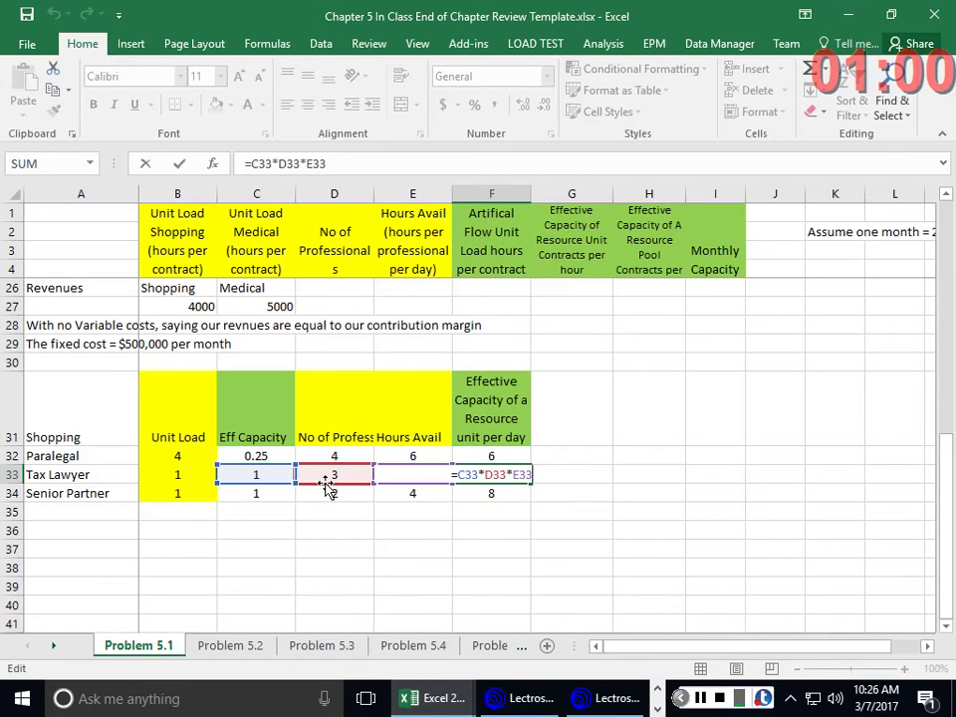
{"action": "left_click", "coordinate": [491, 548]}
{"action": "left_click", "coordinate": [512, 476]}
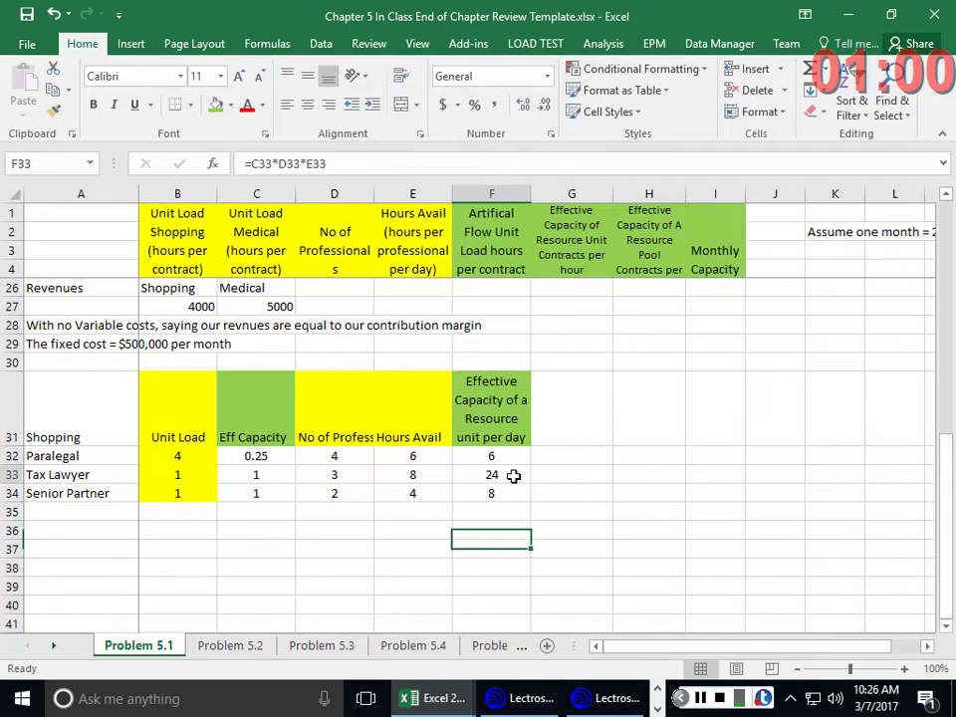
{"action": "left_click", "coordinate": [512, 491]}
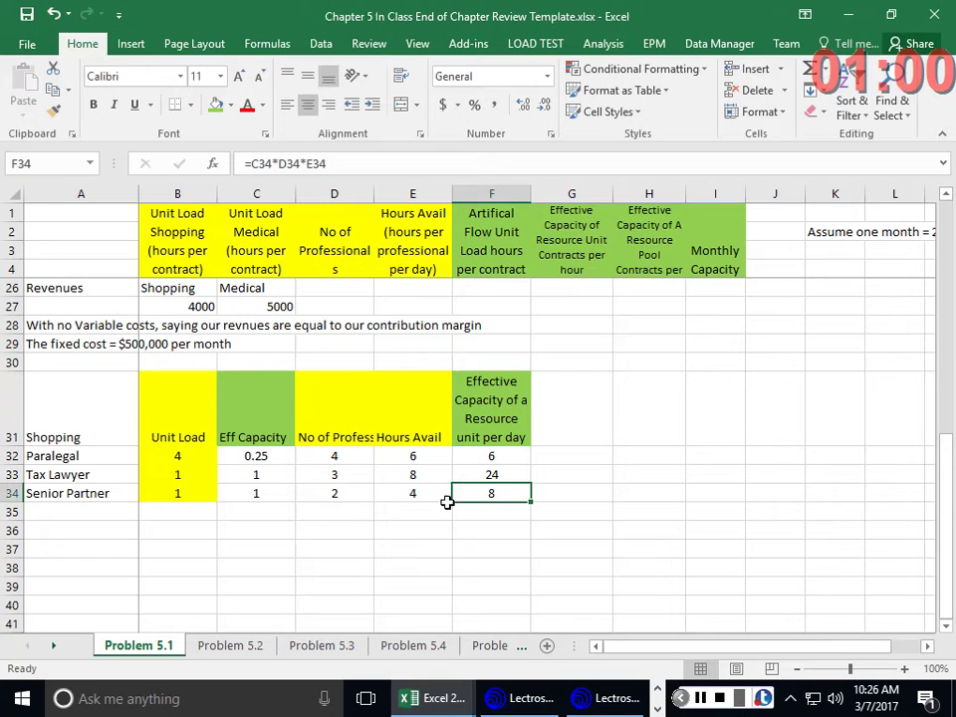
Copy the "Effective Capacity of a Resource unit per day" header from F31 into G31
{"action": "left_click", "coordinate": [569, 442]}
{"action": "left_click", "coordinate": [494, 421]}
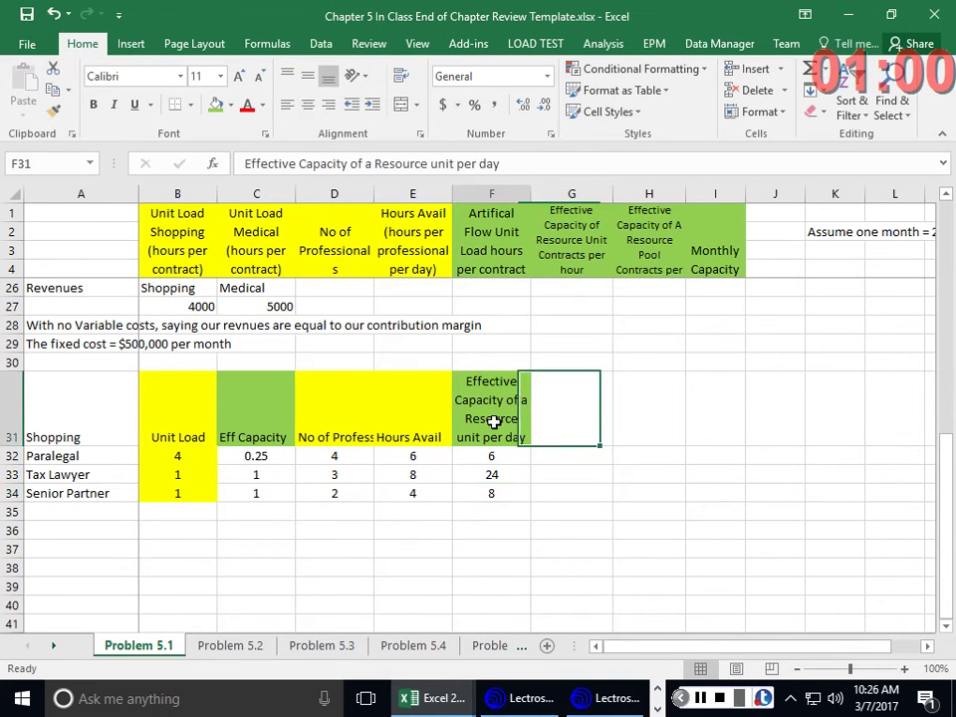
{"action": "right_click", "coordinate": [494, 421]}
{"action": "left_click", "coordinate": [516, 29]}
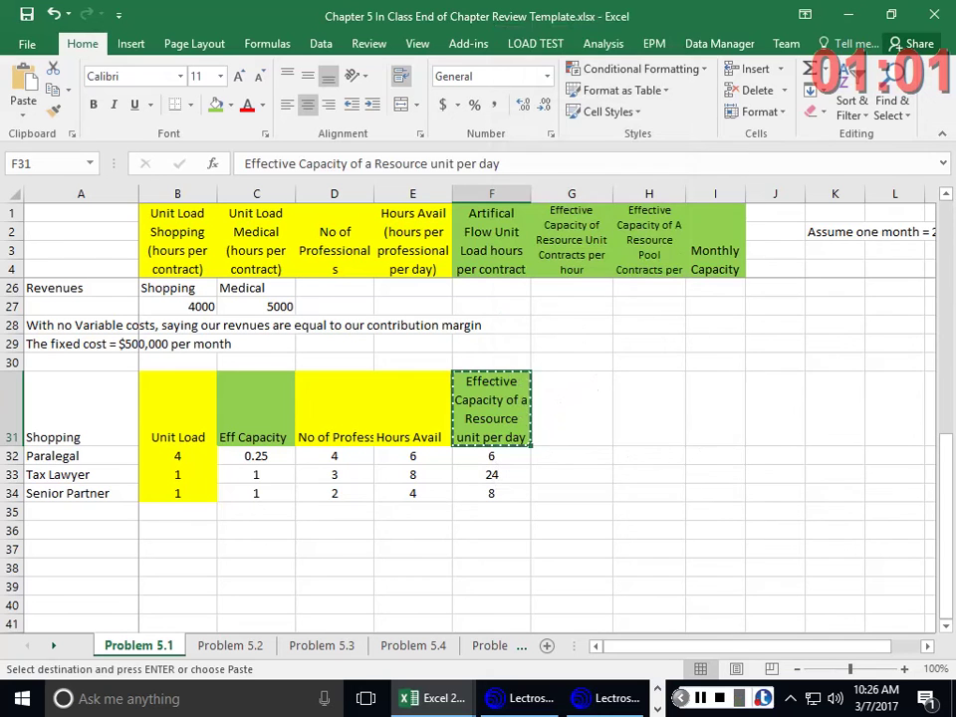
{"action": "left_click", "coordinate": [577, 405]}
{"action": "right_click", "coordinate": [577, 406]}
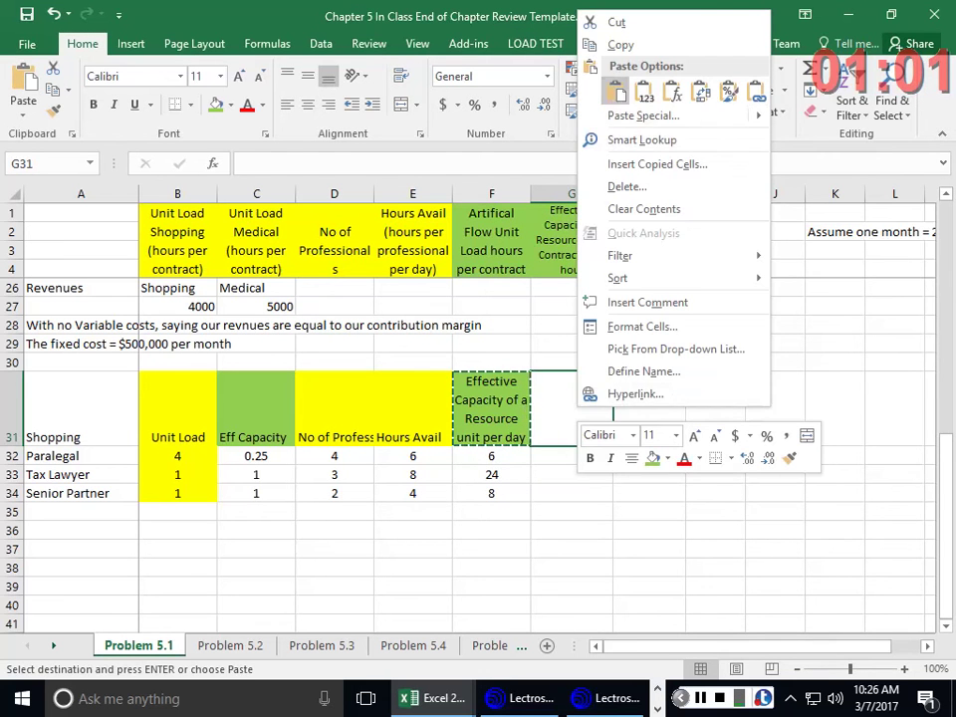
{"action": "left_click", "coordinate": [618, 91]}
Enter the formula =F32*20 in G32 for the Paralegal row and centre the cell
{"action": "left_click", "coordinate": [565, 453]}
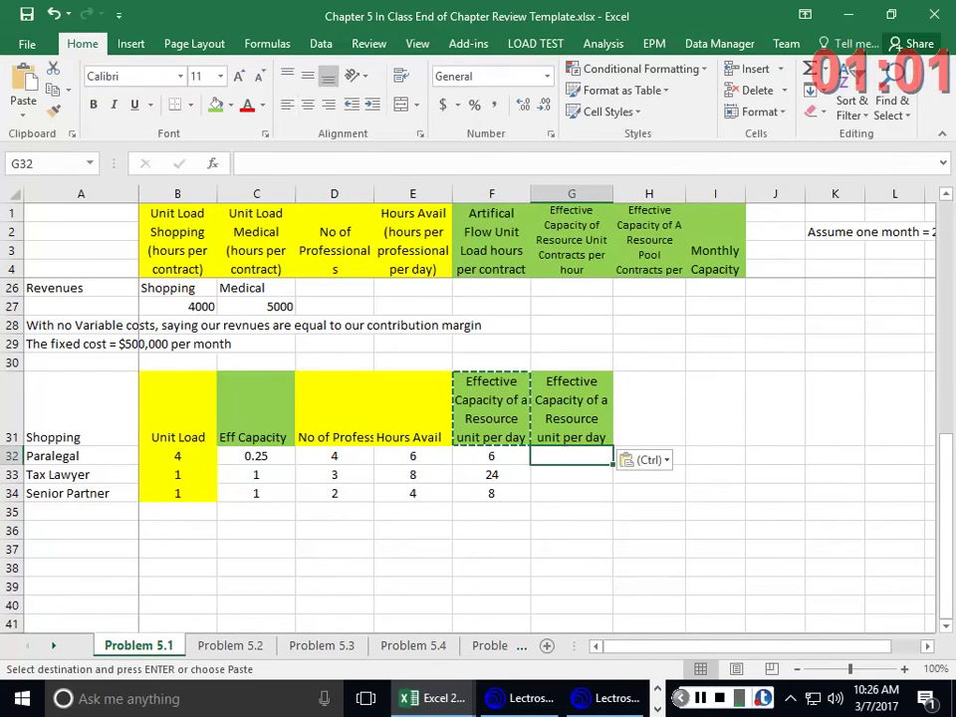
{"action": "type", "text": "="}
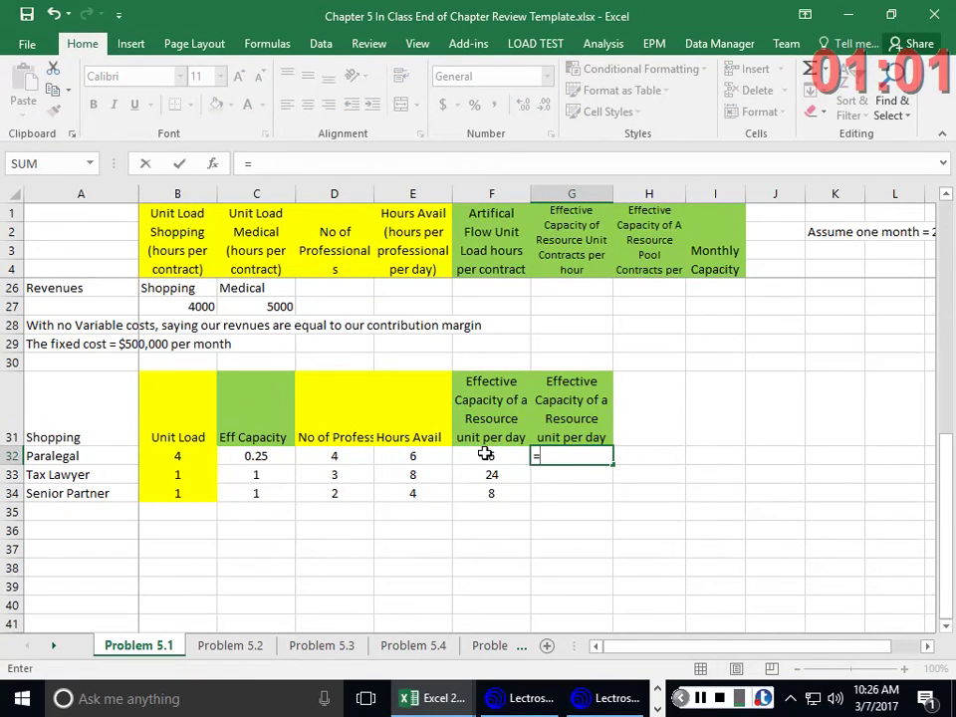
{"action": "left_click", "coordinate": [485, 453]}
{"action": "type", "text": "*20"}
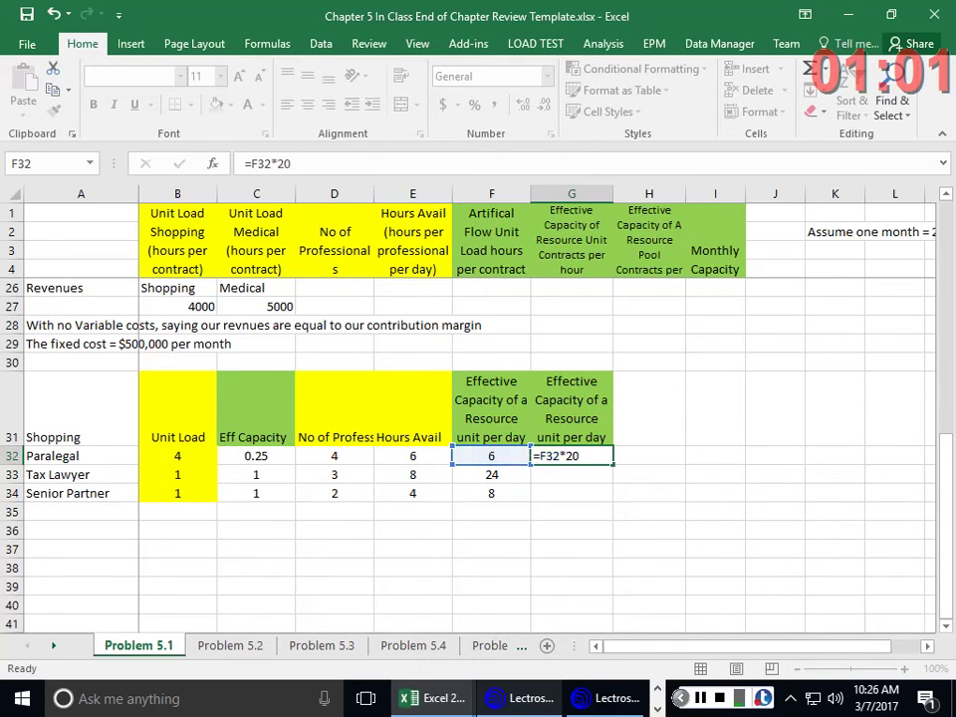
{"action": "key", "text": "Return"}
{"action": "left_click", "coordinate": [589, 455]}
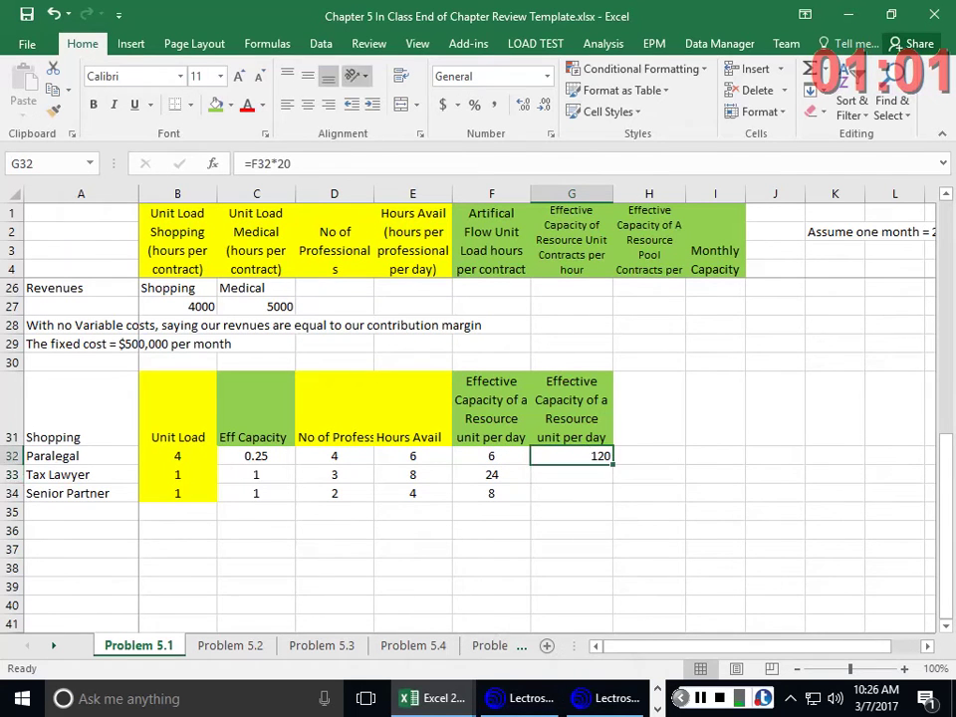
{"action": "left_click", "coordinate": [308, 104]}
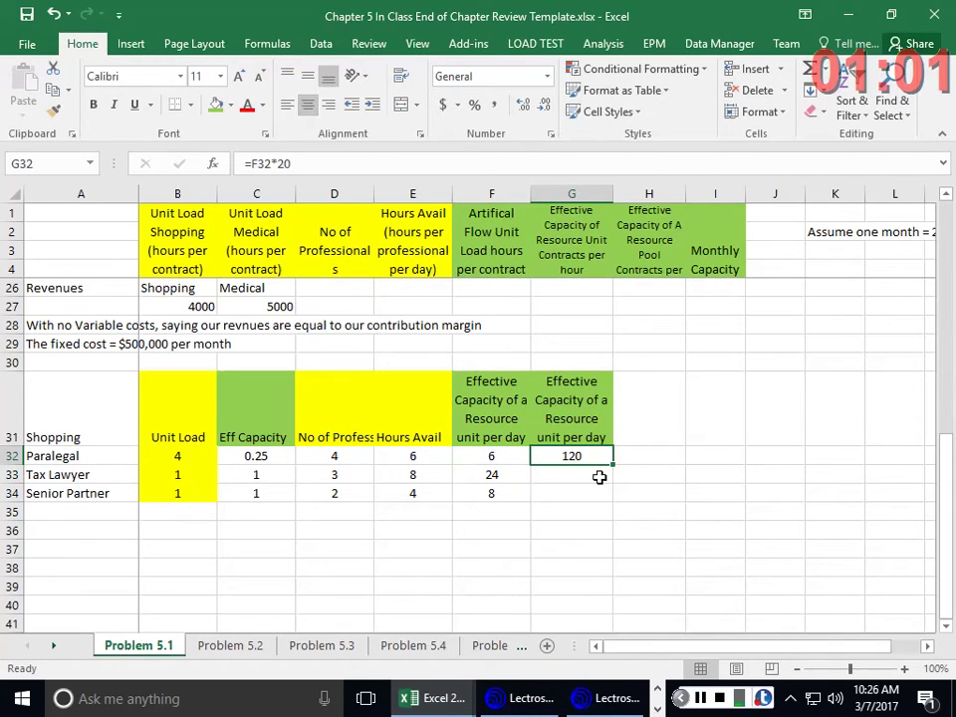
Fill the G32 formula down to G34 and check the copied formulas for Tax Lawyer and Senior Partner
{"action": "left_click_drag", "start_coordinate": [614, 464], "coordinate": [612, 502]}
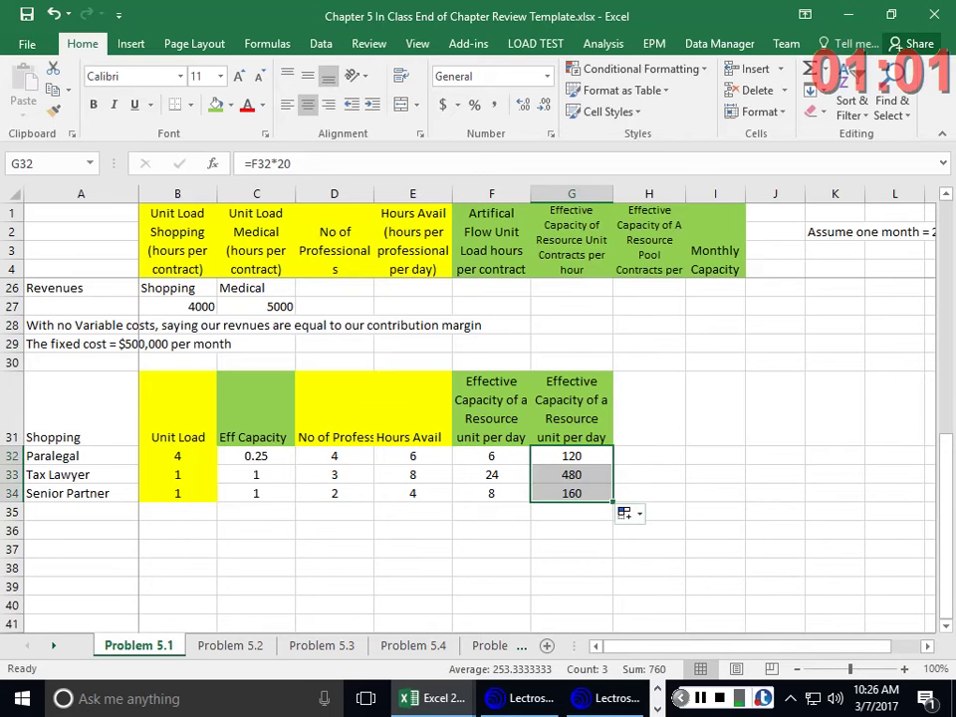
{"action": "left_click", "coordinate": [592, 476]}
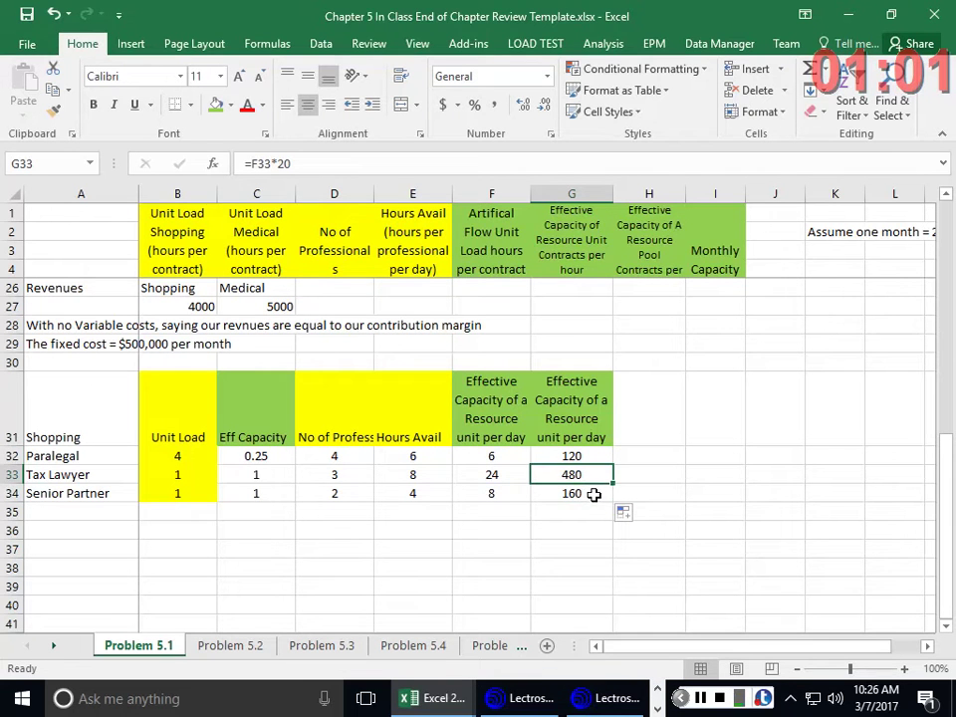
{"action": "left_click", "coordinate": [592, 495]}
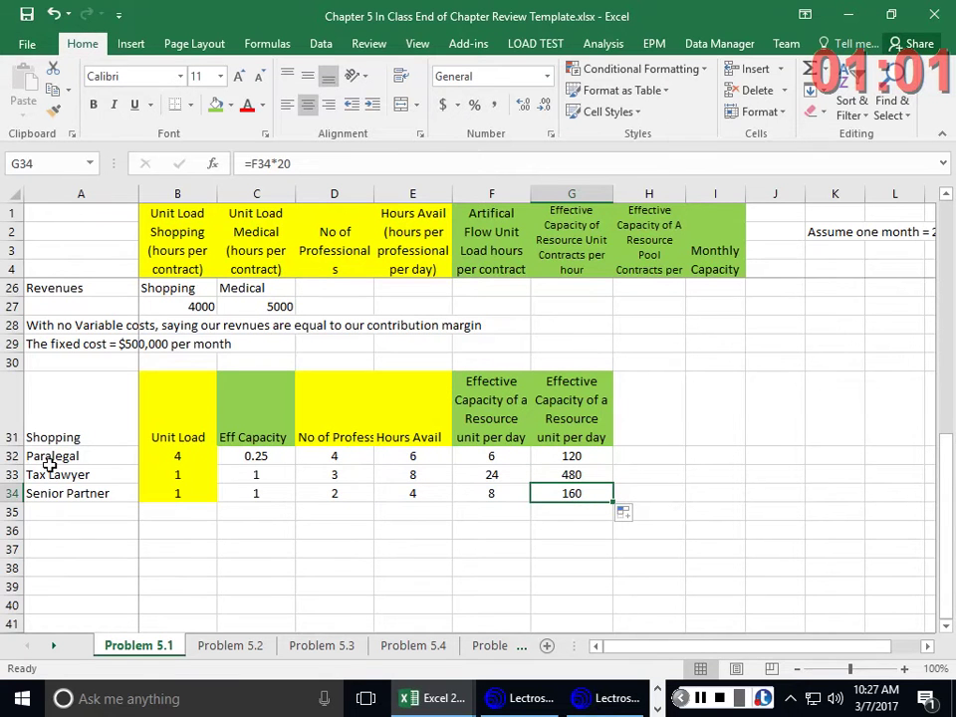
Make the "Shopping" heading in A31 bold and enlarge its font to 18 points
{"action": "left_click", "coordinate": [50, 424]}
{"action": "left_click", "coordinate": [93, 104]}
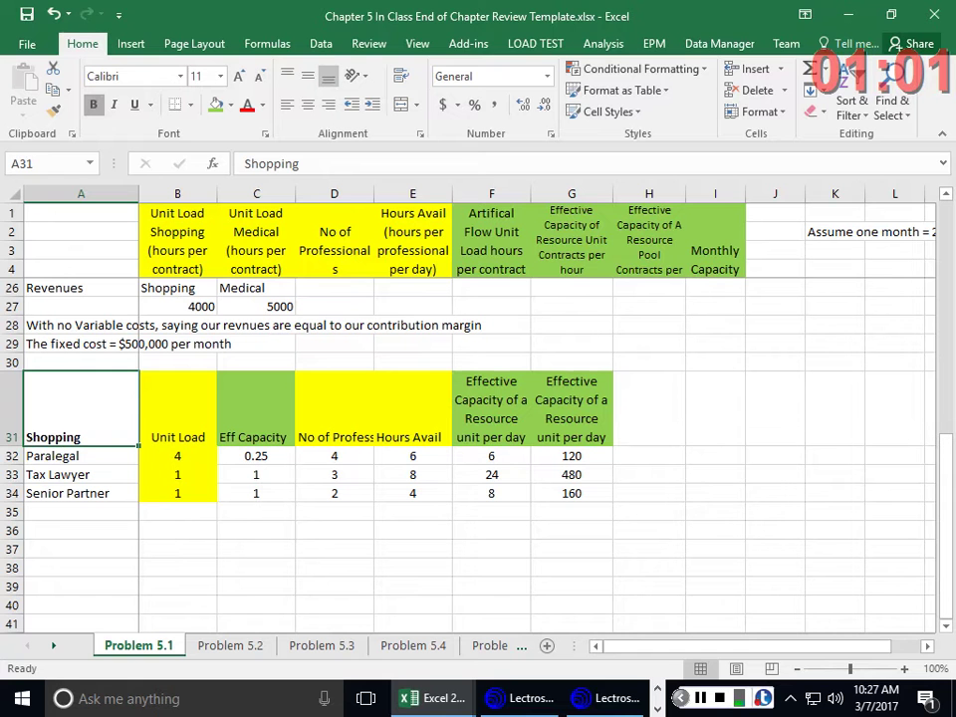
{"action": "left_click", "coordinate": [93, 105]}
{"action": "left_click", "coordinate": [93, 104]}
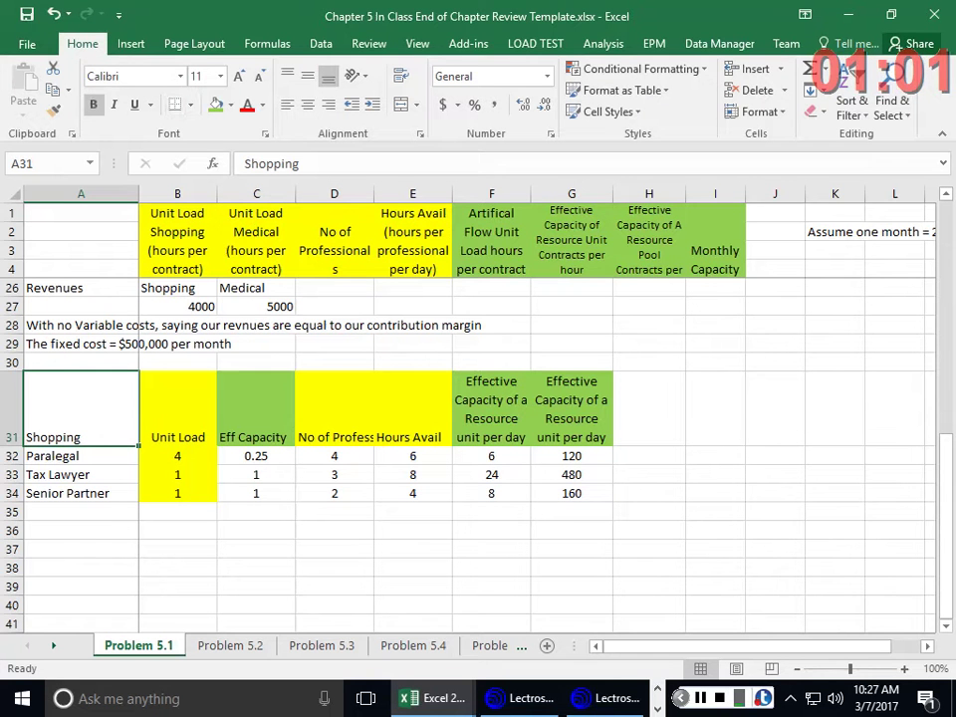
{"action": "key", "text": "ctrl+shift+period"}
{"action": "key", "text": "ctrl+shift+period"}
{"action": "key", "text": "ctrl+shift+period"}
{"action": "key", "text": "ctrl+shift+period"}
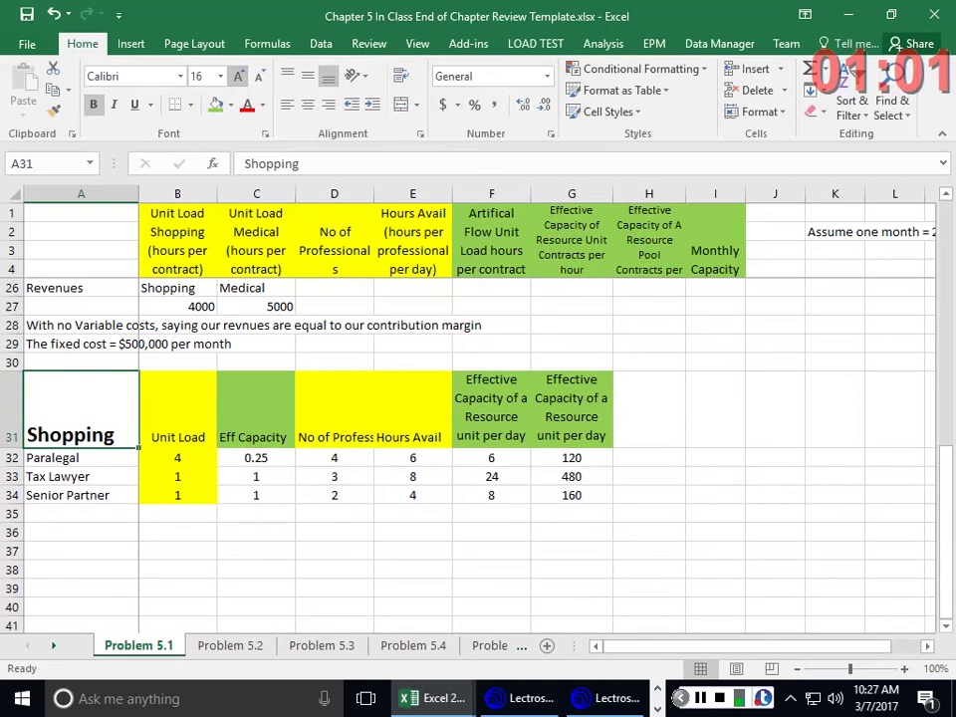
{"action": "right_click", "coordinate": [78, 418]}
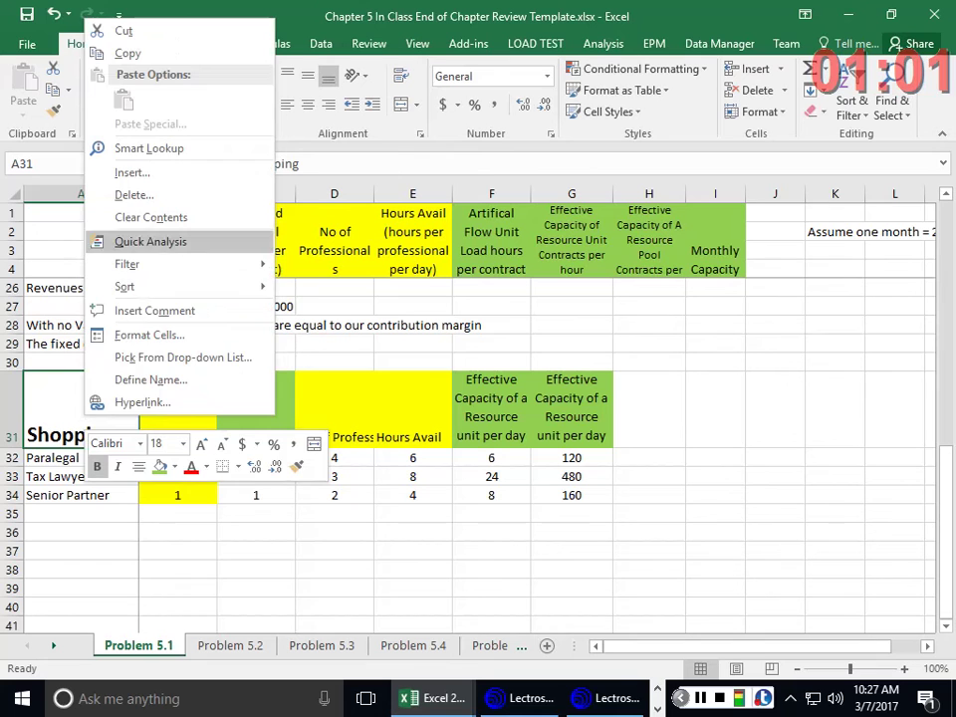
{"action": "key", "text": "Escape"}
Enter the heading "Medical" in A37 and give it the same formatting as the "Shopping" heading
{"action": "left_click", "coordinate": [71, 548]}
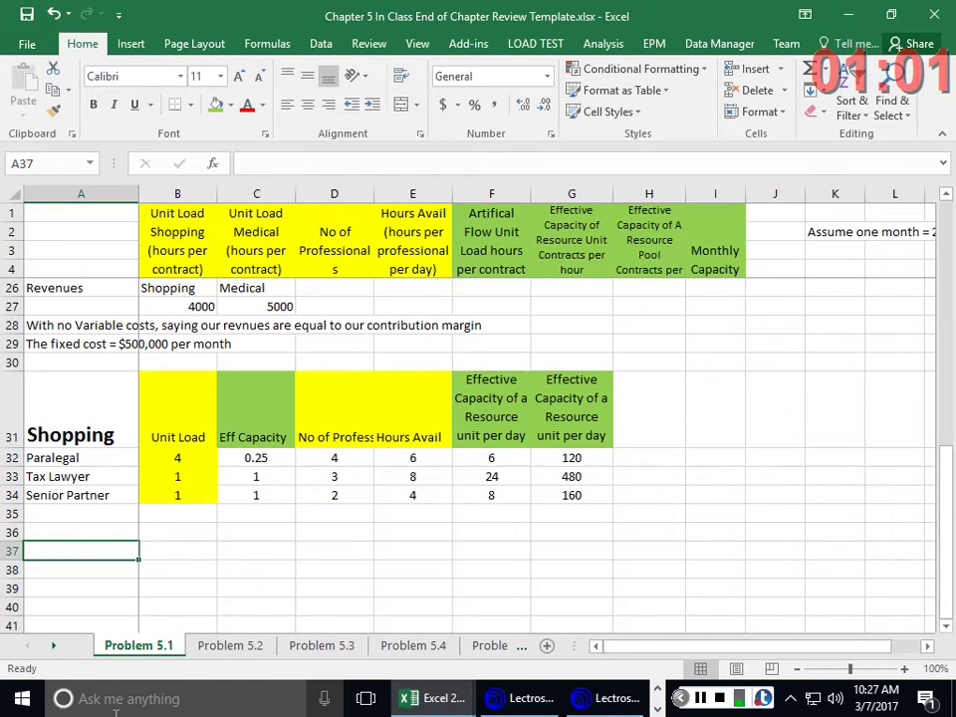
{"action": "type", "text": "M"}
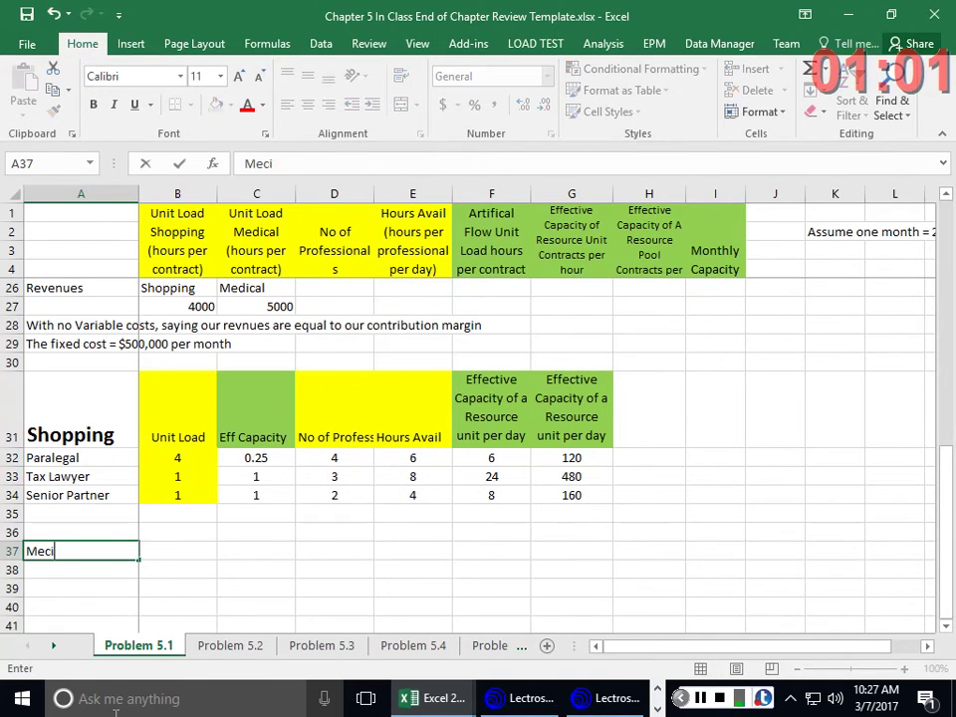
{"action": "type", "text": "edical"}
{"action": "key", "text": "Return"}
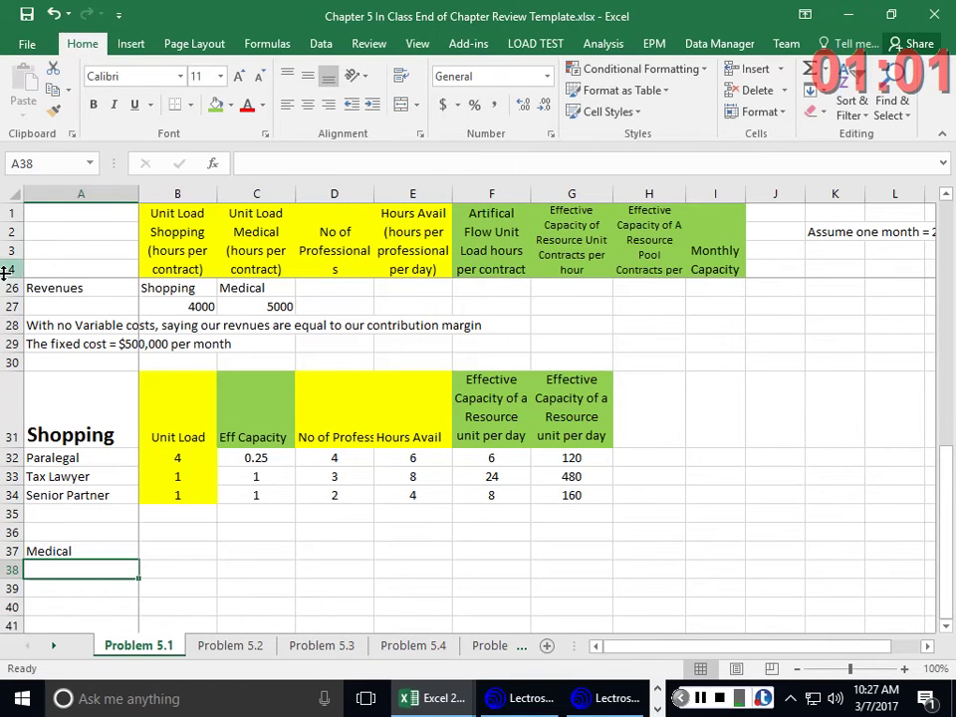
{"action": "left_click", "coordinate": [62, 386]}
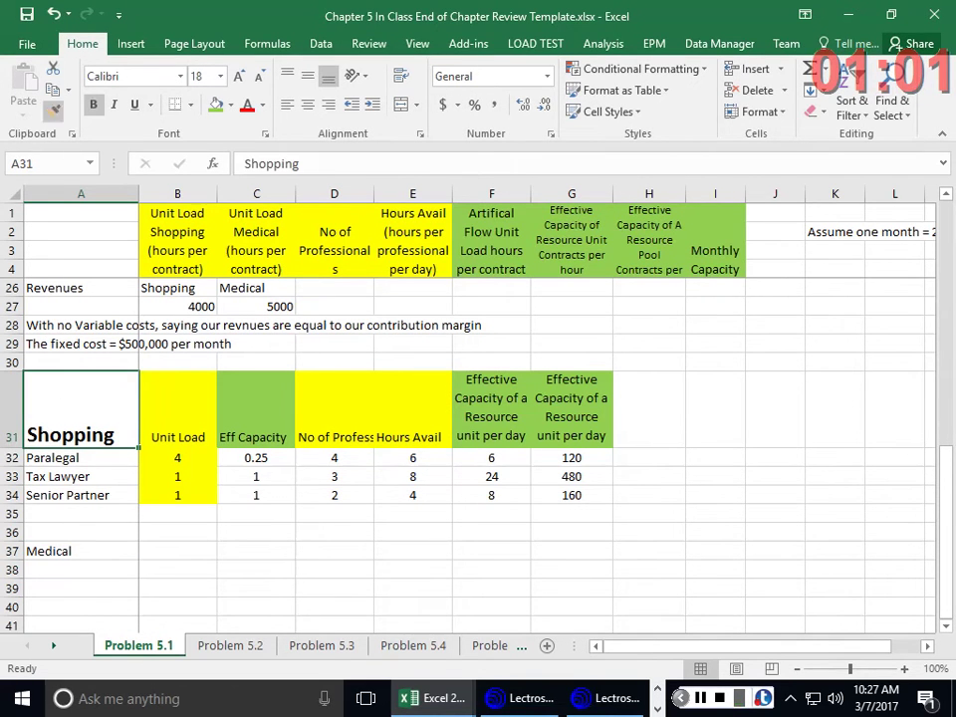
{"action": "left_click", "coordinate": [54, 110]}
{"action": "left_click", "coordinate": [71, 542]}
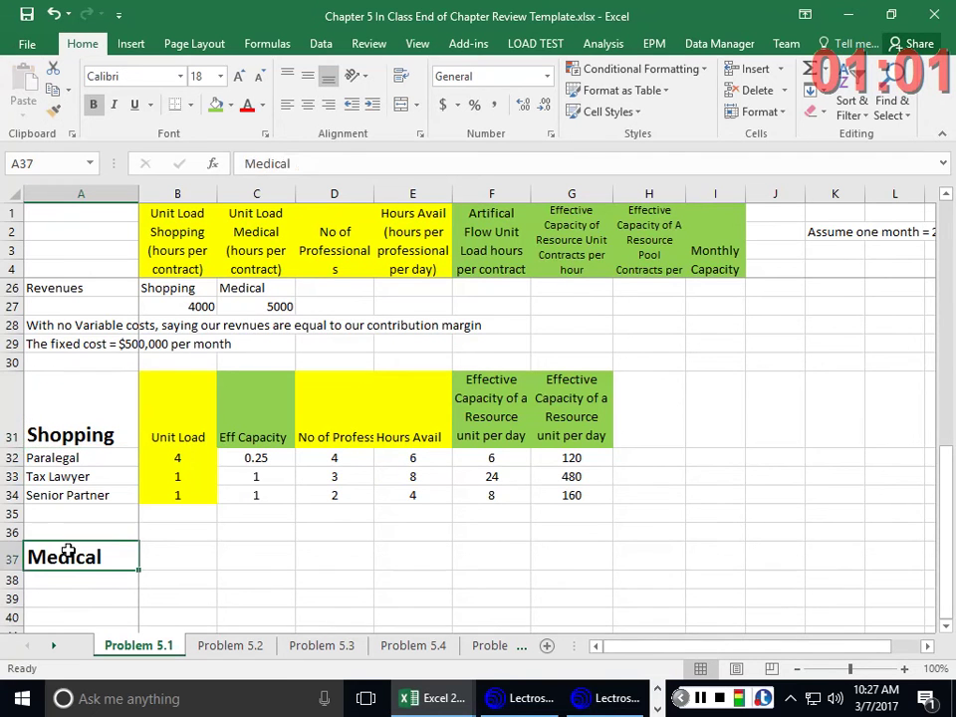
List Paralegal, Tax Lawyer and Senior Partner under the Medical heading in A38 to A40
{"action": "left_click", "coordinate": [115, 585]}
{"action": "scroll", "coordinate": [176, 583], "scroll_direction": "down", "scroll_amount": 2}
{"action": "scroll", "coordinate": [176, 582], "scroll_direction": "down", "scroll_amount": 2}
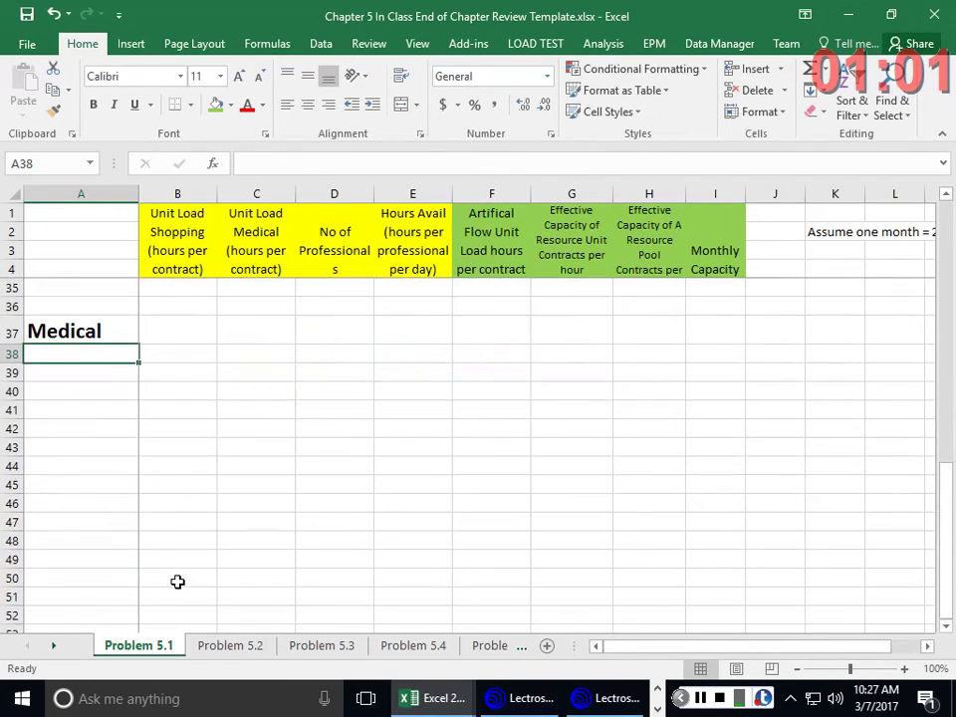
{"action": "scroll", "coordinate": [177, 582], "scroll_direction": "up", "scroll_amount": 3}
{"action": "type", "text": "P"}
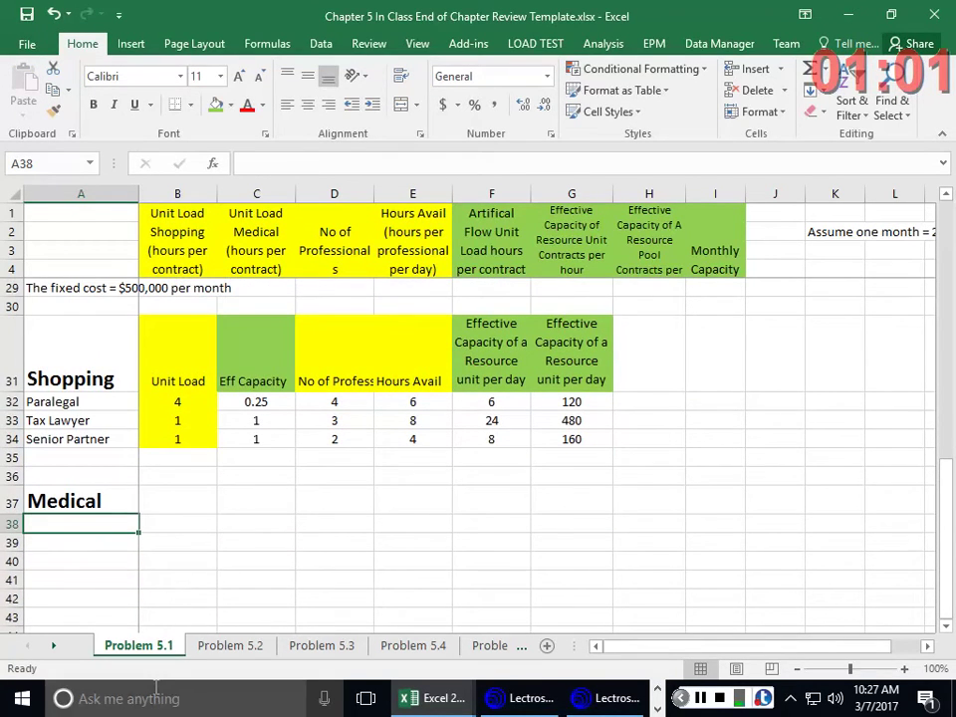
{"action": "type", "text": "aralegal"}
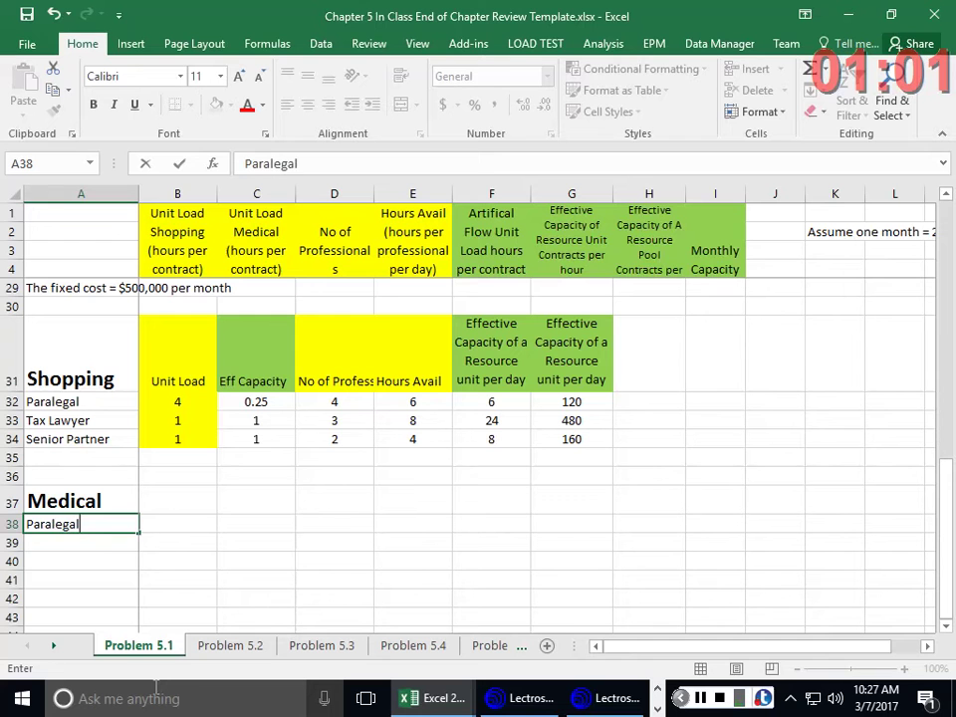
{"action": "key", "text": "Return"}
{"action": "type", "text": "Tax L"}
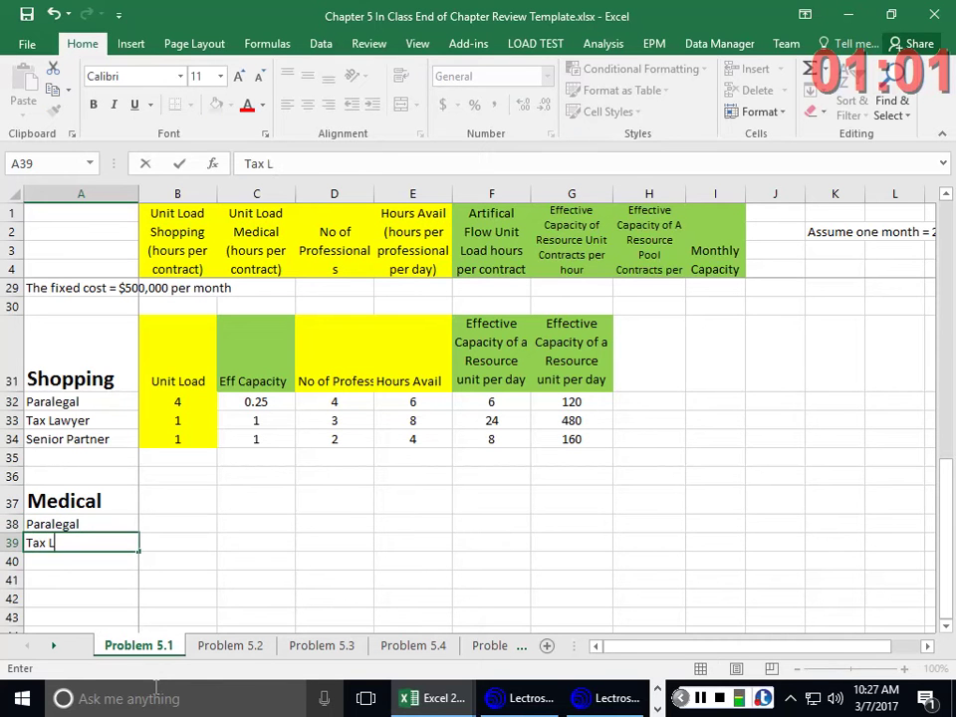
{"action": "type", "text": "awyer"}
{"action": "key", "text": "Return"}
{"action": "type", "text": "W"}
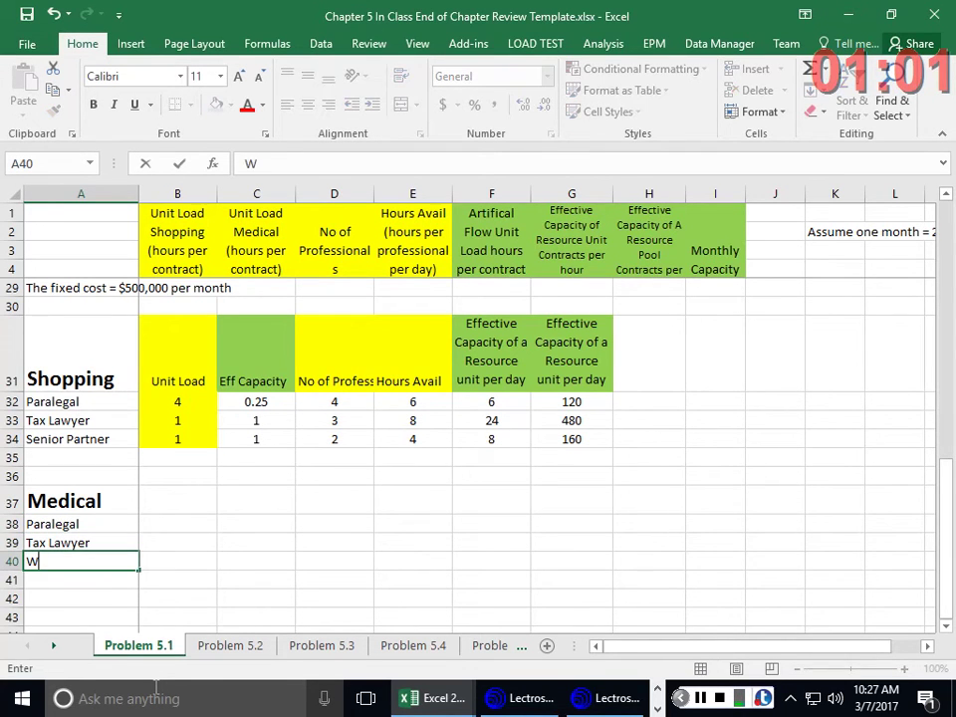
{"action": "key", "text": "BackSpace"}
{"action": "type", "text": "Senior P"}
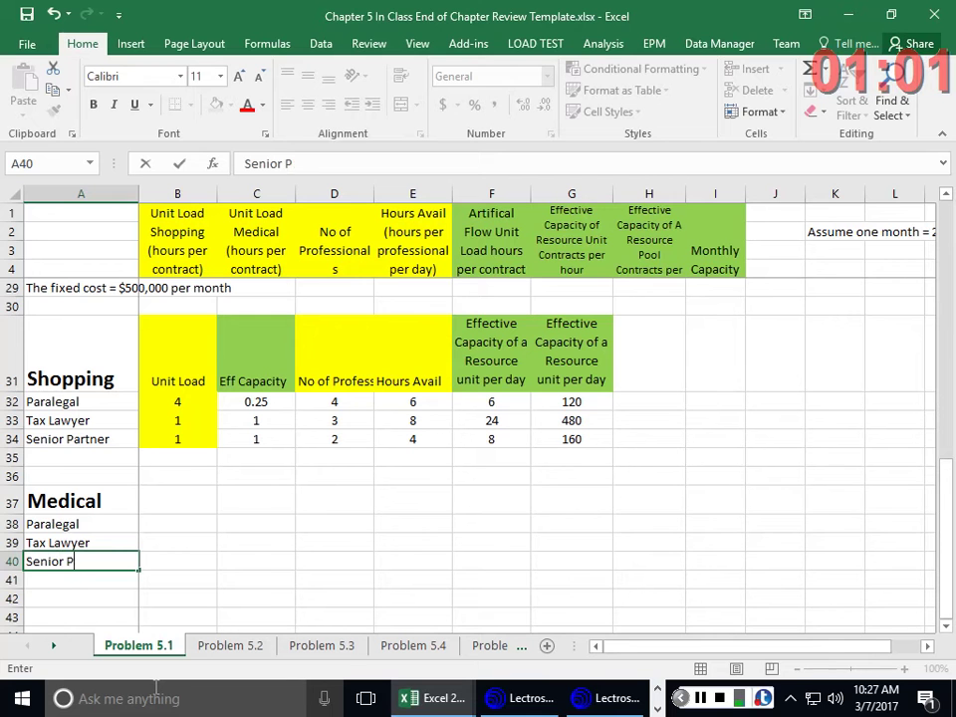
{"action": "type", "text": "artner"}
{"action": "key", "text": "Return"}
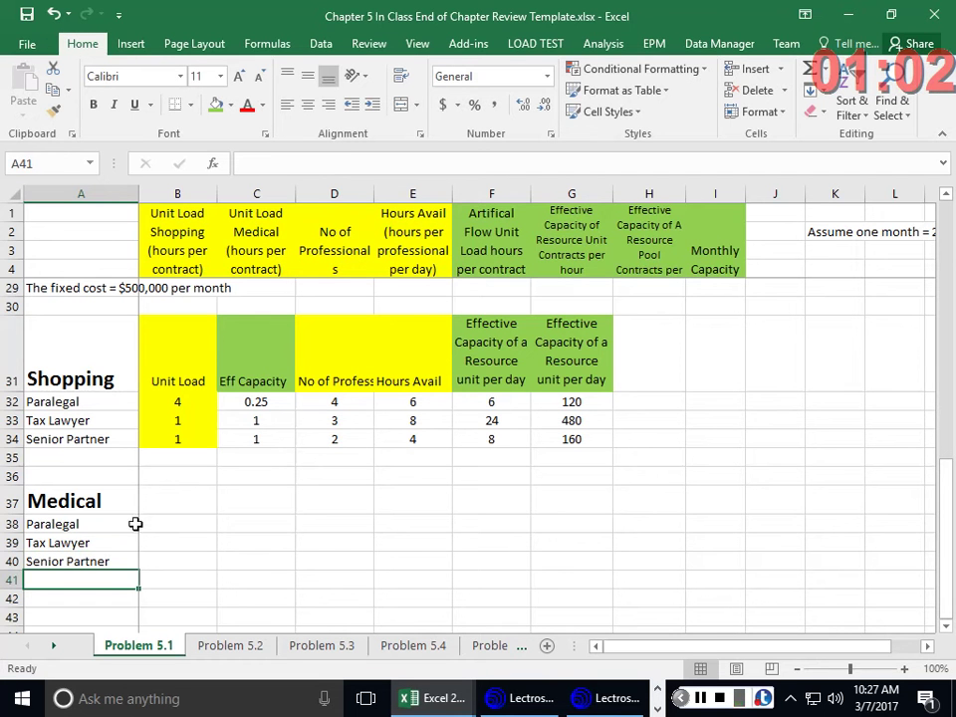
Copy the yellow "Unit Load" header from B31 into B37 beside the Medical heading
{"action": "left_click", "coordinate": [197, 355]}
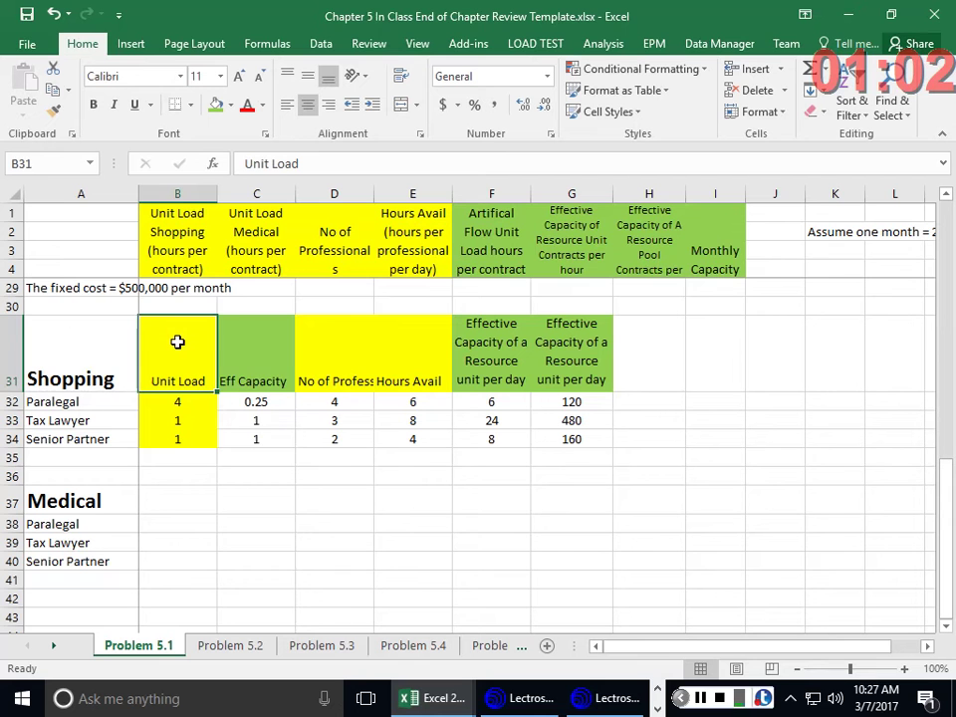
{"action": "right_click", "coordinate": [177, 343]}
{"action": "left_click", "coordinate": [221, 314]}
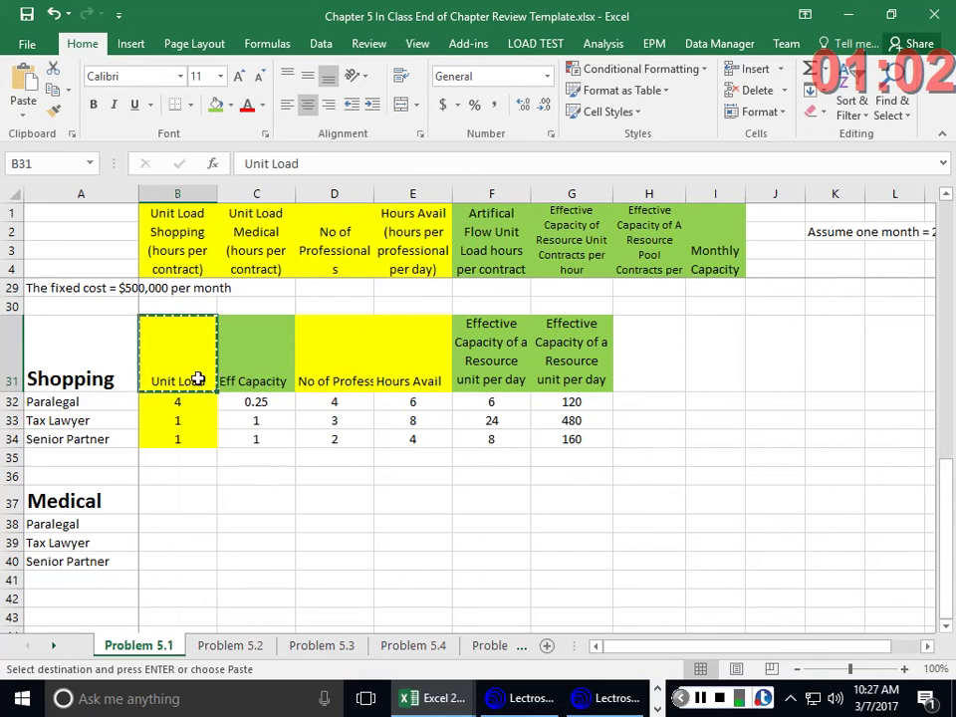
{"action": "right_click", "coordinate": [178, 497]}
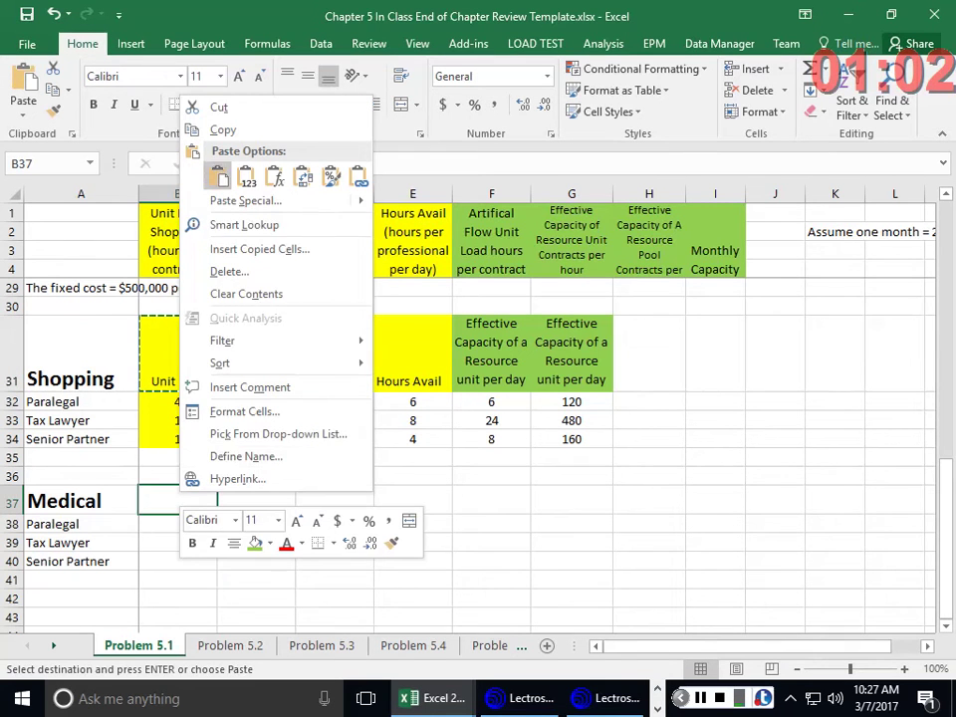
{"action": "left_click", "coordinate": [217, 177]}
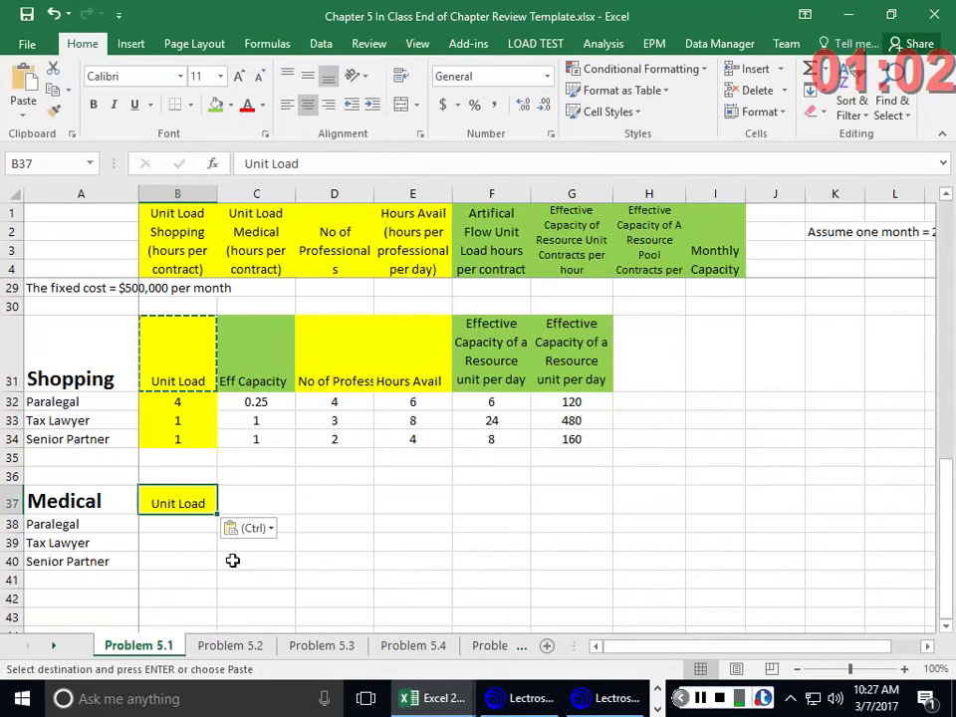
{"action": "left_click", "coordinate": [181, 525]}
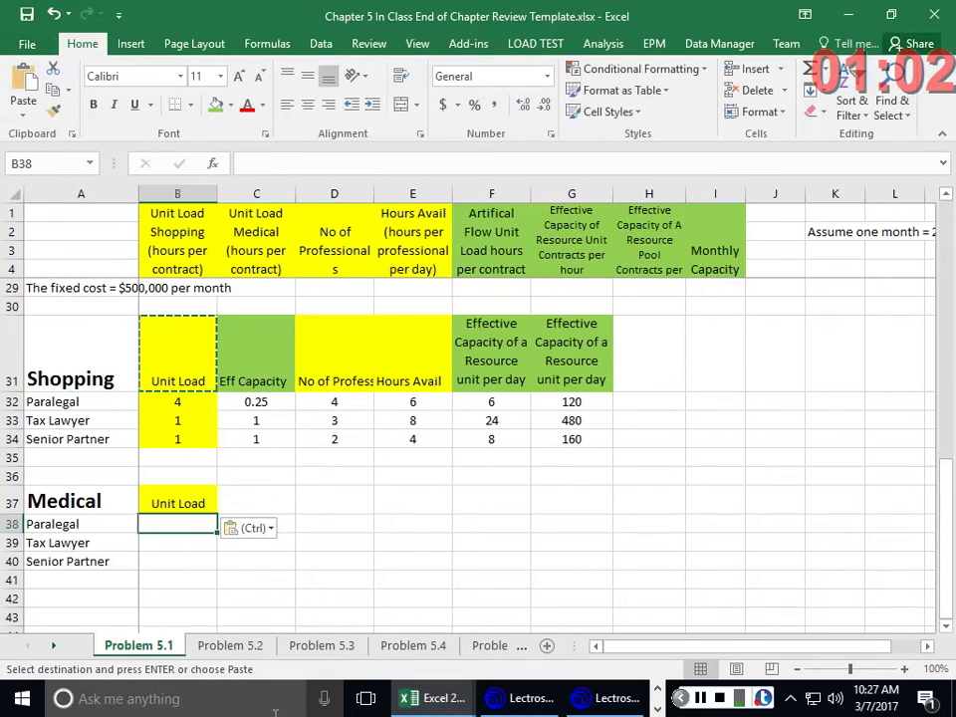
Enter the Medical unit loads 6, 3 and 1 in B38 to B40 and centre them
{"action": "type", "text": "6"}
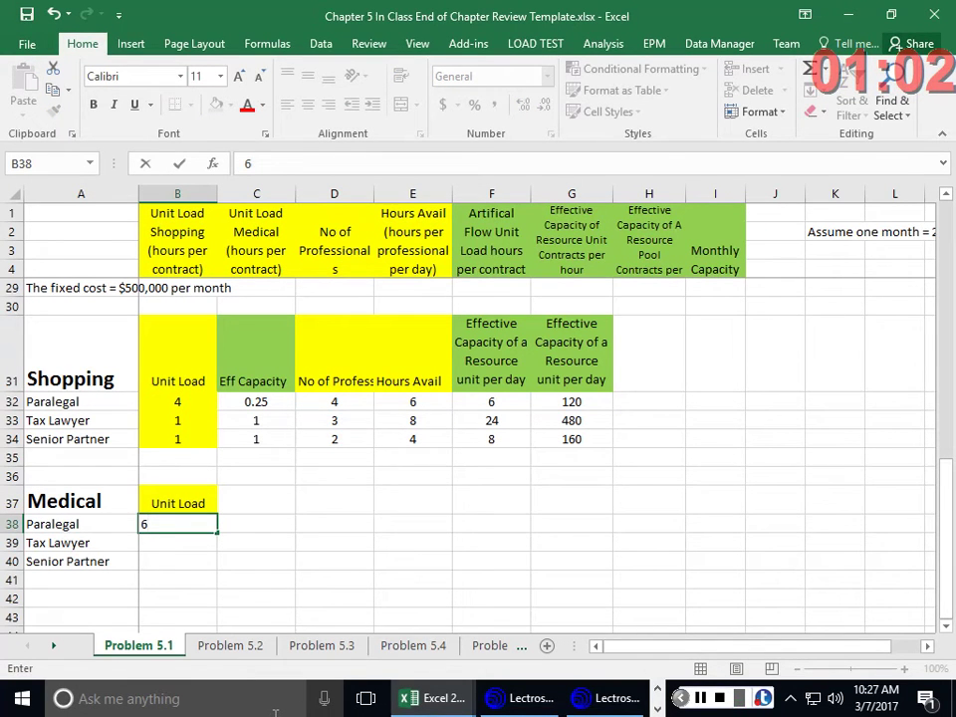
{"action": "key", "text": "Return"}
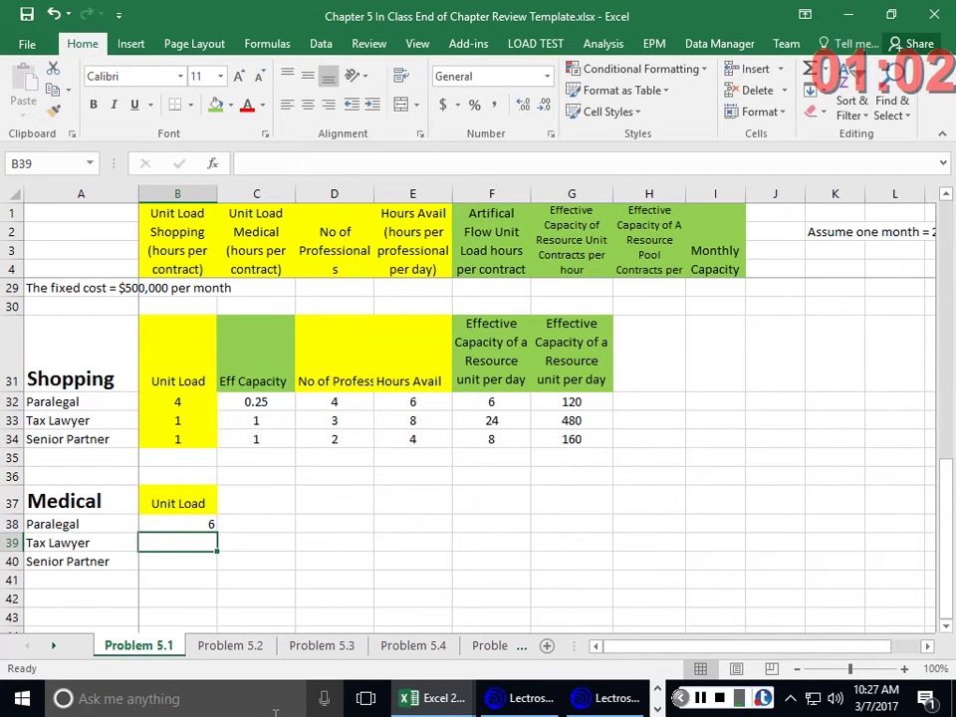
{"action": "type", "text": "3"}
{"action": "key", "text": "Return"}
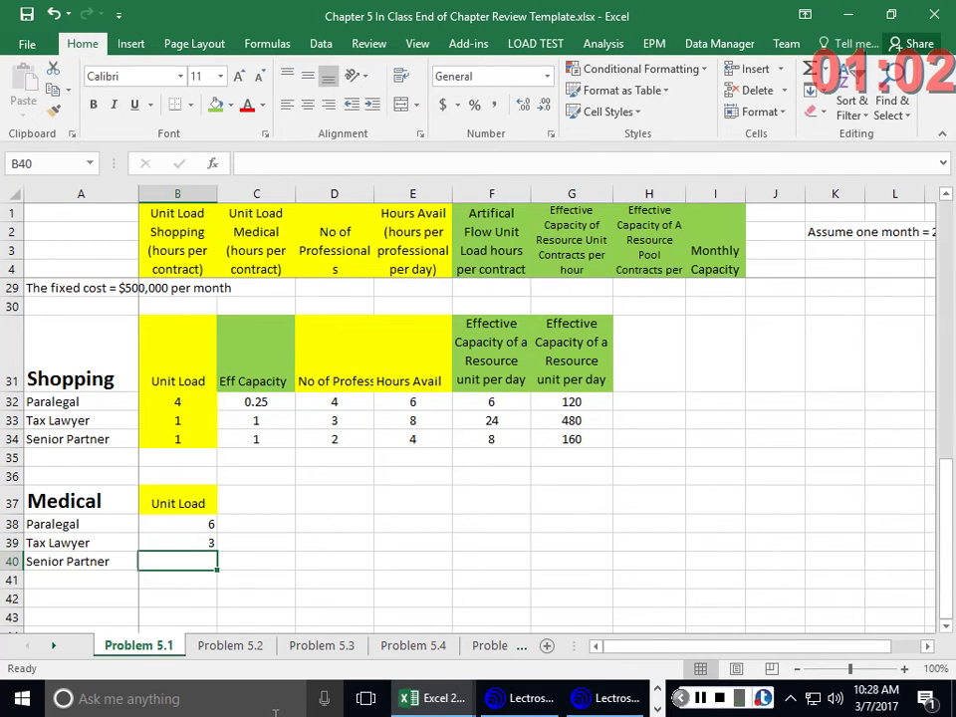
{"action": "type", "text": "1"}
{"action": "key", "text": "Return"}
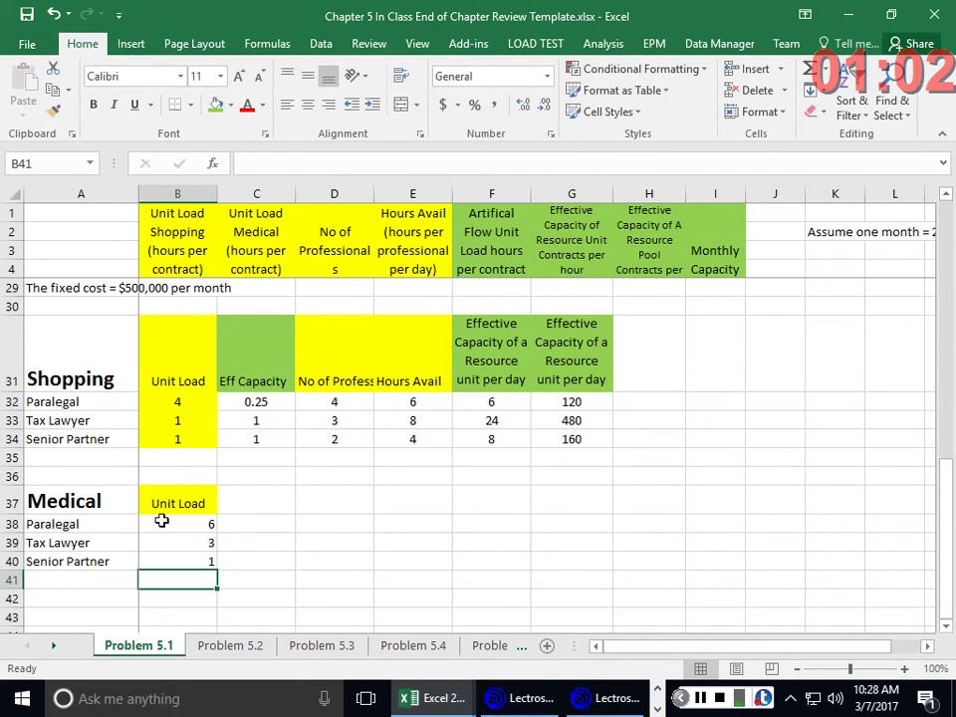
{"action": "left_click_drag", "start_coordinate": [160, 522], "coordinate": [171, 557]}
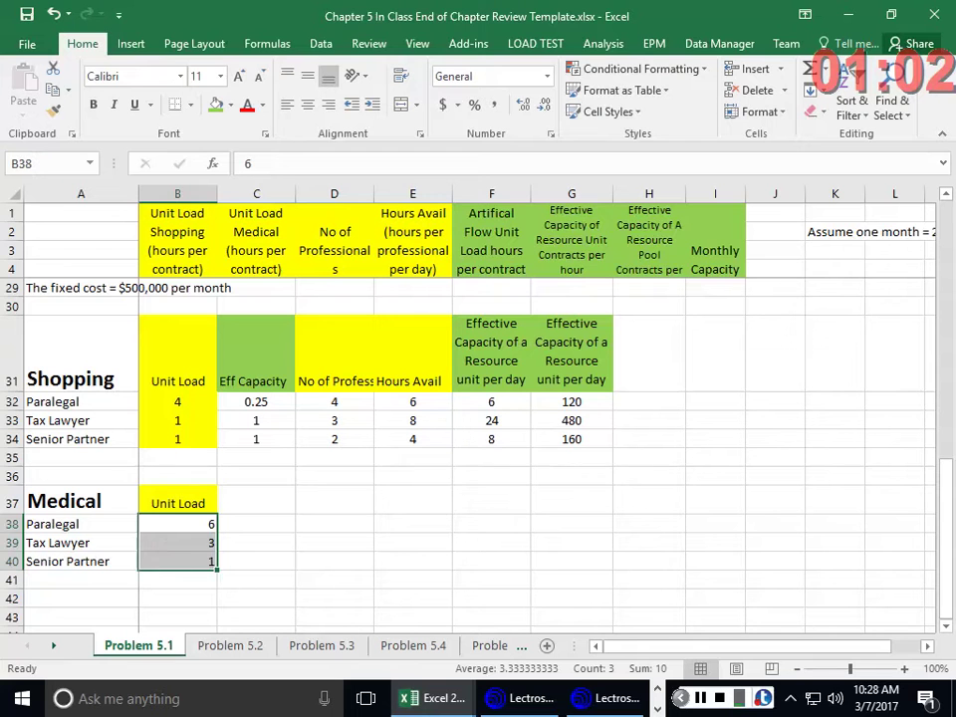
{"action": "left_click", "coordinate": [308, 104]}
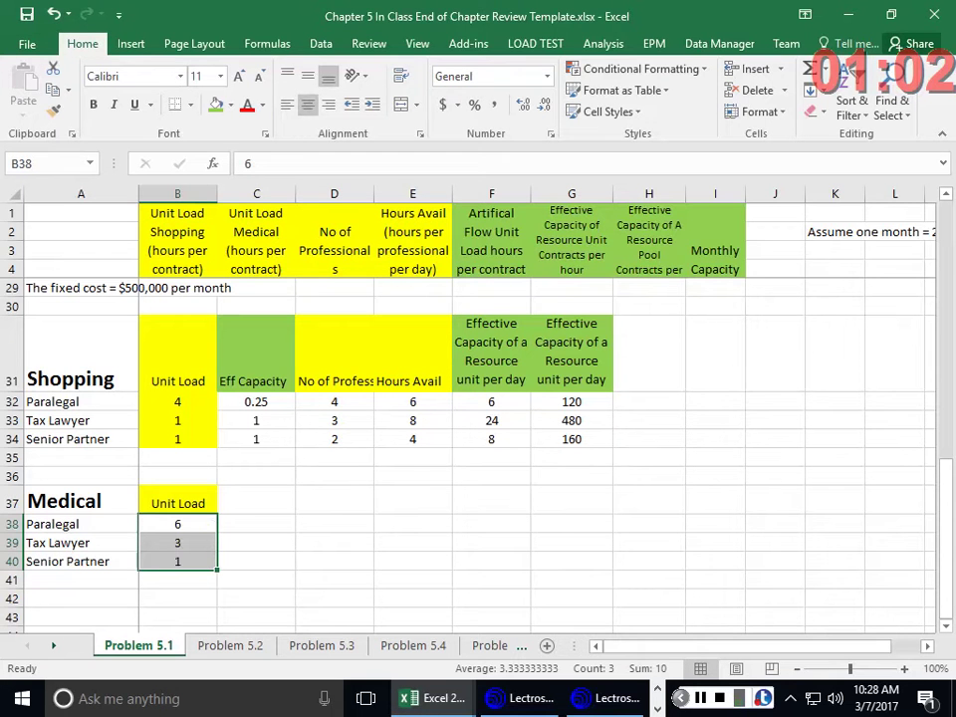
Add the header "Eff Capacity" in C37, enter =1/B38 in C38 and fill the formula down to C40
{"action": "left_click", "coordinate": [261, 506]}
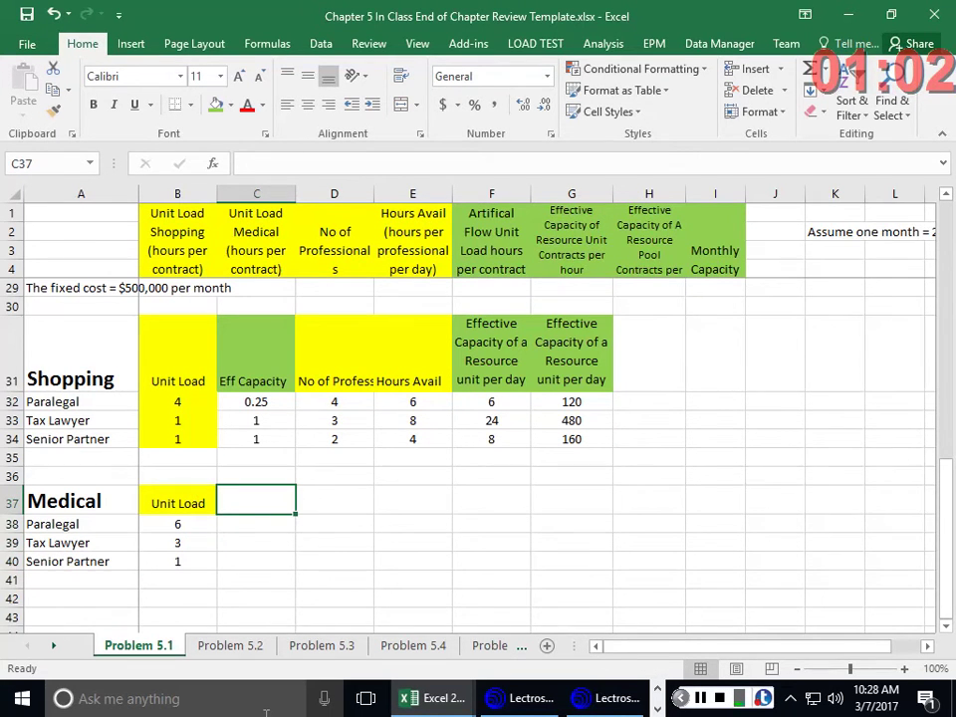
{"action": "type", "text": "Eff Capacity"}
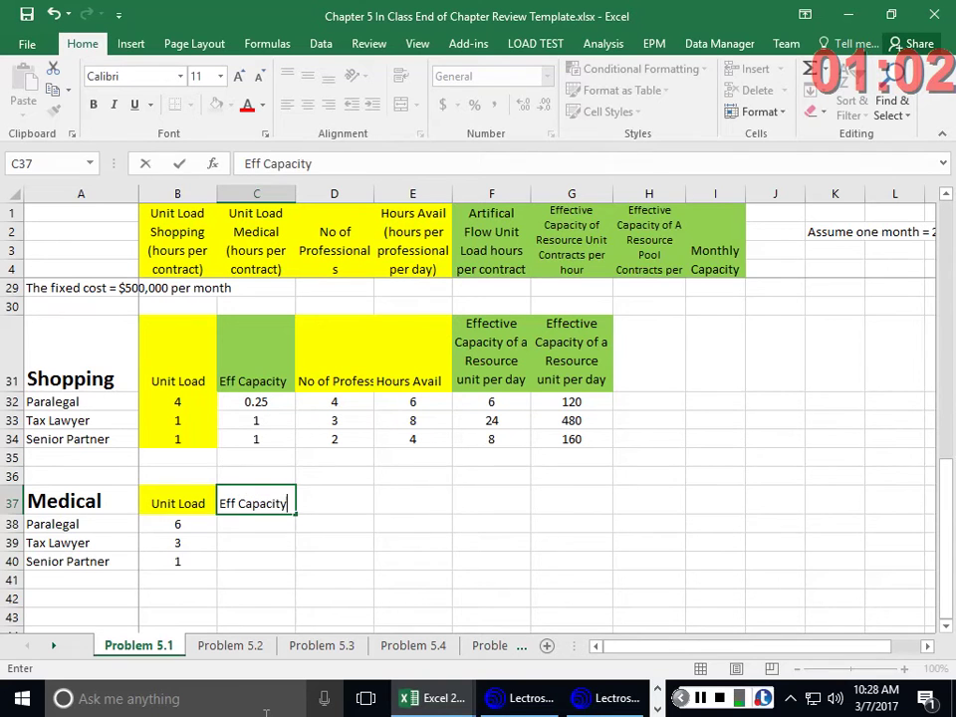
{"action": "key", "text": "Return"}
{"action": "type", "text": "=1"}
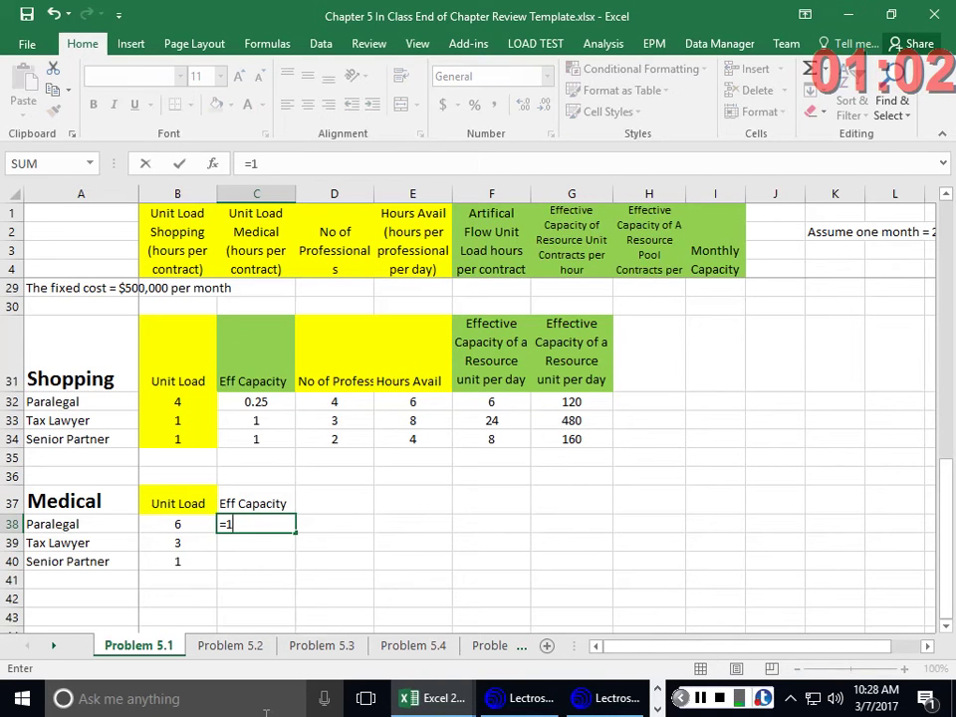
{"action": "type", "text": "/"}
{"action": "left_click", "coordinate": [179, 526]}
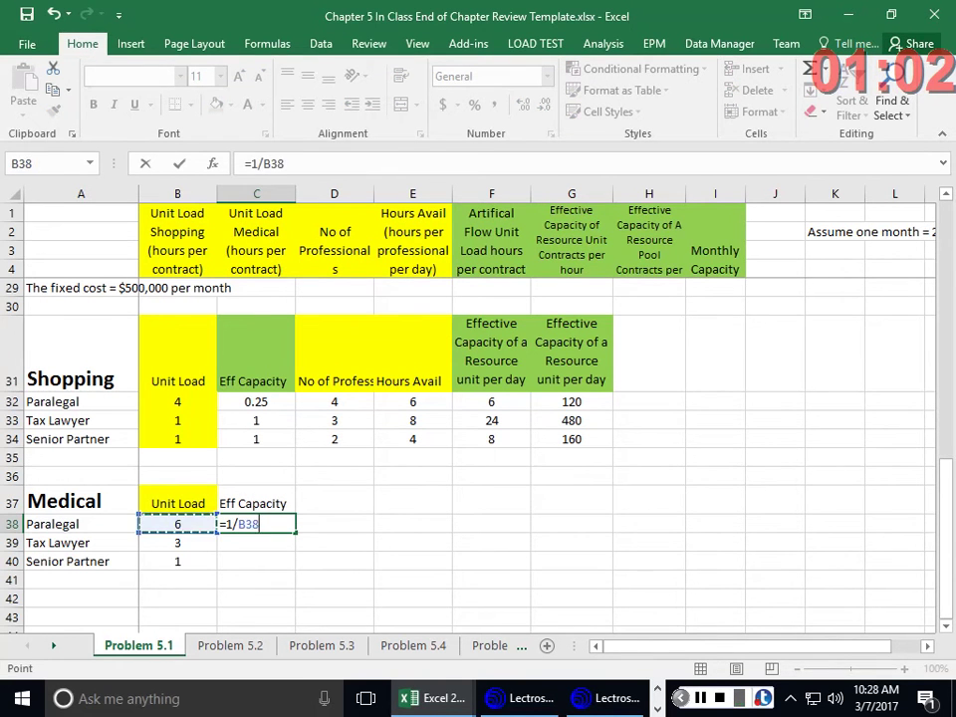
{"action": "key", "text": "Return"}
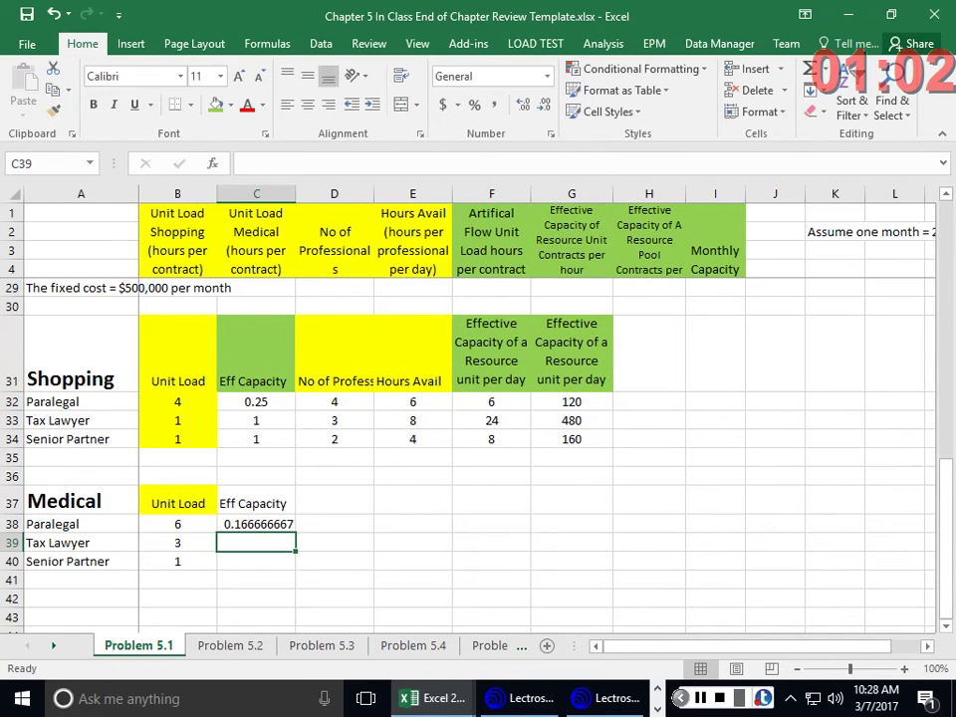
{"action": "left_click", "coordinate": [286, 523]}
{"action": "mouse_move", "coordinate": [296, 535]}
{"action": "left_mouse_down"}
{"action": "mouse_move", "coordinate": [288, 565]}
{"action": "mouse_move", "coordinate": [278, 539]}
{"action": "left_mouse_up"}
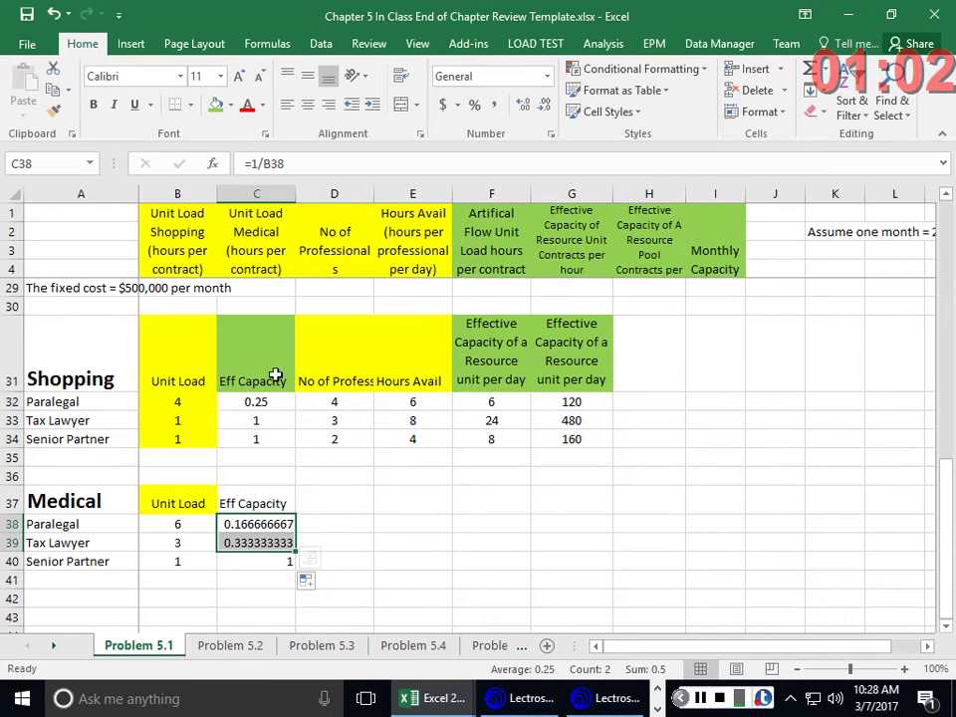
Format the Medical effective capacities in C38 and C39 as Number with two decimal places
{"action": "right_click", "coordinate": [264, 519]}
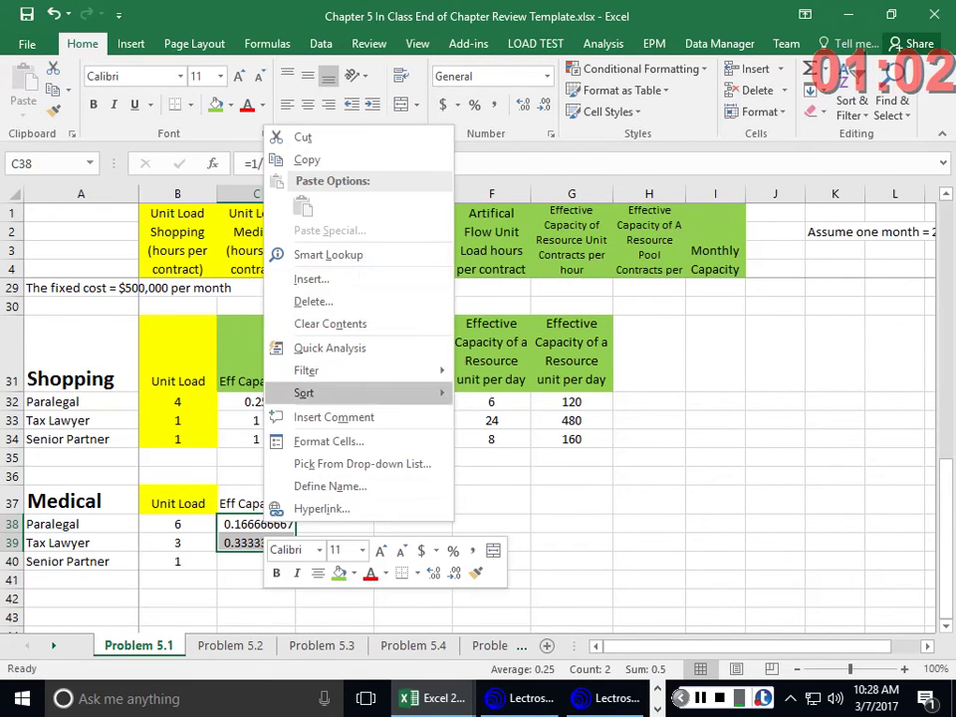
{"action": "left_click", "coordinate": [328, 441]}
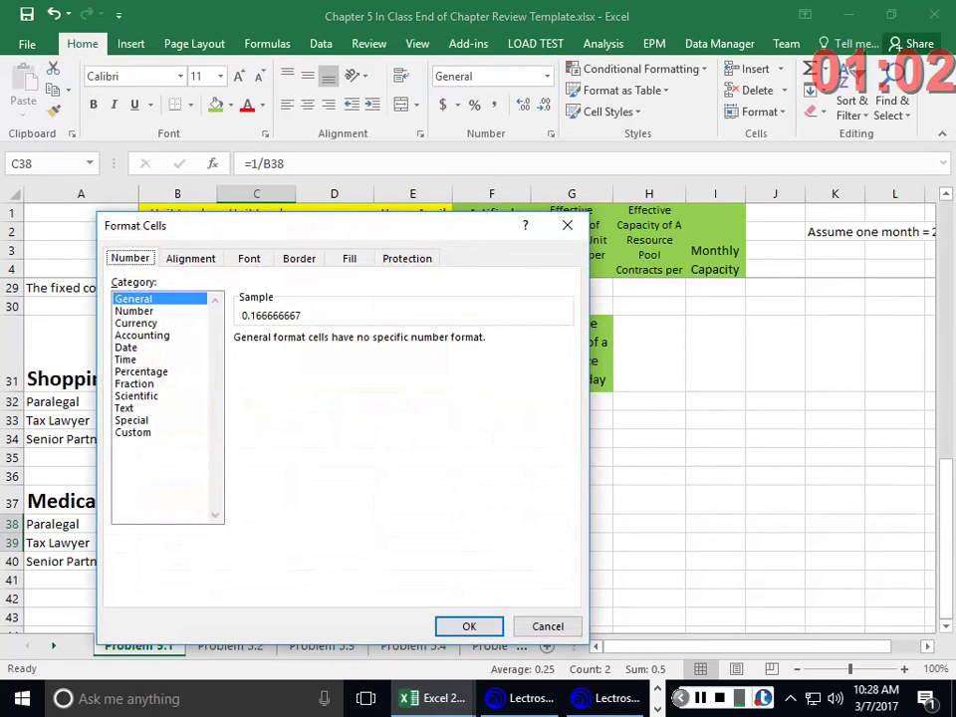
{"action": "key", "text": "Down"}
{"action": "key", "text": "Return"}
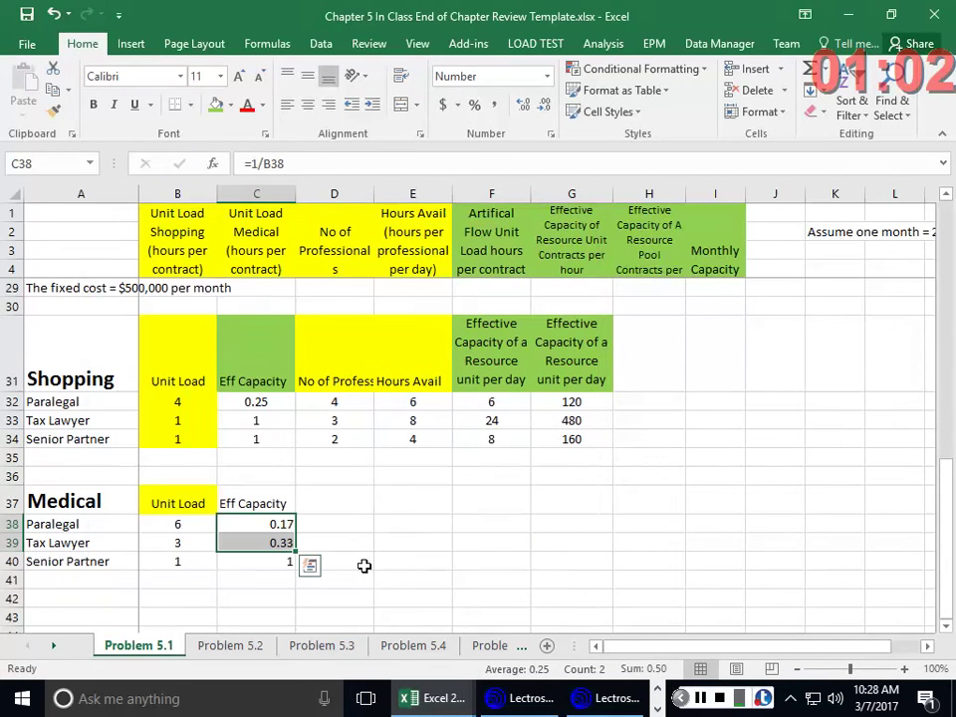
{"action": "left_click", "coordinate": [285, 541]}
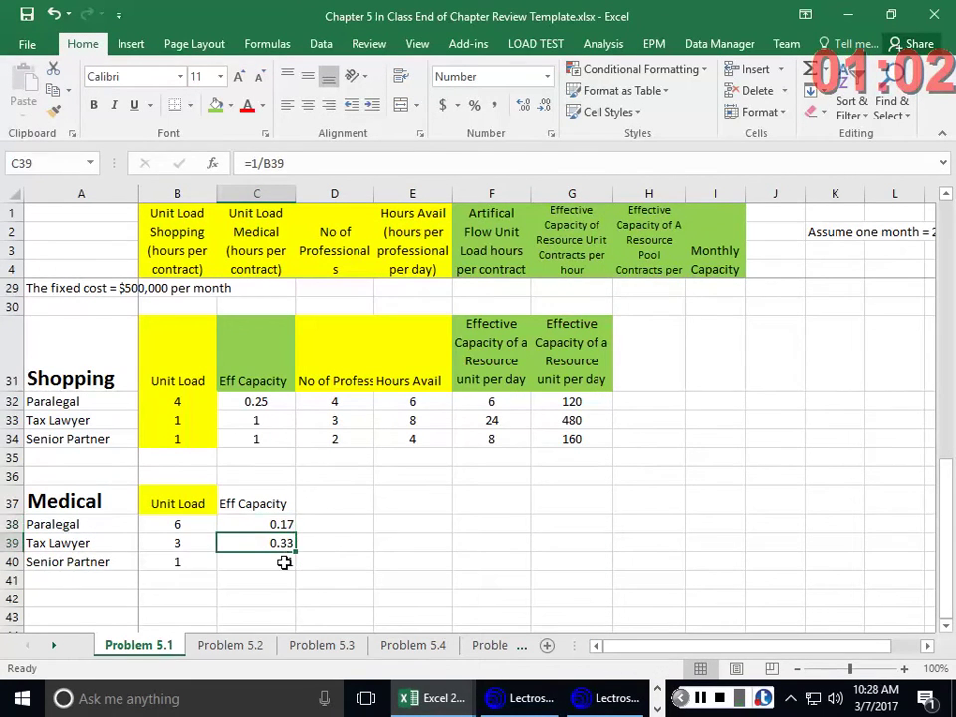
{"action": "left_click", "coordinate": [284, 561]}
Fill the Medical table's "Eff Capacity" header in C37 with green
{"action": "left_click", "coordinate": [345, 500]}
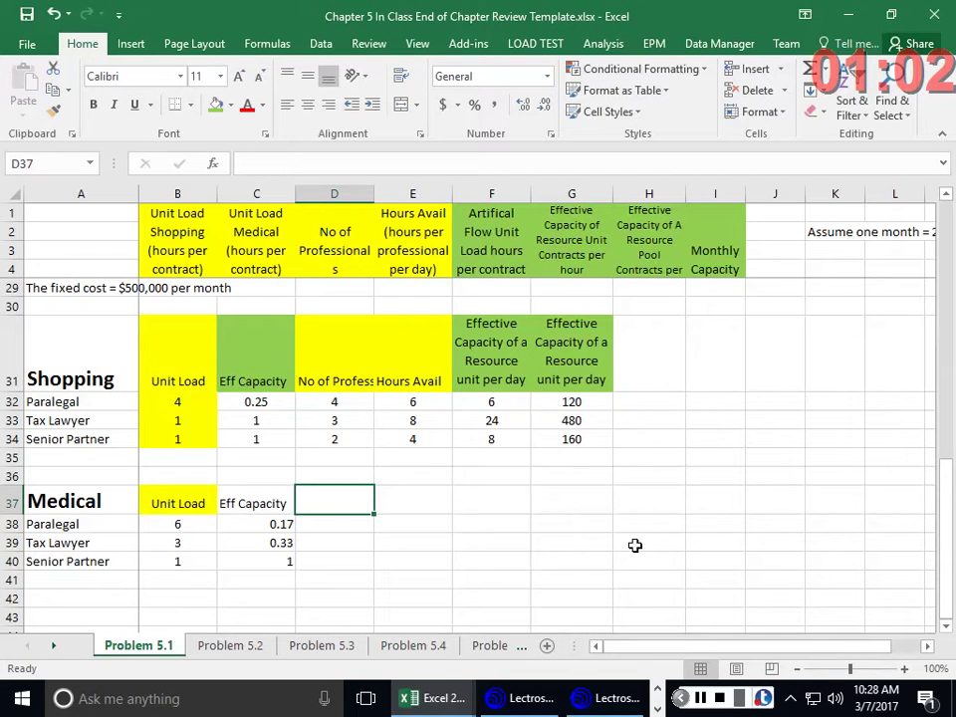
{"action": "left_click", "coordinate": [267, 500]}
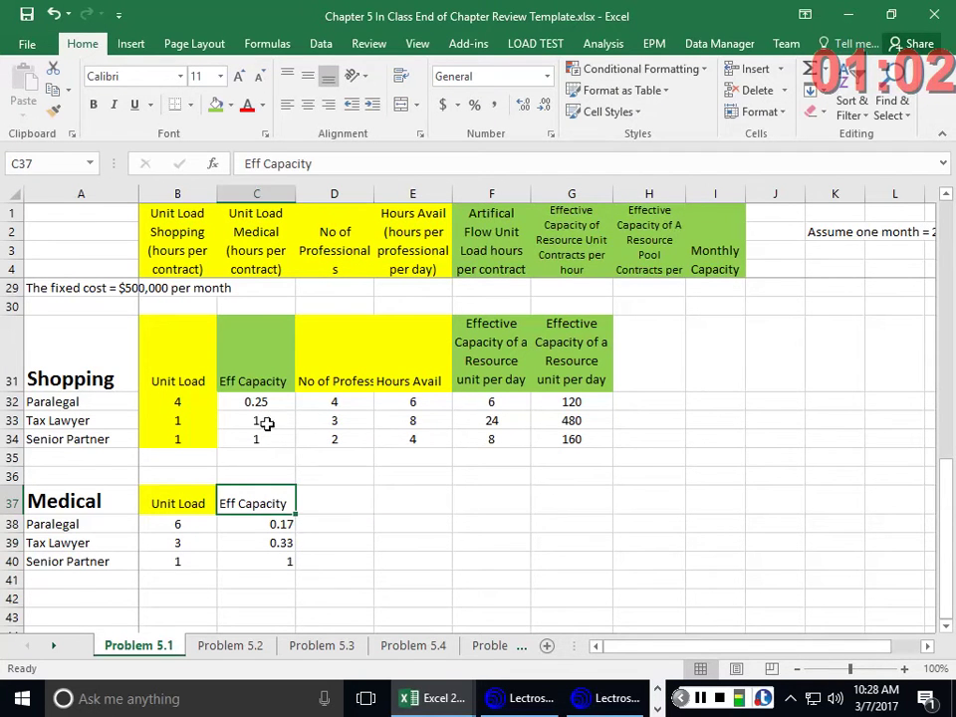
{"action": "left_click", "coordinate": [215, 104]}
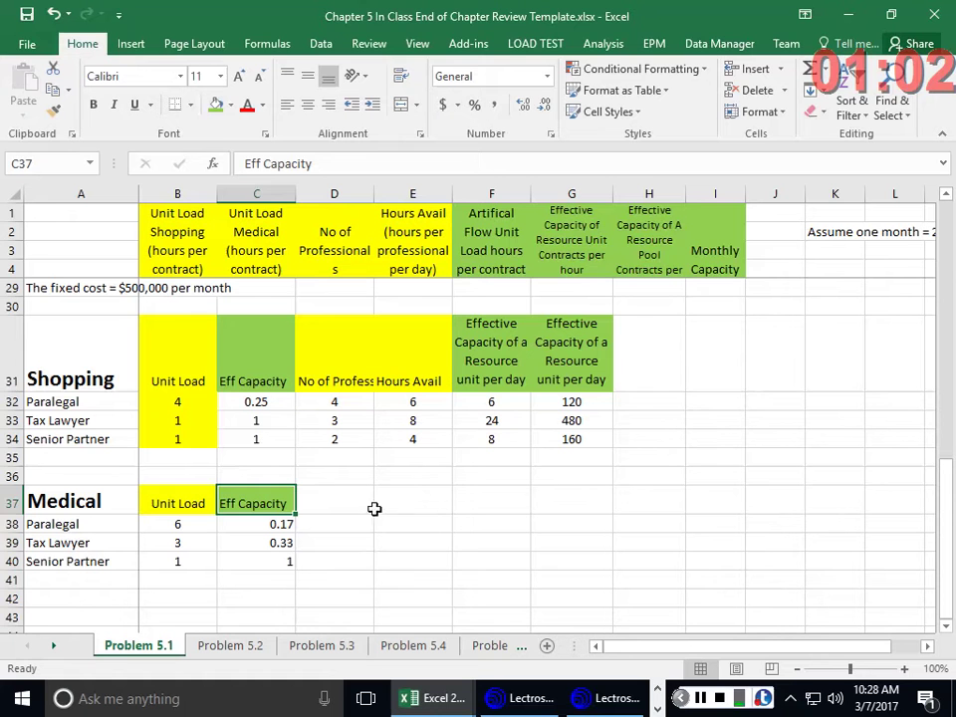
{"action": "left_click", "coordinate": [340, 504]}
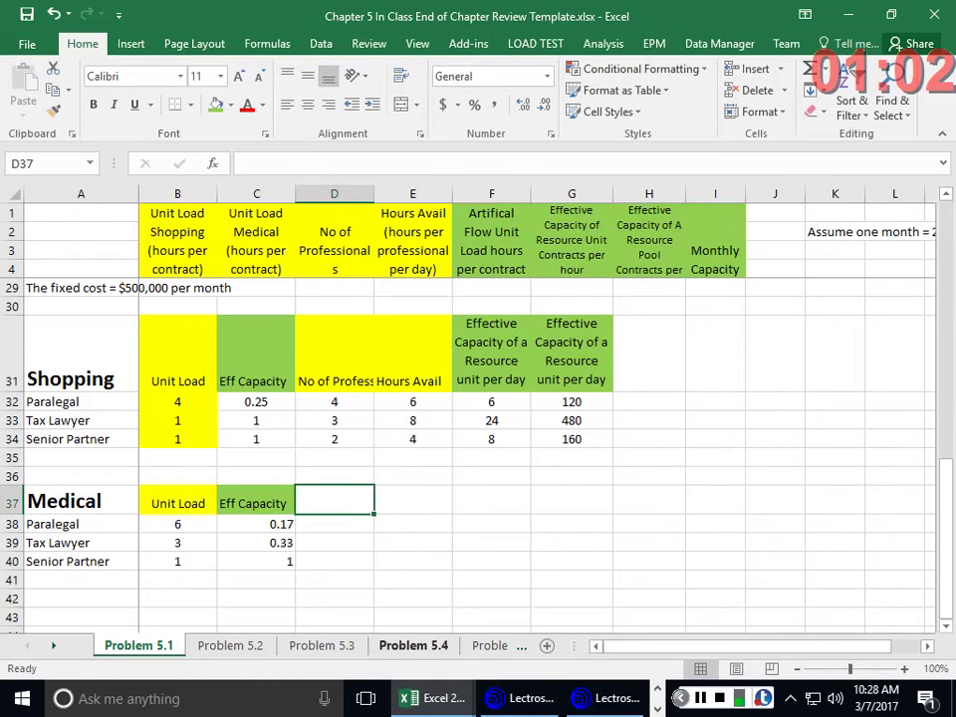
Copy the Shopping table's No of Professionals and Hours Avail columns, D31:E34, into the Medical table starting at D37
{"action": "left_click", "coordinate": [357, 382]}
{"action": "left_click_drag", "start_coordinate": [357, 381], "coordinate": [399, 431]}
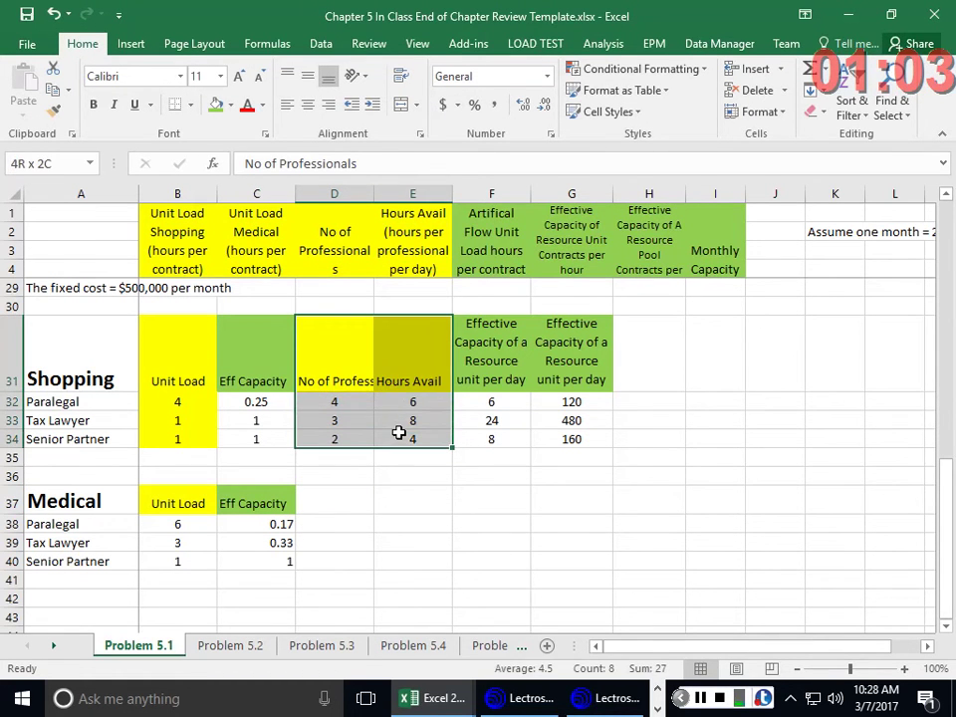
{"action": "right_click", "coordinate": [399, 433]}
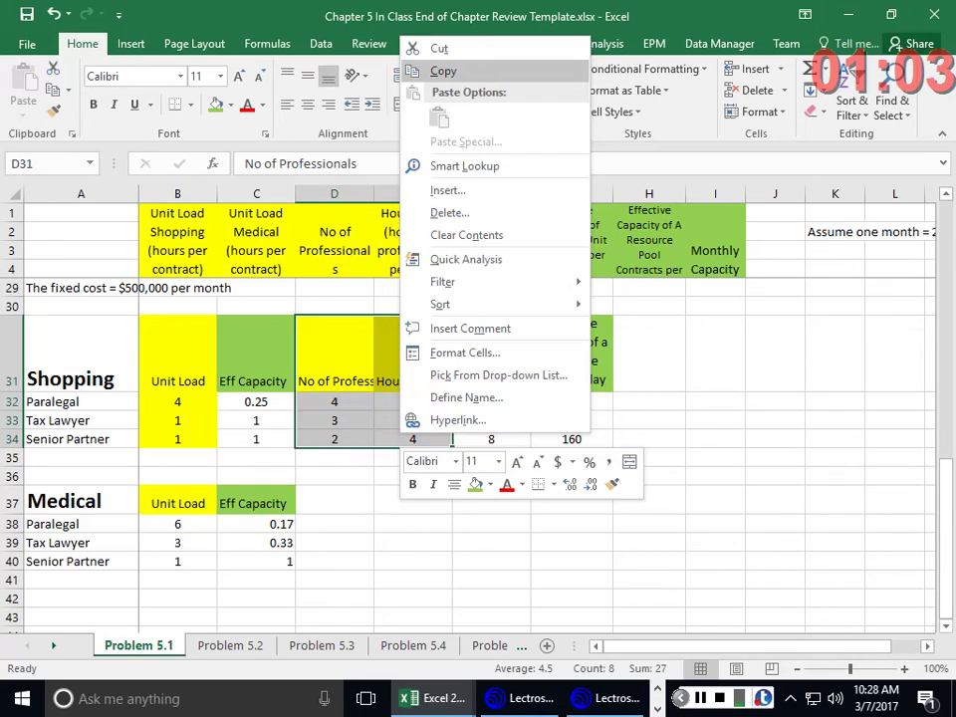
{"action": "left_click", "coordinate": [443, 71]}
{"action": "left_click", "coordinate": [349, 506]}
{"action": "right_click", "coordinate": [349, 506]}
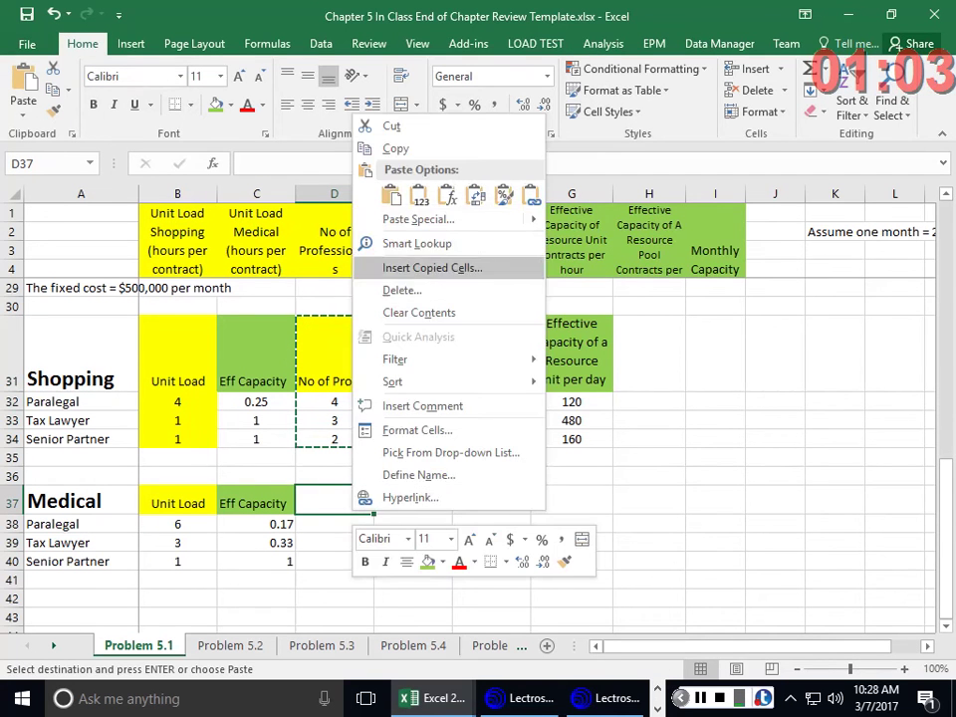
{"action": "left_click", "coordinate": [390, 195]}
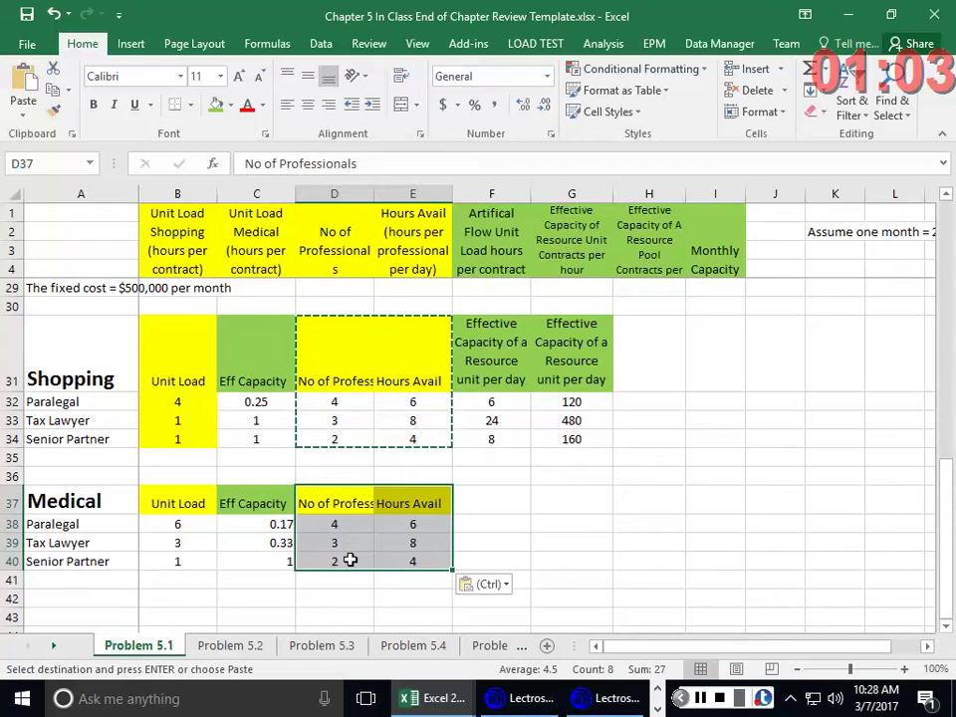
{"action": "left_click", "coordinate": [440, 529]}
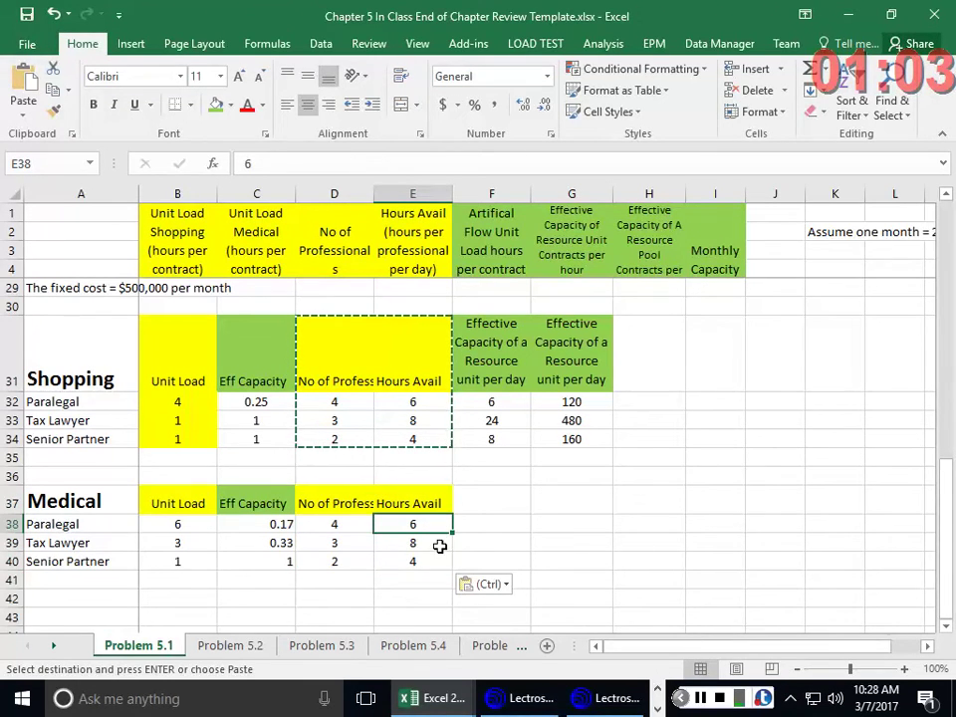
{"action": "left_click", "coordinate": [438, 546]}
{"action": "left_click", "coordinate": [430, 561]}
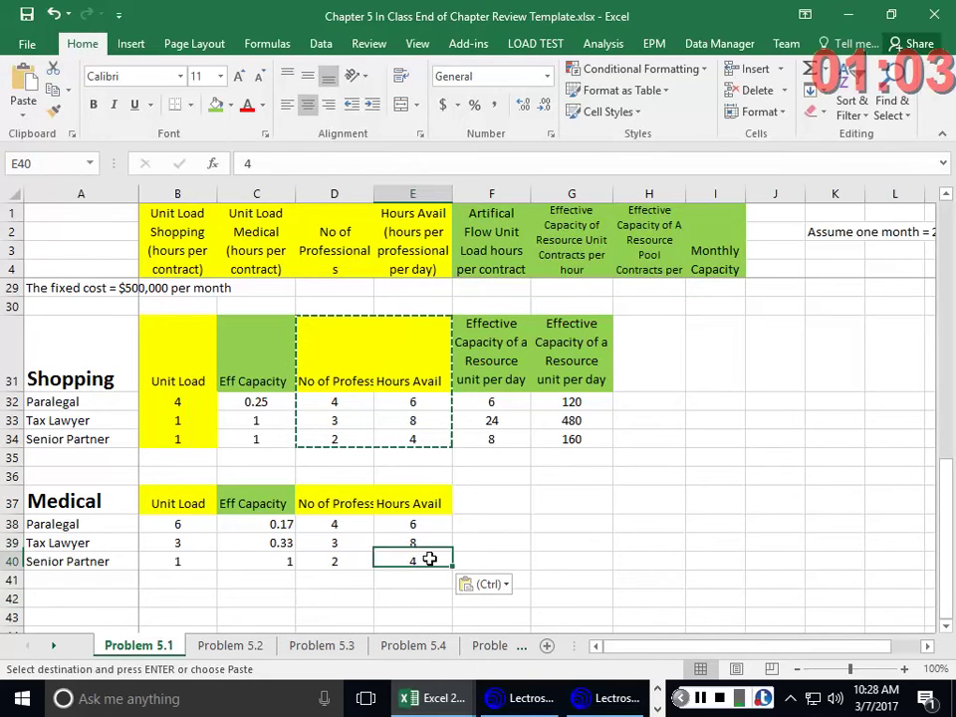
Copy the two green Effective Capacity columns with their formulas, F31:G34, into the Medical table starting at F37
{"action": "left_click", "coordinate": [566, 563]}
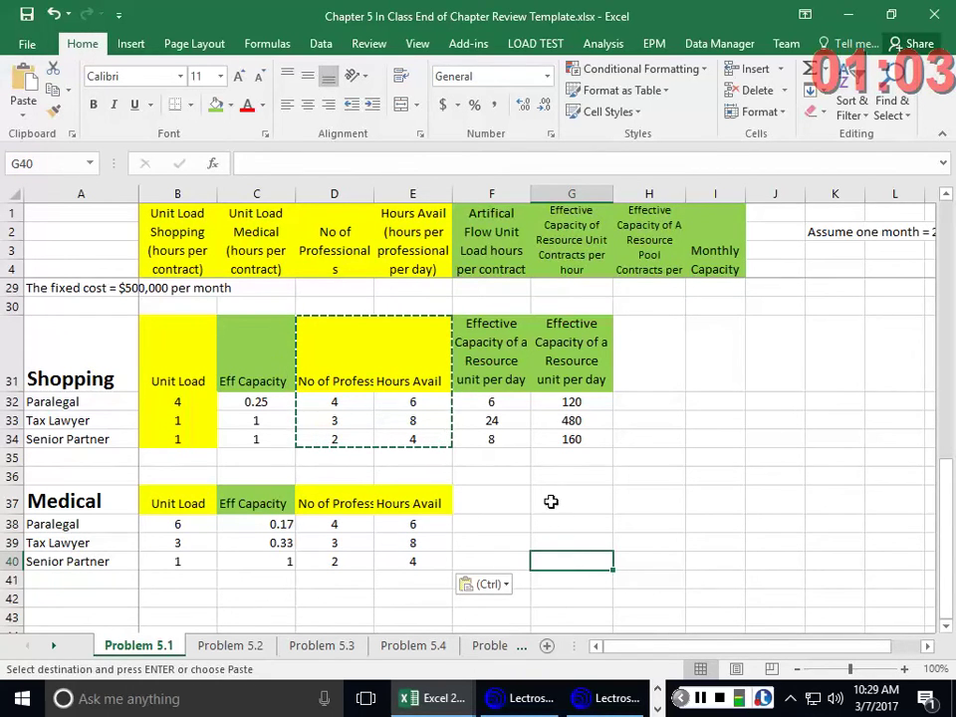
{"action": "left_click_drag", "start_coordinate": [494, 324], "coordinate": [573, 433]}
{"action": "right_click", "coordinate": [574, 434]}
{"action": "left_click", "coordinate": [620, 68]}
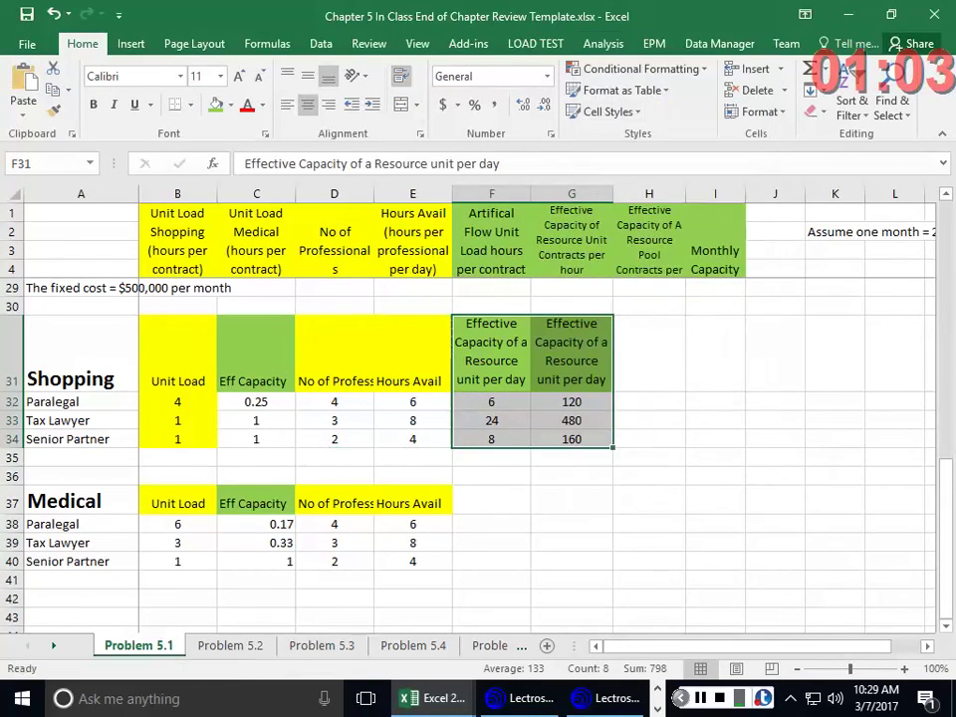
{"action": "left_click", "coordinate": [499, 495]}
{"action": "right_click", "coordinate": [498, 495]}
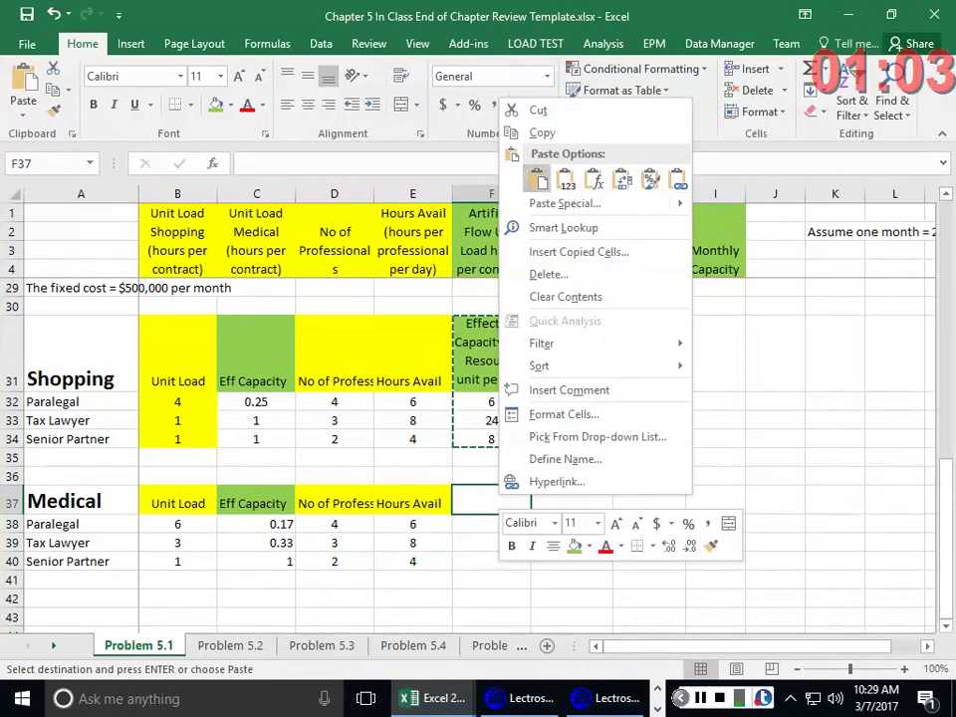
{"action": "left_click", "coordinate": [513, 179]}
Check the copied formulas for Medical effective capacity in F38 to F40 and G38
{"action": "left_click", "coordinate": [491, 572]}
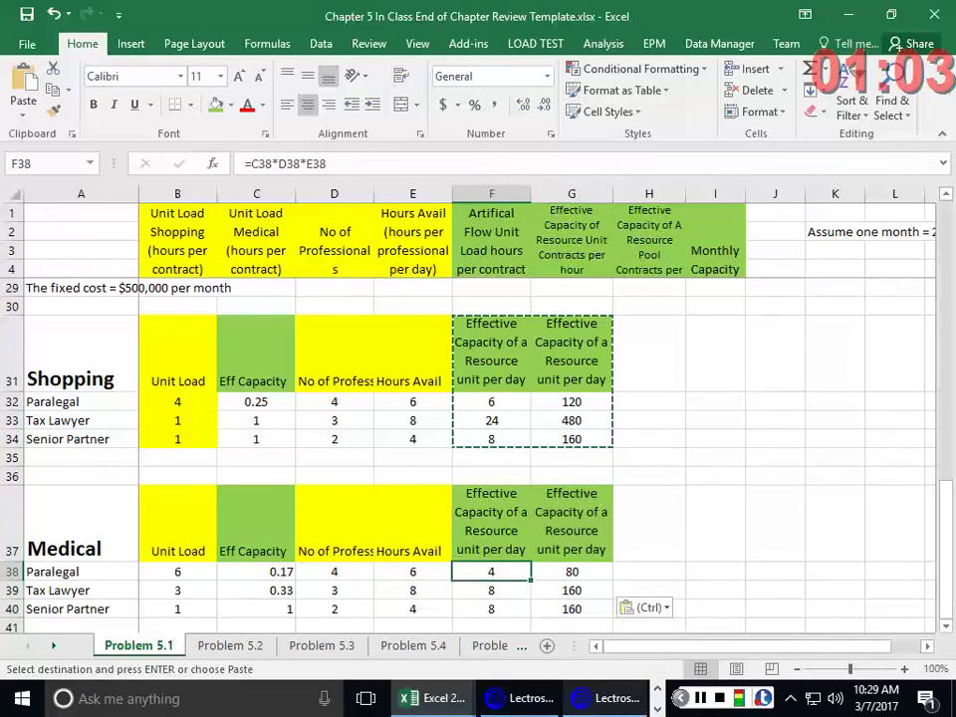
{"action": "key", "text": "F2"}
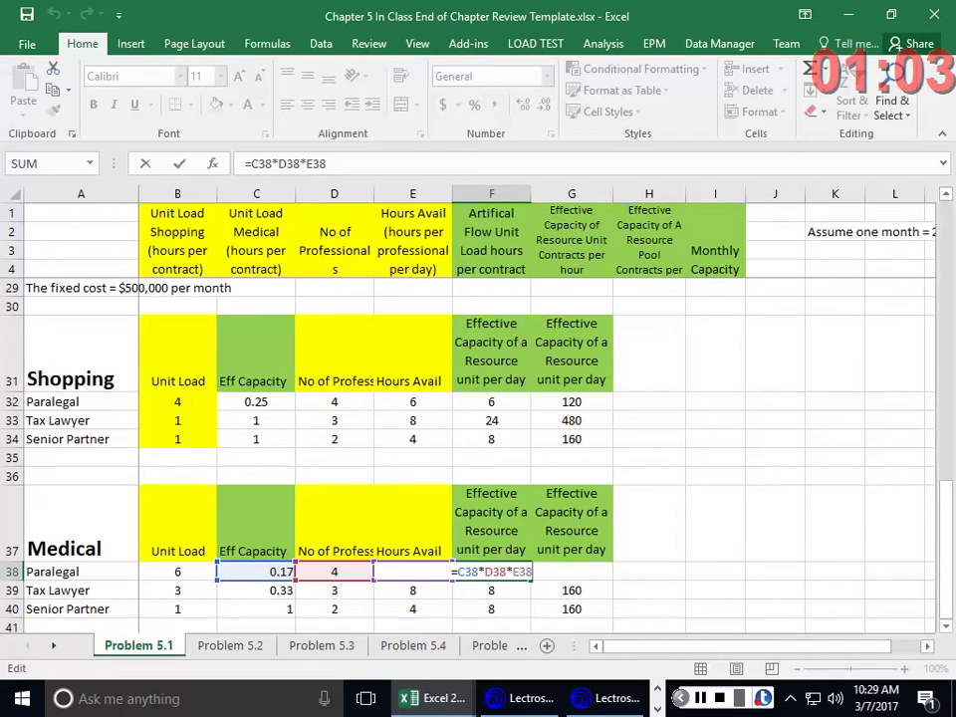
{"action": "key", "text": "Return"}
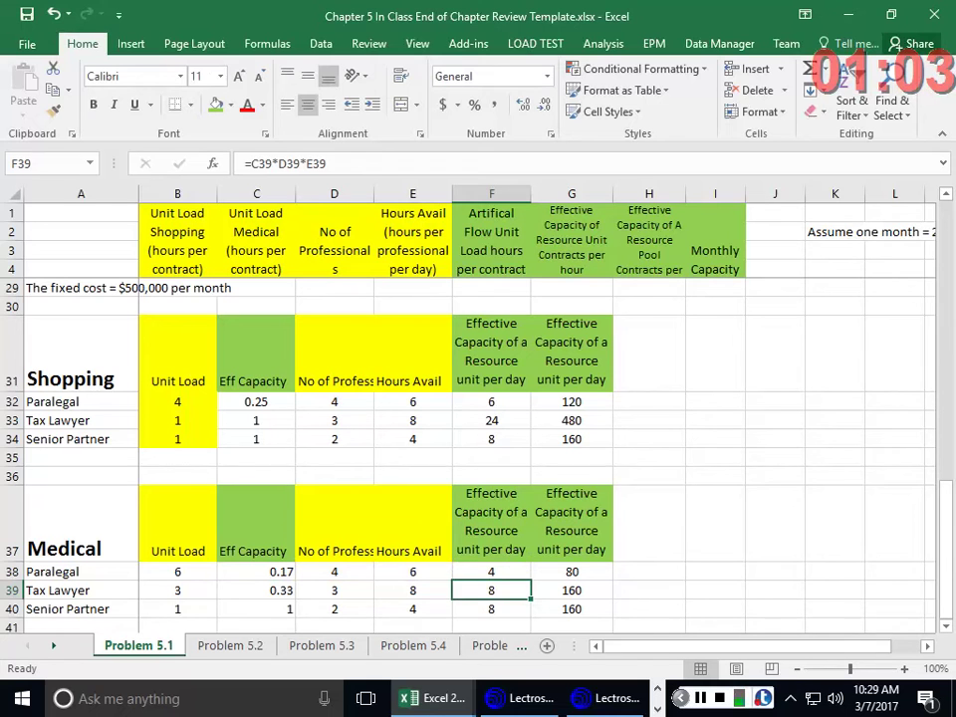
{"action": "left_click", "coordinate": [491, 572]}
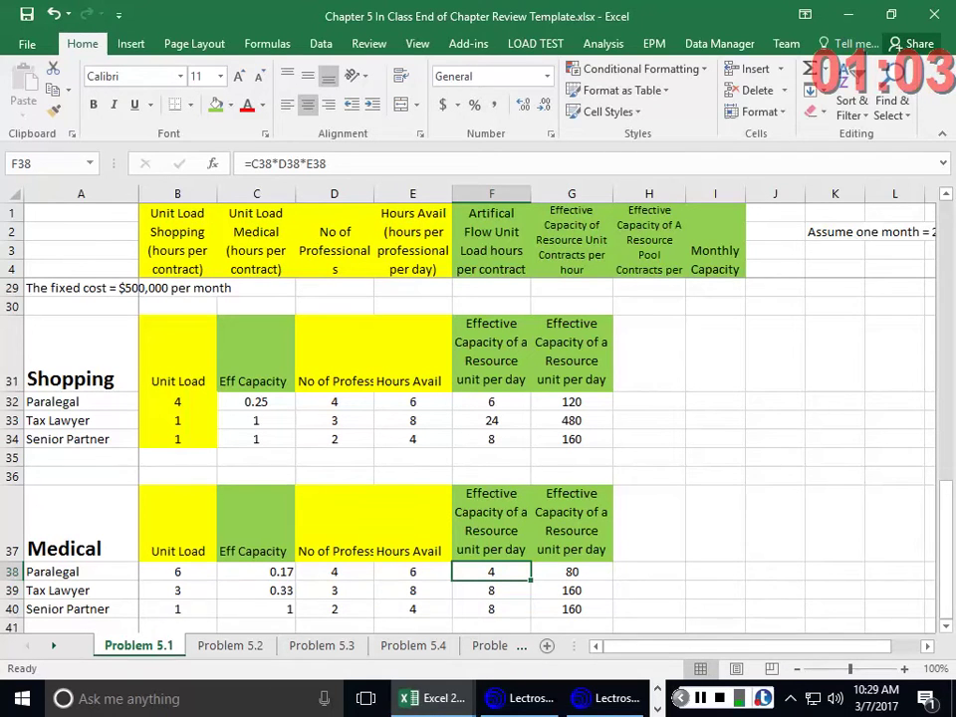
{"action": "left_click", "coordinate": [491, 590]}
{"action": "left_click", "coordinate": [491, 609]}
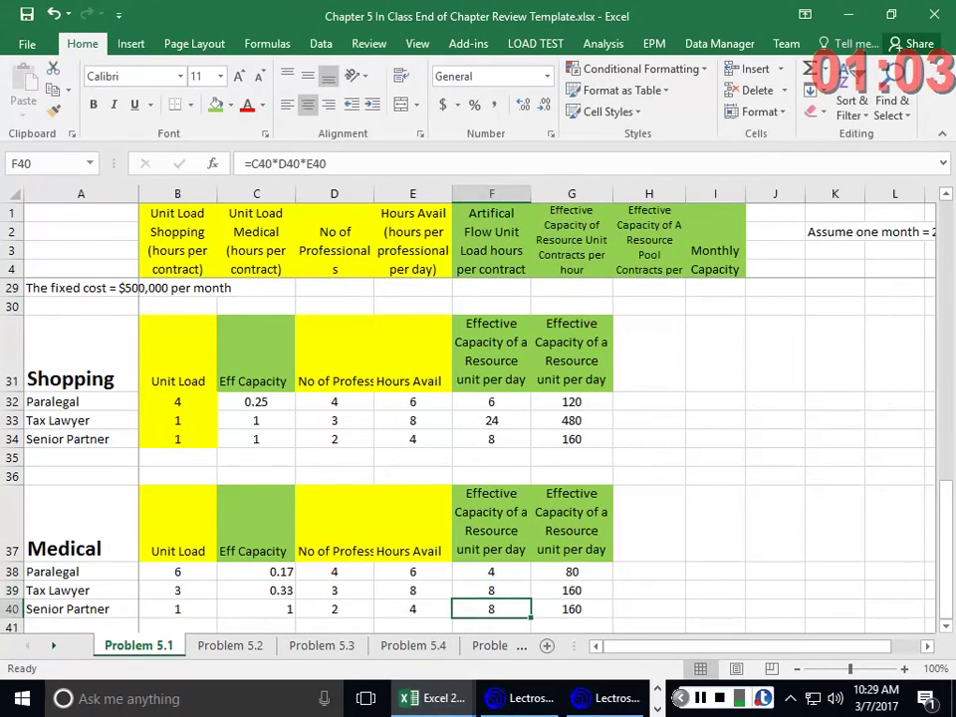
{"action": "left_click", "coordinate": [491, 572]}
{"action": "left_click", "coordinate": [571, 572]}
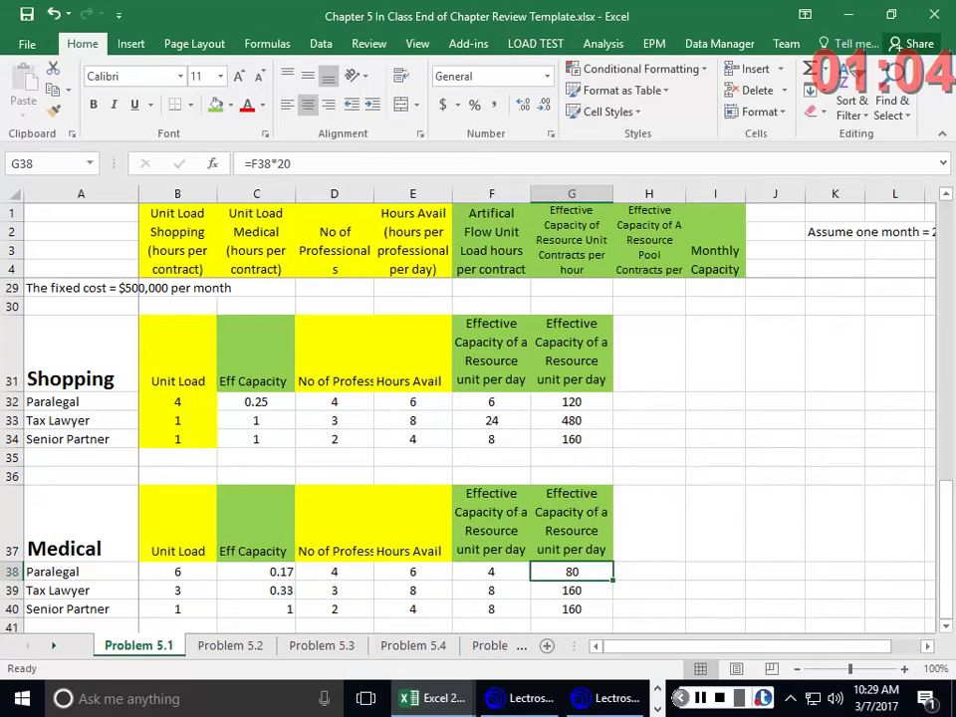
Change the Shopping table's header in G31 to "Effective Capacity of a Resource unit per month"
{"action": "left_click", "coordinate": [600, 380]}
{"action": "double_click", "coordinate": [605, 379]}
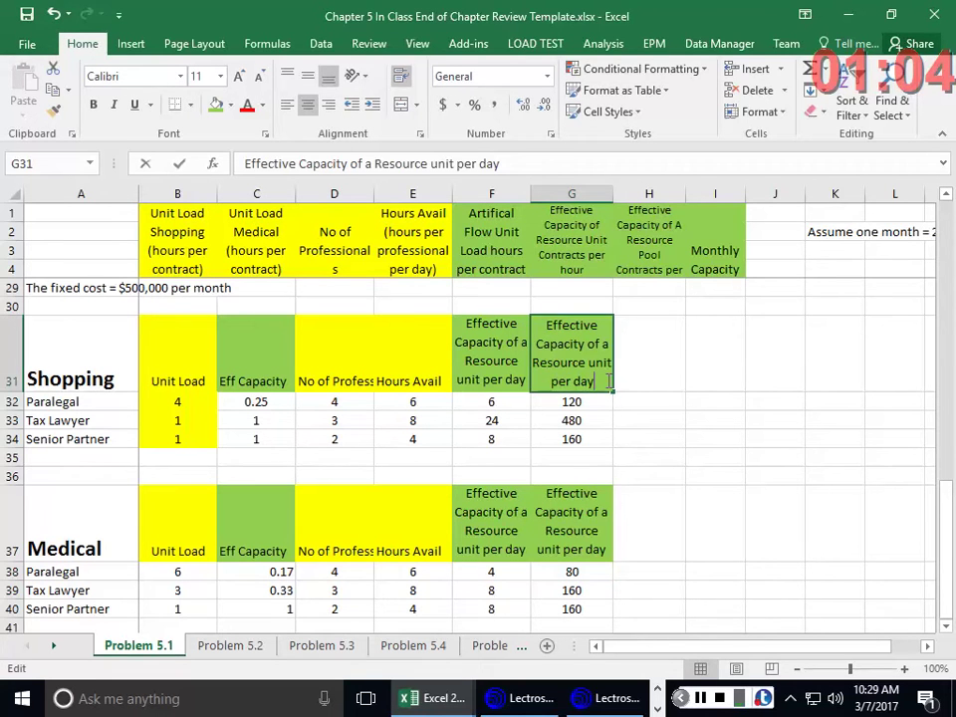
{"action": "key", "text": "BackSpace"}
{"action": "key", "text": "BackSpace"}
{"action": "key", "text": "BackSpace"}
{"action": "key", "text": "BackSpace"}
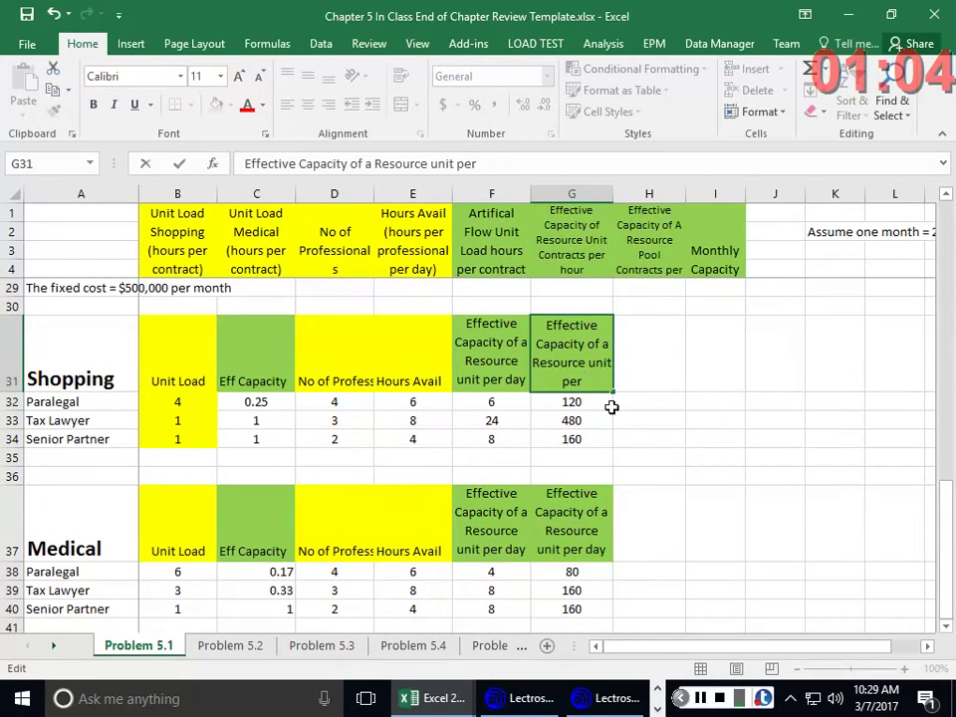
{"action": "type", "text": "month"}
{"action": "key", "text": "Return"}
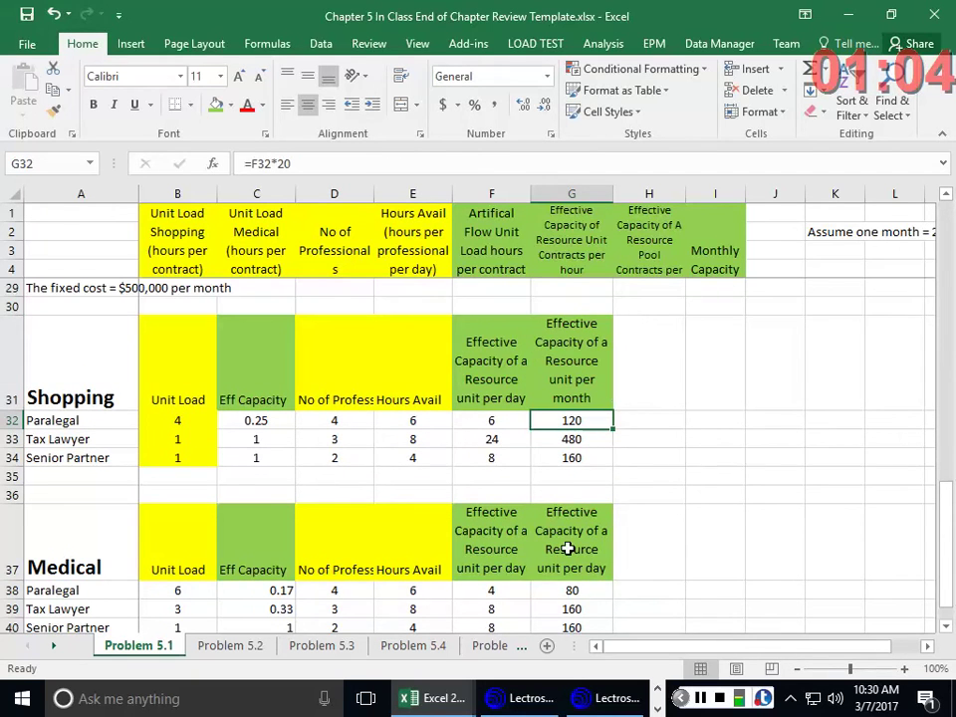
Change the Medical table's header in G37 to "Effective Capacity of a Resource unit per month"
{"action": "scroll", "coordinate": [581, 557], "scroll_direction": "down", "scroll_amount": 1}
{"action": "double_click", "coordinate": [597, 428]}
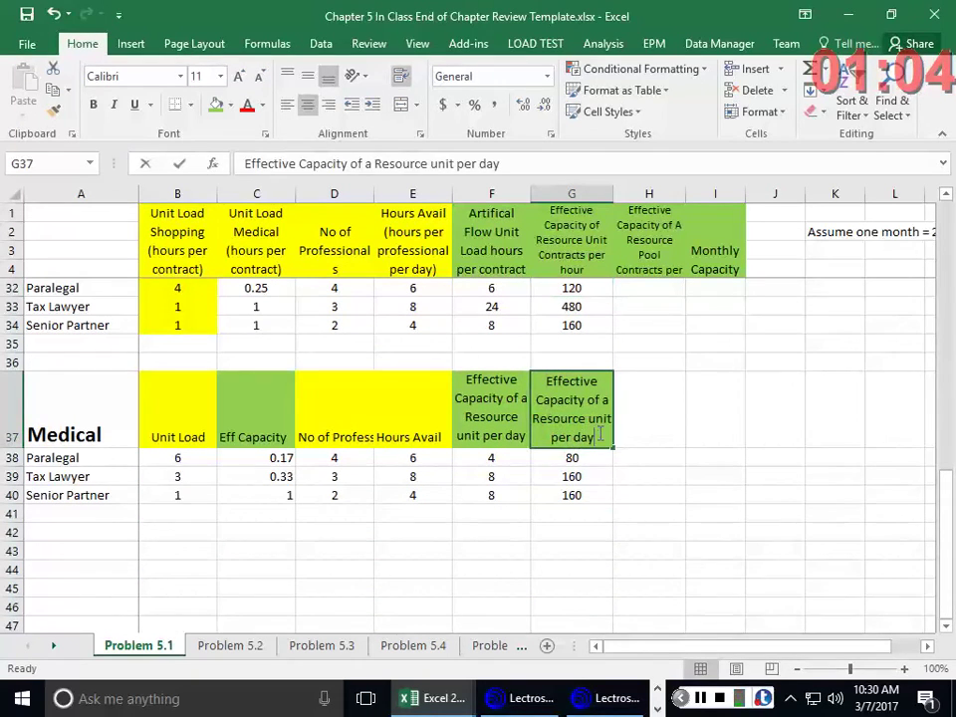
{"action": "key", "text": "BackSpace"}
{"action": "key", "text": "BackSpace"}
{"action": "key", "text": "BackSpace"}
{"action": "key", "text": "BackSpace"}
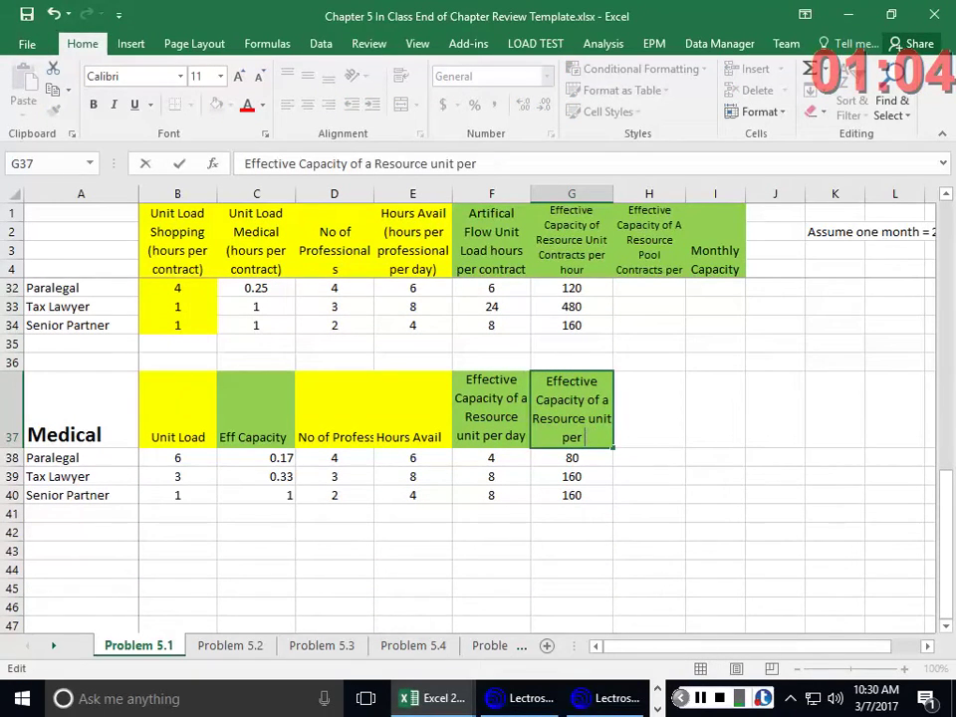
{"action": "type", "text": "month"}
{"action": "key", "text": "Return"}
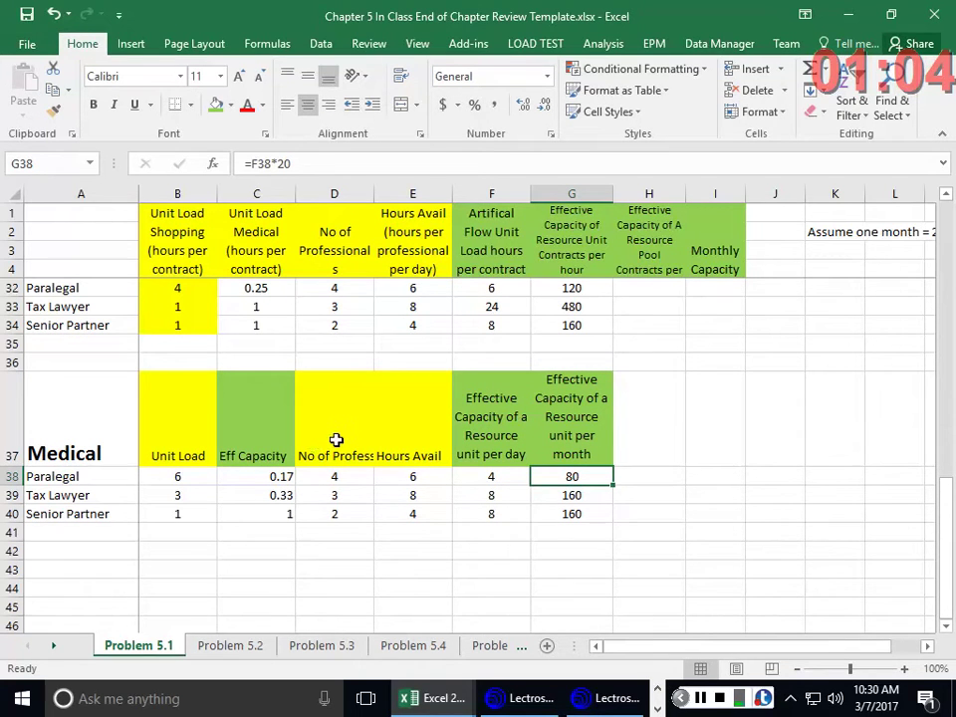
Check the Shopping and Medical revenues in B27:C27 and enter "Which is more profitable?" in A42 below the Medical table
{"action": "scroll", "coordinate": [334, 442], "scroll_direction": "up", "scroll_amount": 3}
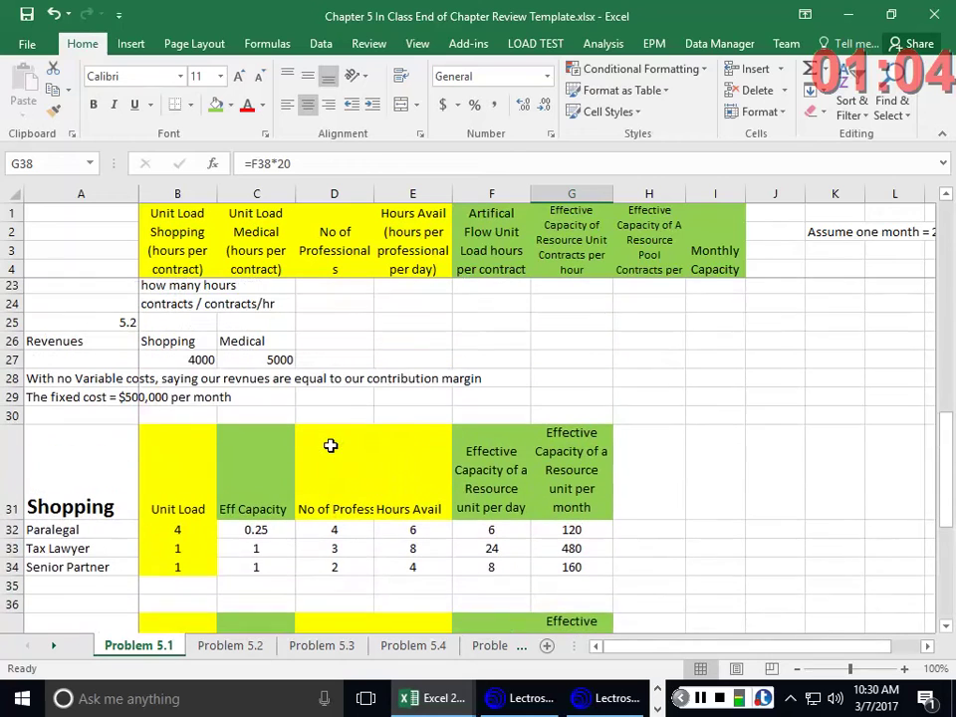
{"action": "left_click", "coordinate": [197, 362]}
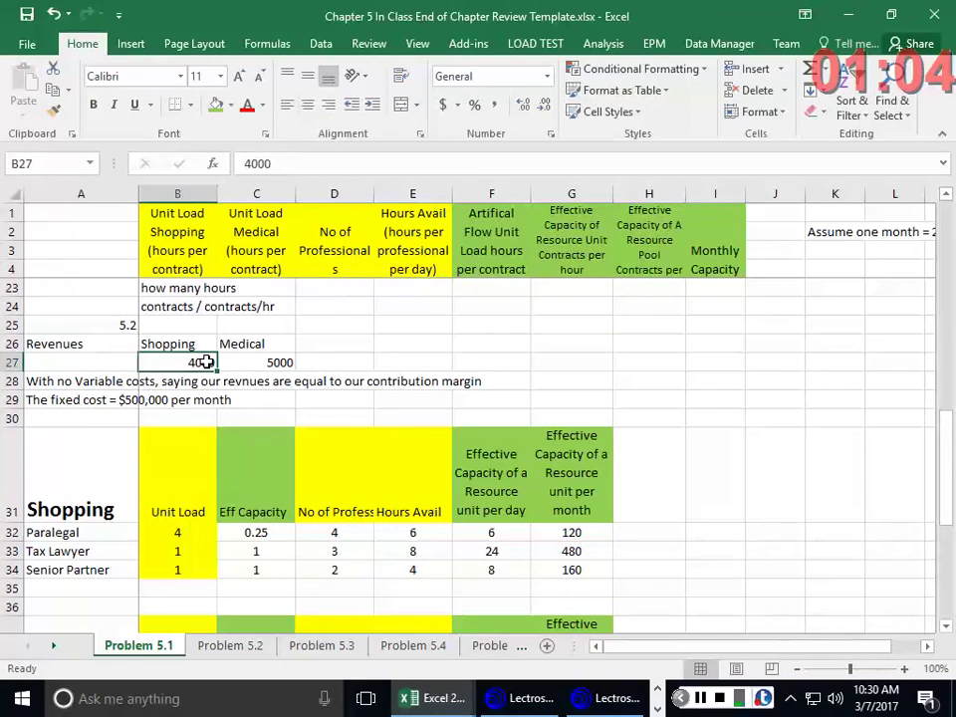
{"action": "left_click", "coordinate": [273, 363]}
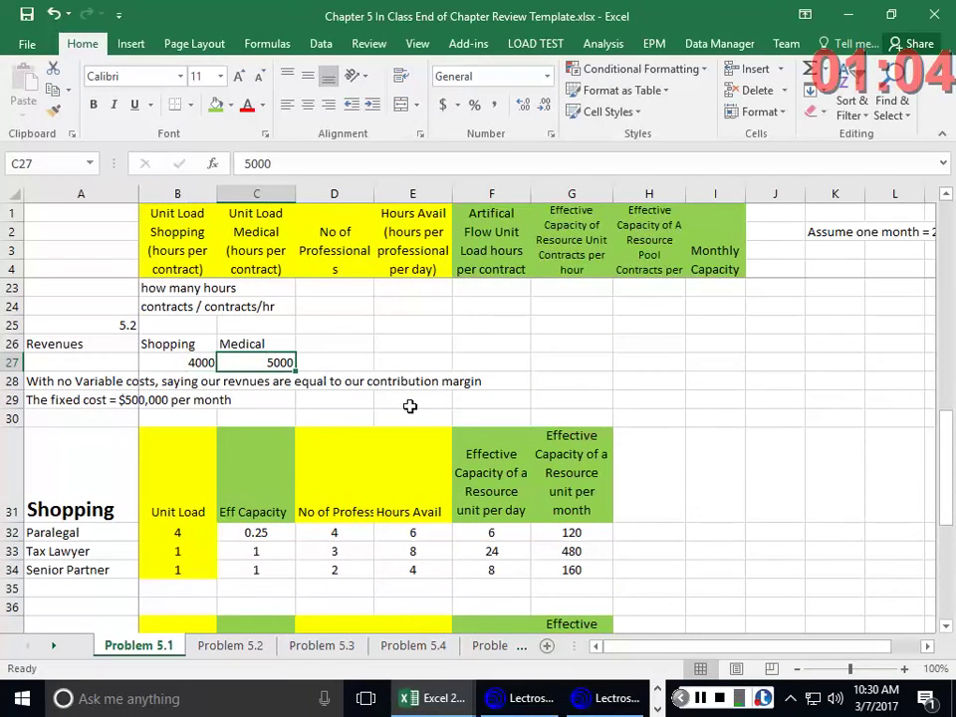
{"action": "scroll", "coordinate": [410, 405], "scroll_direction": "down", "scroll_amount": 4}
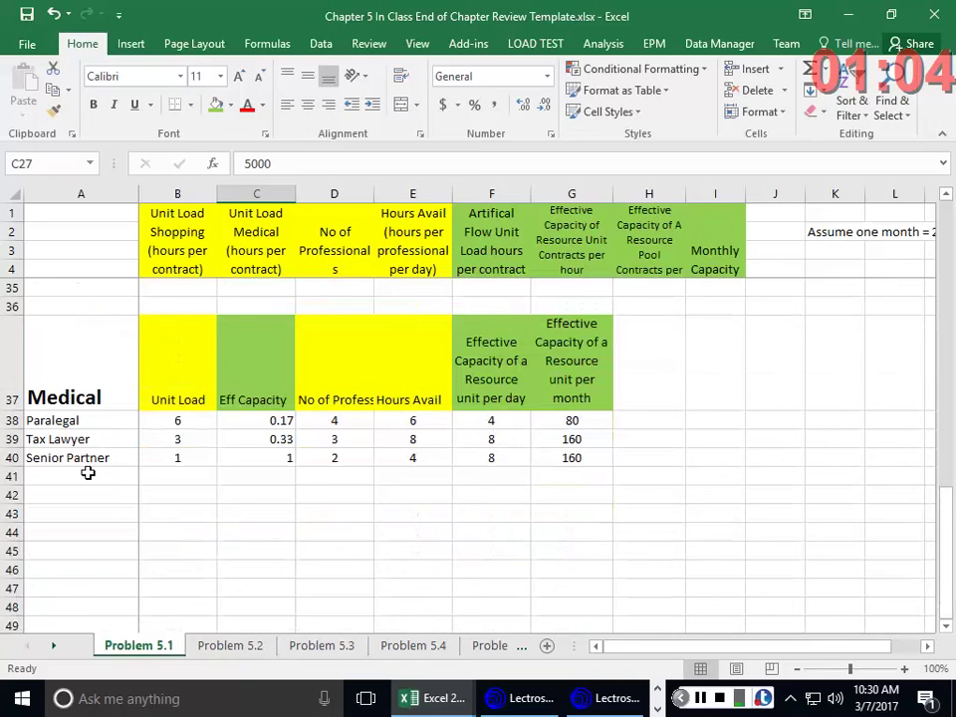
{"action": "left_click", "coordinate": [68, 494]}
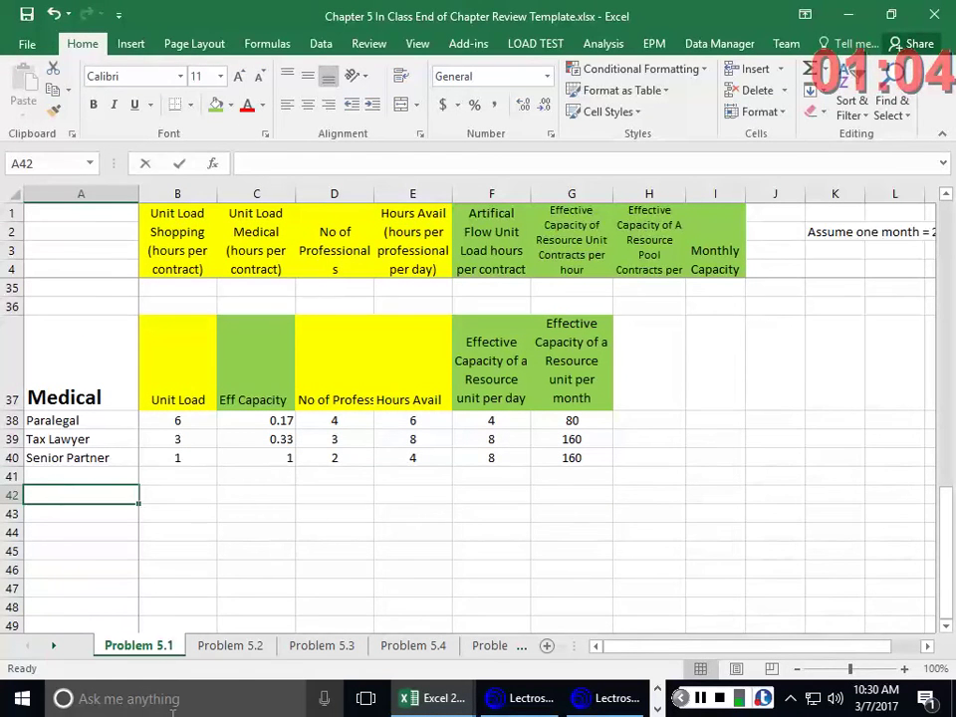
{"action": "type", "text": "Which is more pro"}
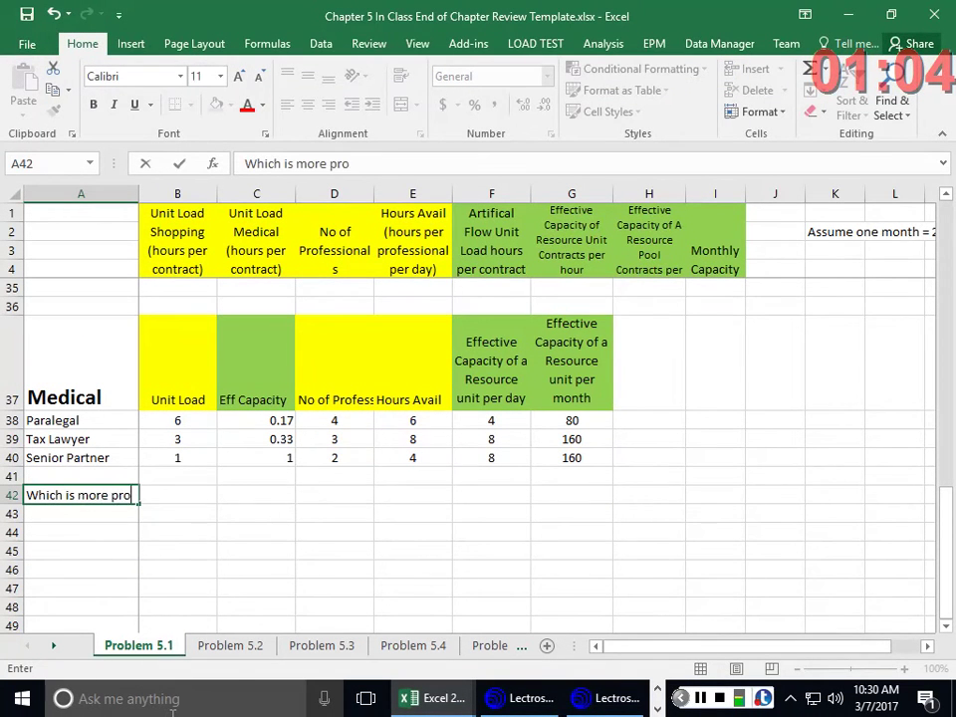
{"action": "type", "text": "fitable?"}
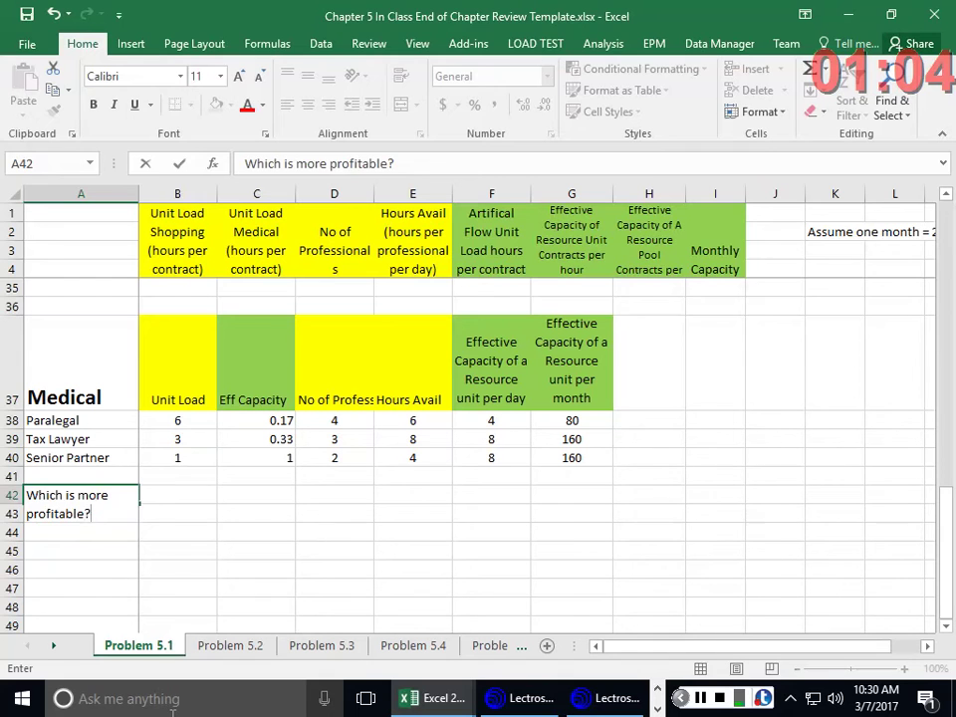
{"action": "key", "text": "Return"}
{"action": "key", "text": "Return"}
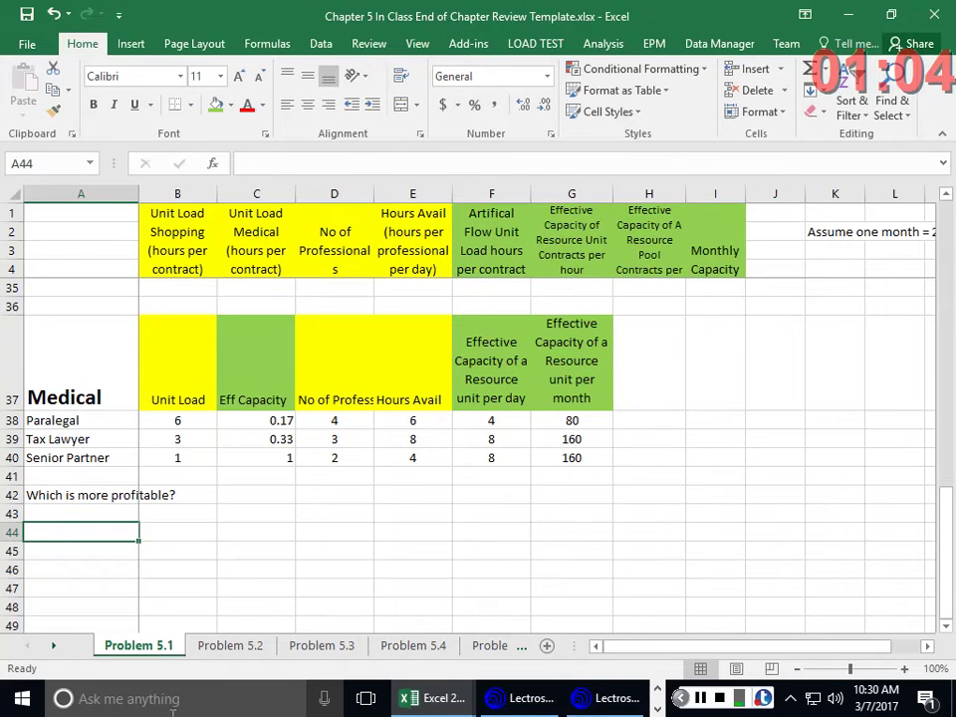
Enter the row labels "Shopping" in A44 and "Medical" in A45 under the profitability question
{"action": "type", "text": "Shopping"}
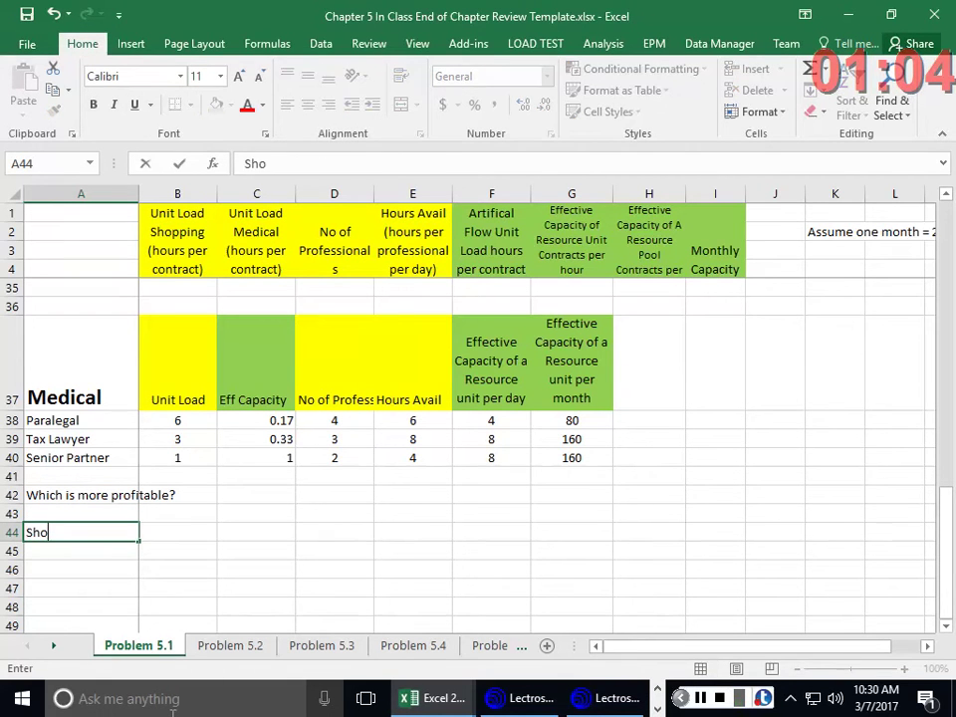
{"action": "key", "text": "Return"}
{"action": "type", "text": "Media"}
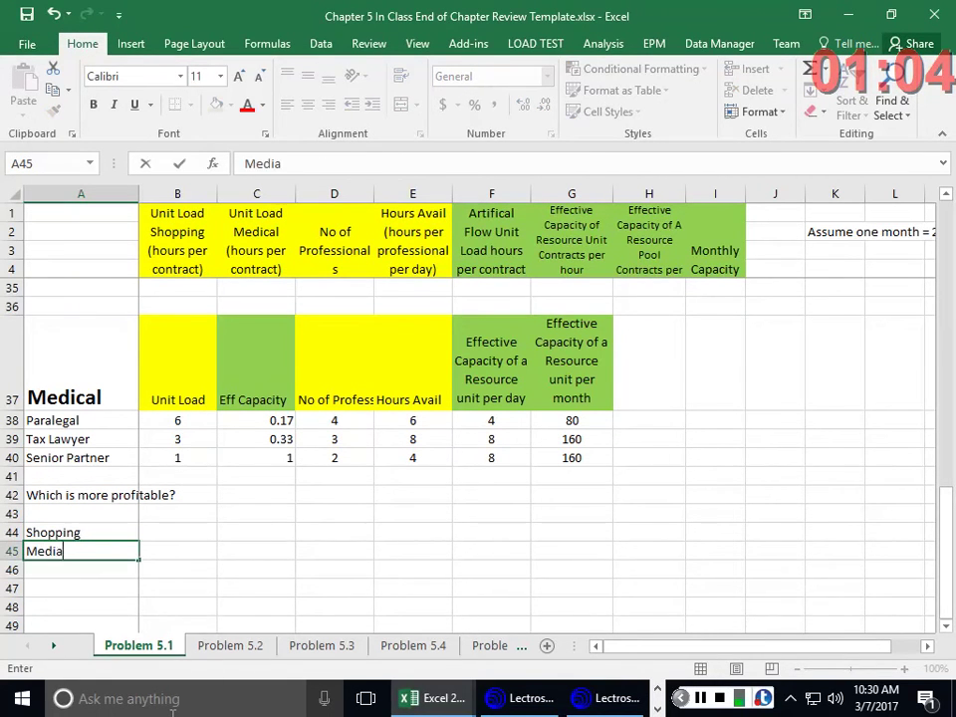
{"action": "type", "text": "al"}
Add a "CM" column in B43 with 4000 for Shopping and 5000 for Medical
{"action": "key", "text": "Up"}
{"action": "key", "text": "Up"}
{"action": "key", "text": "Right"}
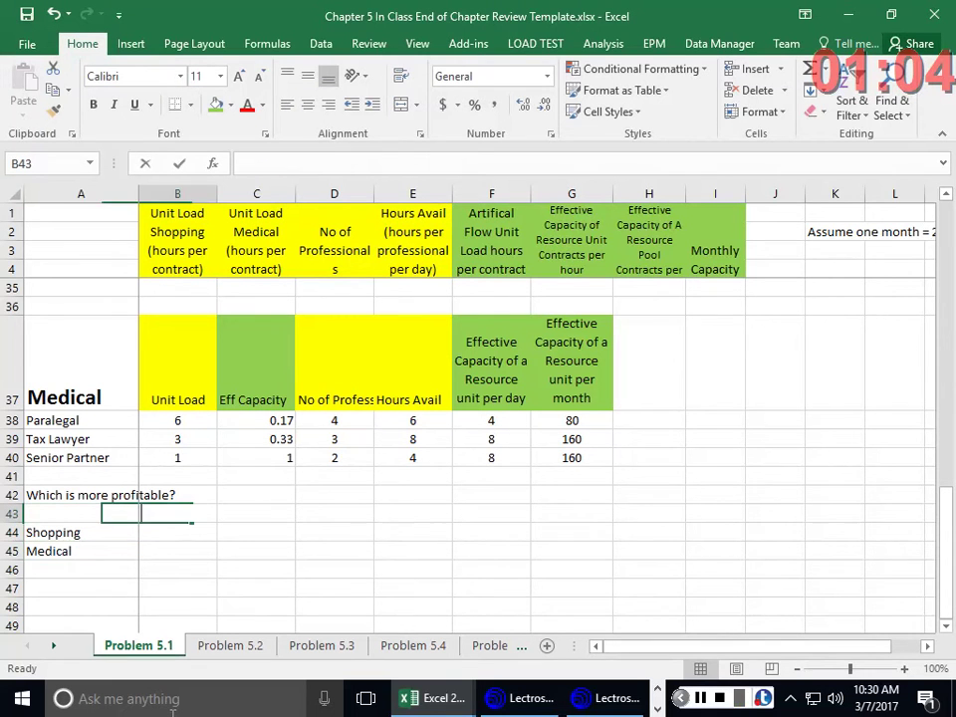
{"action": "type", "text": "0M"}
{"action": "key", "text": "Return"}
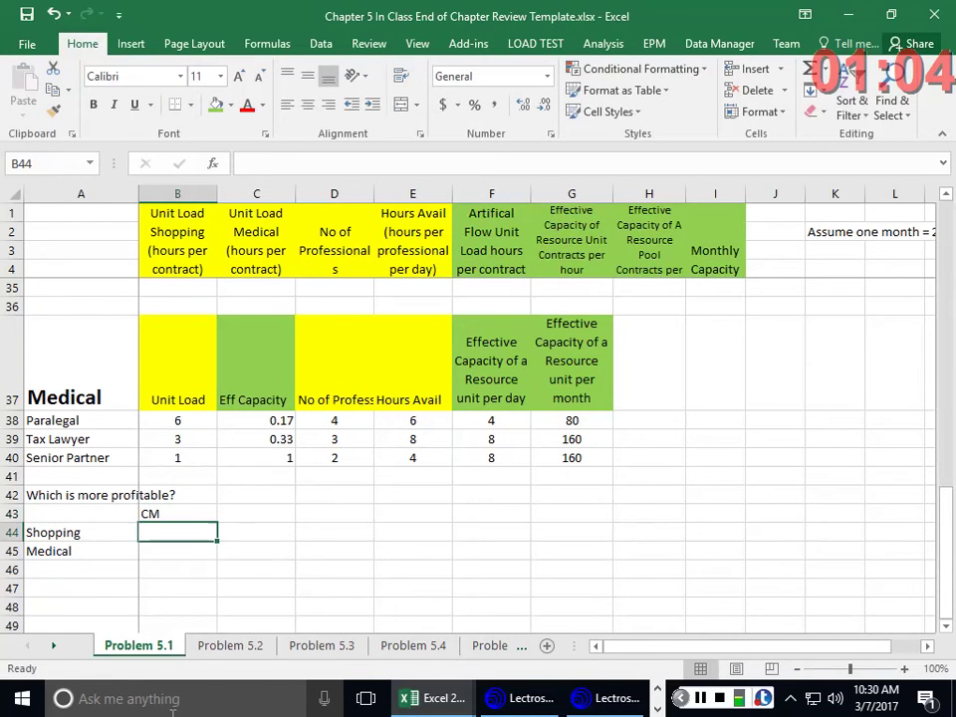
{"action": "type", "text": "4000"}
{"action": "key", "text": "Return"}
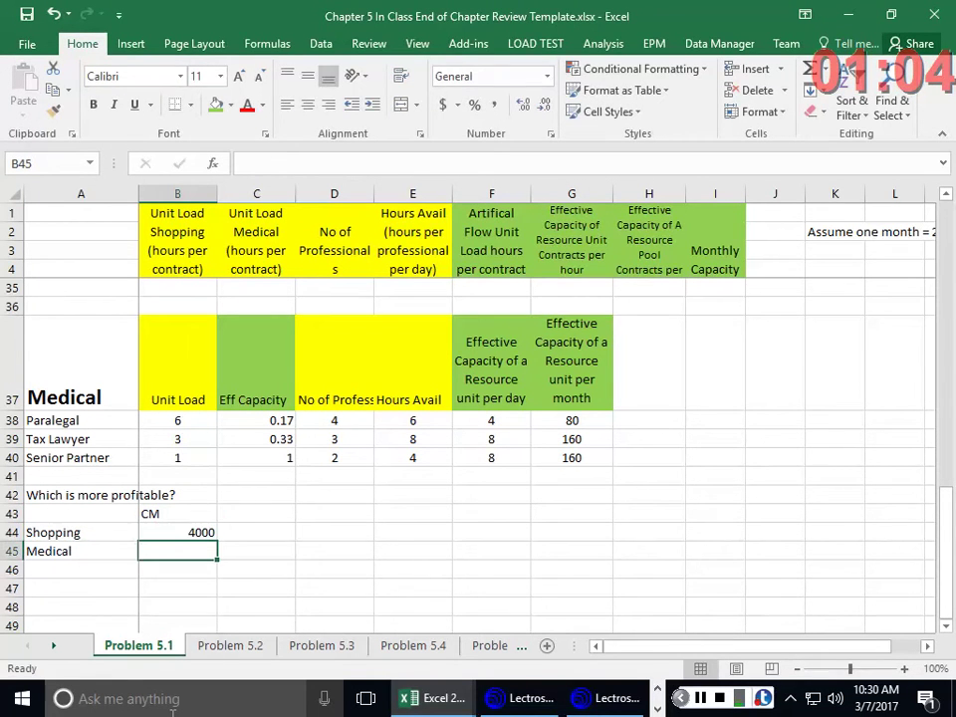
{"action": "type", "text": "5000"}
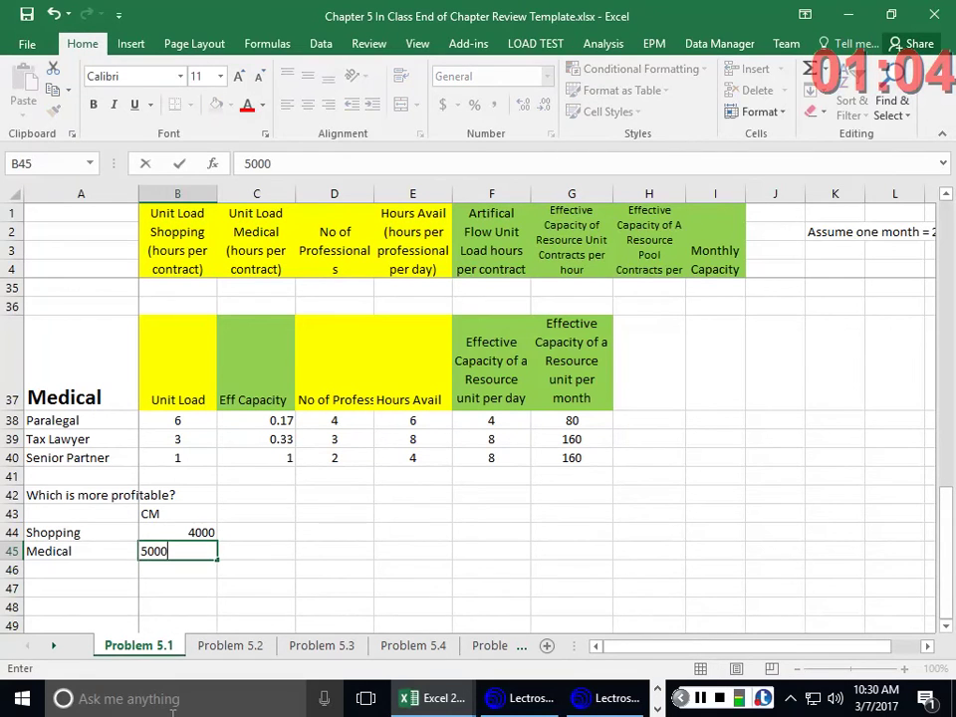
Add an "Eff Capacity" column in C43 with 120 for Shopping and 80 for Medical
{"action": "left_click", "coordinate": [254, 497]}
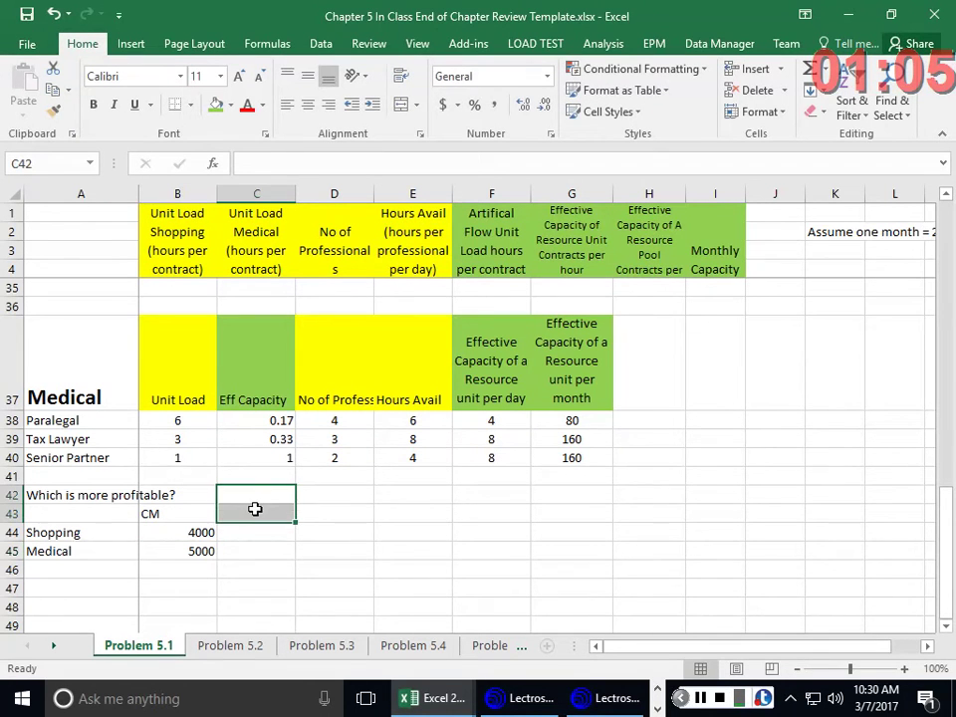
{"action": "left_click", "coordinate": [256, 511]}
{"action": "type", "text": "Ef"}
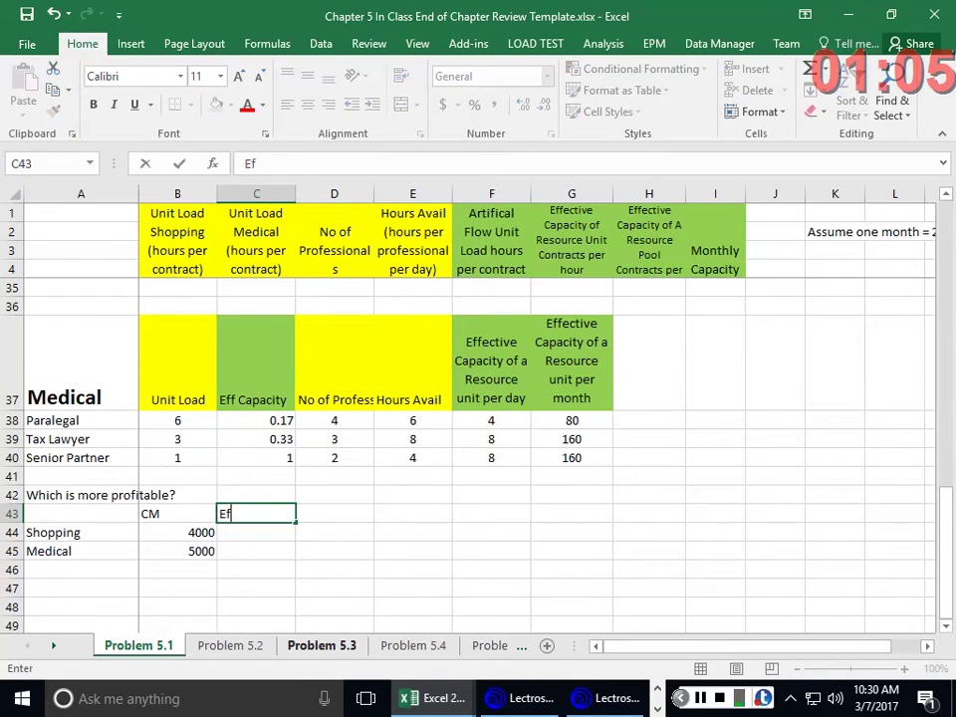
{"action": "type", "text": "f Capacity"}
{"action": "key", "text": "Return"}
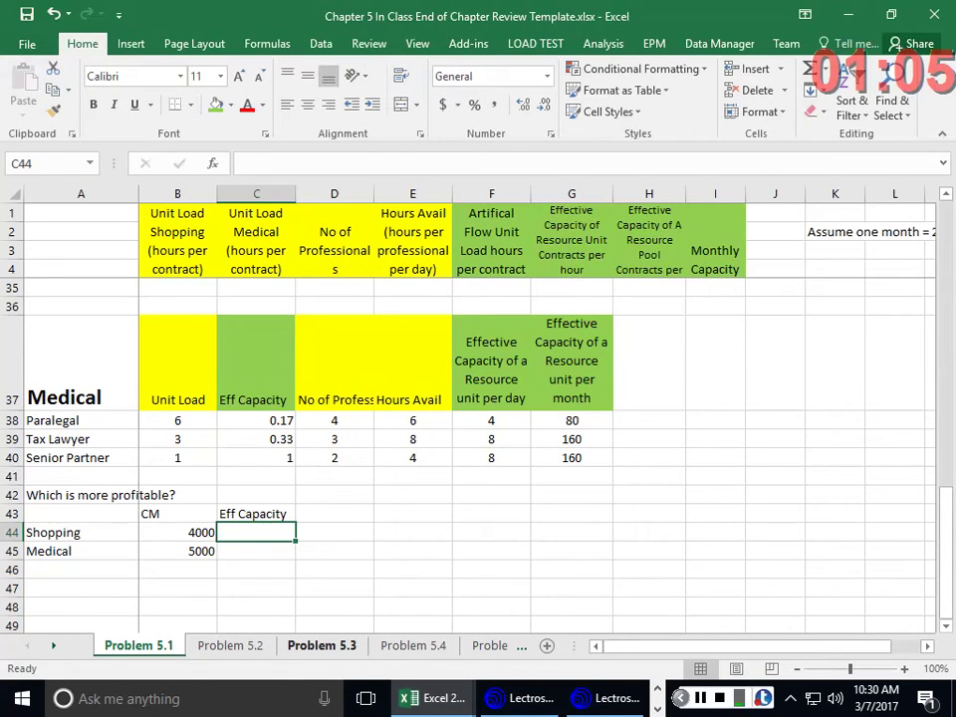
{"action": "type", "text": "120"}
{"action": "key", "text": "Return"}
{"action": "type", "text": "80"}
{"action": "key", "text": "Return"}
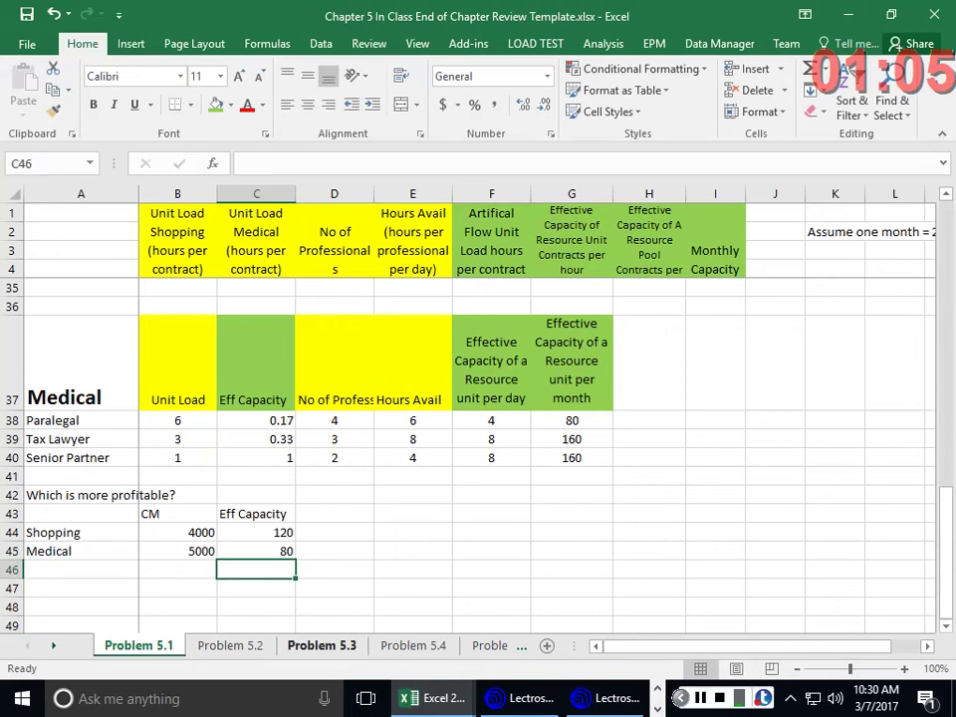
Add a "Profit / Month" header in D43 and calculate Shopping's profit in D44 with =B44*C44
{"action": "left_click", "coordinate": [334, 513]}
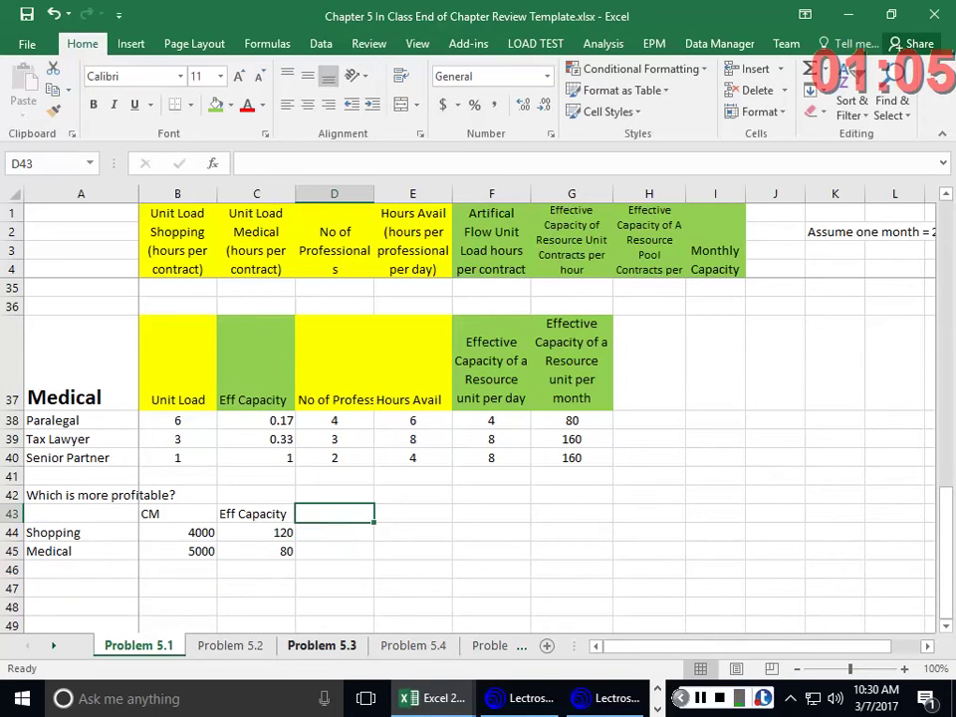
{"action": "type", "text": "Profit"}
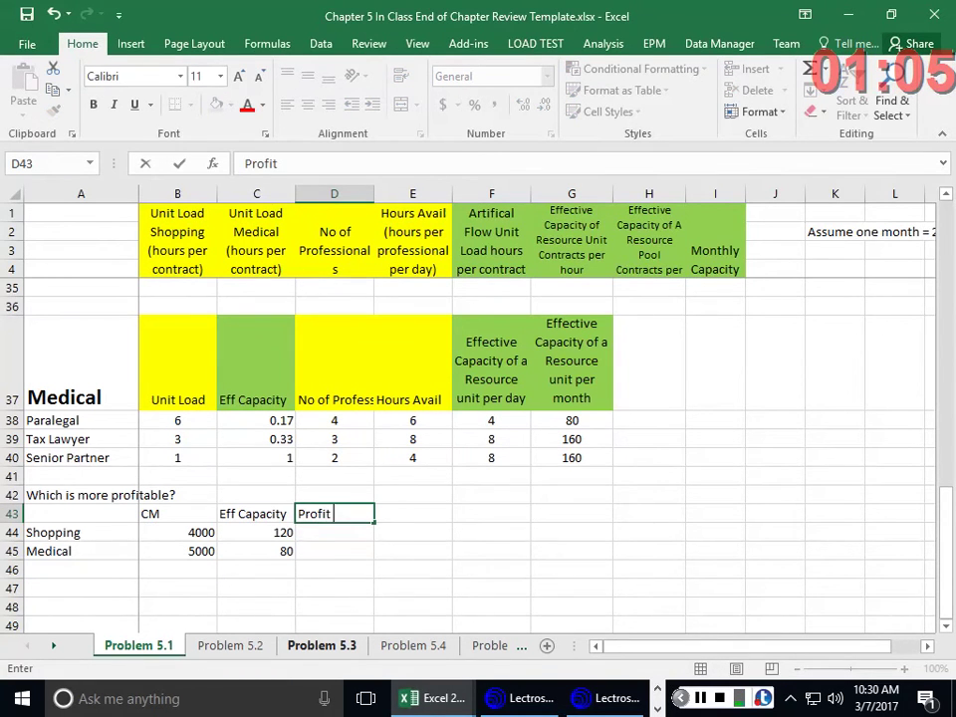
{"action": "type", "text": " / Month"}
{"action": "key", "text": "Return"}
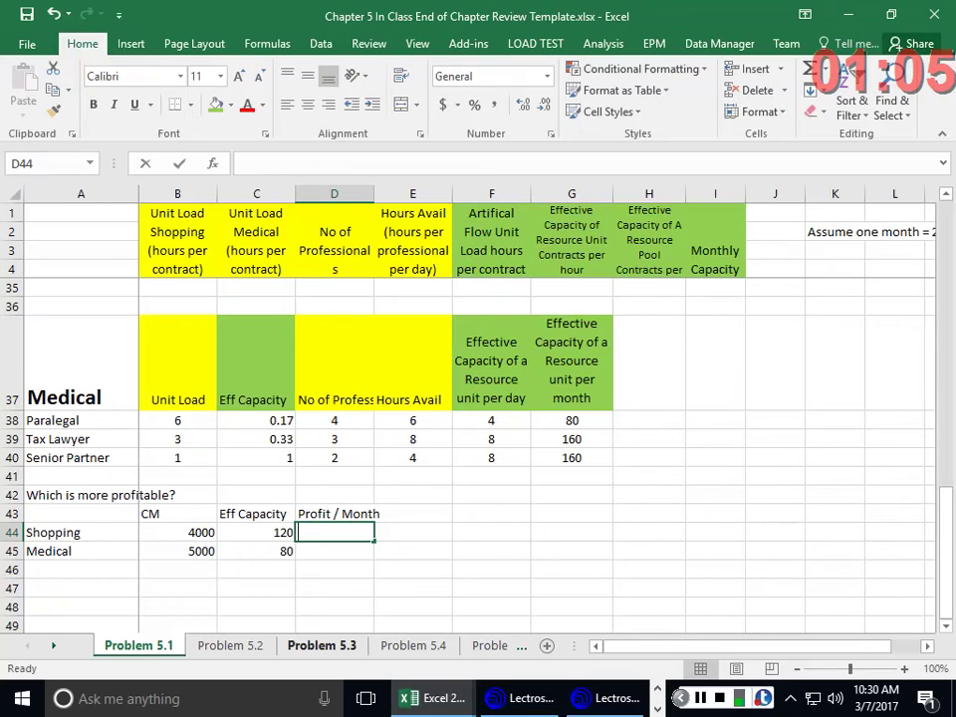
{"action": "type", "text": "="}
{"action": "left_click", "coordinate": [179, 532]}
{"action": "type", "text": "*"}
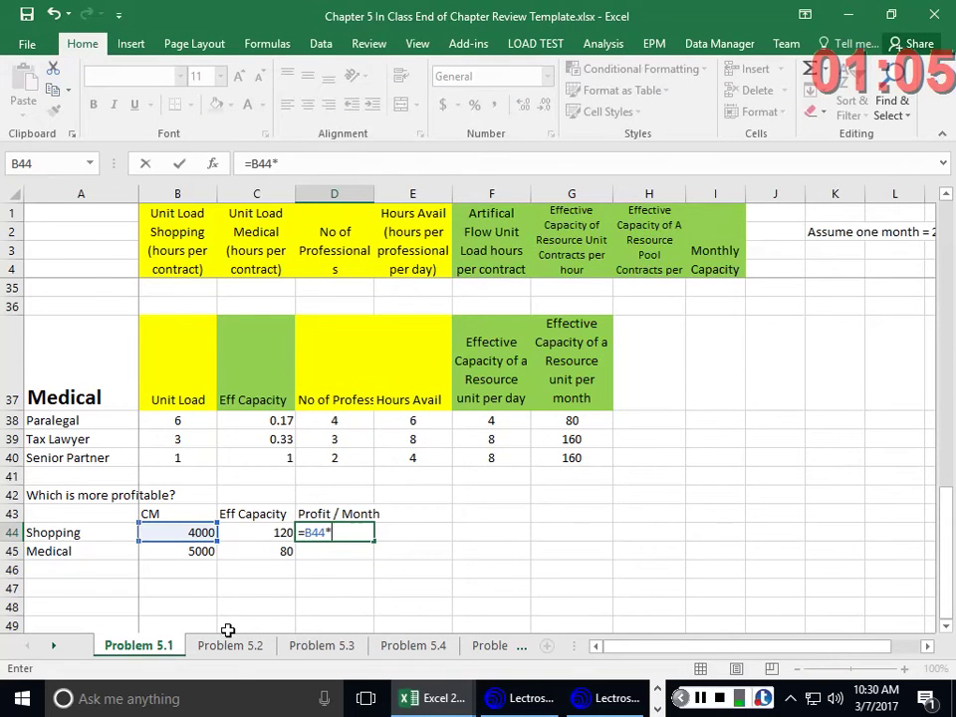
{"action": "left_click", "coordinate": [251, 533]}
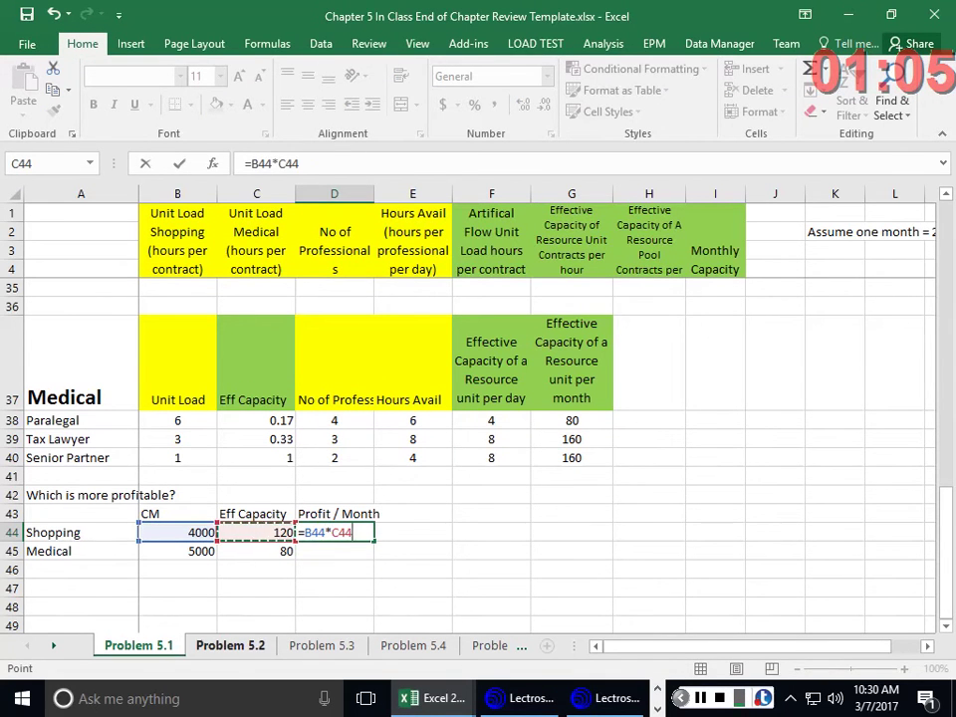
{"action": "key", "text": "Return"}
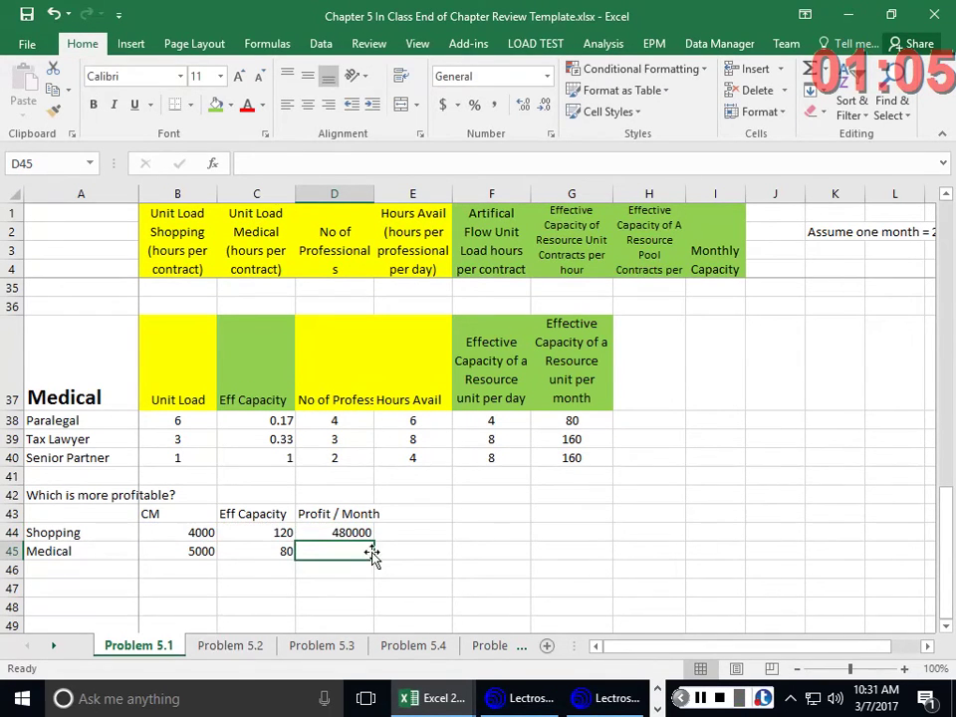
Apply the dollar Accounting format to D44 and widen column D to fit the amount
{"action": "key", "text": "Up"}
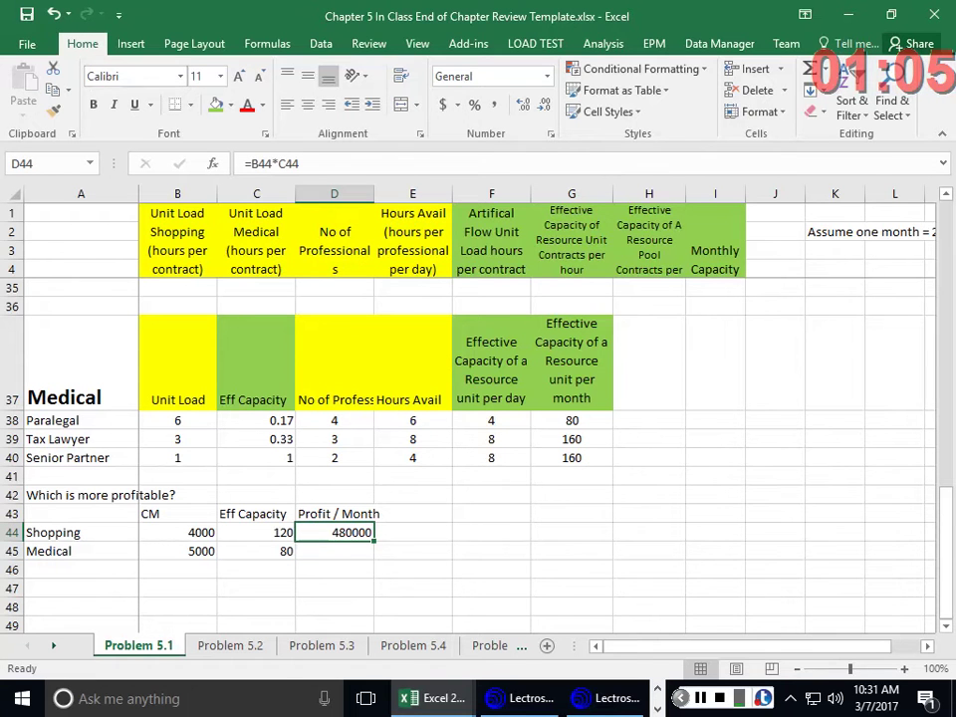
{"action": "left_click", "coordinate": [444, 103]}
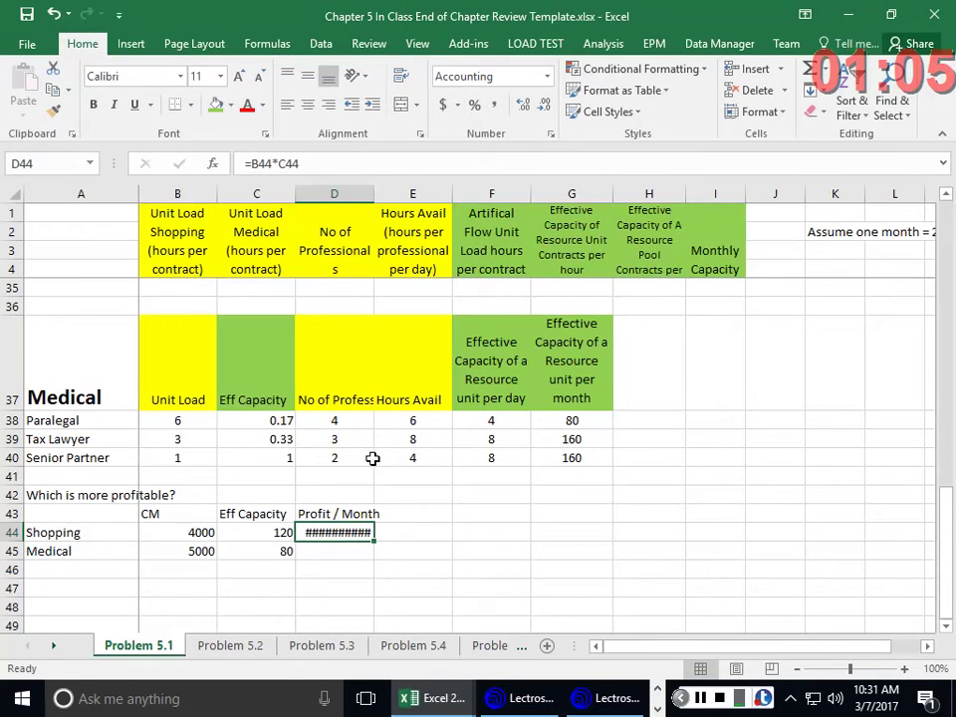
{"action": "left_click_drag", "start_coordinate": [373, 194], "coordinate": [389, 195]}
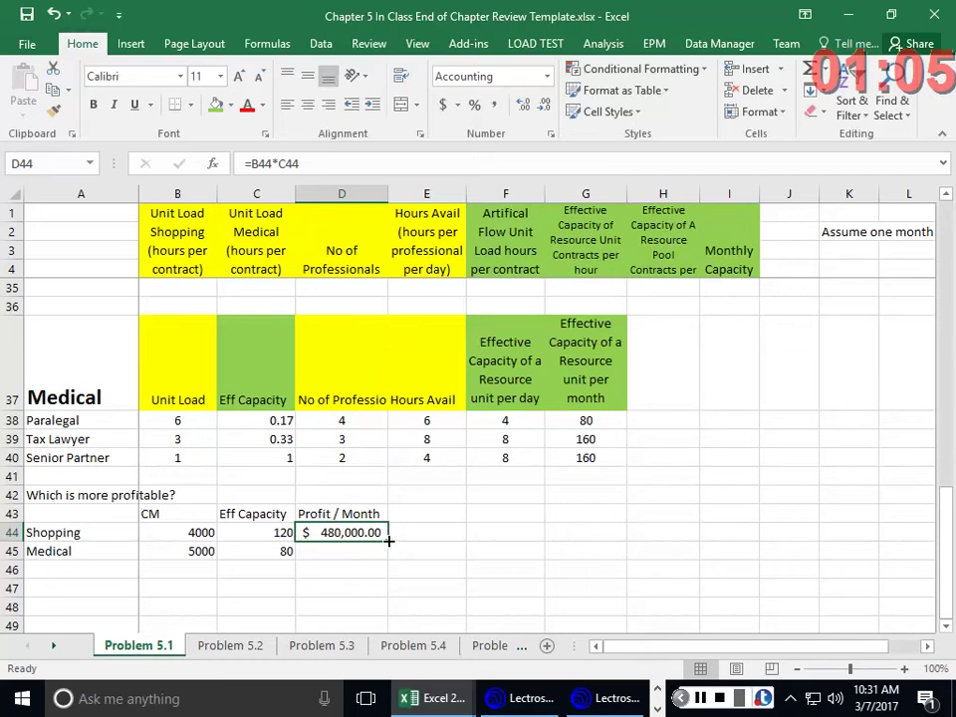
Fill the Profit / Month formula from D44 down to the Medical row in D45
{"action": "left_click_drag", "start_coordinate": [388, 541], "coordinate": [390, 558]}
{"action": "left_click", "coordinate": [351, 573]}
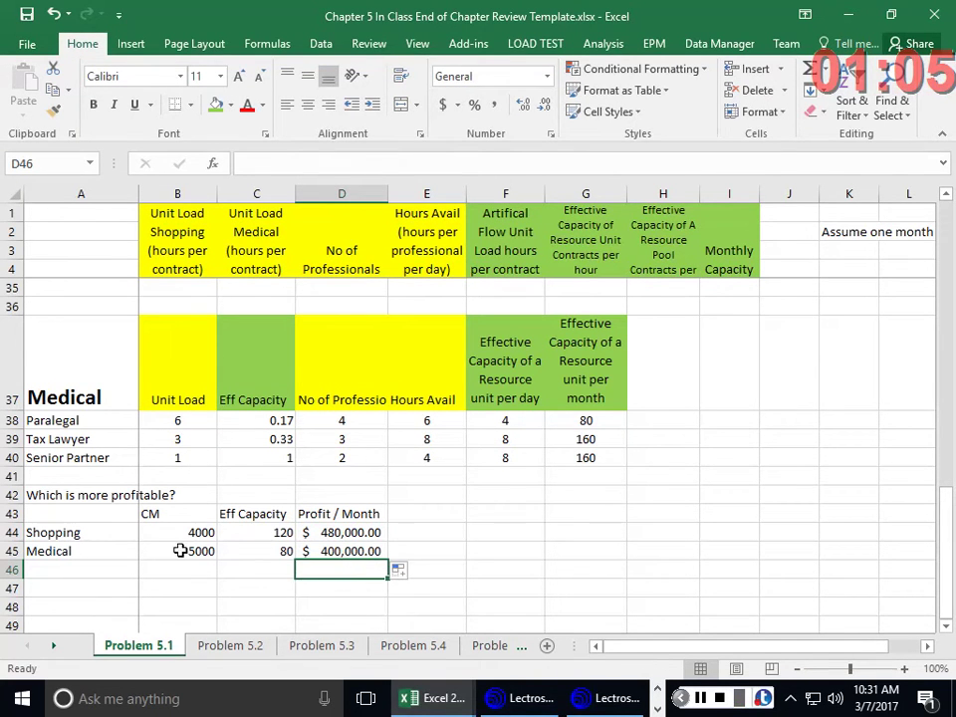
{"action": "mouse_move", "coordinate": [430, 698]}
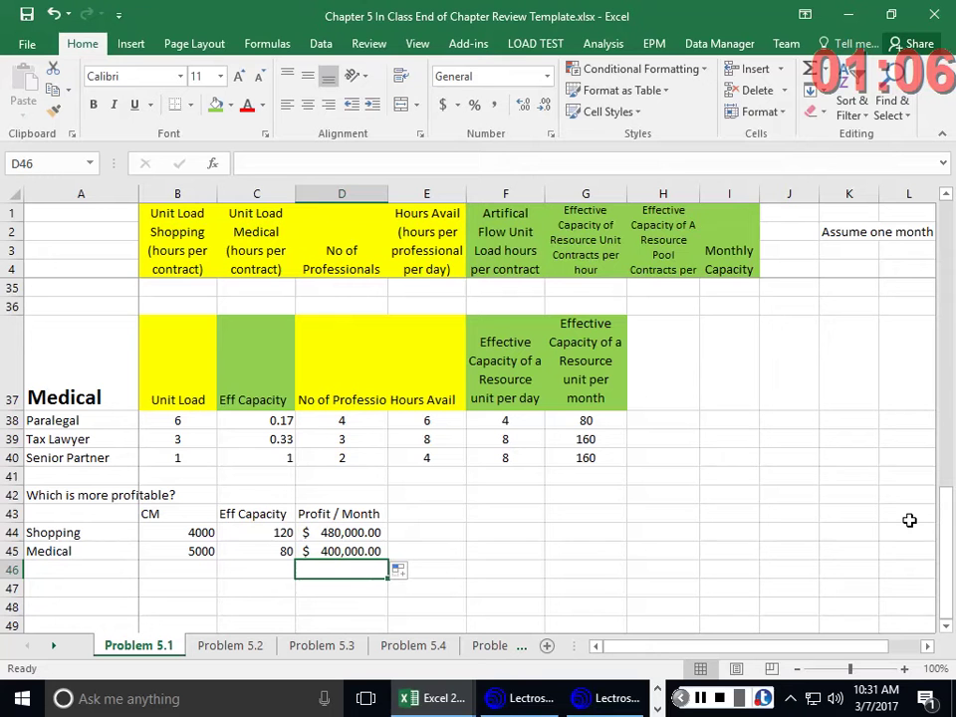
Set the number of Paralegal professionals in D5 to 5, using undo and redo to compare the monthly capacity
{"action": "key", "text": "Escape"}
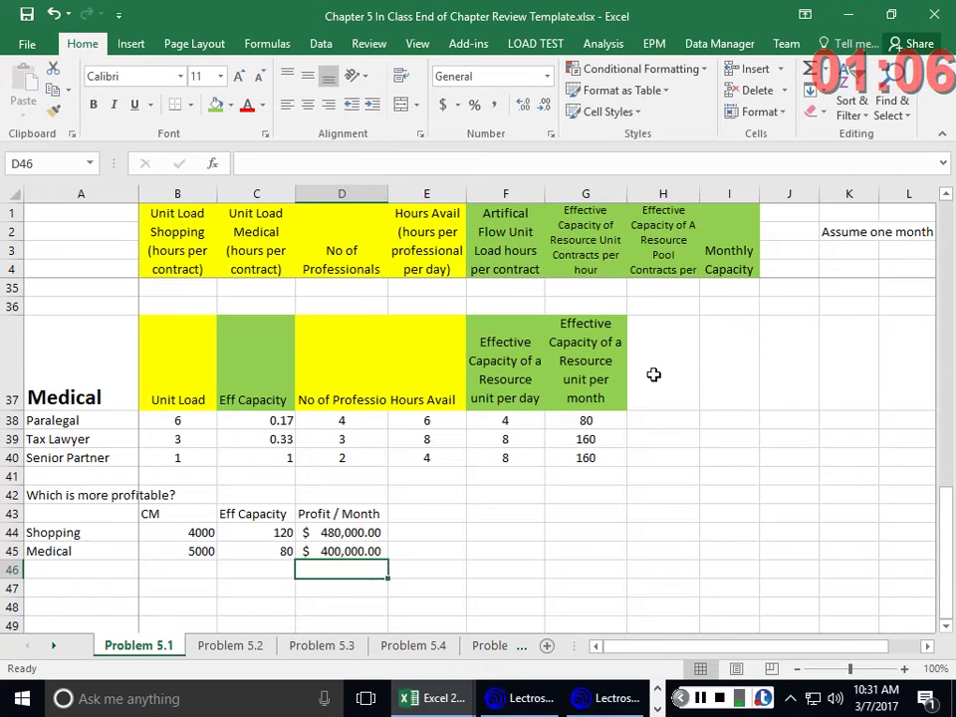
{"action": "scroll", "coordinate": [654, 375], "scroll_direction": "up", "scroll_amount": 10}
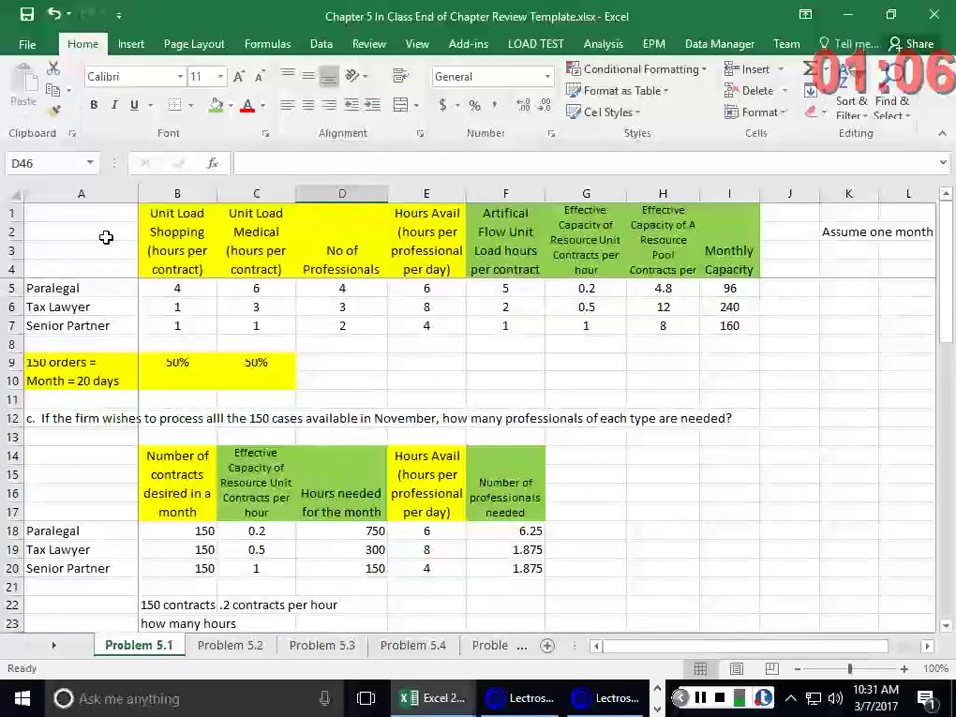
{"action": "left_click_drag", "start_coordinate": [120, 217], "coordinate": [726, 327]}
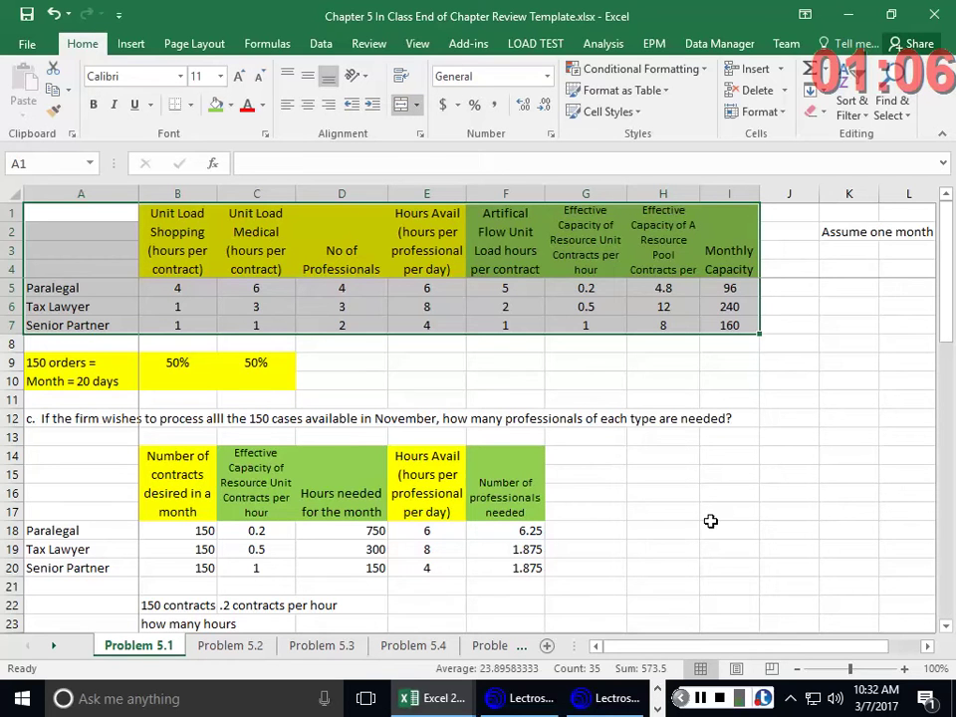
{"action": "left_click", "coordinate": [401, 342]}
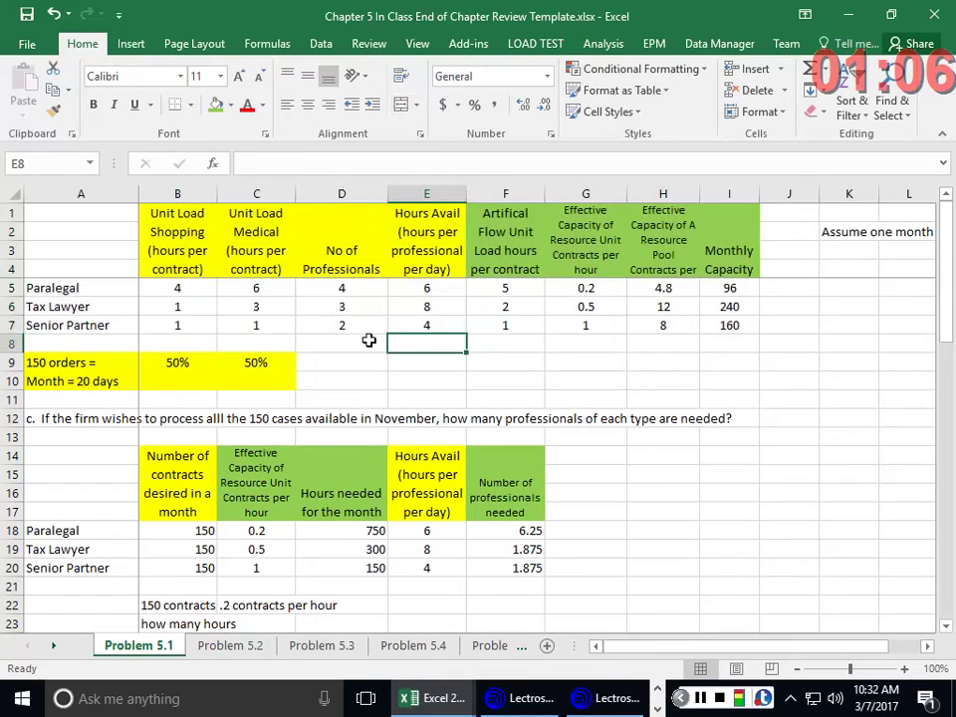
{"action": "left_click", "coordinate": [363, 287]}
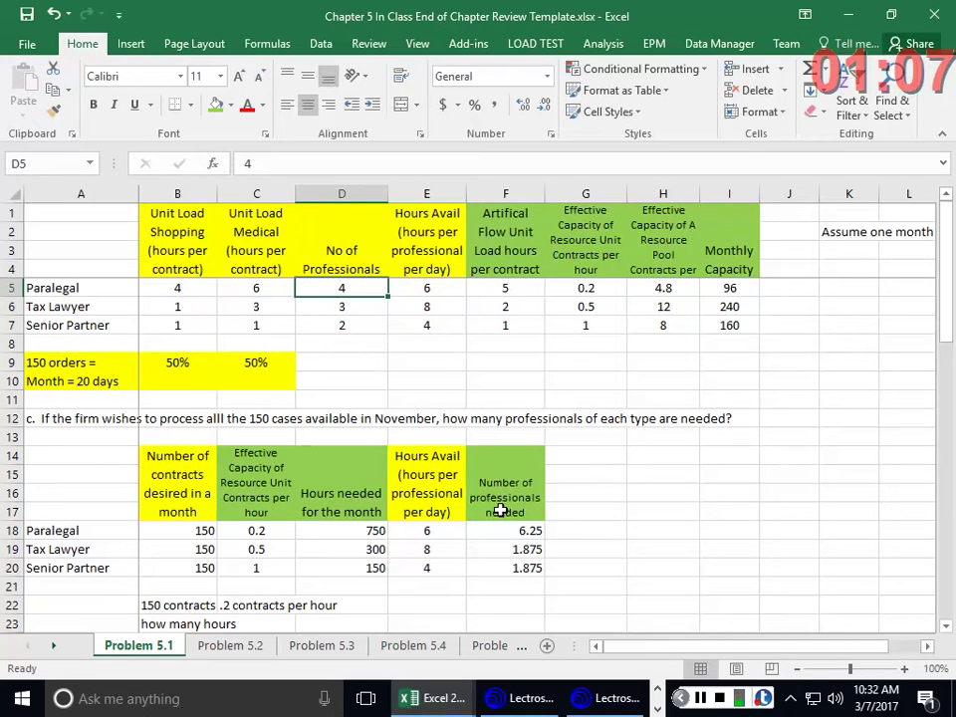
{"action": "type", "text": "5"}
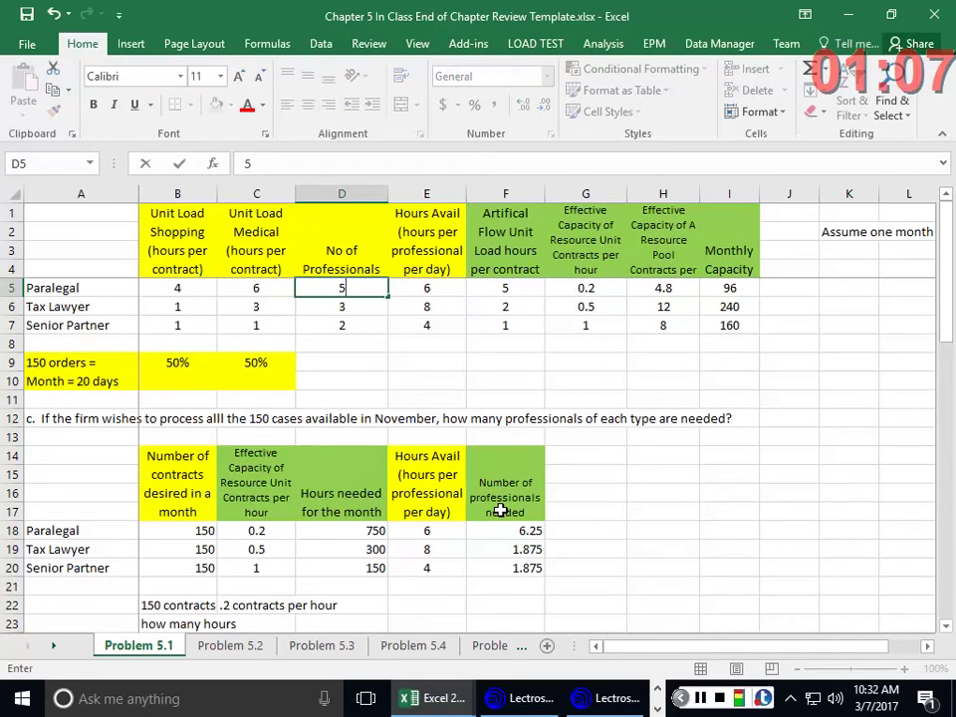
{"action": "key", "text": "Return"}
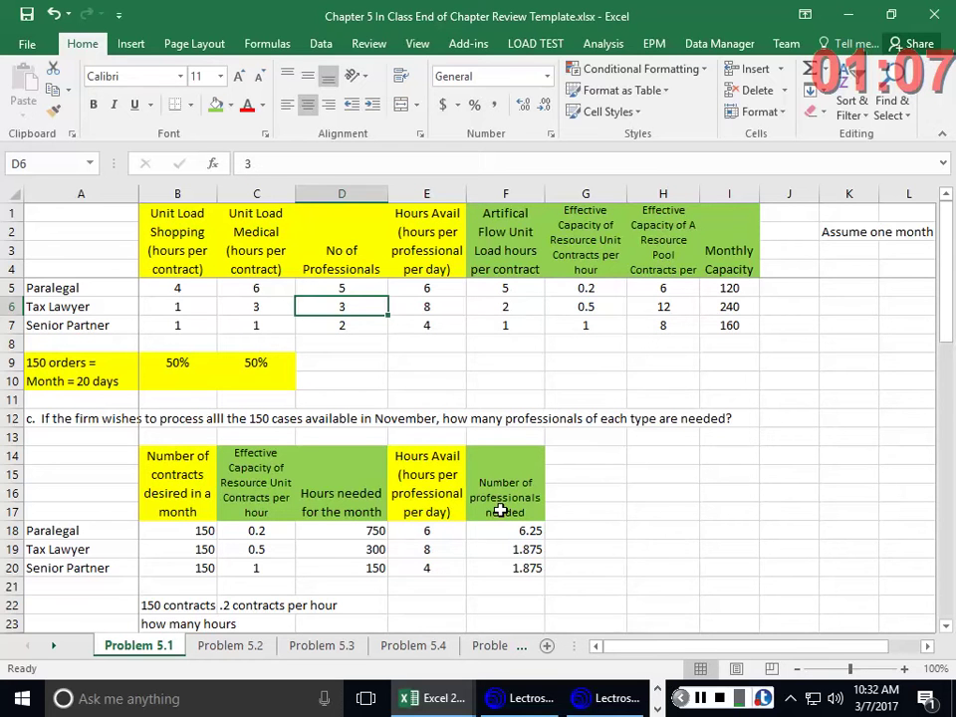
{"action": "left_click", "coordinate": [53, 14]}
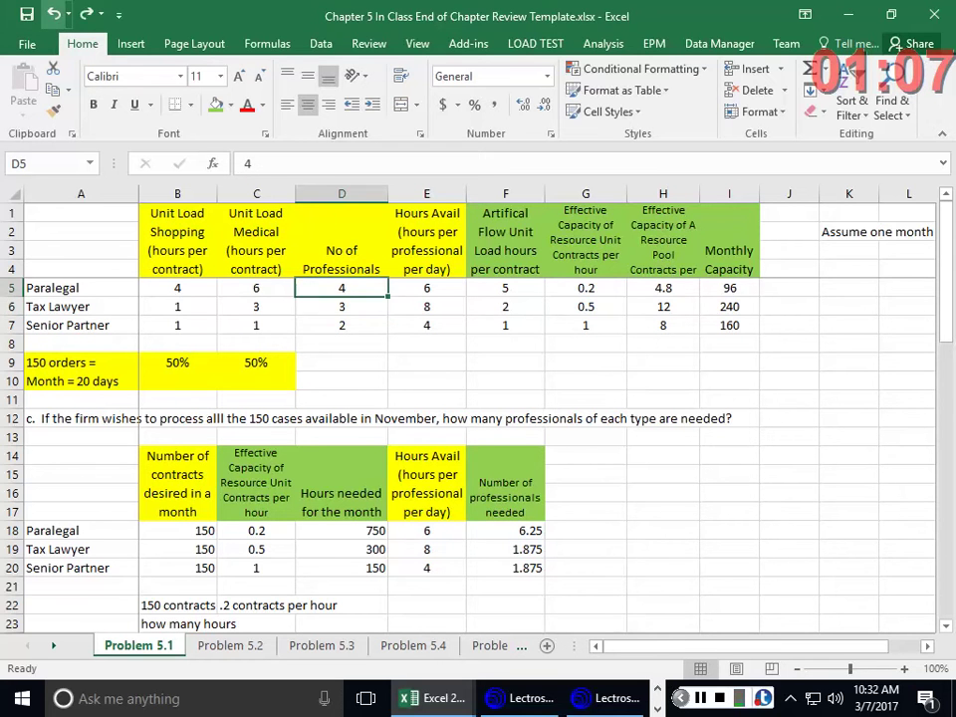
{"action": "left_click", "coordinate": [86, 14]}
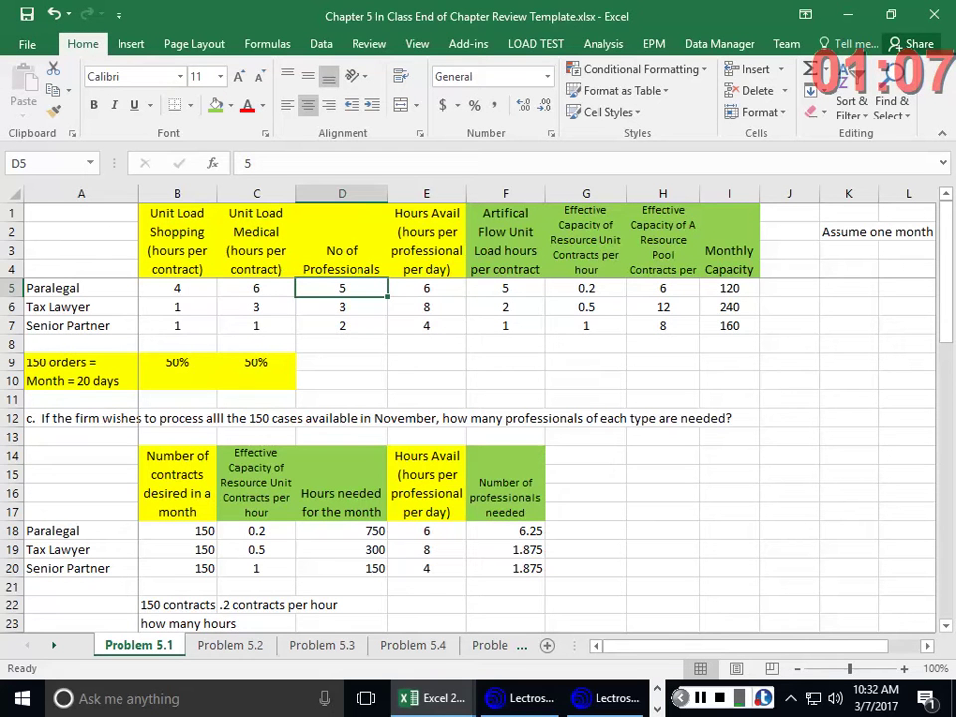
Calculate the added monthly contracts in K5 with =120-96 and enter 4500 in K6
{"action": "left_click", "coordinate": [838, 289]}
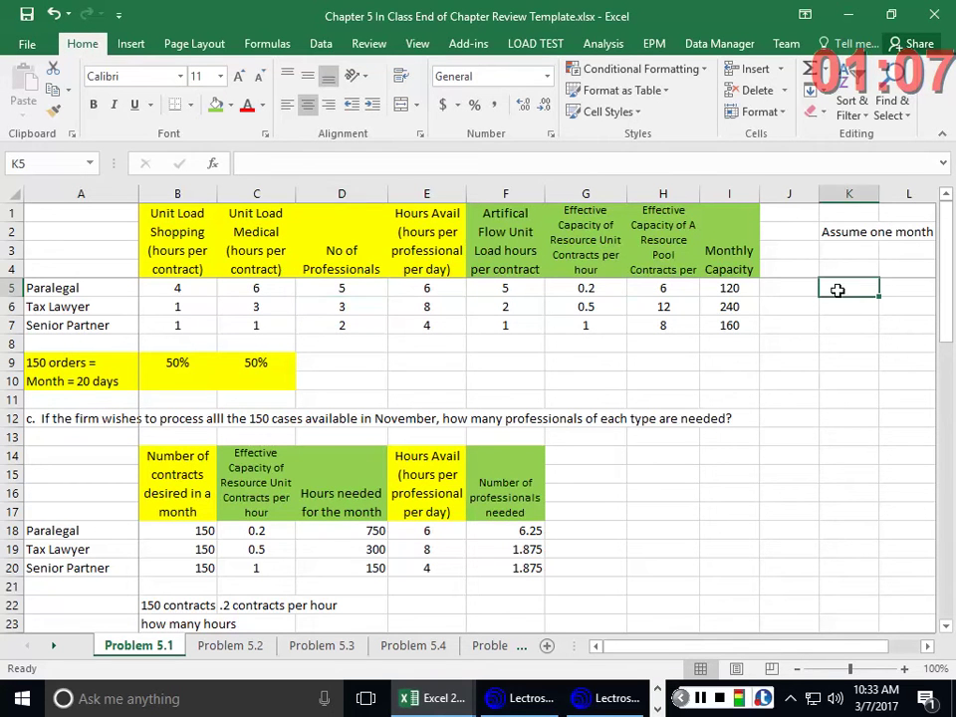
{"action": "type", "text": "=120-"}
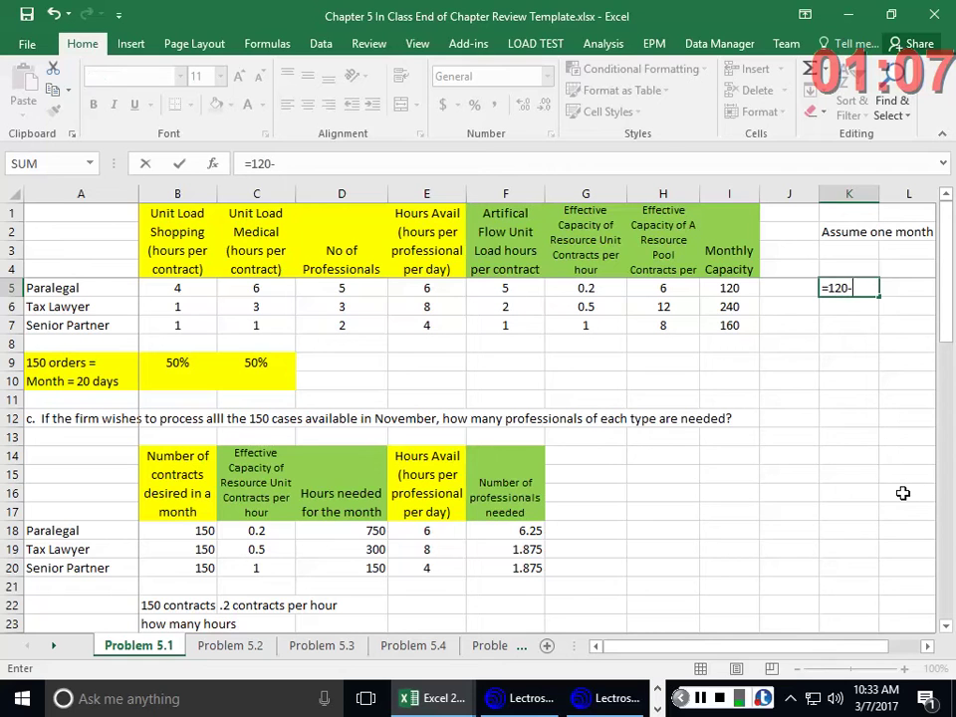
{"action": "type", "text": "96"}
{"action": "key", "text": "Return"}
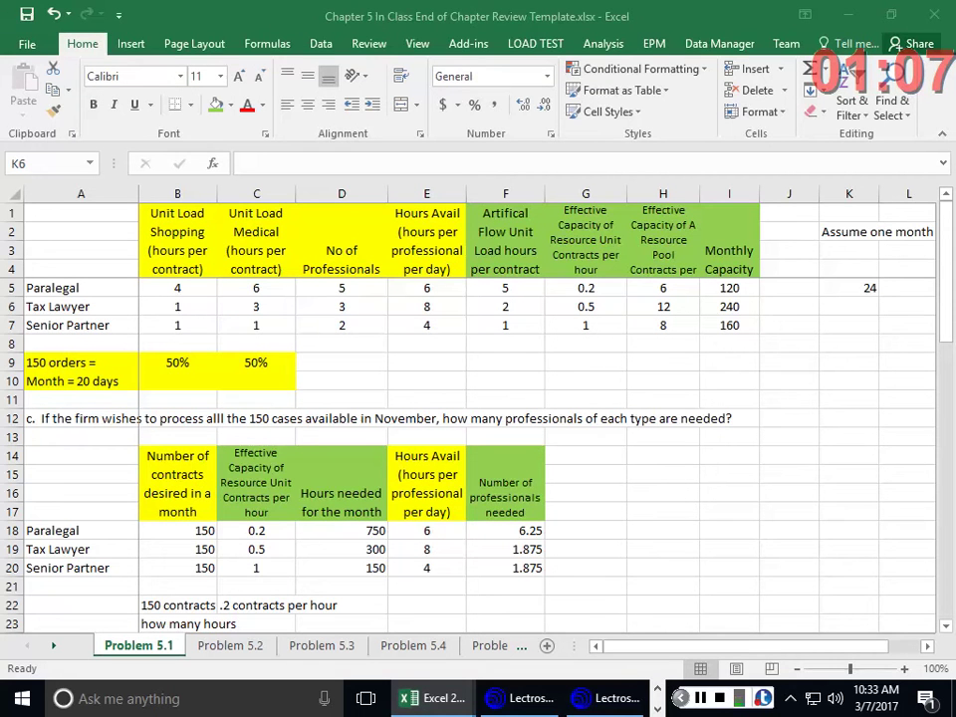
{"action": "left_click", "coordinate": [849, 304]}
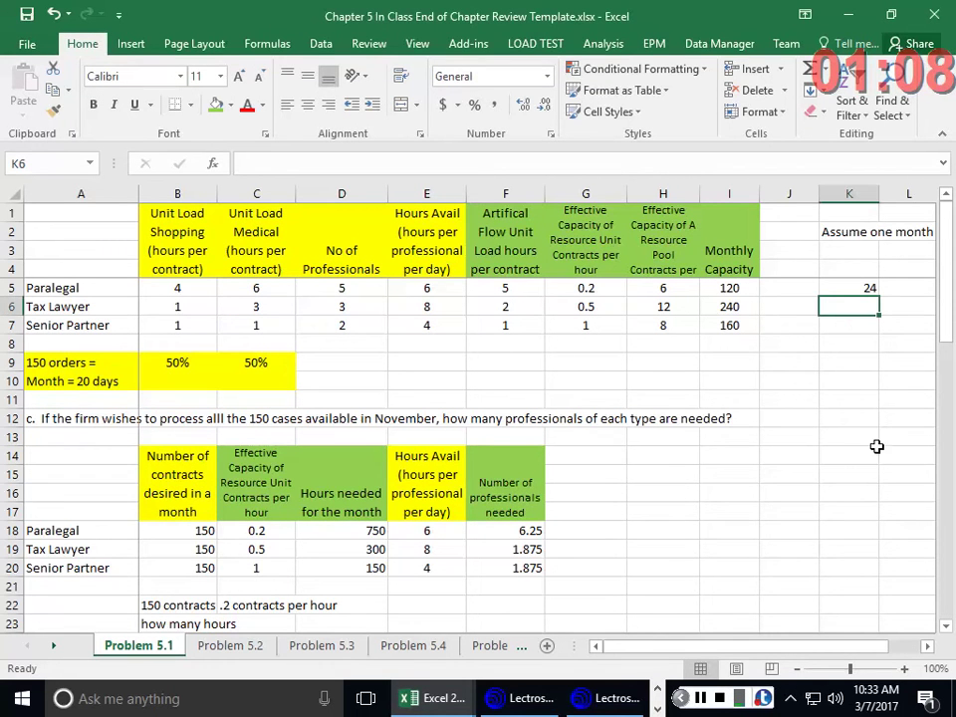
{"action": "type", "text": "4500"}
{"action": "key", "text": "Return"}
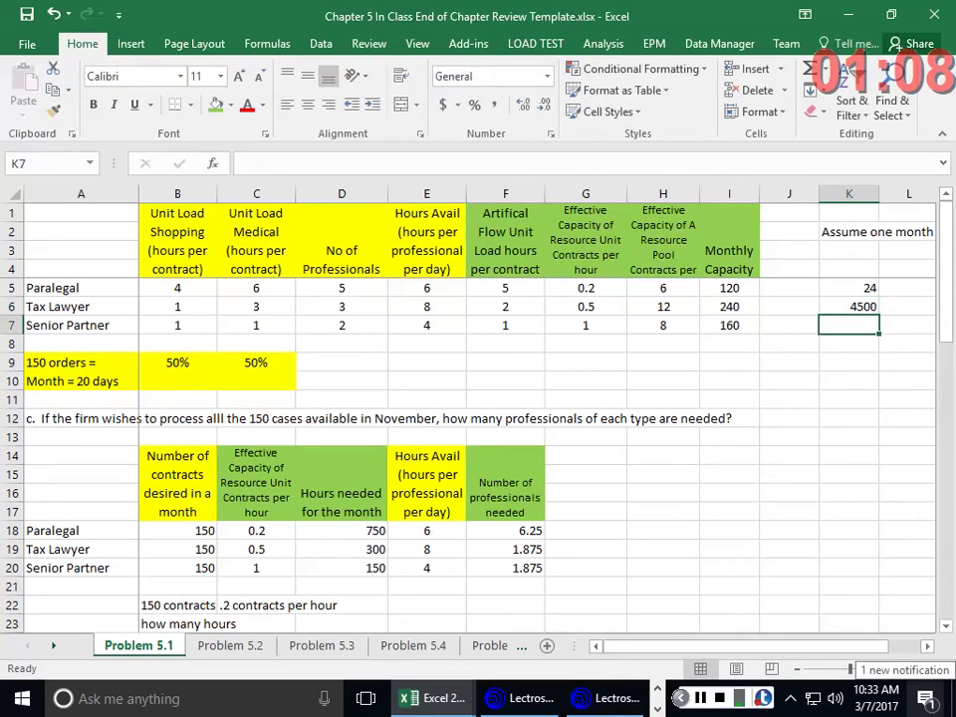
Multiply the added contracts by the 4500 amount in K7 with =K5*K6
{"action": "type", "text": "="}
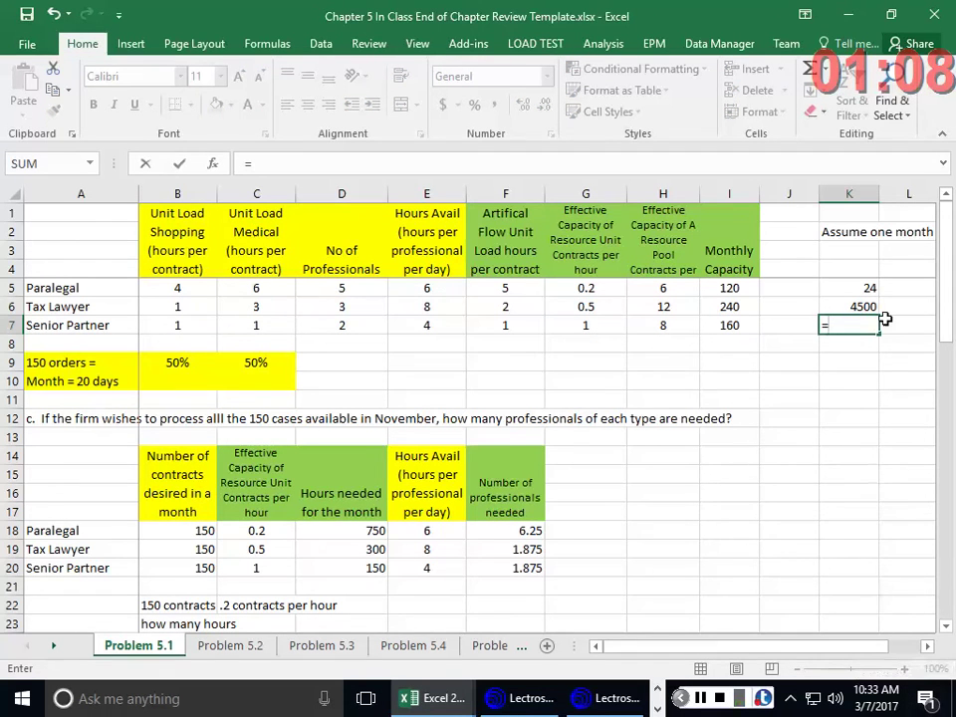
{"action": "left_click", "coordinate": [863, 288]}
{"action": "type", "text": "*"}
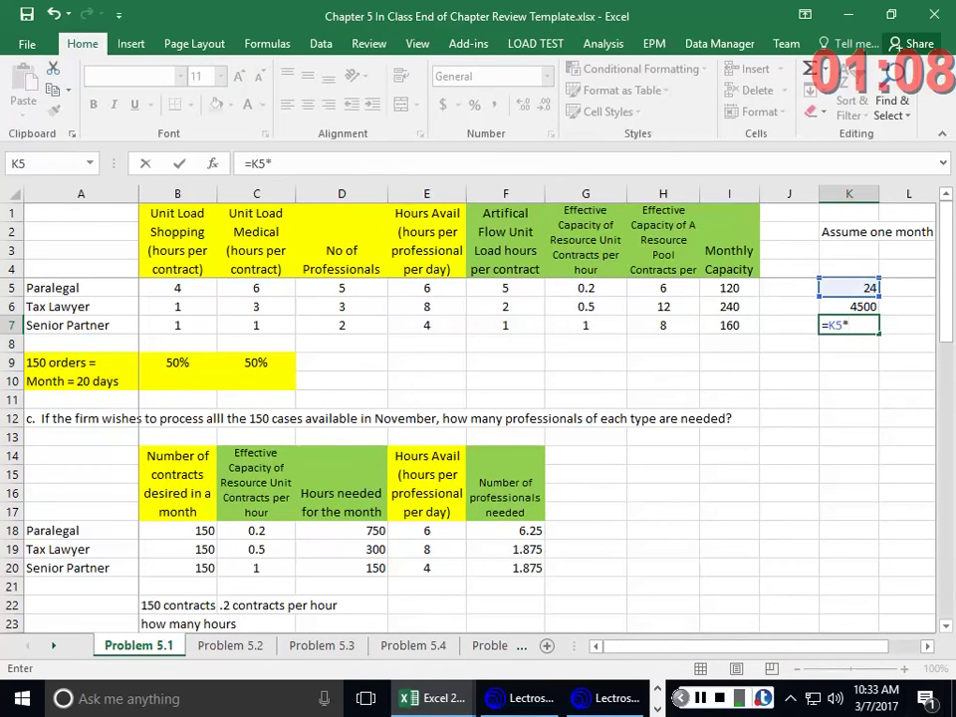
{"action": "left_click", "coordinate": [858, 307]}
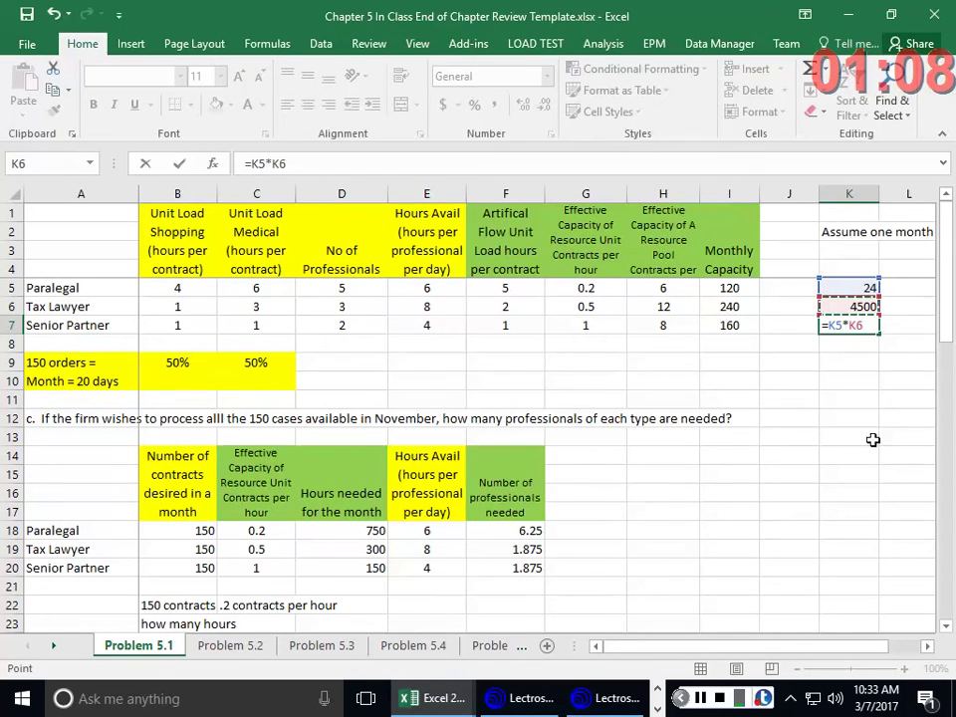
{"action": "key", "text": "Return"}
{"action": "key", "text": "super+d"}
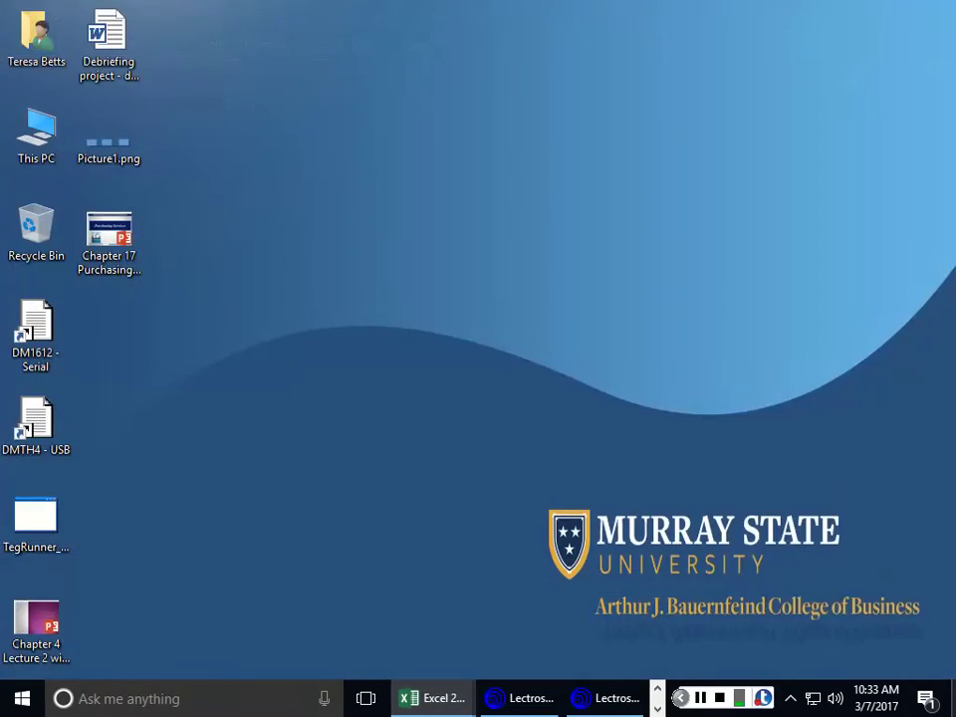
{"action": "key", "text": "super+d"}
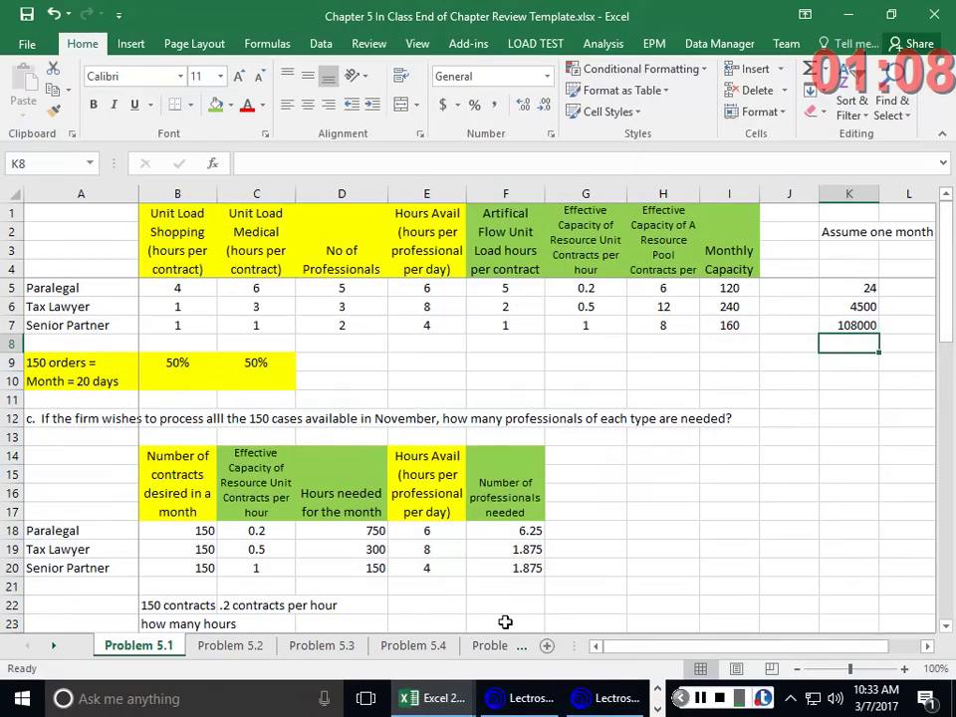
{"action": "left_click", "coordinate": [862, 324]}
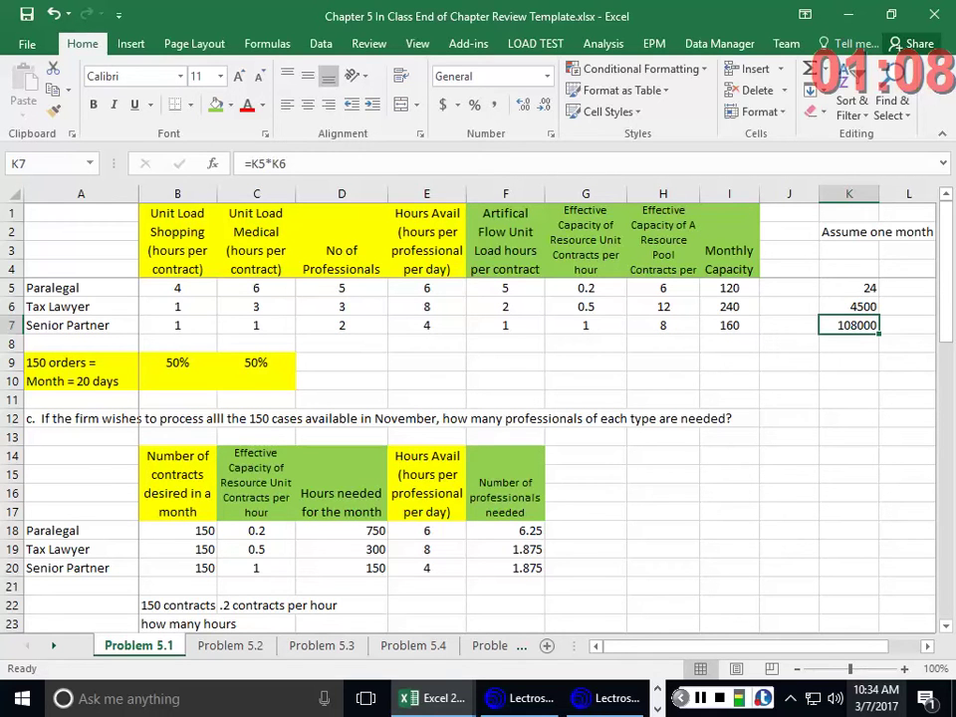
Set the number of Paralegal professionals in D5 to 6
{"action": "left_click", "coordinate": [453, 288]}
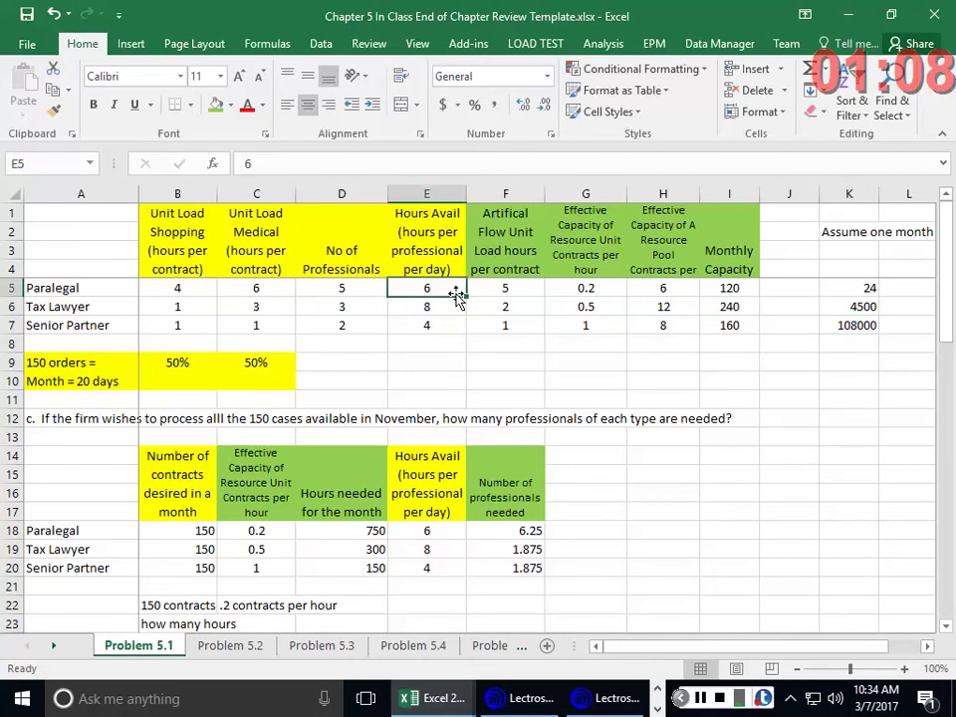
{"action": "left_click", "coordinate": [356, 287]}
{"action": "type", "text": "6"}
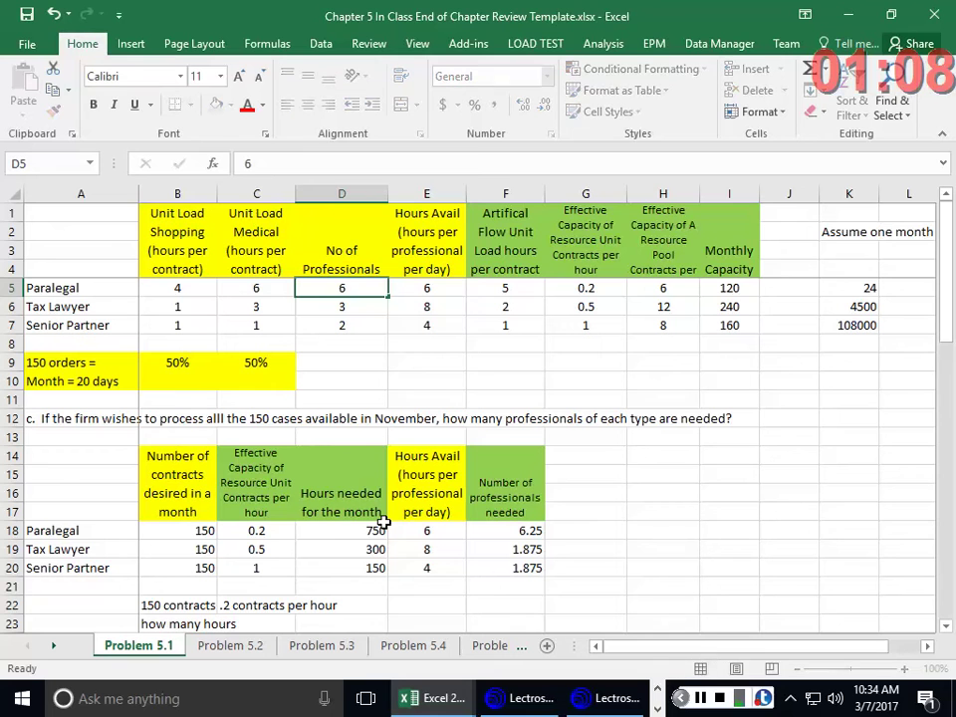
{"action": "key", "text": "Return"}
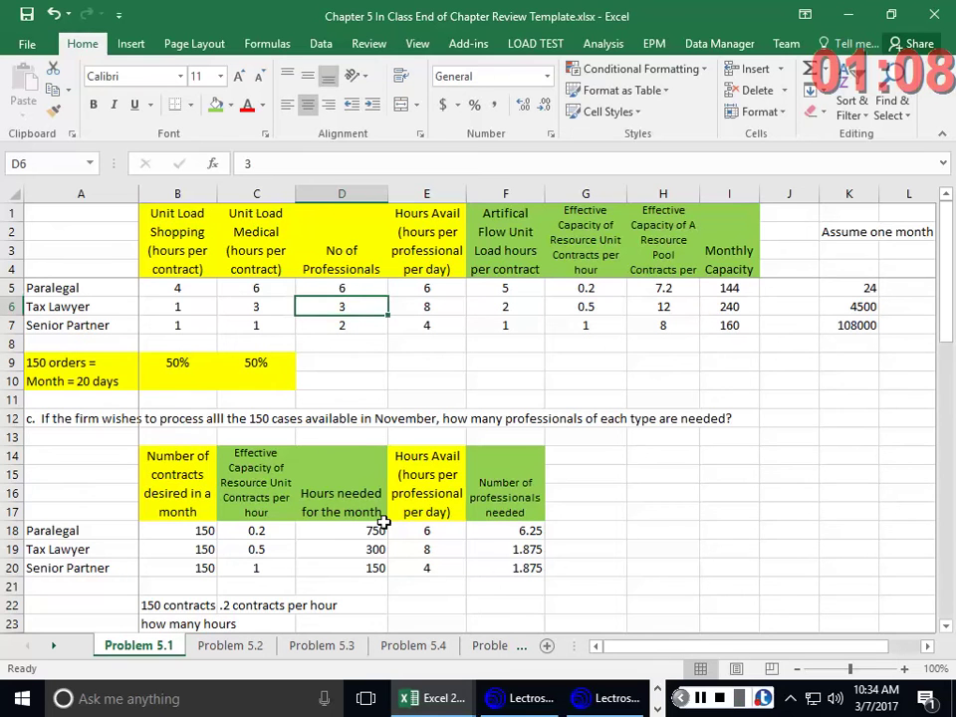
Link the K5 formula to the Paralegal monthly capacity by changing it to =I5-96
{"action": "left_click", "coordinate": [747, 327]}
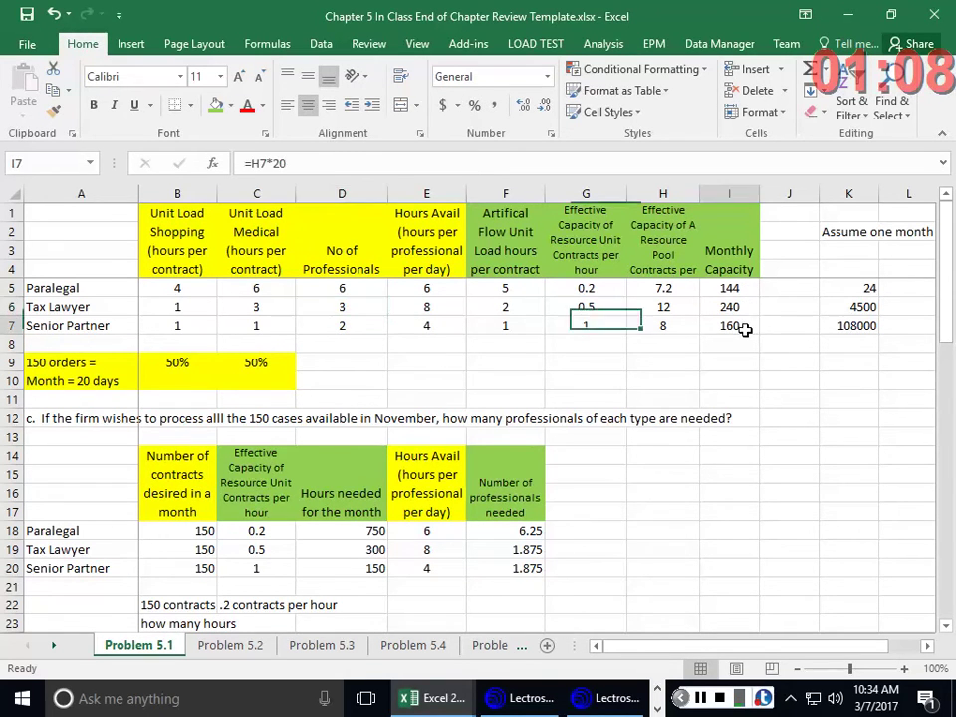
{"action": "left_click", "coordinate": [843, 288]}
{"action": "key", "text": "F2"}
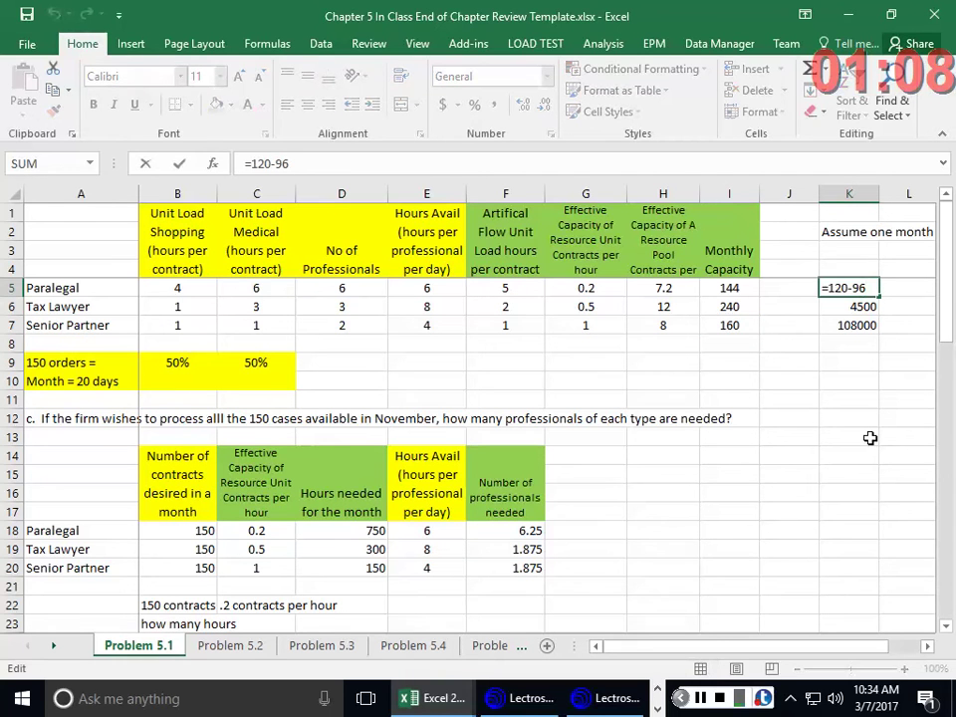
{"action": "key", "text": "Left"}
{"action": "key", "text": "Left"}
{"action": "key", "text": "Left"}
{"action": "key", "text": "BackSpace"}
{"action": "key", "text": "BackSpace"}
{"action": "key", "text": "BackSpace"}
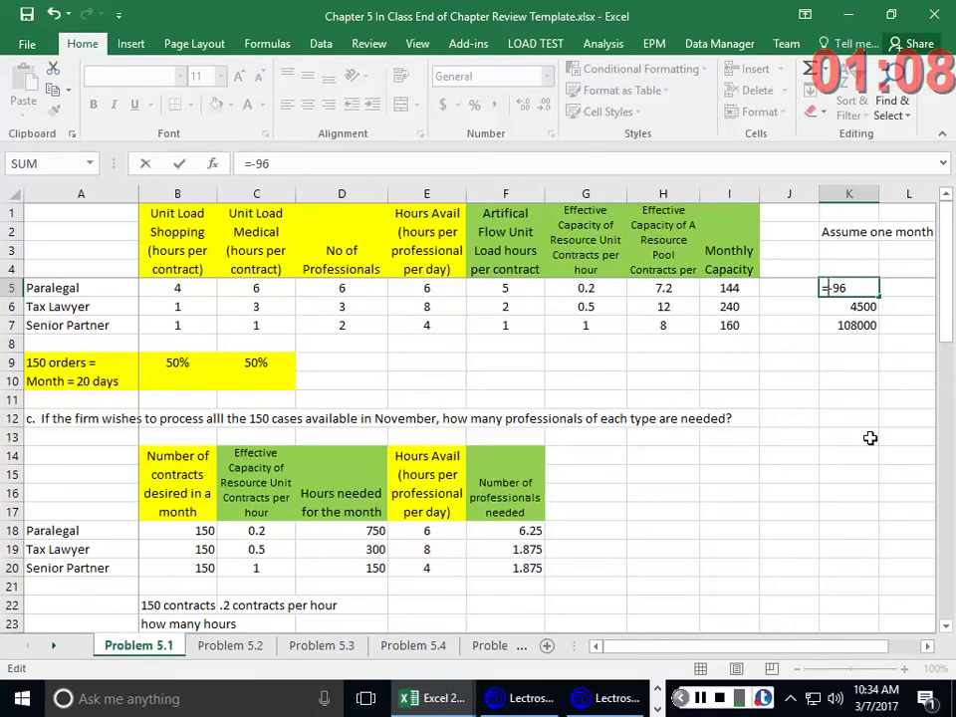
{"action": "left_click", "coordinate": [728, 286]}
{"action": "key", "text": "Return"}
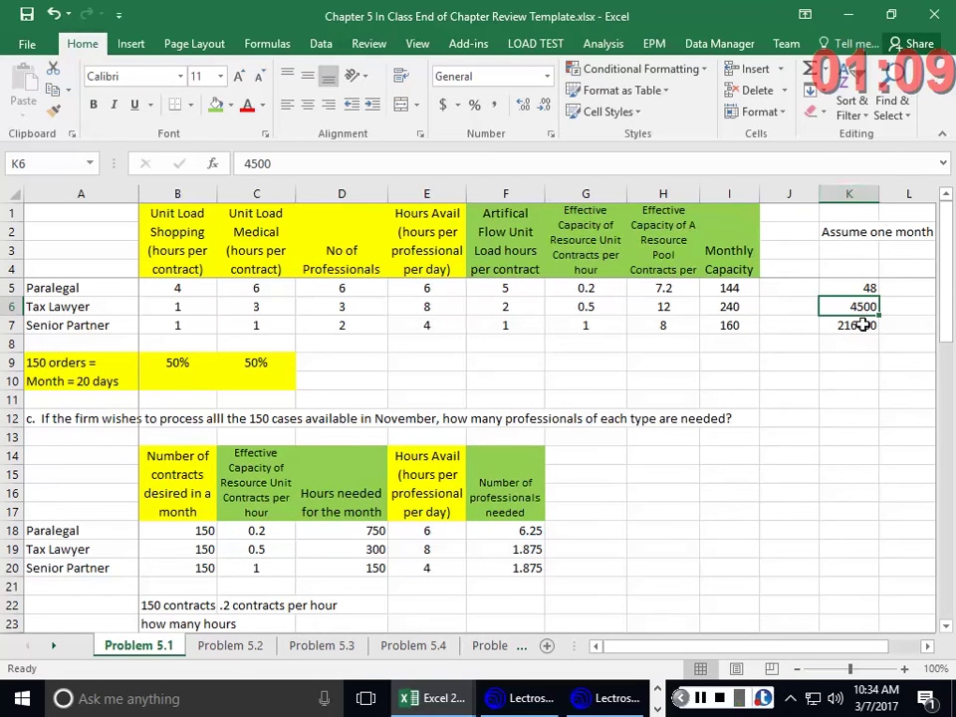
Set the number of Paralegal professionals in D5 to 7
{"action": "left_click", "coordinate": [428, 288]}
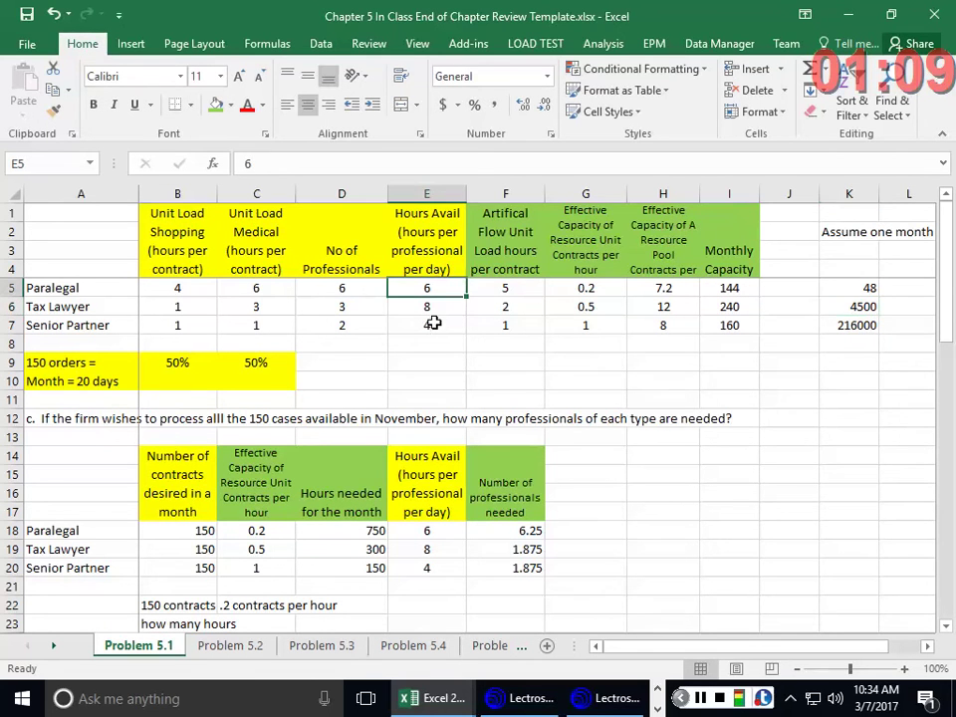
{"action": "left_click", "coordinate": [358, 286]}
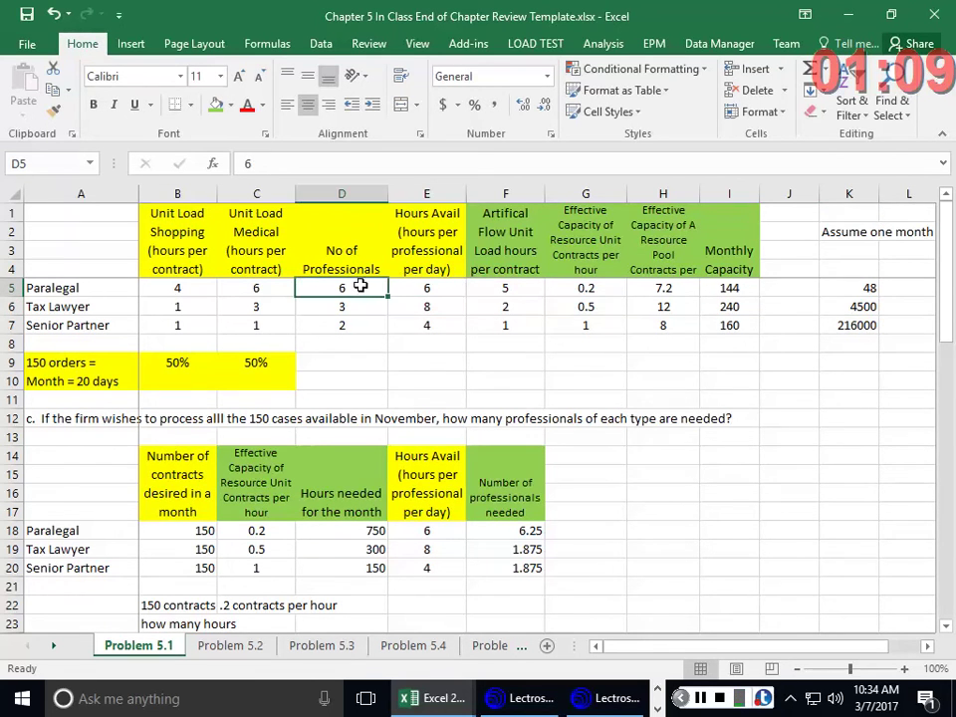
{"action": "type", "text": "7"}
{"action": "key", "text": "Return"}
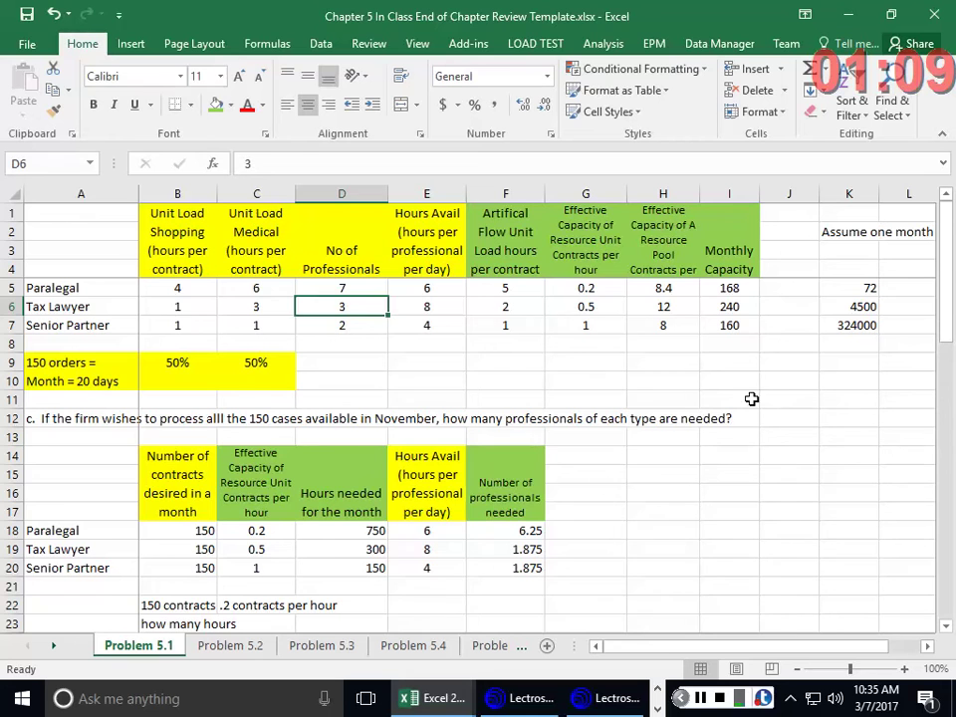
{"action": "scroll", "coordinate": [380, 342], "scroll_direction": "down", "scroll_amount": 3}
{"action": "scroll", "coordinate": [385, 341], "scroll_direction": "up", "scroll_amount": 3}
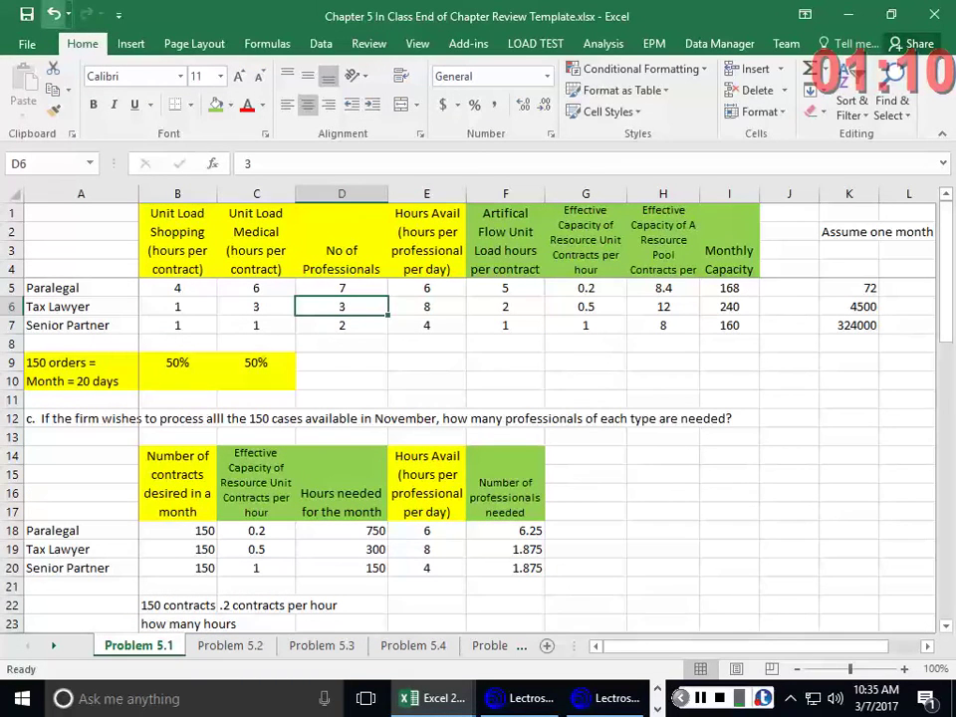
Undo the last three edits to the Paralegal count in D5 and the K5 formula
{"action": "left_click", "coordinate": [54, 14]}
{"action": "left_click", "coordinate": [54, 14]}
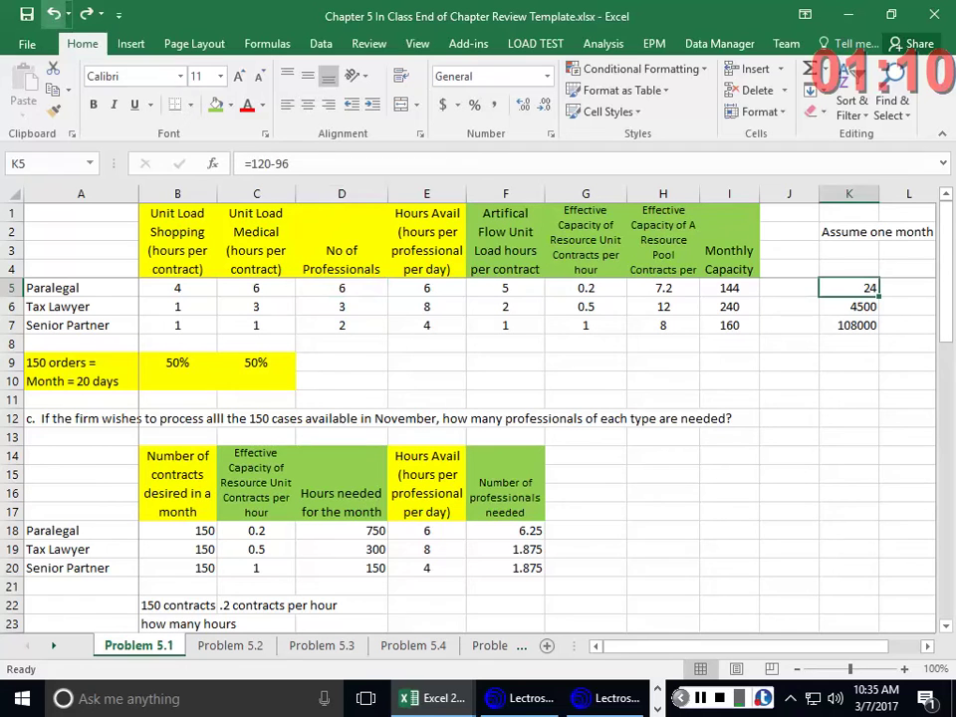
{"action": "left_click", "coordinate": [54, 14]}
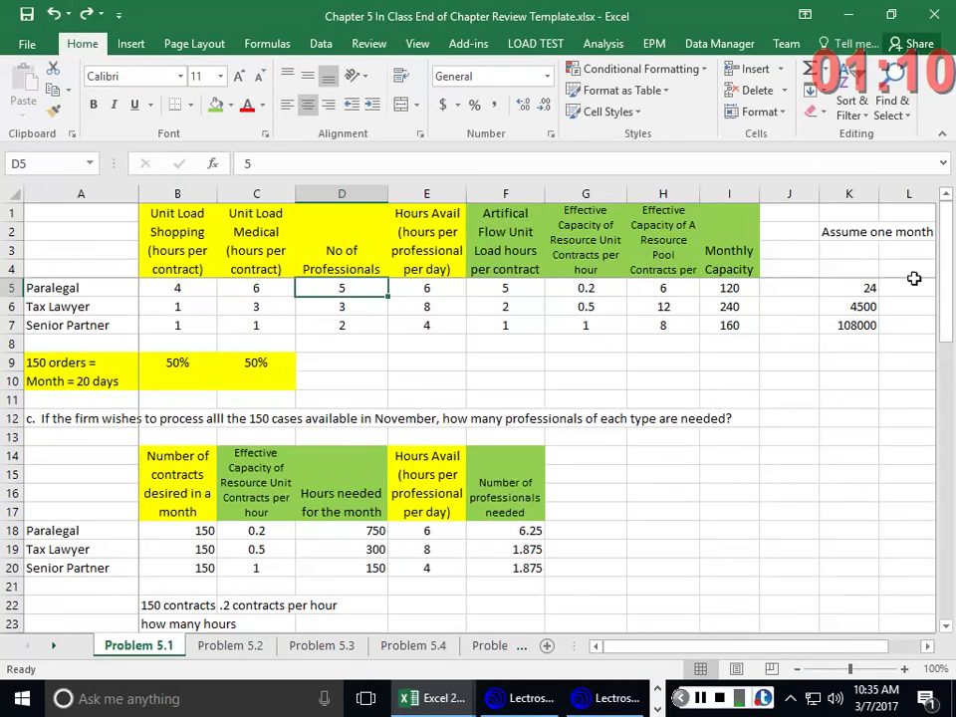
Clear the contents of the scratch calculations in K5:K7
{"action": "left_click_drag", "start_coordinate": [860, 288], "coordinate": [862, 325]}
{"action": "right_click", "coordinate": [851, 325]}
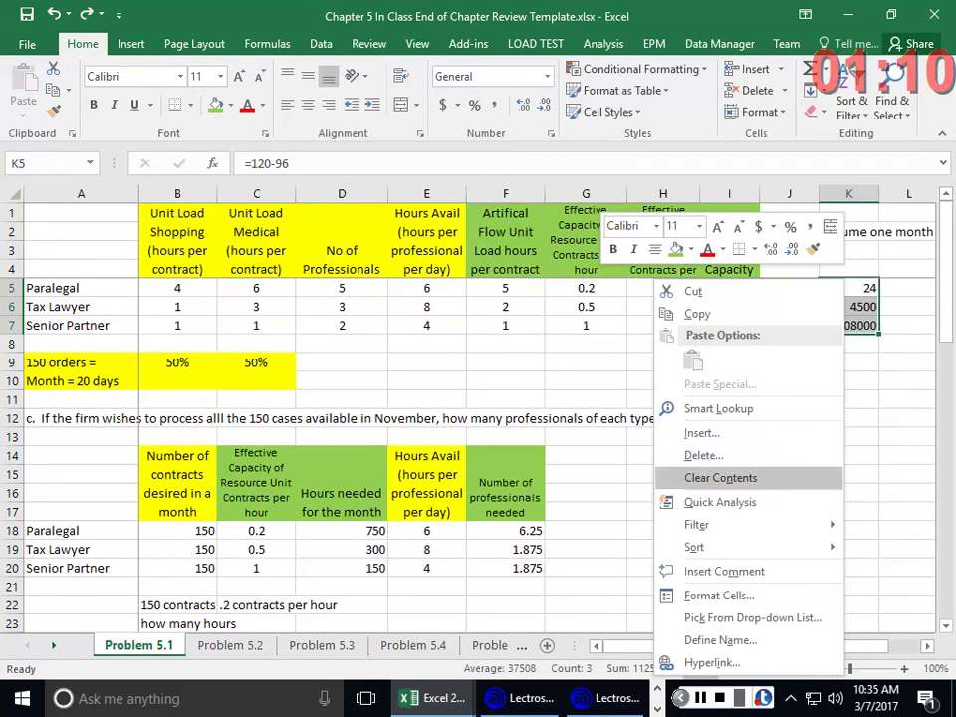
{"action": "left_click", "coordinate": [720, 478]}
{"action": "left_click", "coordinate": [729, 249]}
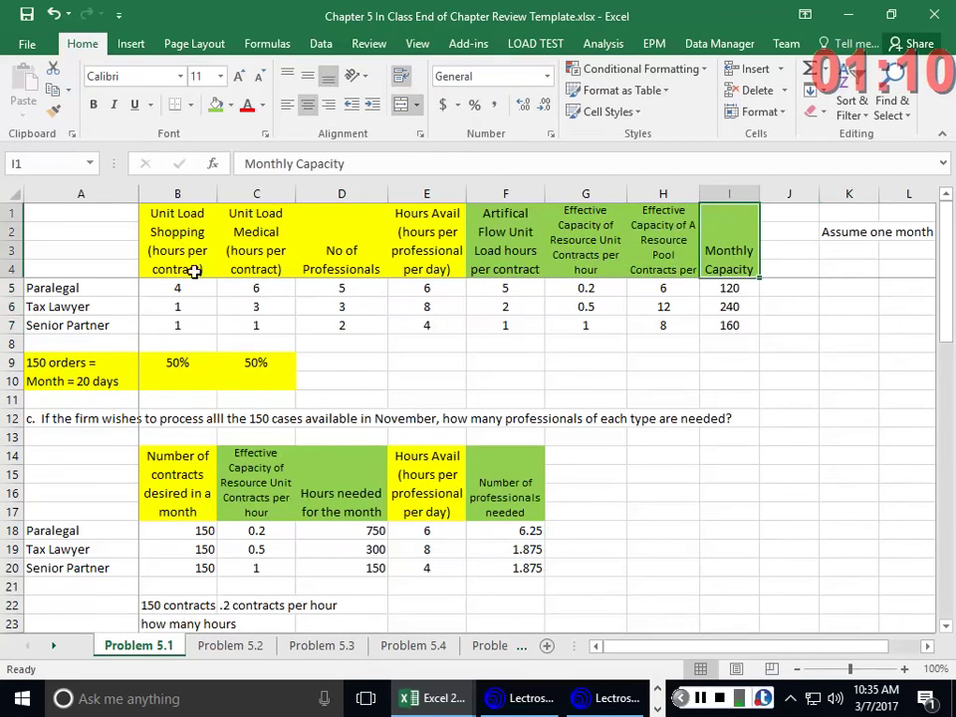
Set the number of Paralegal professionals in D5 to 4 and check the Paralegal monthly capacity formula
{"action": "left_click_drag", "start_coordinate": [179, 288], "coordinate": [732, 329]}
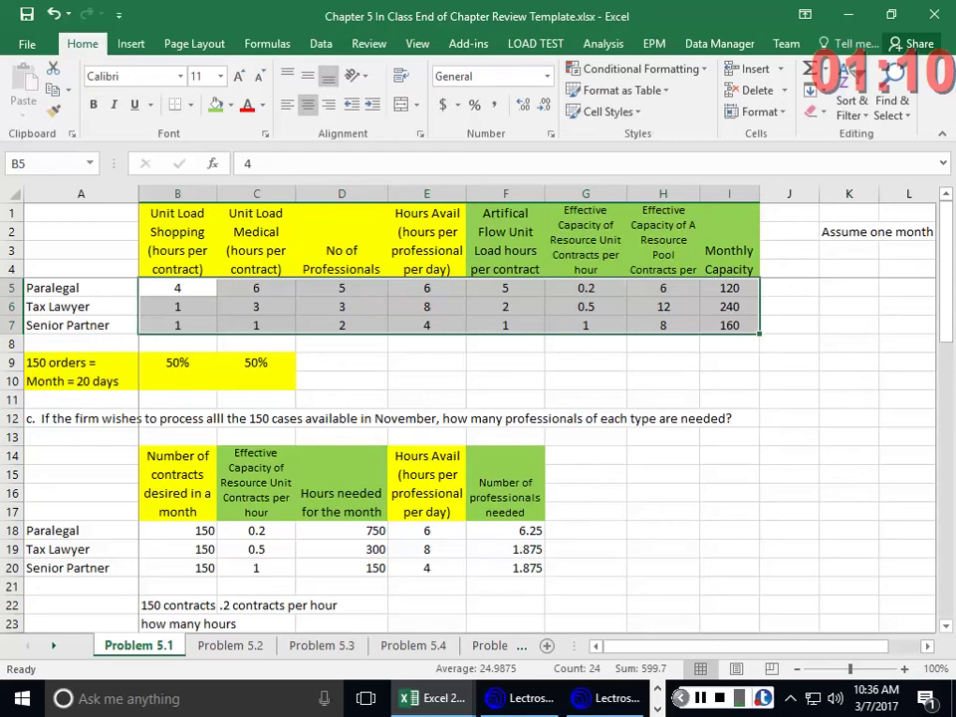
{"action": "left_click", "coordinate": [362, 288]}
{"action": "type", "text": "4"}
{"action": "key", "text": "Return"}
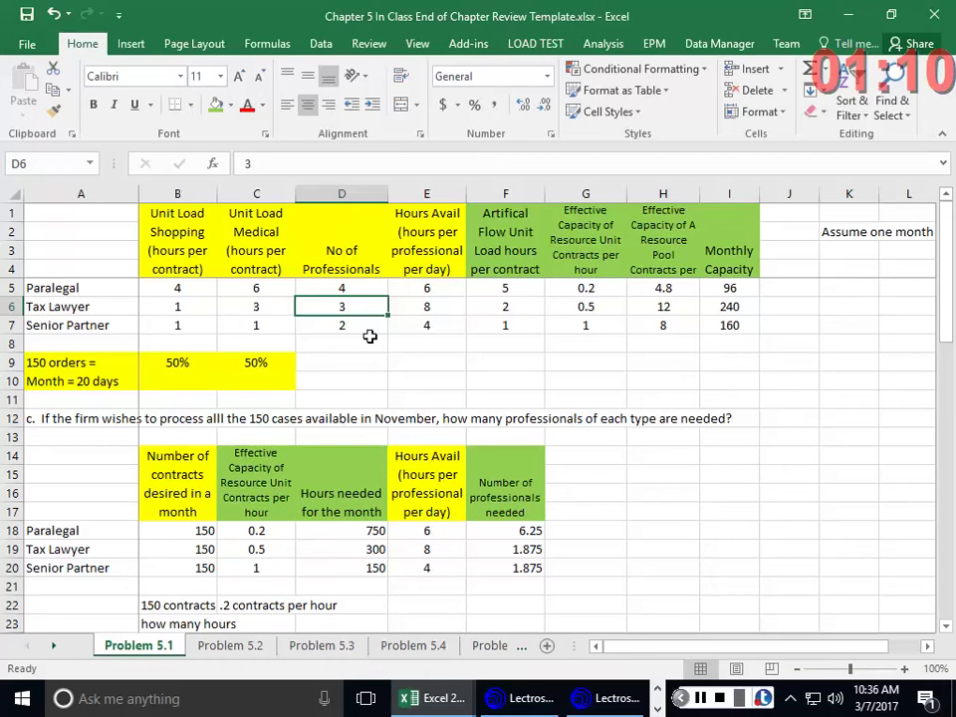
{"action": "left_click", "coordinate": [747, 285]}
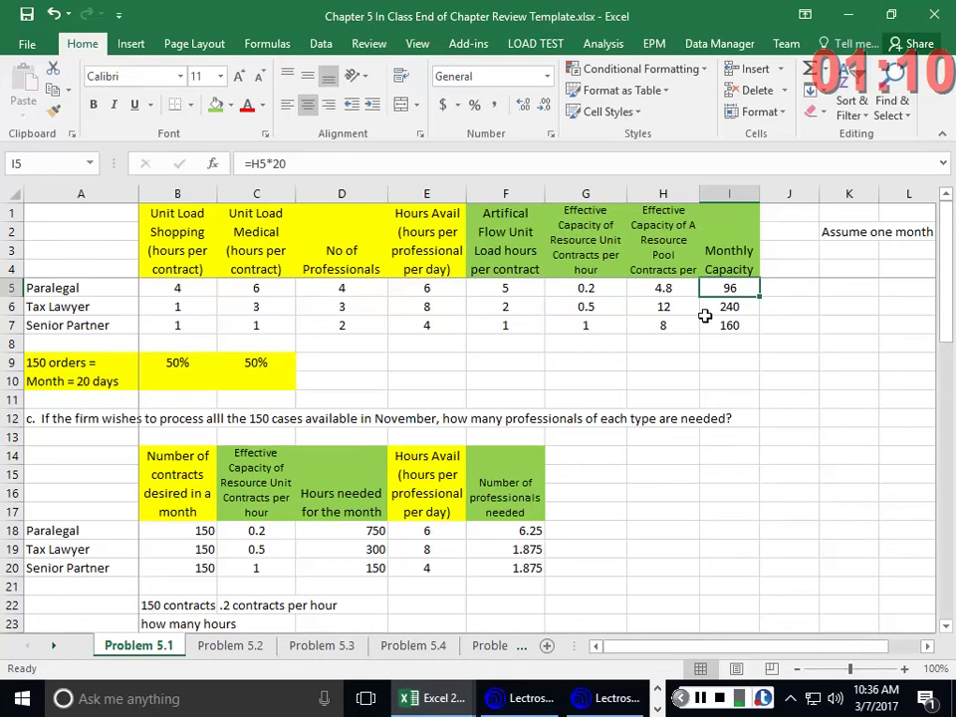
Label K5 "Medical" and K6 "Shopping" beside the capacity table
{"action": "left_click", "coordinate": [839, 281]}
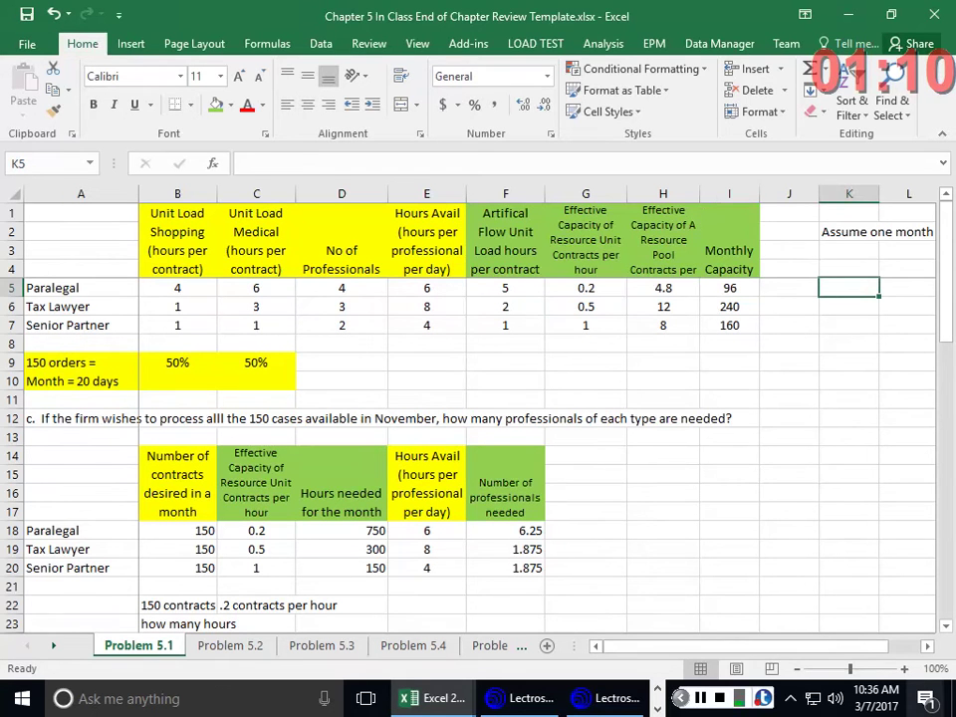
{"action": "type", "text": "Medica"}
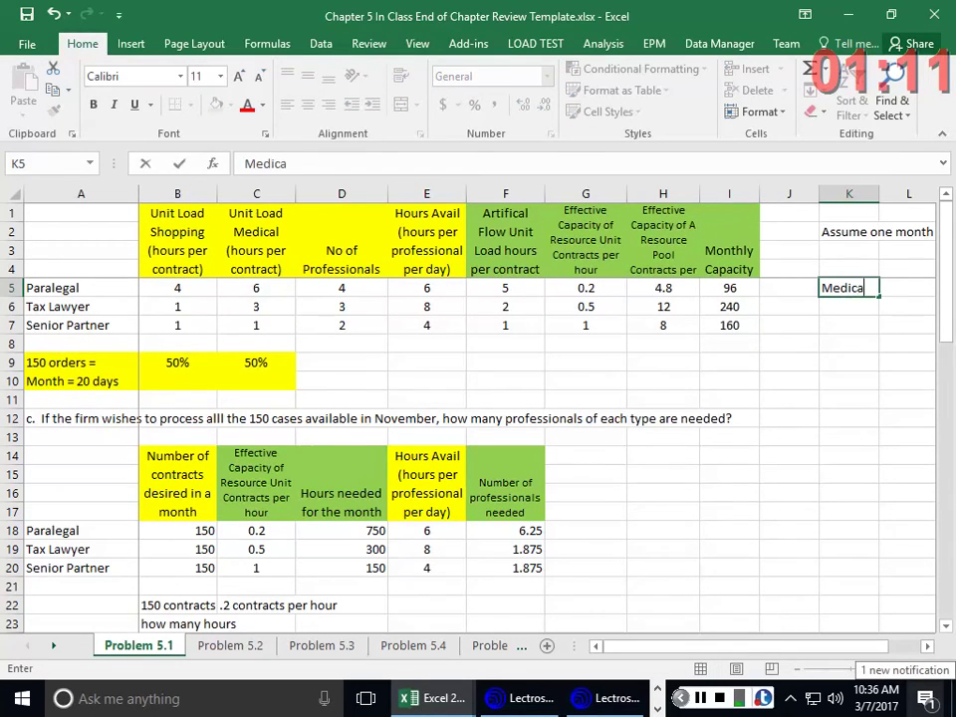
{"action": "type", "text": "l"}
{"action": "key", "text": "Return"}
{"action": "type", "text": "Shoppoi"}
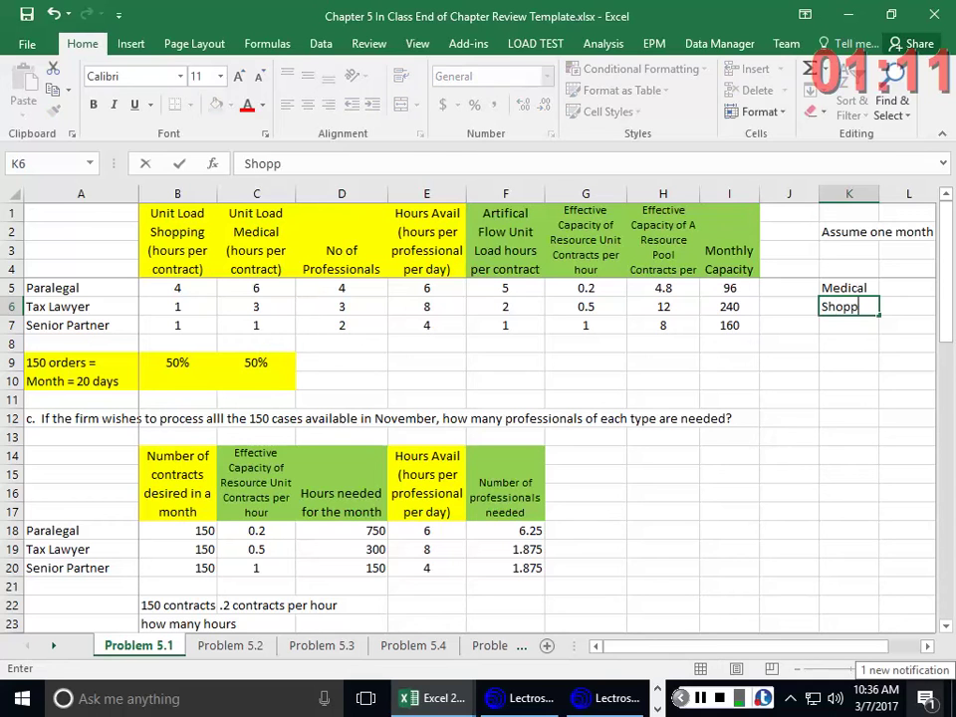
{"action": "key", "text": "BackSpace"}
{"action": "key", "text": "BackSpace"}
{"action": "type", "text": "ing"}
{"action": "key", "text": "Return"}
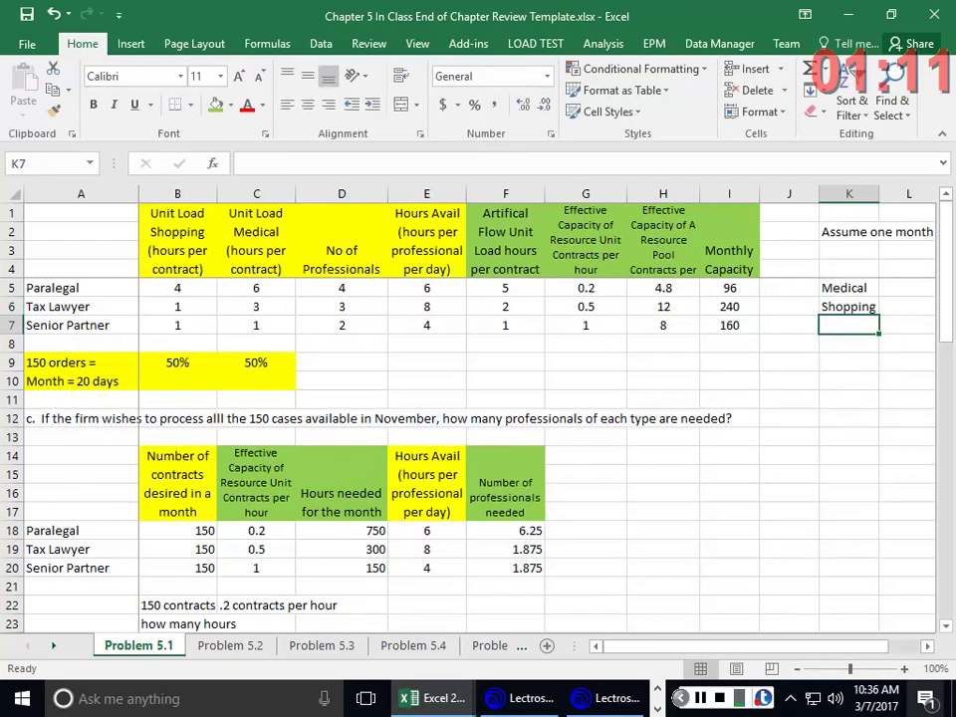
Add the heading "At capacity" in K4 above the Medical and Shopping labels
{"action": "key", "text": "Up"}
{"action": "key", "text": "Up"}
{"action": "key", "text": "Right"}
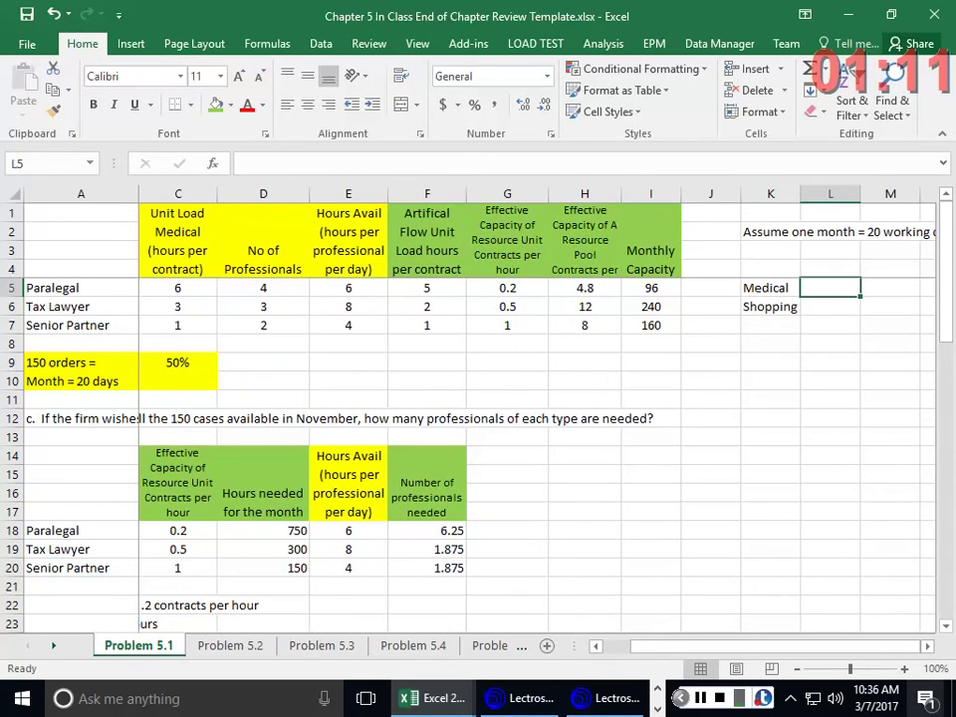
{"action": "key", "text": "Up"}
{"action": "key", "text": "Up"}
{"action": "key", "text": "Down"}
{"action": "key", "text": "Left"}
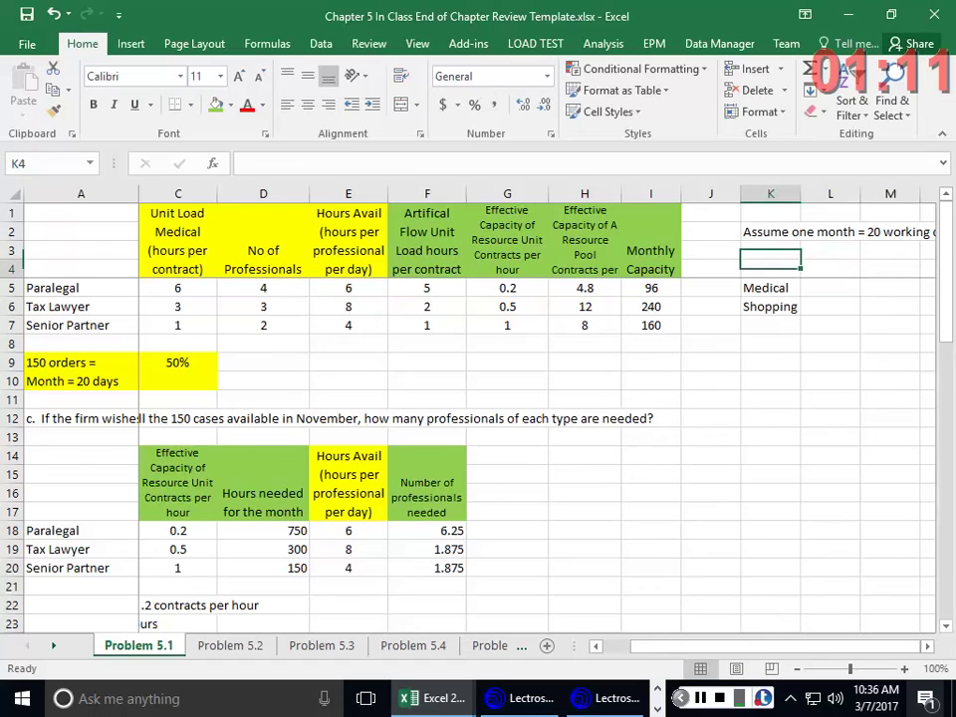
{"action": "type", "text": "At capacity"}
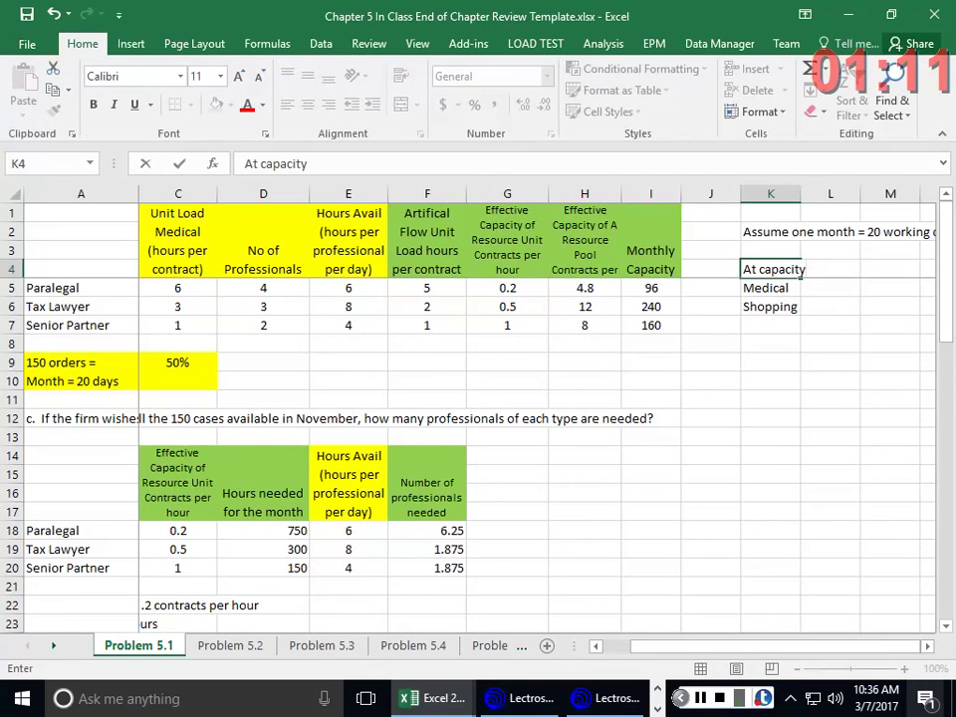
{"action": "key", "text": "Return"}
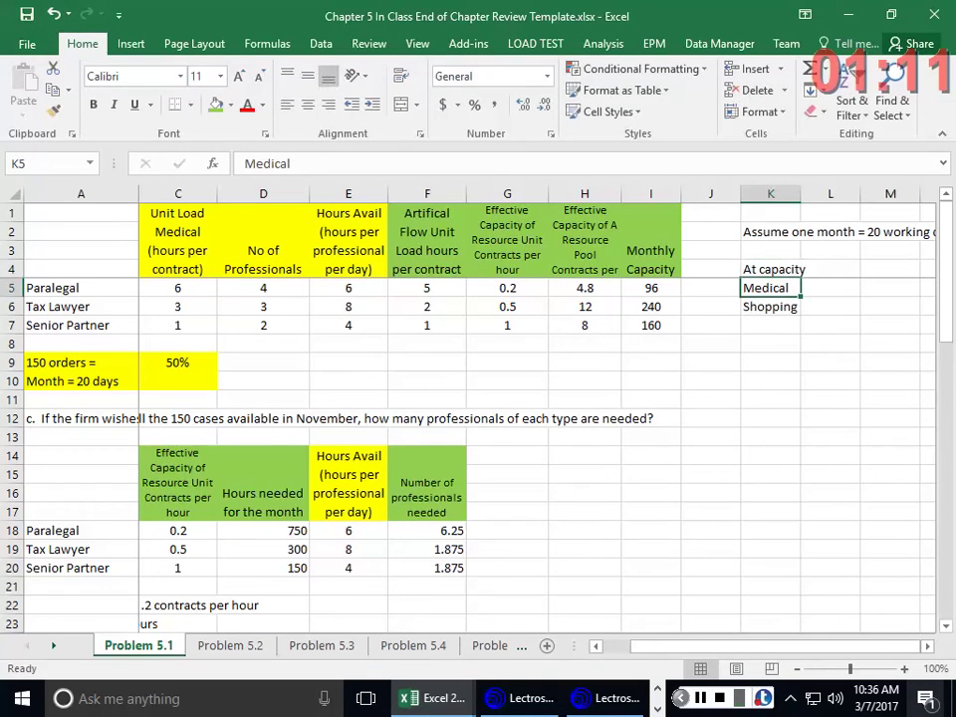
Calculate the Medical contract count in L5 as =I5*.5 and enter 48 for Shopping in L6
{"action": "left_click", "coordinate": [831, 287]}
{"action": "type", "text": "="}
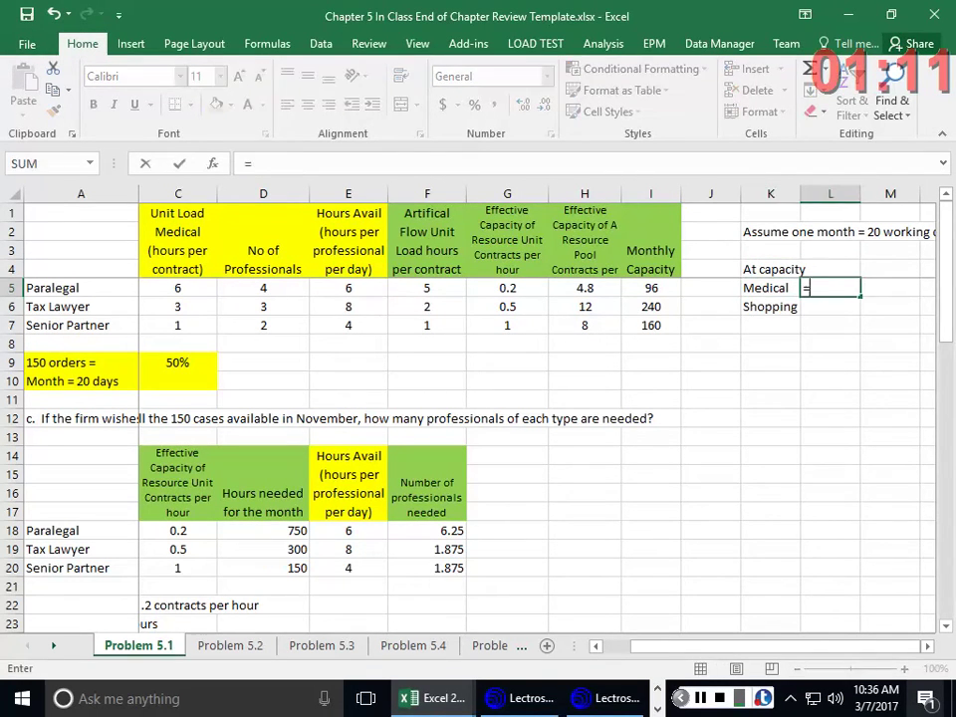
{"action": "left_click", "coordinate": [653, 289]}
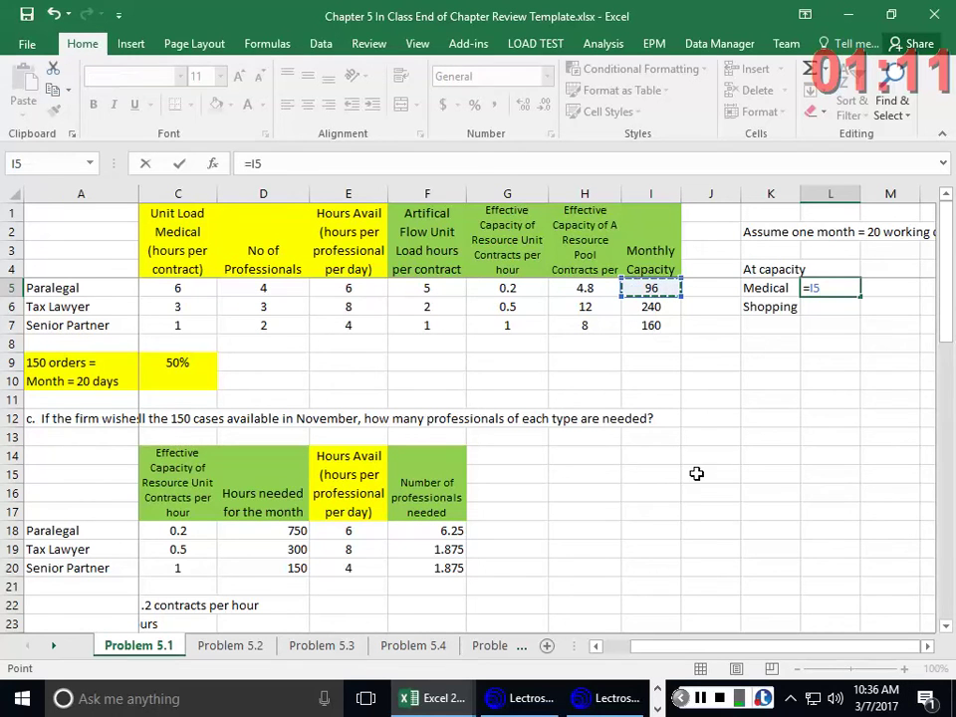
{"action": "type", "text": "*.5"}
{"action": "key", "text": "Return"}
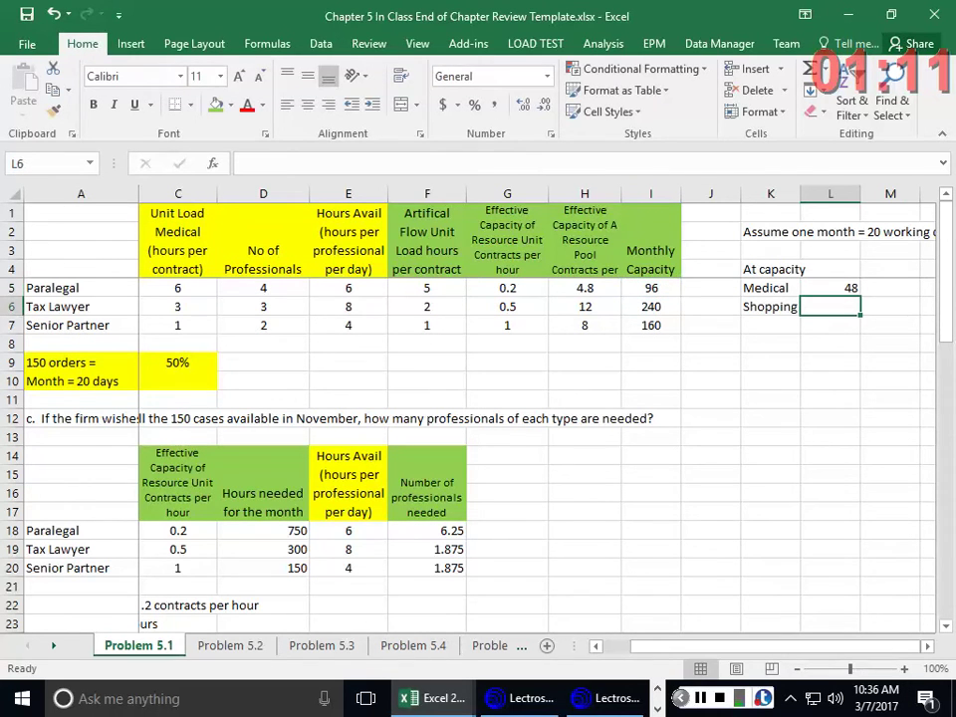
{"action": "type", "text": "48"}
{"action": "key", "text": "Return"}
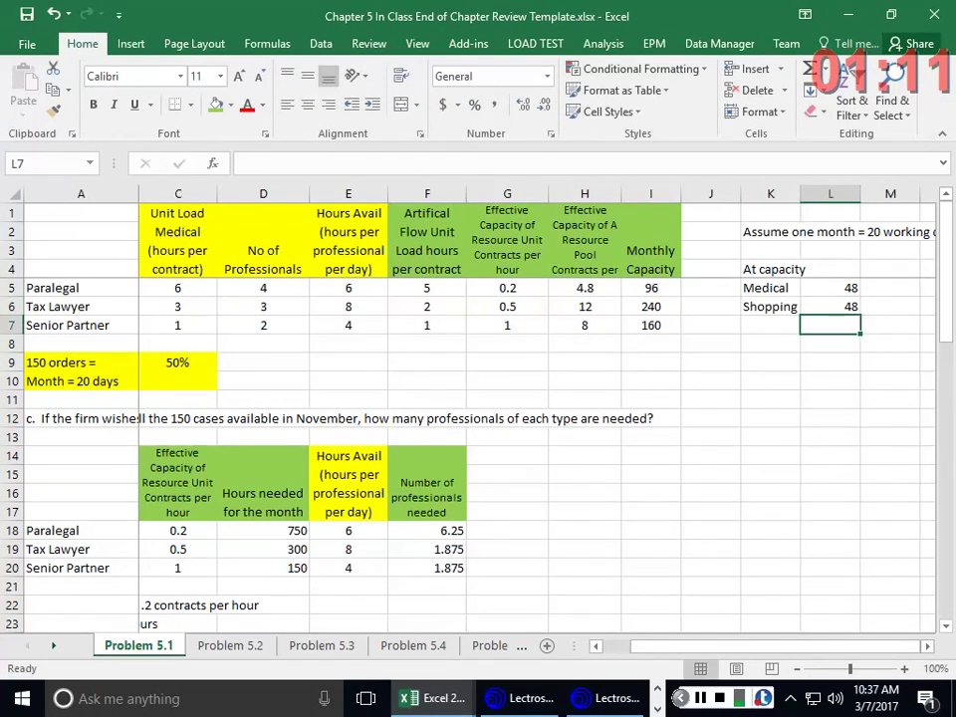
Enter the profit per contract as 4000 for Medical in M5 and 5000 for Shopping in M6
{"action": "left_click", "coordinate": [831, 287]}
{"action": "left_click", "coordinate": [890, 288]}
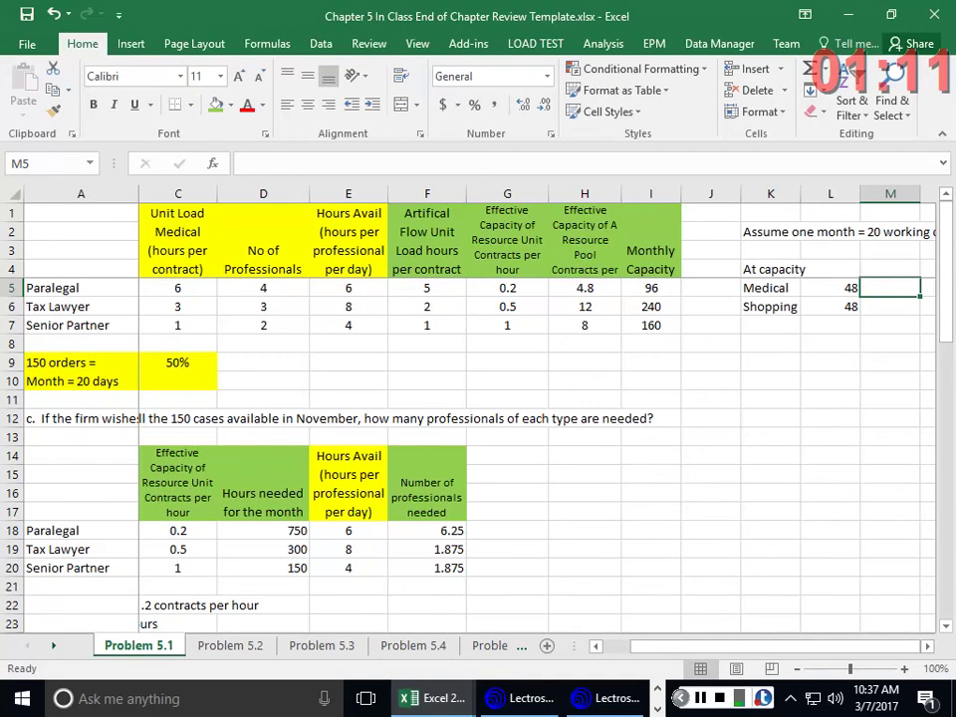
{"action": "type", "text": "4000"}
{"action": "key", "text": "Return"}
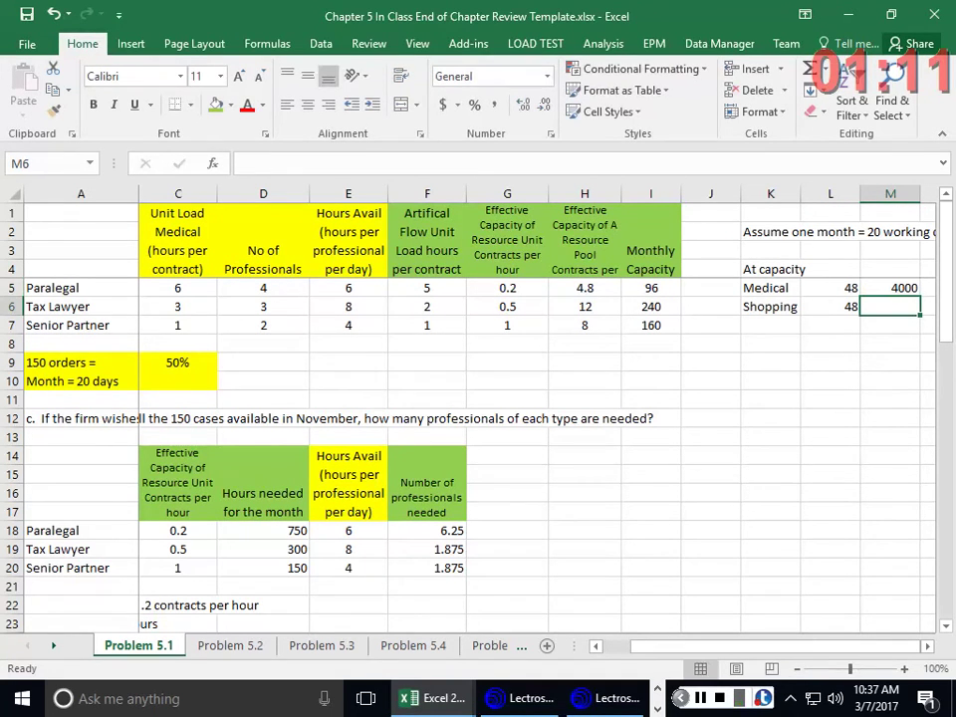
{"action": "type", "text": "5000"}
{"action": "key", "text": "Return"}
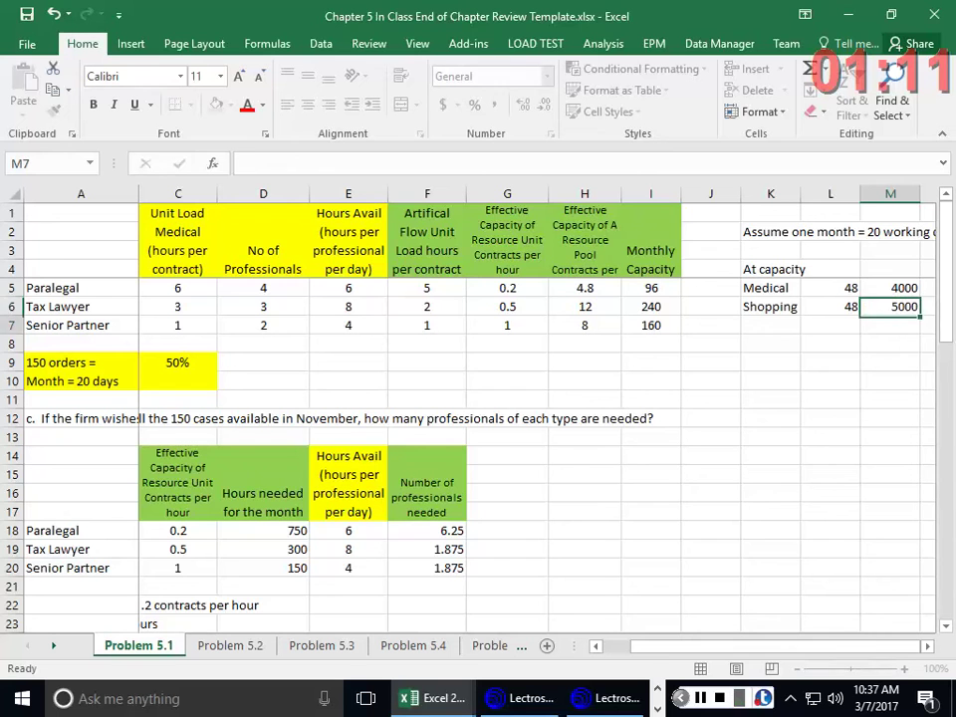
Calculate the Medical profit in N5 as =L5*M5 and fill the formula down to Shopping in N6
{"action": "left_click", "coordinate": [890, 307]}
{"action": "left_click", "coordinate": [928, 287]}
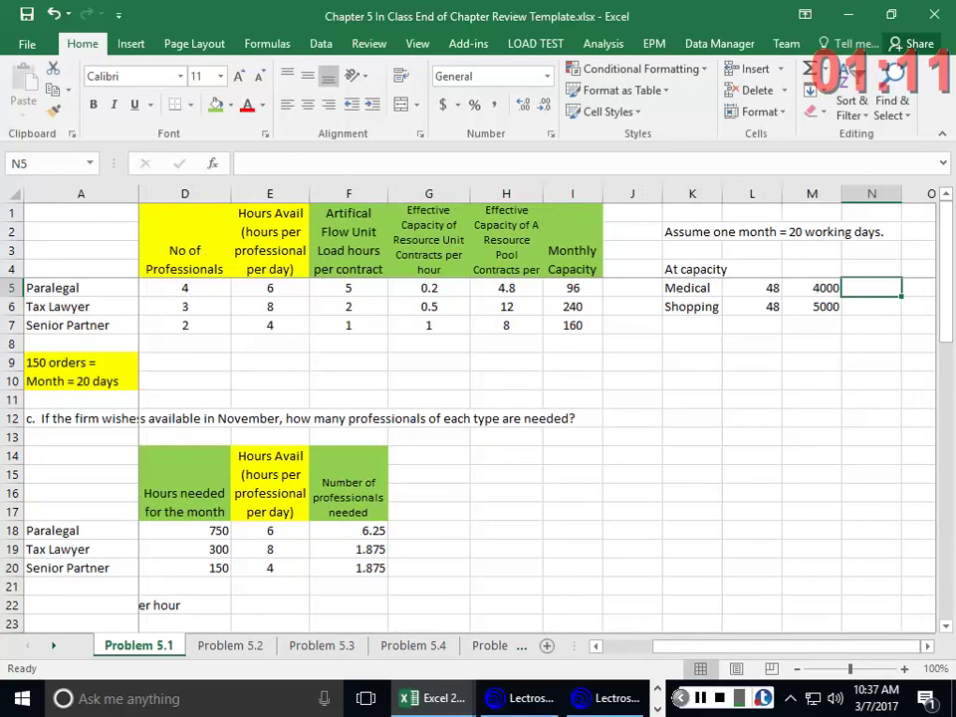
{"action": "type", "text": "="}
{"action": "left_click", "coordinate": [745, 288]}
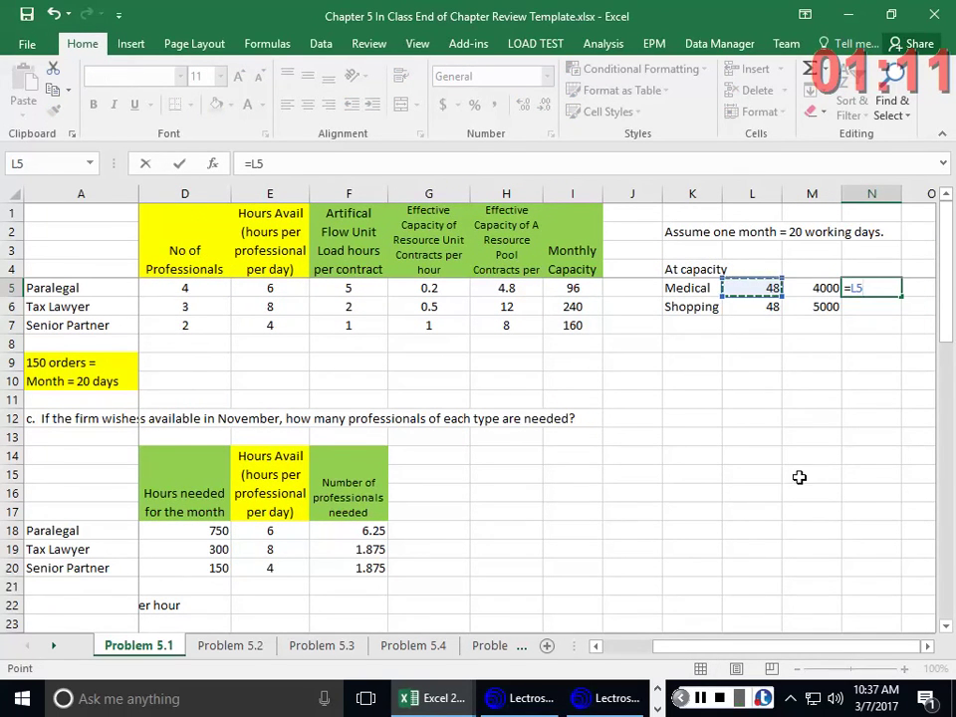
{"action": "type", "text": "*"}
{"action": "left_click", "coordinate": [824, 289]}
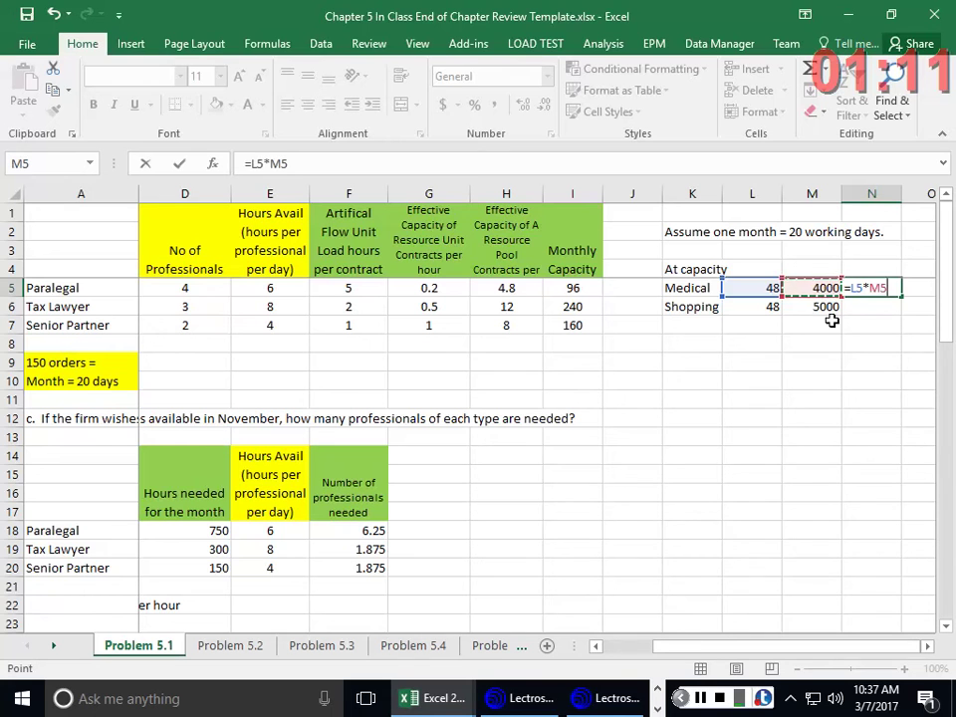
{"action": "key", "text": "Return"}
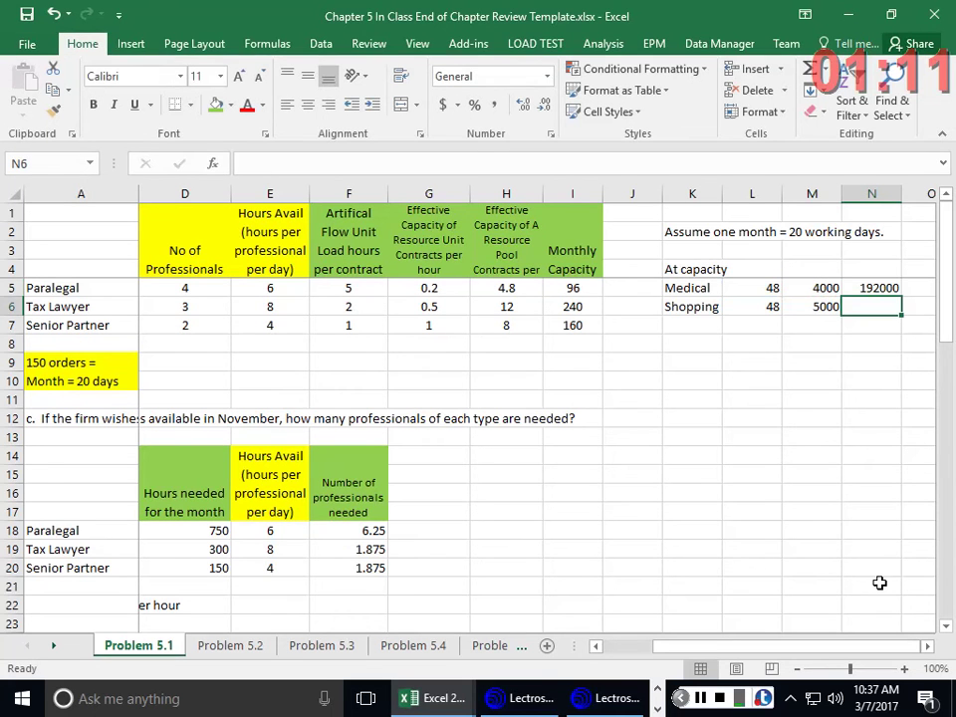
{"action": "left_click", "coordinate": [886, 287]}
{"action": "left_click_drag", "start_coordinate": [901, 297], "coordinate": [887, 327]}
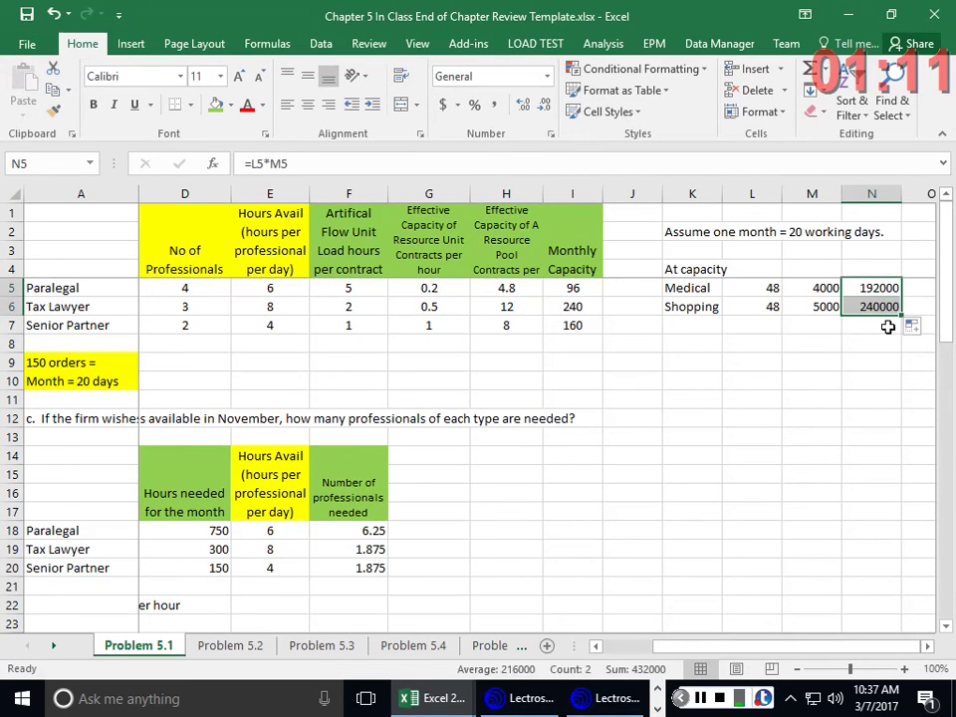
Total the Medical and Shopping profits in N7 with =SUM(N5:N6)
{"action": "left_click", "coordinate": [888, 326]}
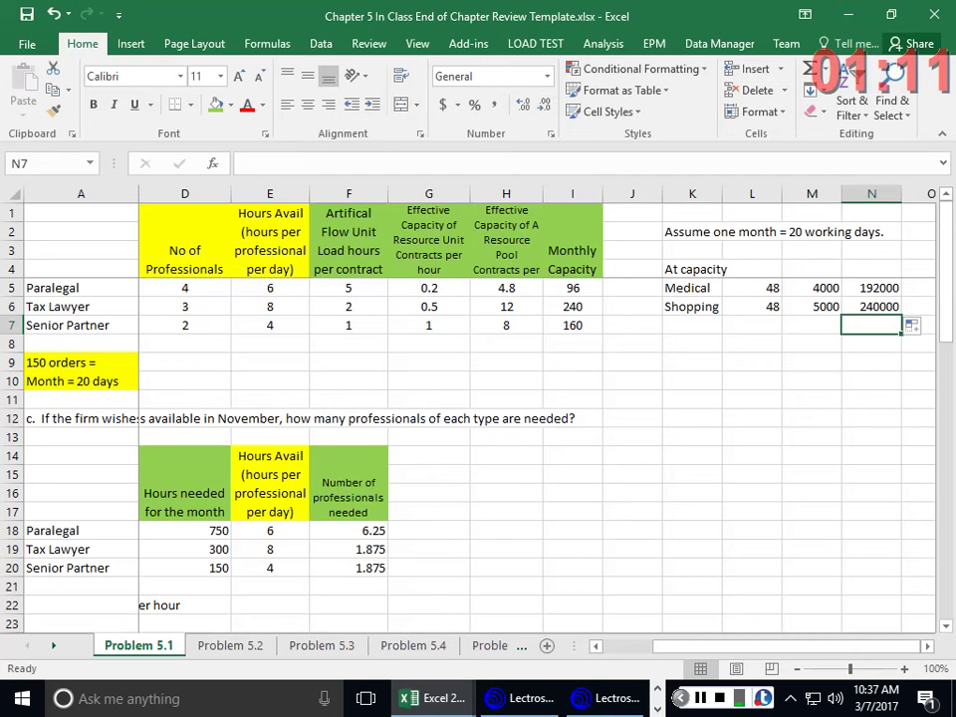
{"action": "left_click", "coordinate": [812, 72]}
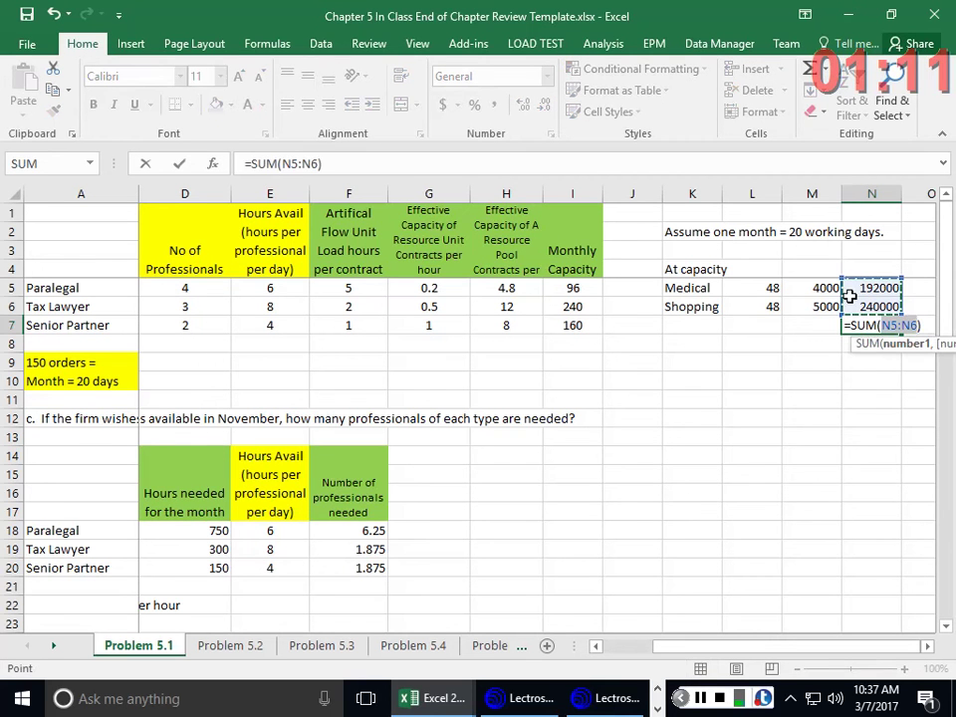
{"action": "key", "text": "Return"}
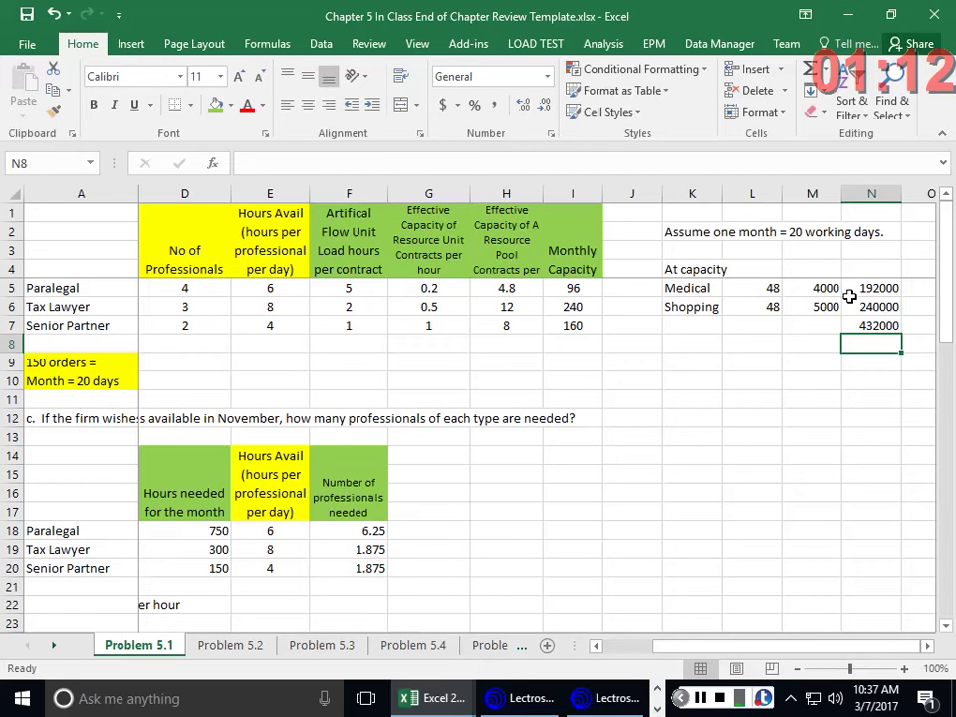
Enter 96 in L9 and 4500 in M9, multiply them in N9 with =L9*M9, and compare with the total in N7
{"action": "left_click", "coordinate": [739, 366]}
{"action": "type", "text": "96"}
{"action": "key", "text": "Tab"}
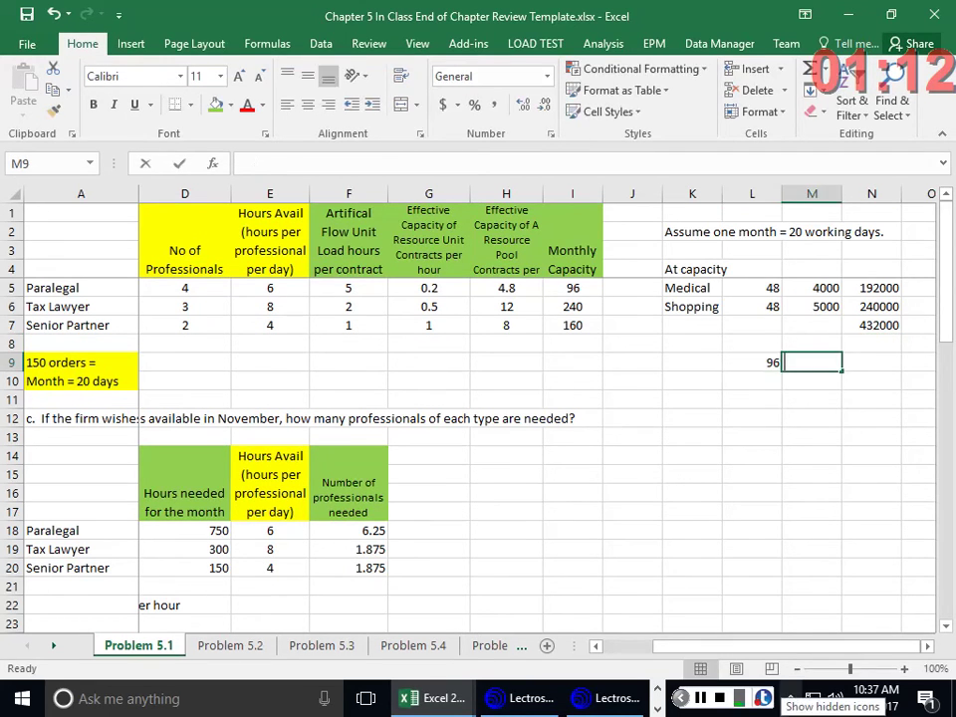
{"action": "type", "text": "4500"}
{"action": "key", "text": "Tab"}
{"action": "type", "text": "="}
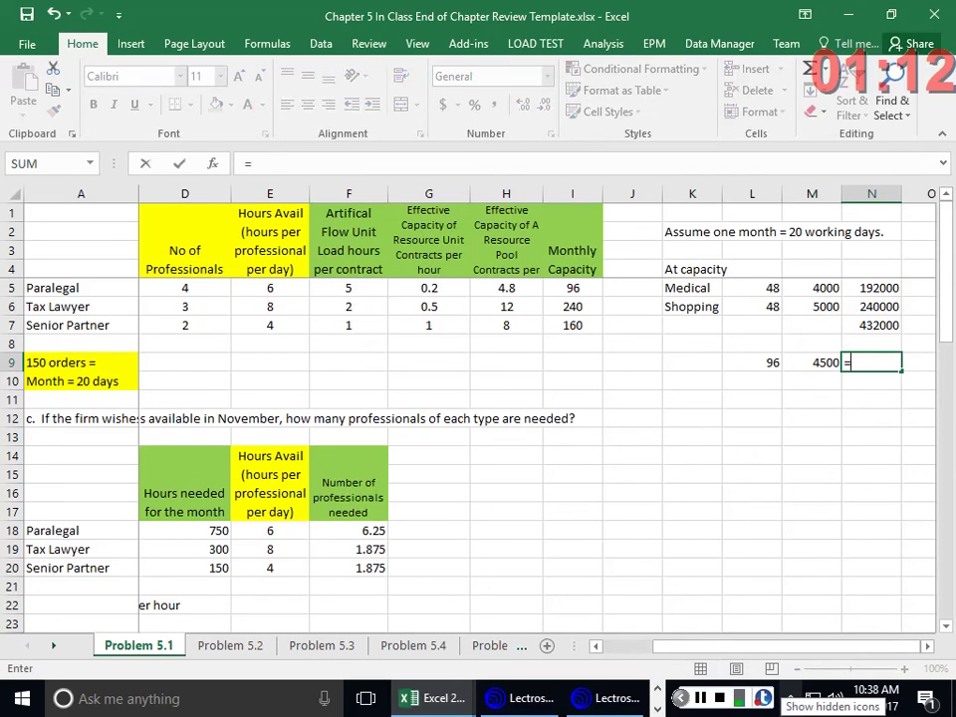
{"action": "left_click", "coordinate": [753, 362]}
{"action": "type", "text": "*"}
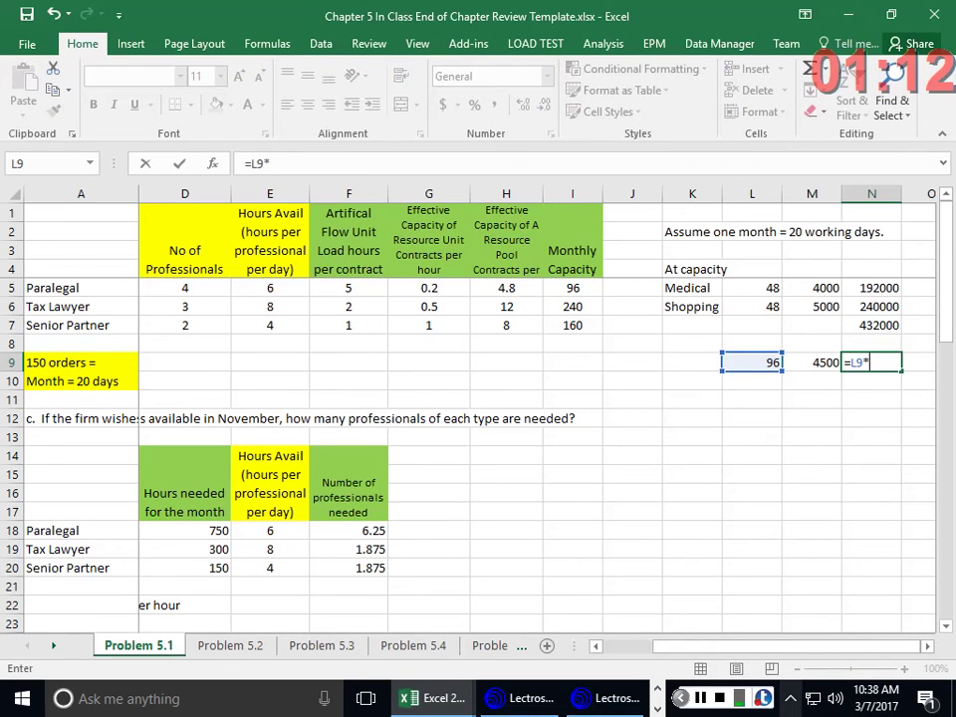
{"action": "left_click", "coordinate": [809, 363]}
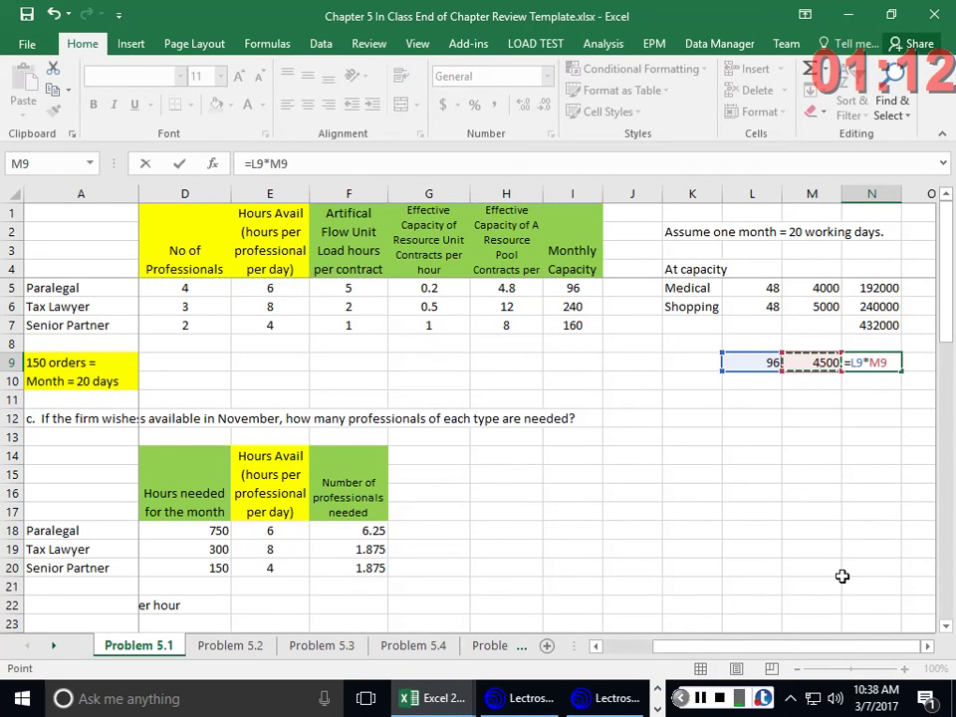
{"action": "key", "text": "Return"}
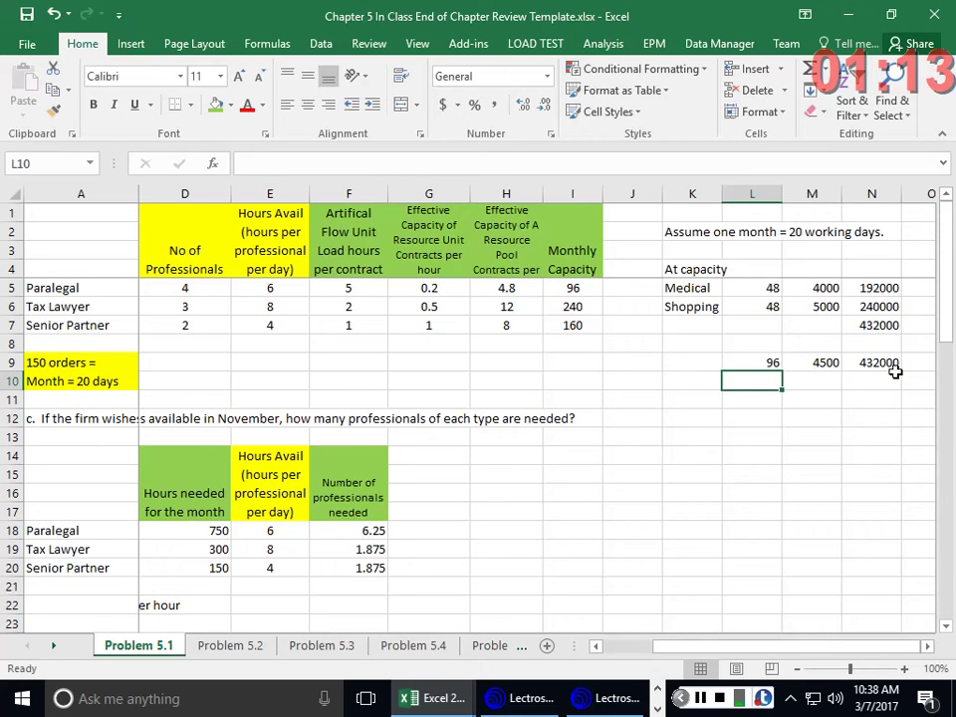
{"action": "left_click", "coordinate": [853, 334]}
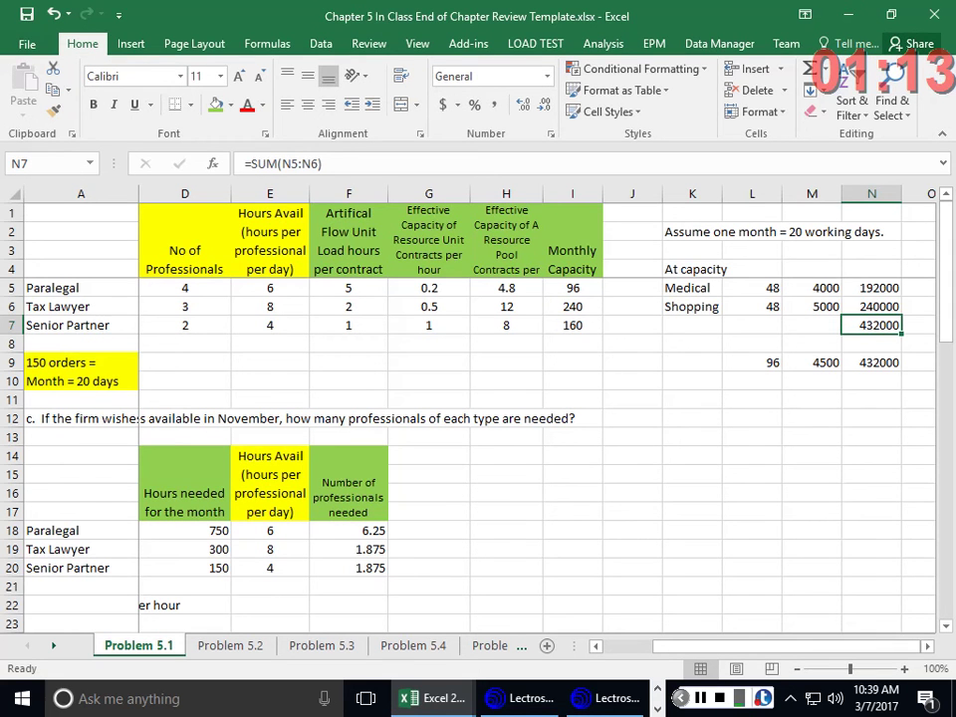
Switch to the Problem 5.3 worksheet and select the Shampooing process time in F1
{"action": "left_click", "coordinate": [321, 645]}
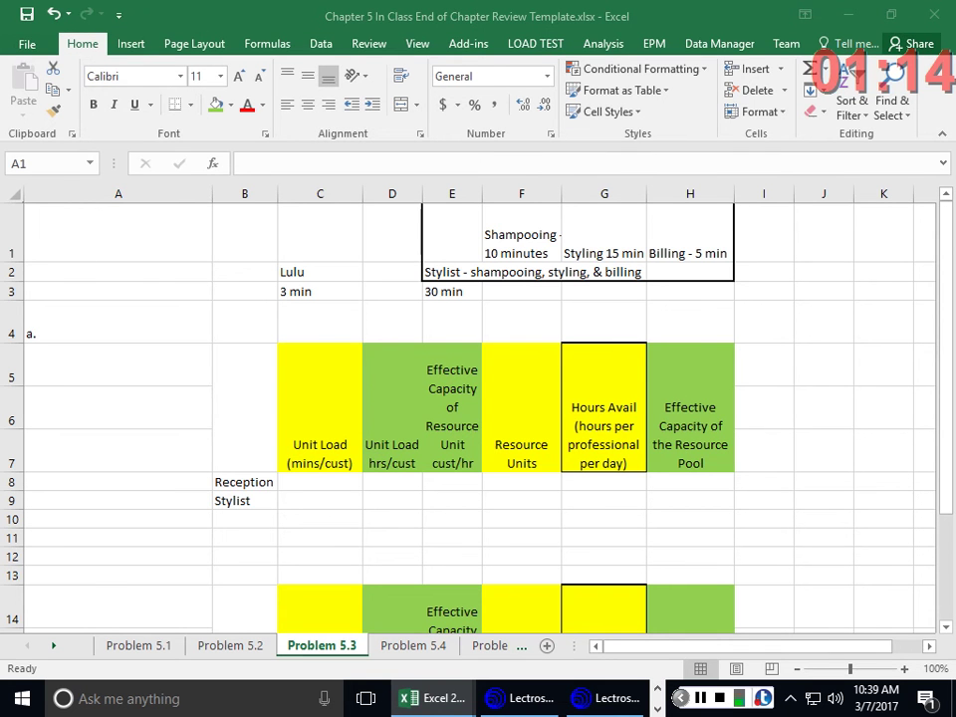
{"action": "left_click", "coordinate": [543, 320]}
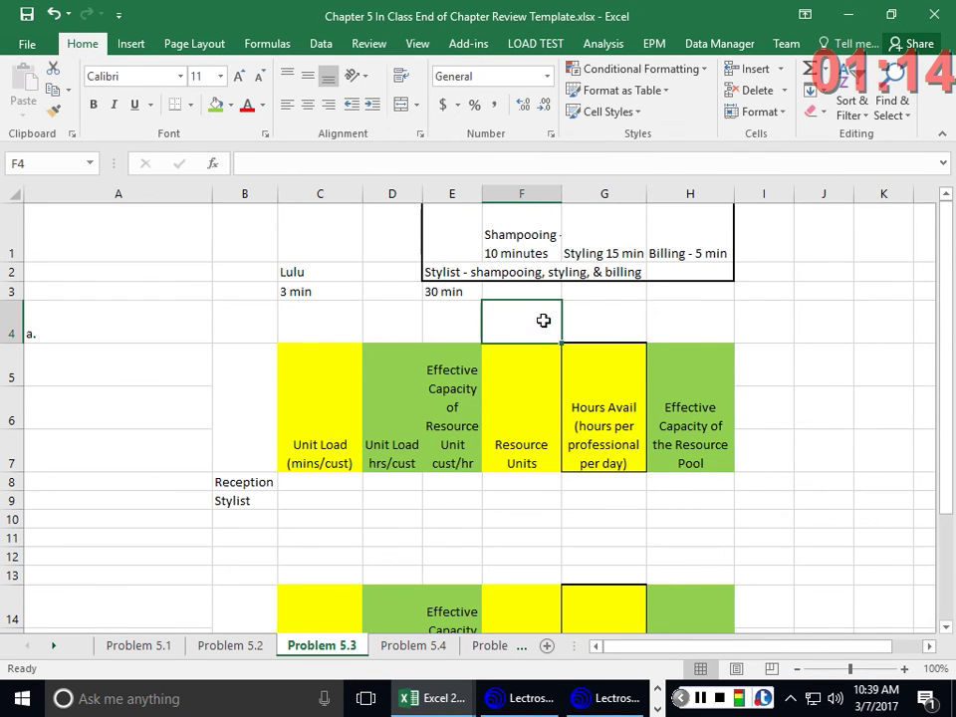
{"action": "left_click", "coordinate": [512, 232]}
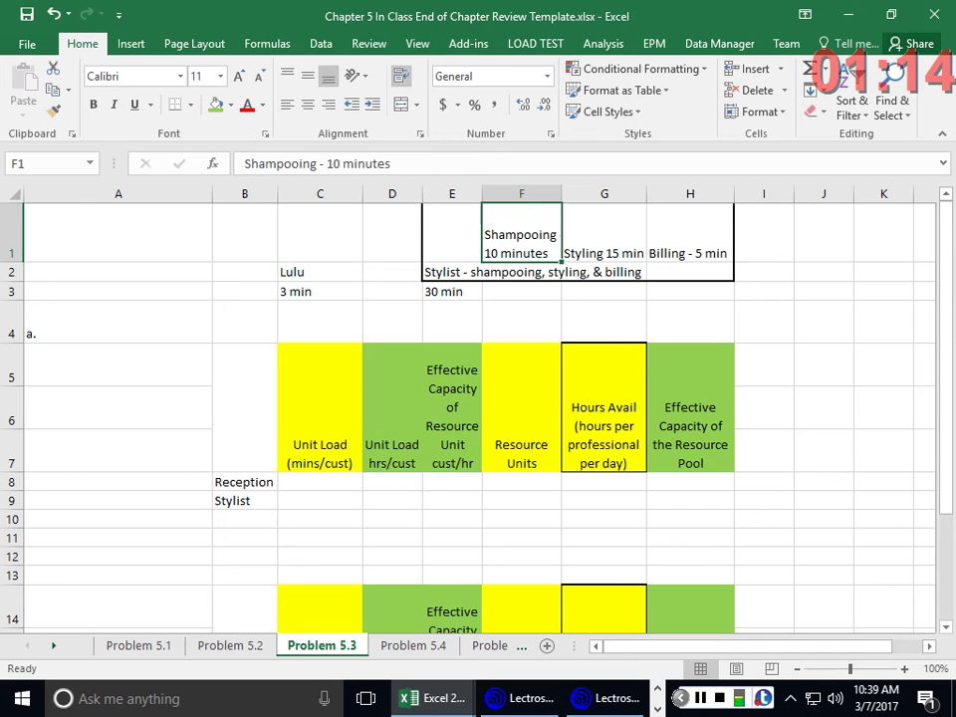
Review the styling and billing times in row 1 and the reception and stylist times in row 3
{"action": "left_click", "coordinate": [583, 242]}
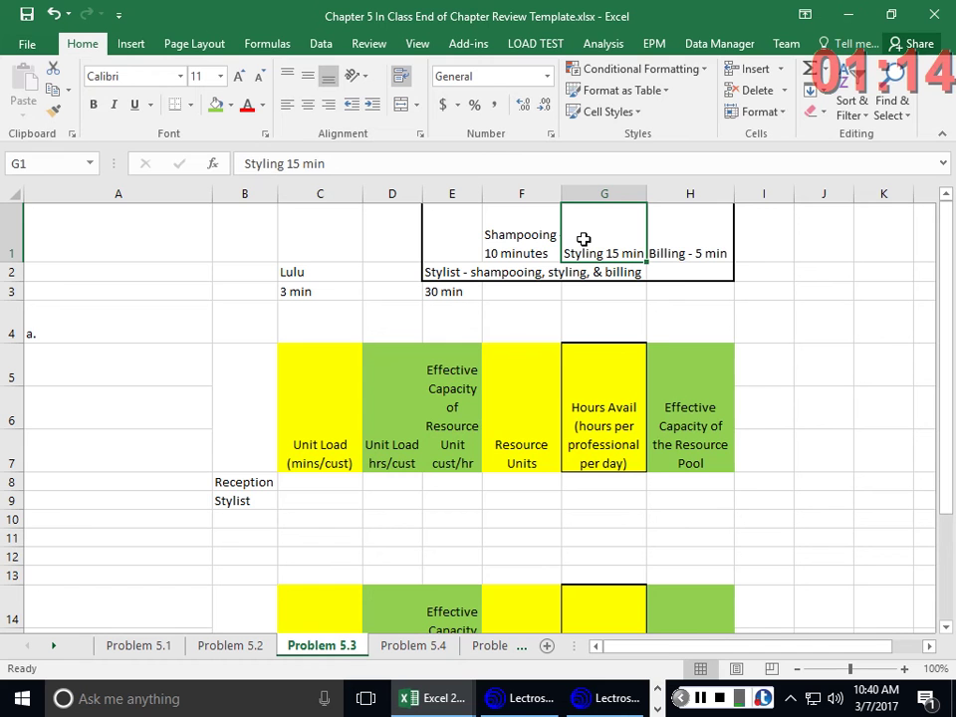
{"action": "left_click", "coordinate": [702, 231]}
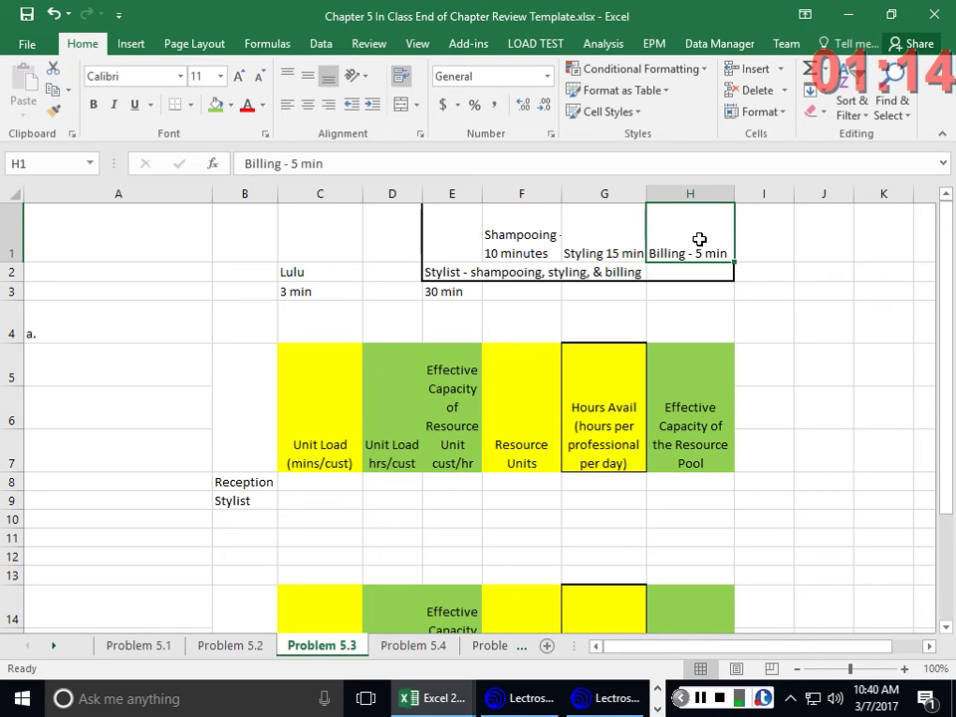
{"action": "left_click", "coordinate": [384, 270]}
{"action": "left_click", "coordinate": [333, 286]}
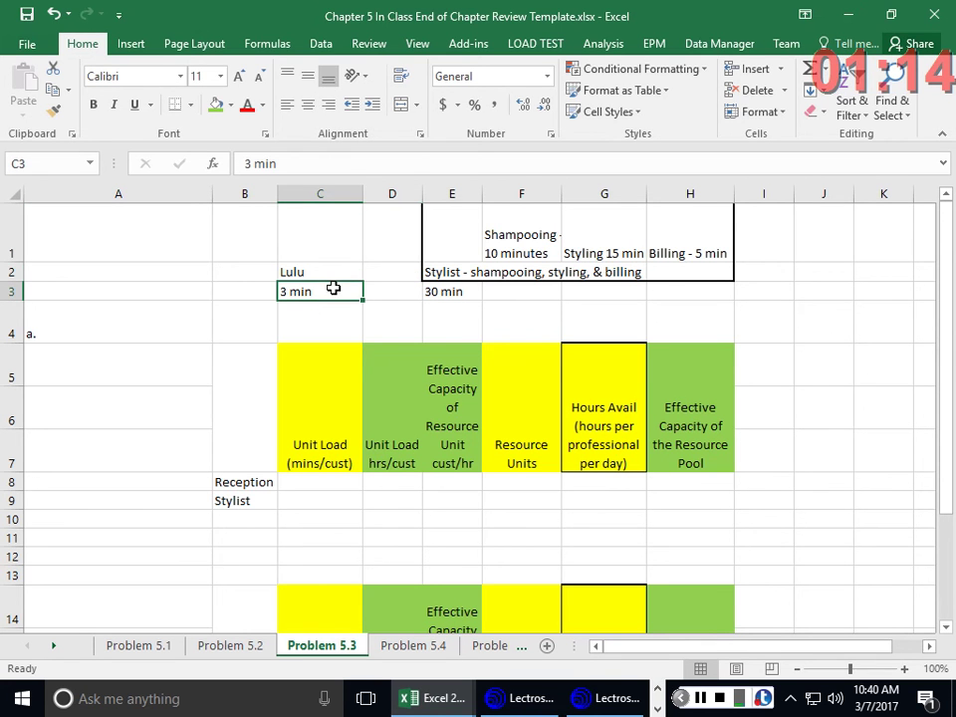
{"action": "left_click", "coordinate": [438, 291]}
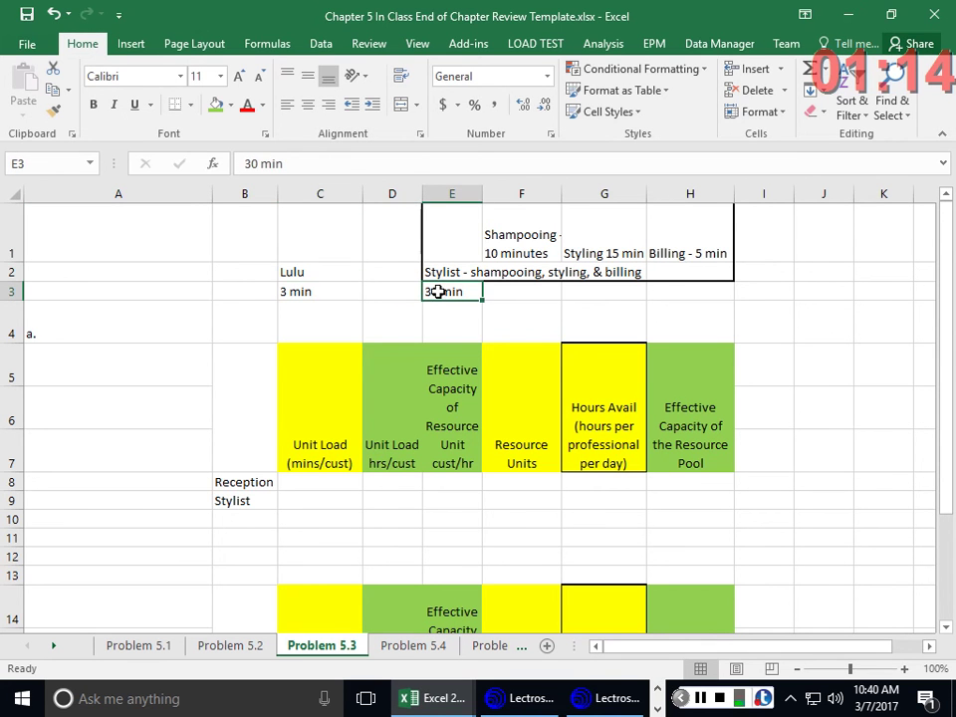
{"action": "left_click", "coordinate": [533, 253]}
{"action": "left_click", "coordinate": [612, 253]}
{"action": "left_click", "coordinate": [680, 253]}
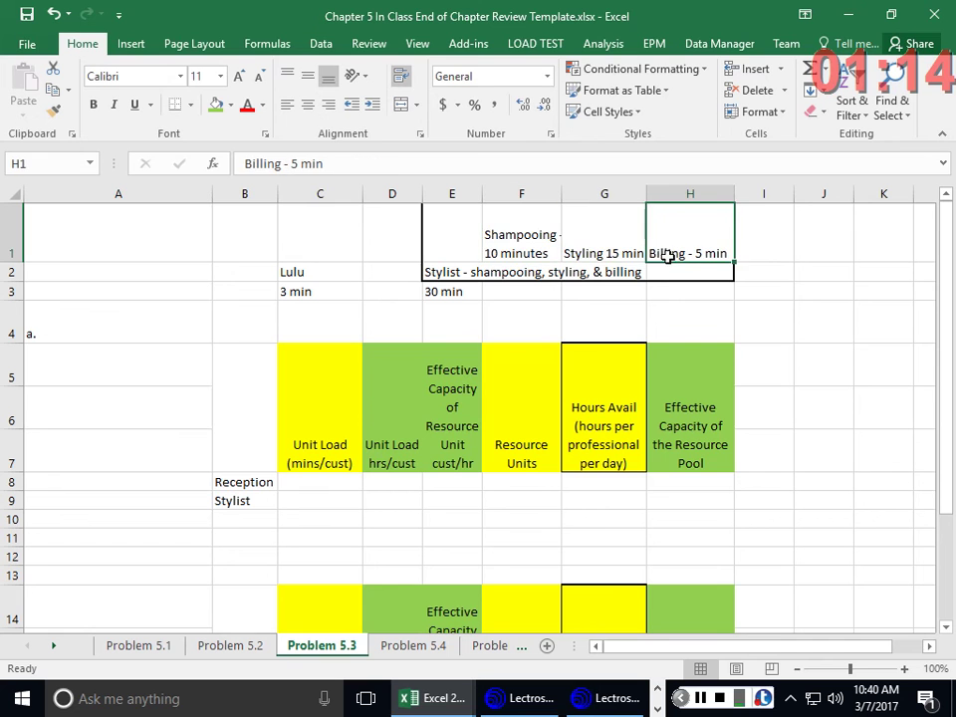
{"action": "left_click", "coordinate": [504, 241]}
{"action": "left_click", "coordinate": [579, 245]}
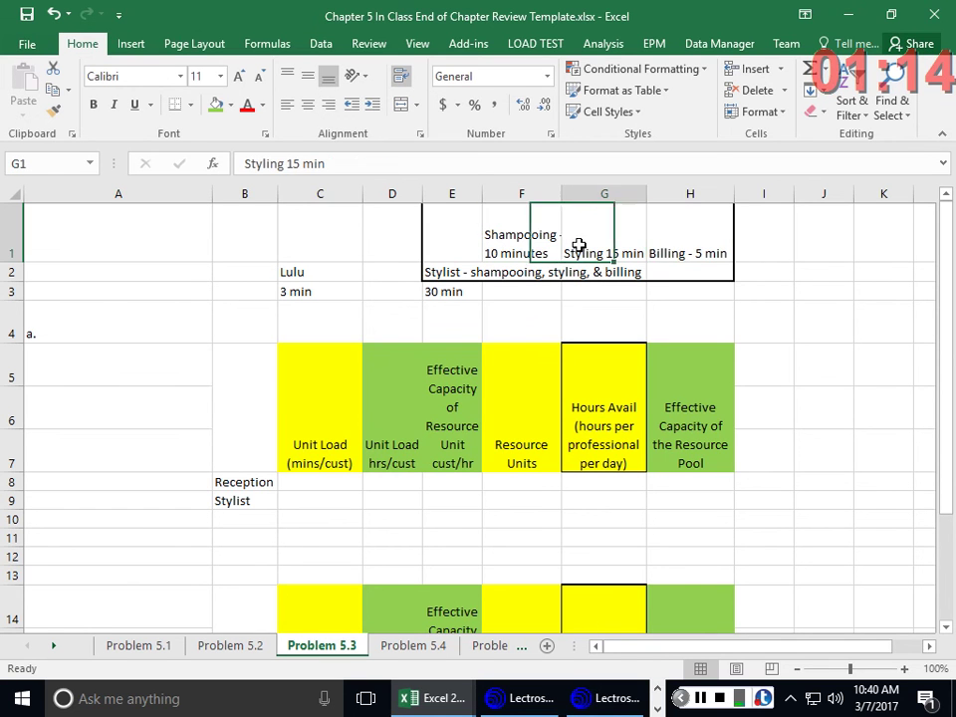
{"action": "left_click", "coordinate": [671, 250]}
{"action": "left_click", "coordinate": [474, 291]}
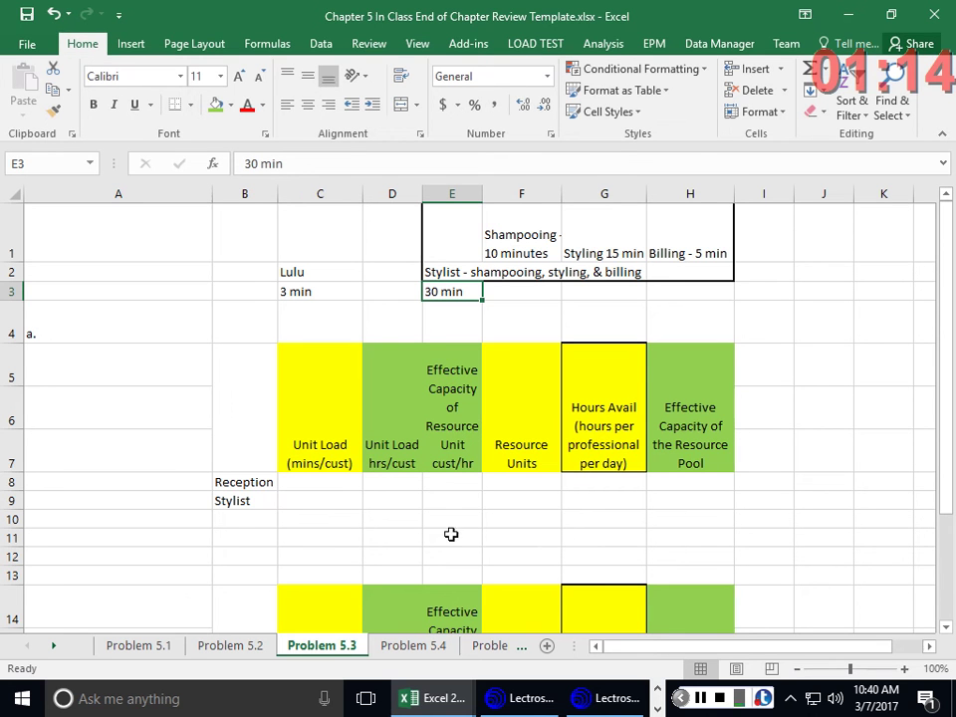
Label the Reception row in A8 with the receptionist's name given in C2
{"action": "left_click", "coordinate": [229, 486]}
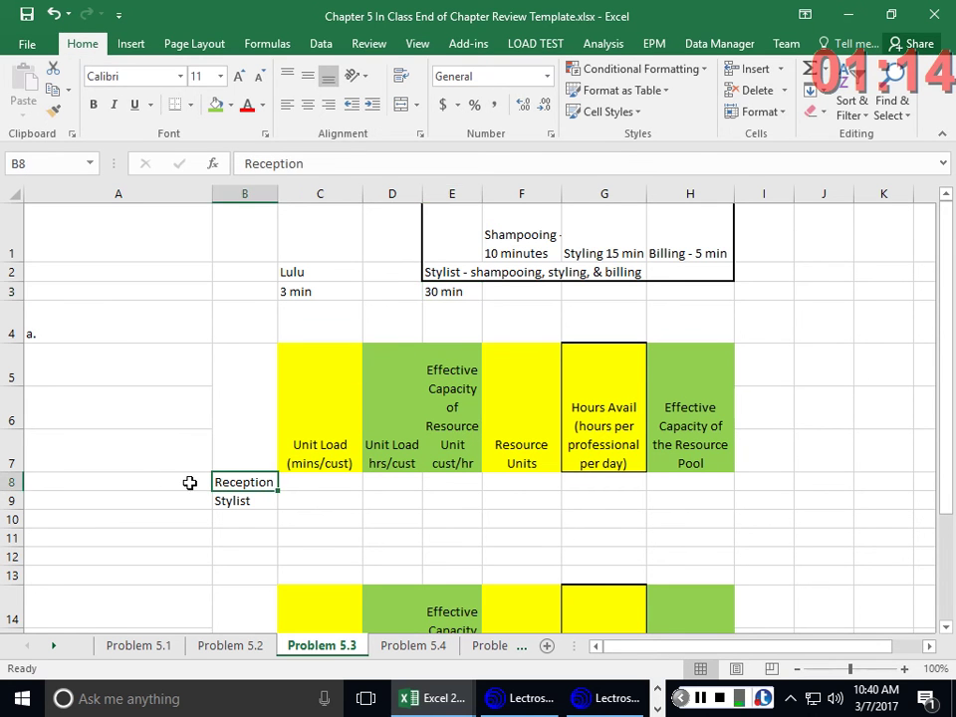
{"action": "left_click", "coordinate": [185, 482]}
{"action": "type", "text": "Lul"}
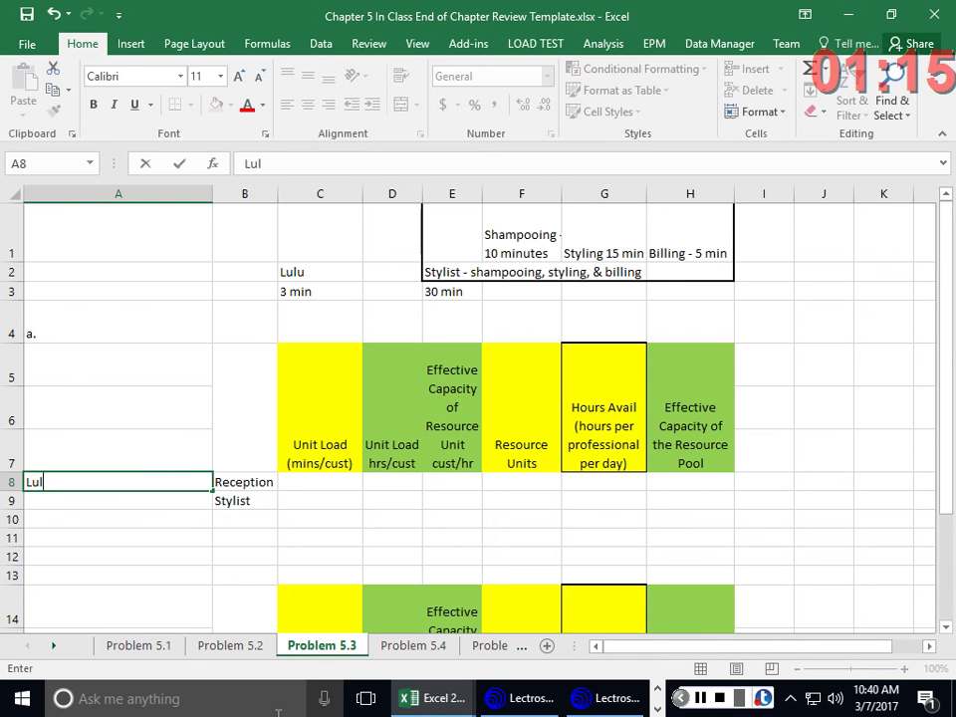
{"action": "key", "text": "BackSpace"}
{"action": "type", "text": "lu"}
{"action": "key", "text": "Return"}
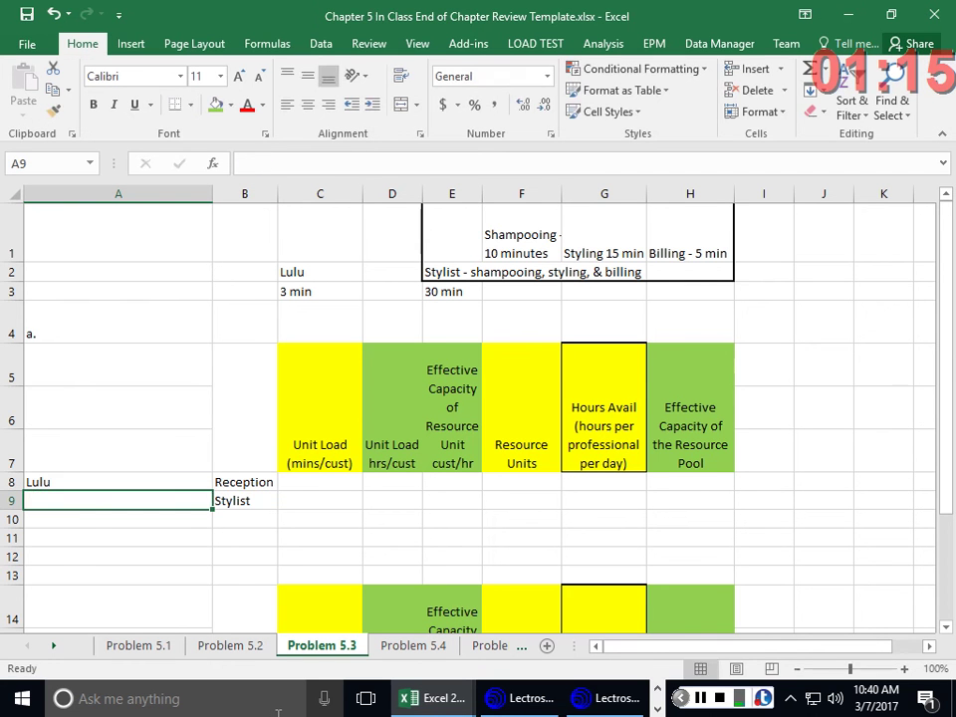
Label the Stylist row in A9 as "Everyone else"
{"action": "type", "text": "Everyone"}
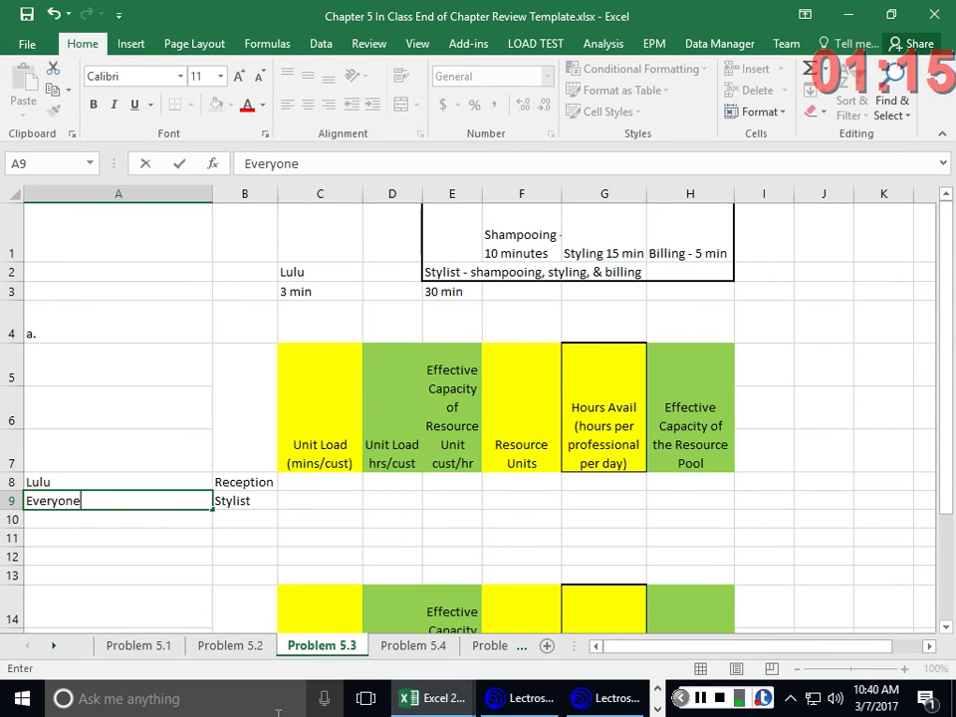
{"action": "key", "text": "Return"}
{"action": "key", "text": "Up"}
{"action": "key", "text": "Right"}
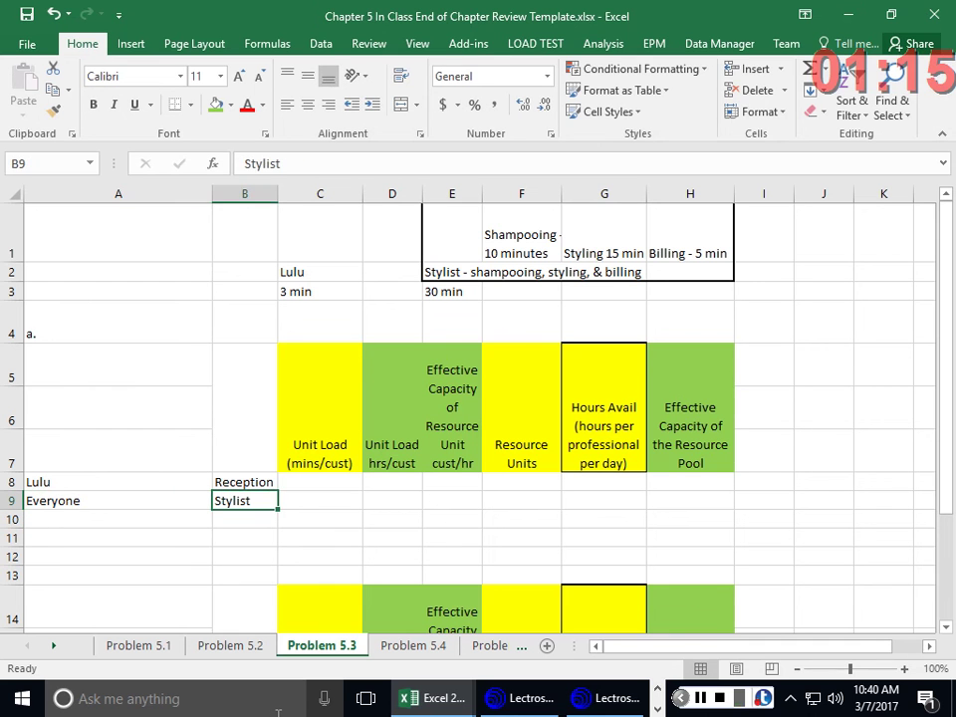
{"action": "key", "text": "Left"}
{"action": "key", "text": "F2"}
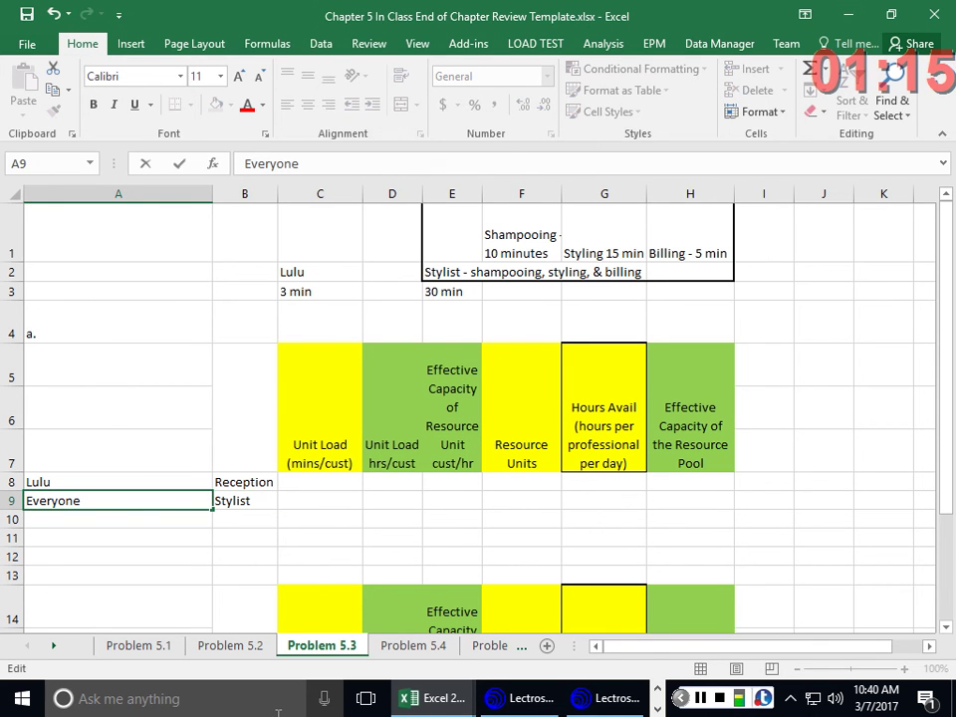
{"action": "type", "text": "else"}
{"action": "key", "text": "Return"}
Enter the unit loads in minutes per customer, 3 for Reception in C8 and 30 for Stylist in C9
{"action": "key", "text": "Up"}
{"action": "key", "text": "Up"}
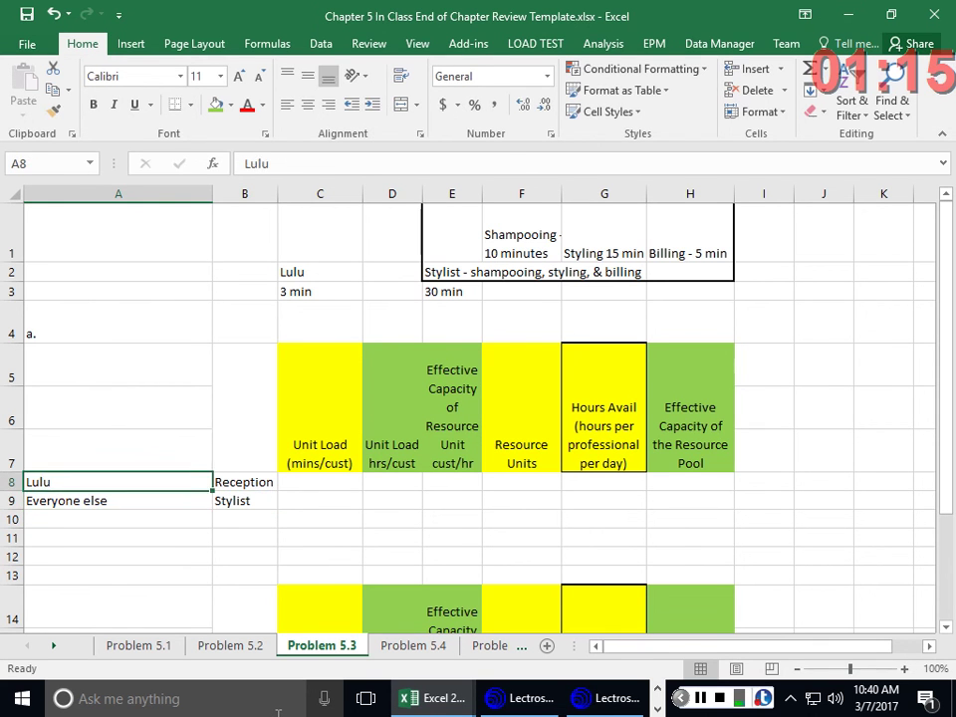
{"action": "key", "text": "Right"}
{"action": "key", "text": "Right"}
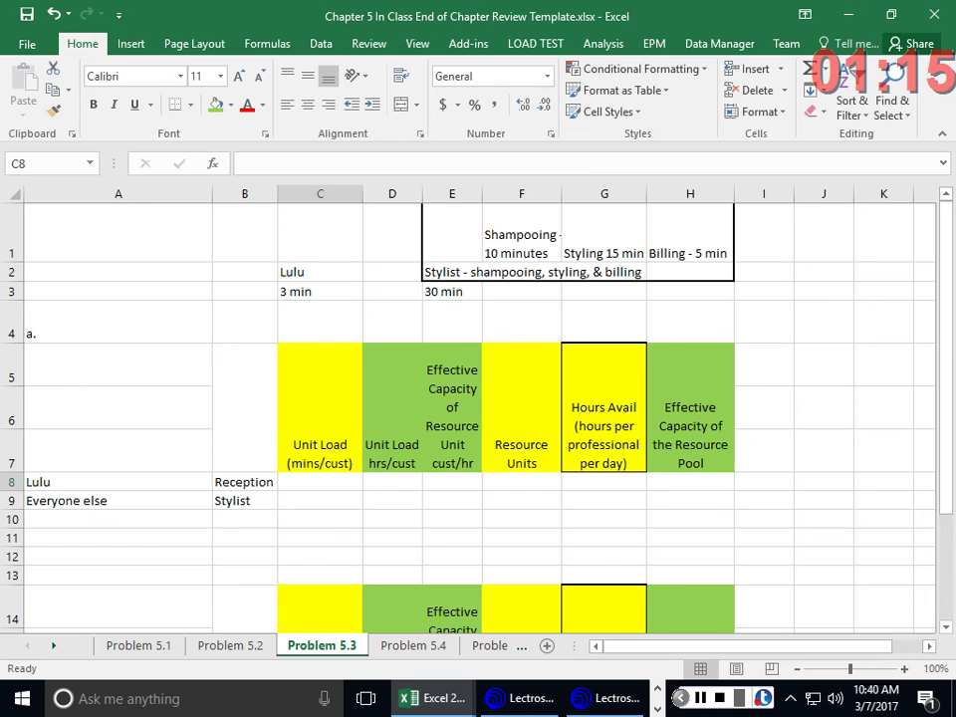
{"action": "left_click", "coordinate": [328, 480]}
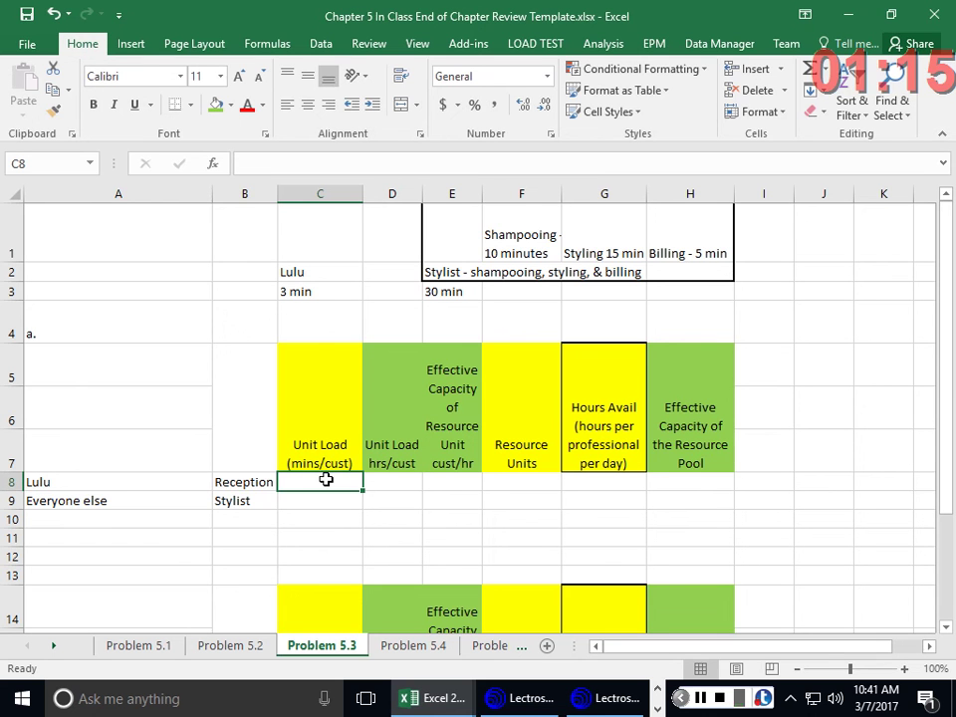
{"action": "type", "text": "3"}
{"action": "key", "text": "Return"}
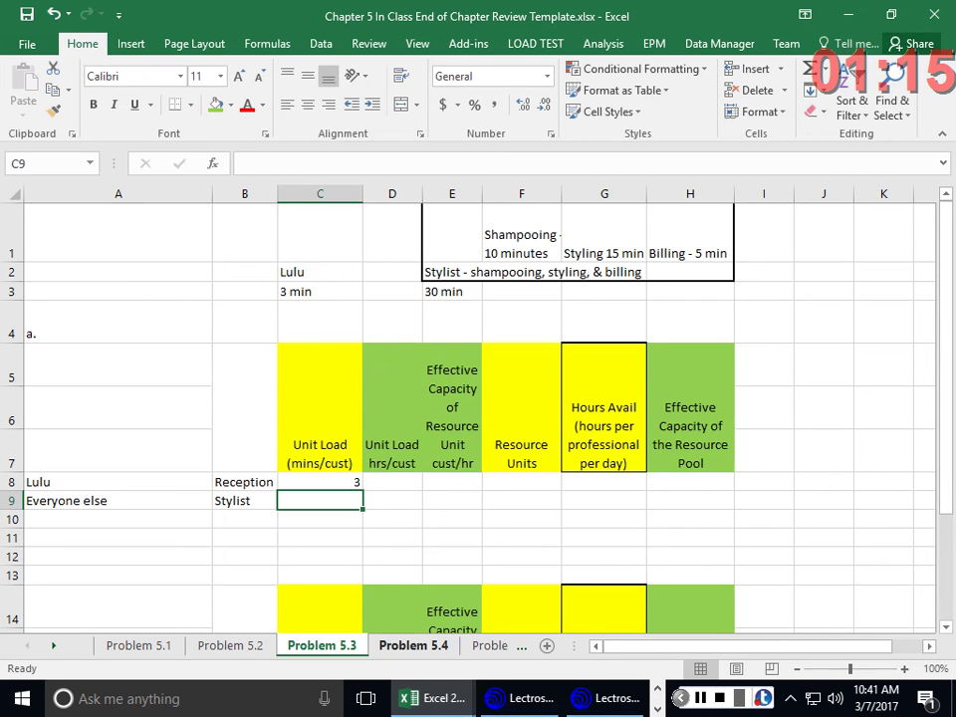
{"action": "type", "text": "30"}
{"action": "key", "text": "Return"}
{"action": "left_click", "coordinate": [391, 499]}
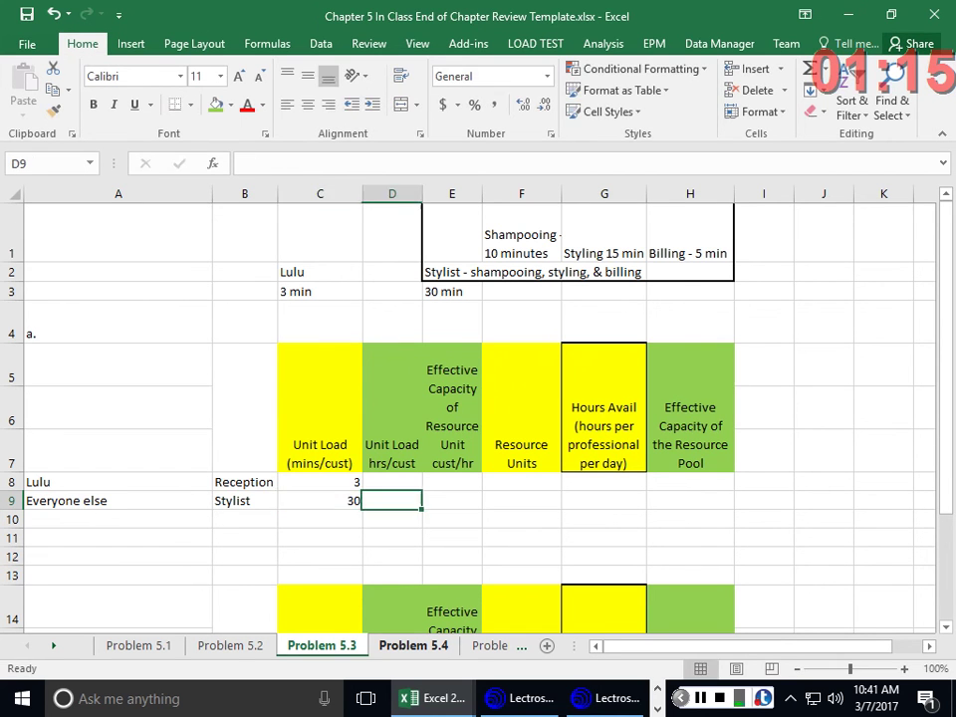
{"action": "left_click", "coordinate": [391, 481]}
{"action": "type", "text": "="}
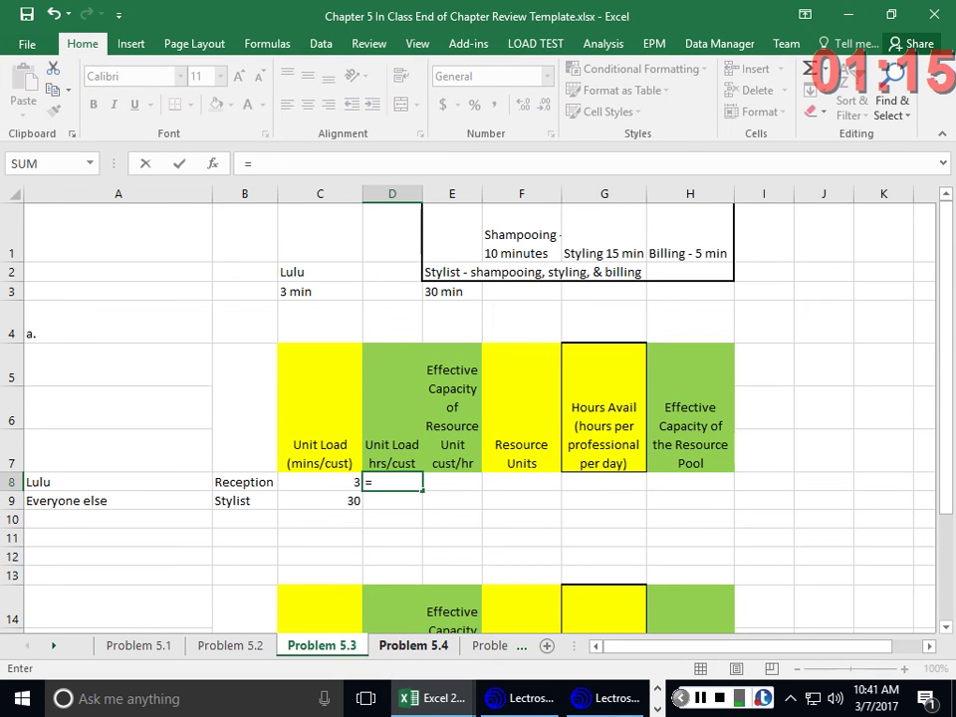
{"action": "type", "text": "1/"}
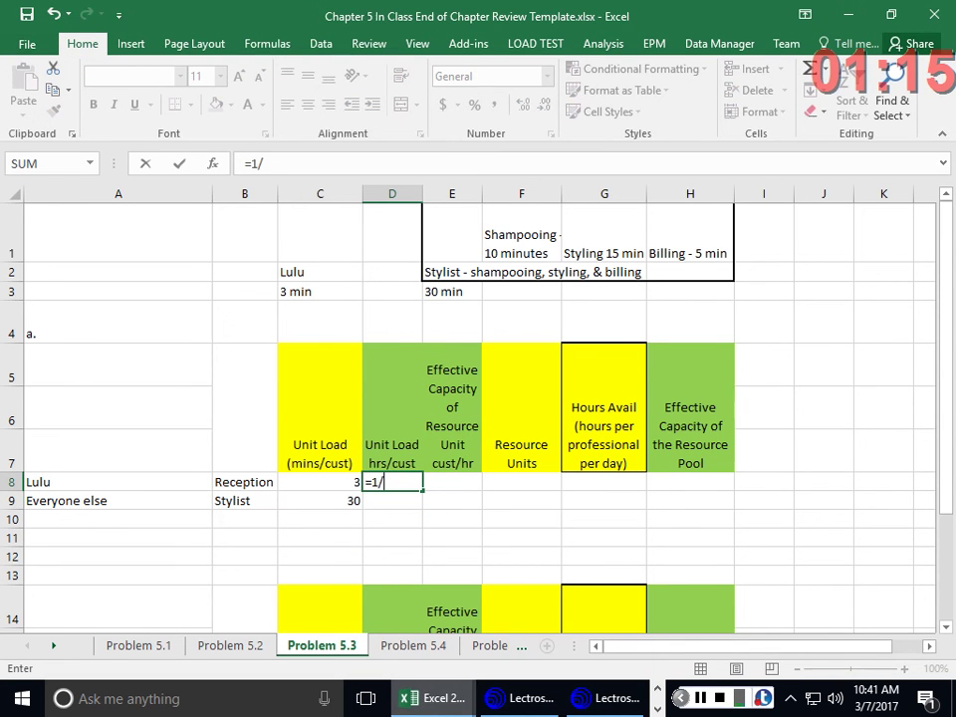
{"action": "key", "text": "BackSpace"}
{"action": "key", "text": "Escape"}
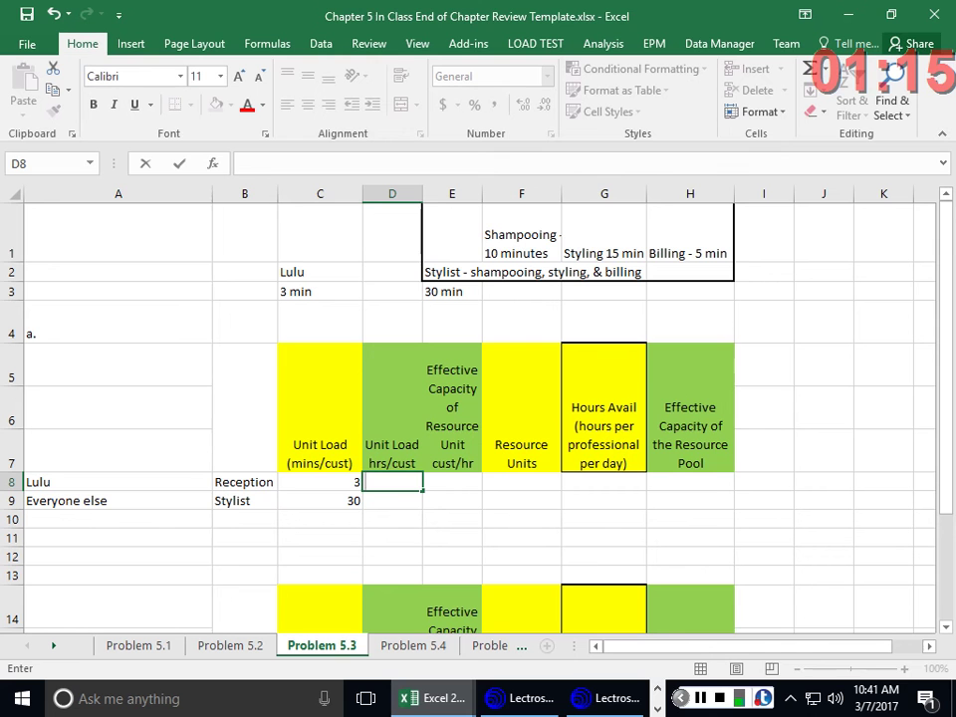
{"action": "left_click", "coordinate": [431, 698]}
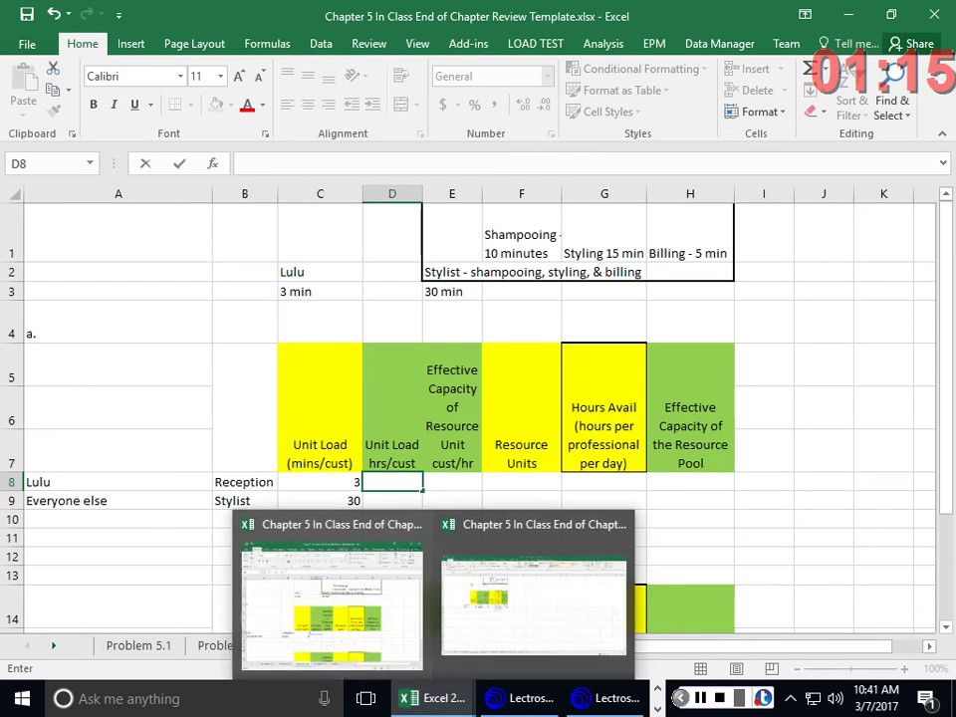
{"action": "left_click", "coordinate": [536, 587]}
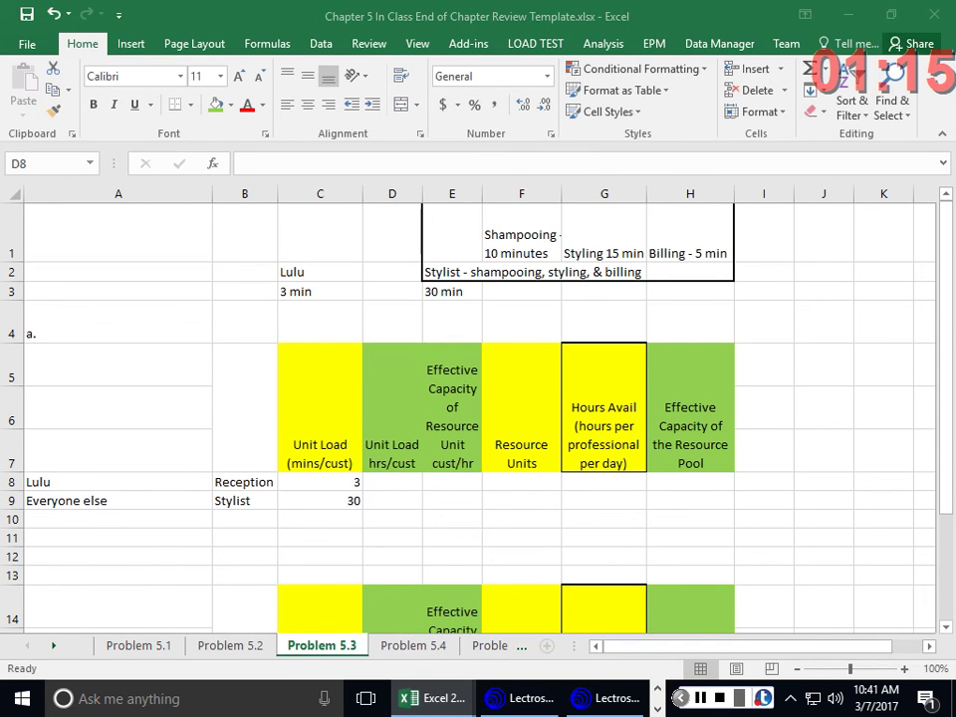
Convert the unit loads to hours per customer with =C8/60 in D8 and =C9/60 in D9
{"action": "left_click", "coordinate": [398, 480]}
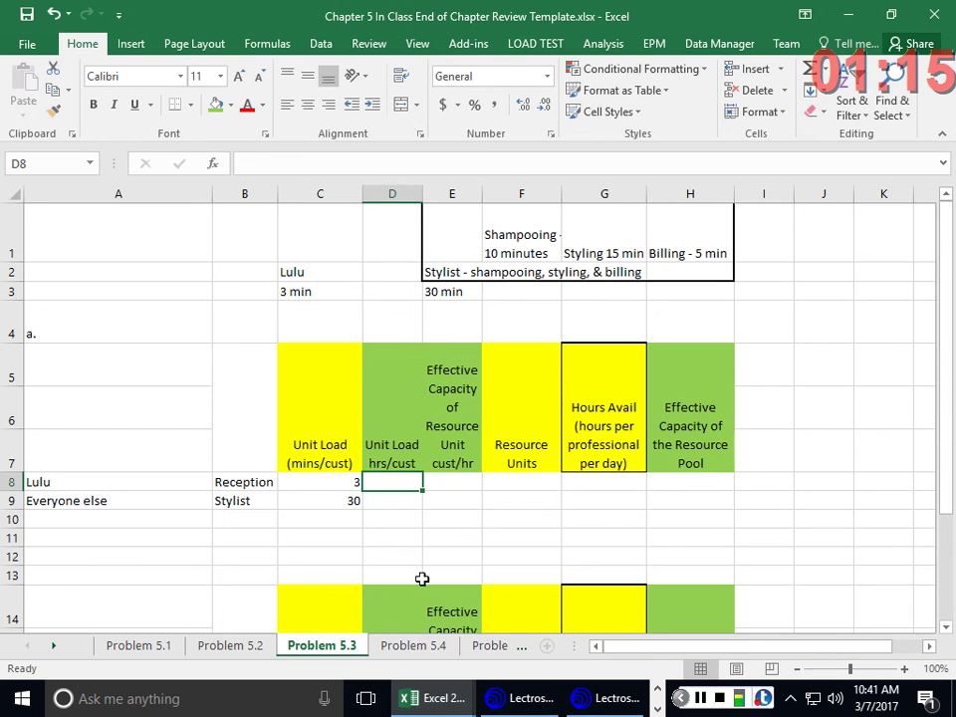
{"action": "type", "text": "="}
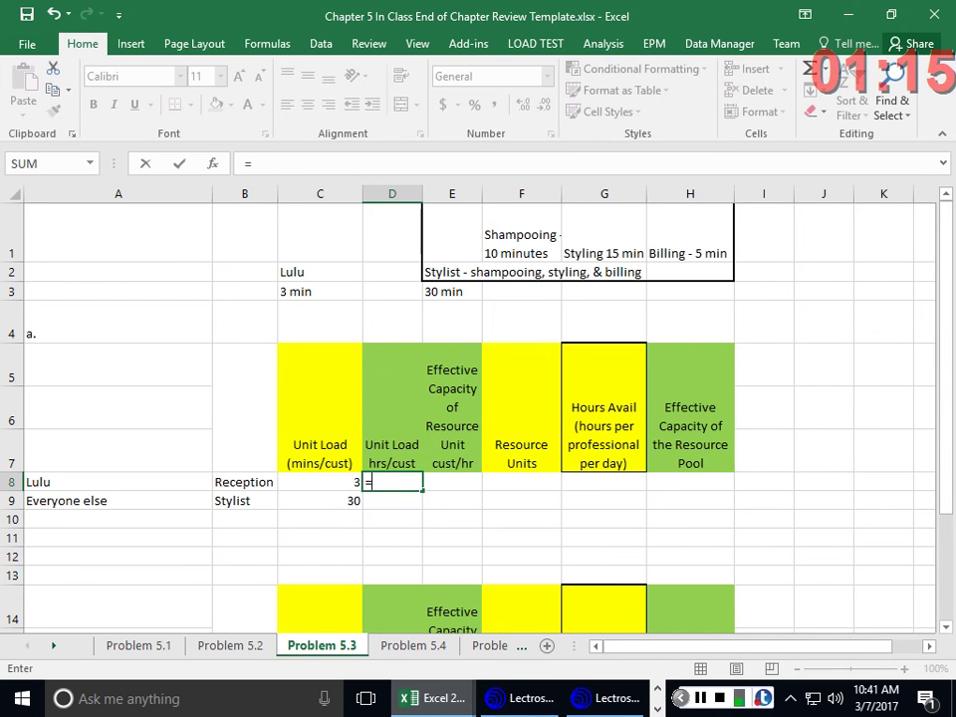
{"action": "left_click", "coordinate": [315, 480]}
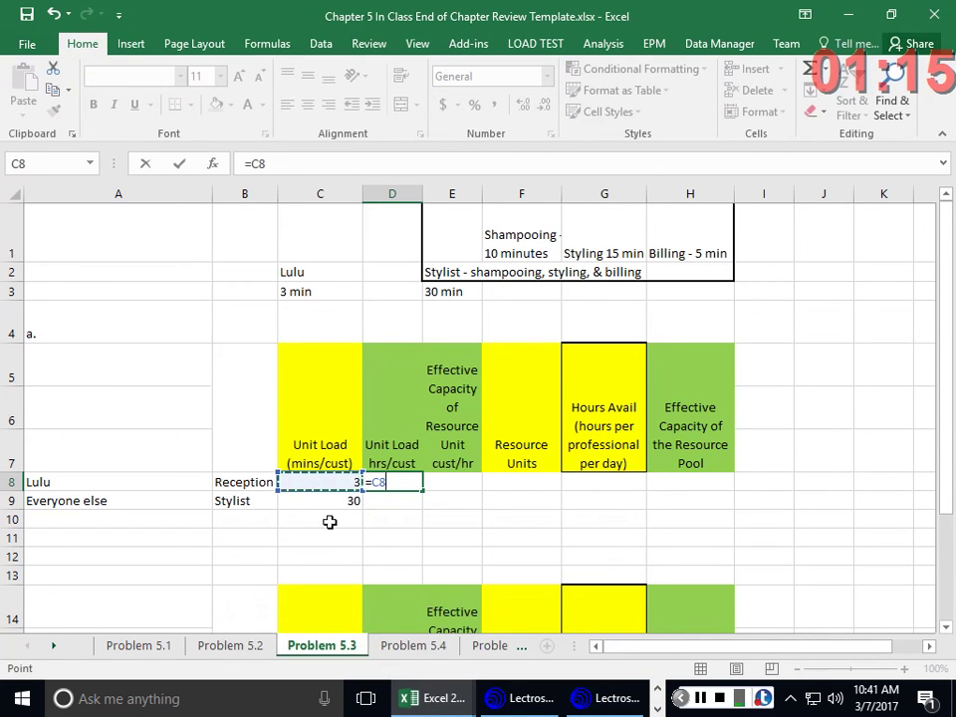
{"action": "type", "text": "/60"}
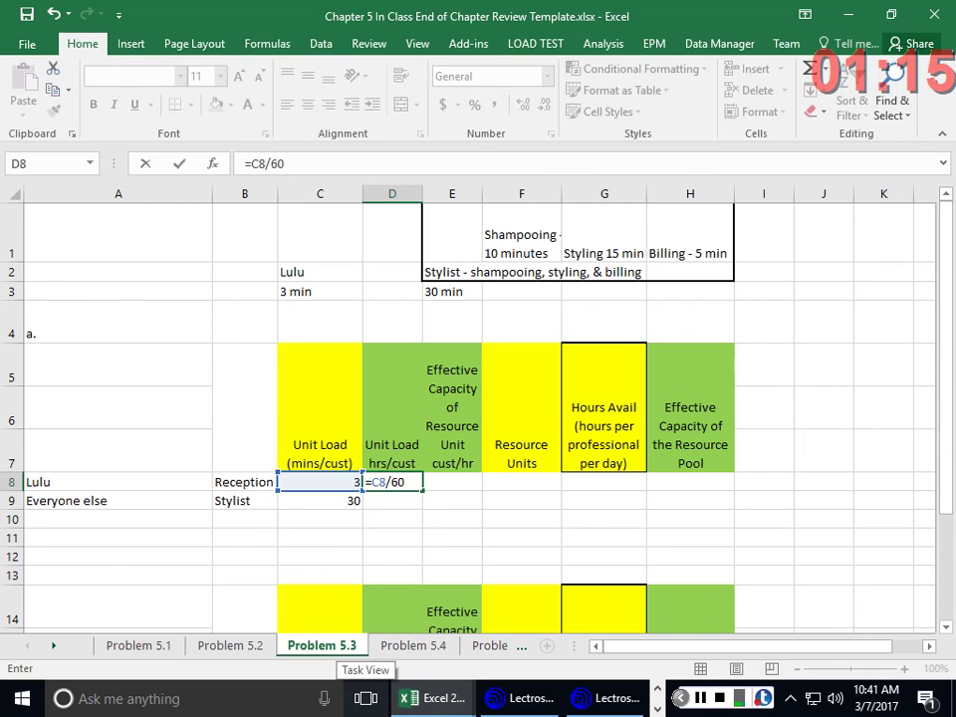
{"action": "key", "text": "Return"}
{"action": "type", "text": "="}
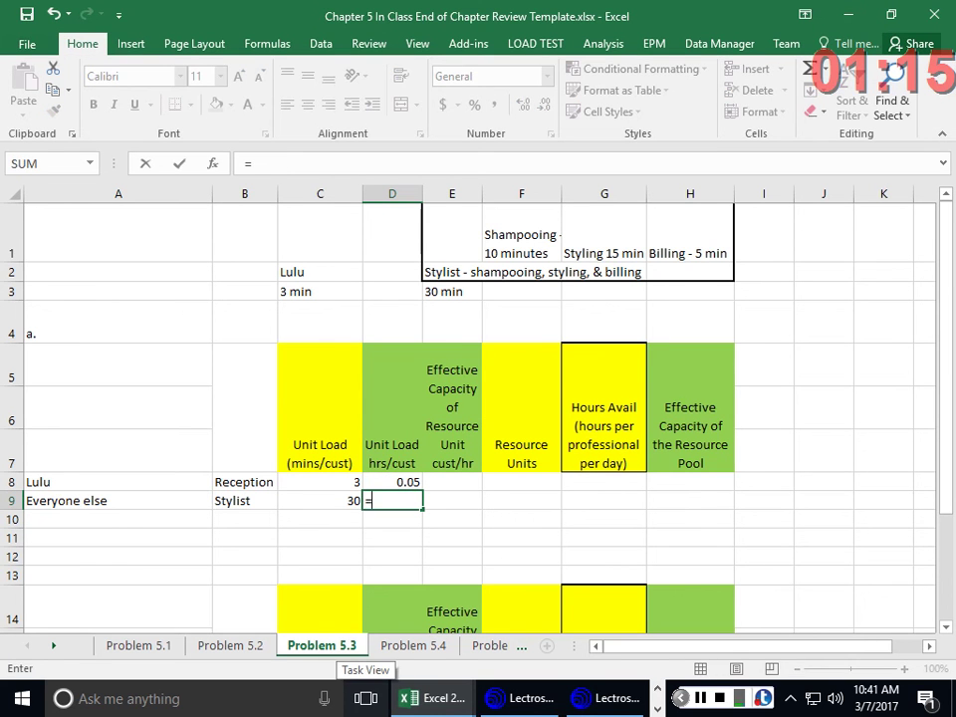
{"action": "left_click", "coordinate": [300, 497]}
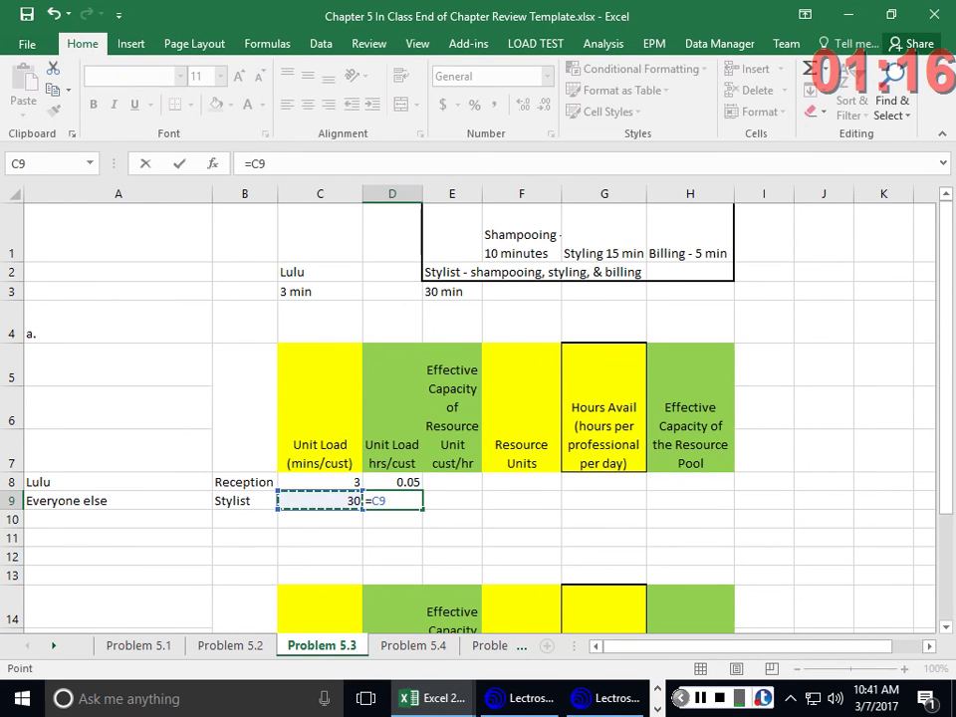
{"action": "type", "text": "/60"}
{"action": "key", "text": "Return"}
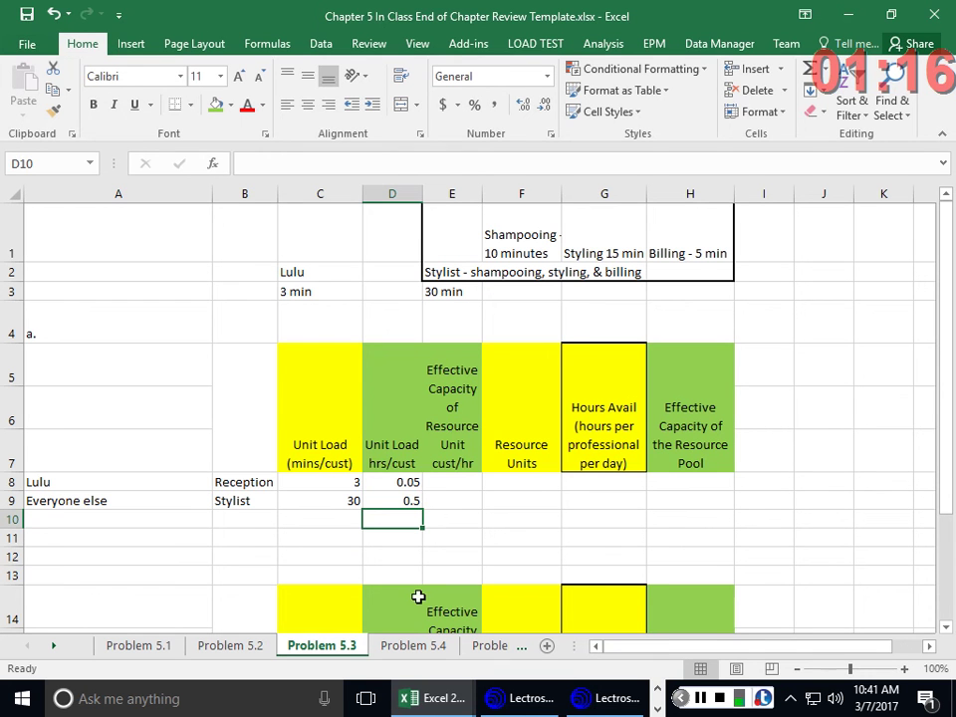
Calculate Reception's effective capacity per resource unit in E8 with =1/D8
{"action": "left_click", "coordinate": [464, 480]}
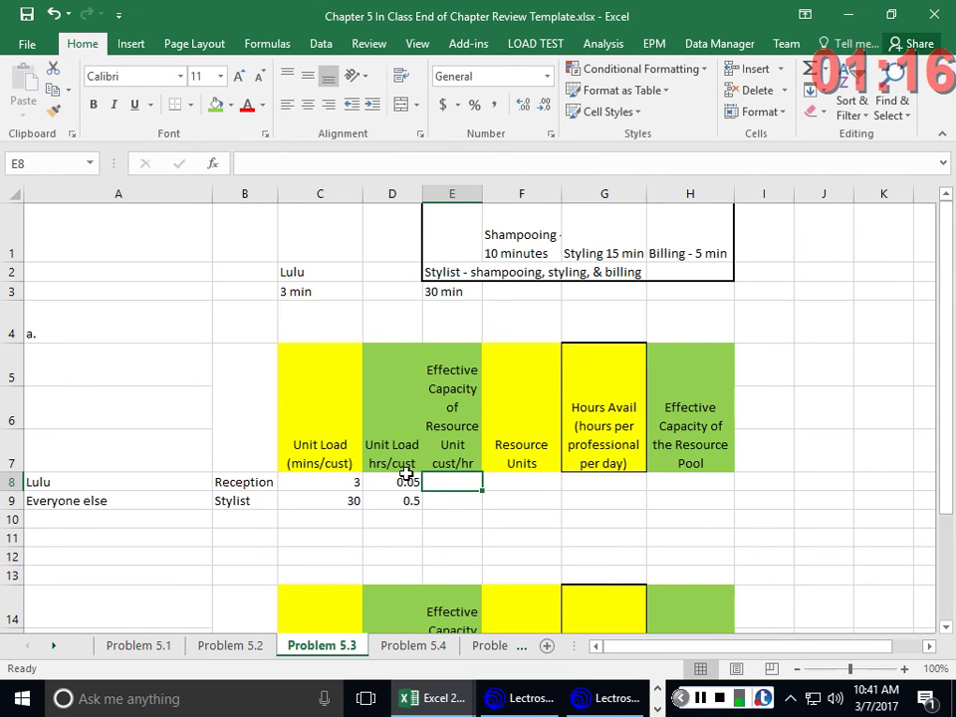
{"action": "type", "text": "="}
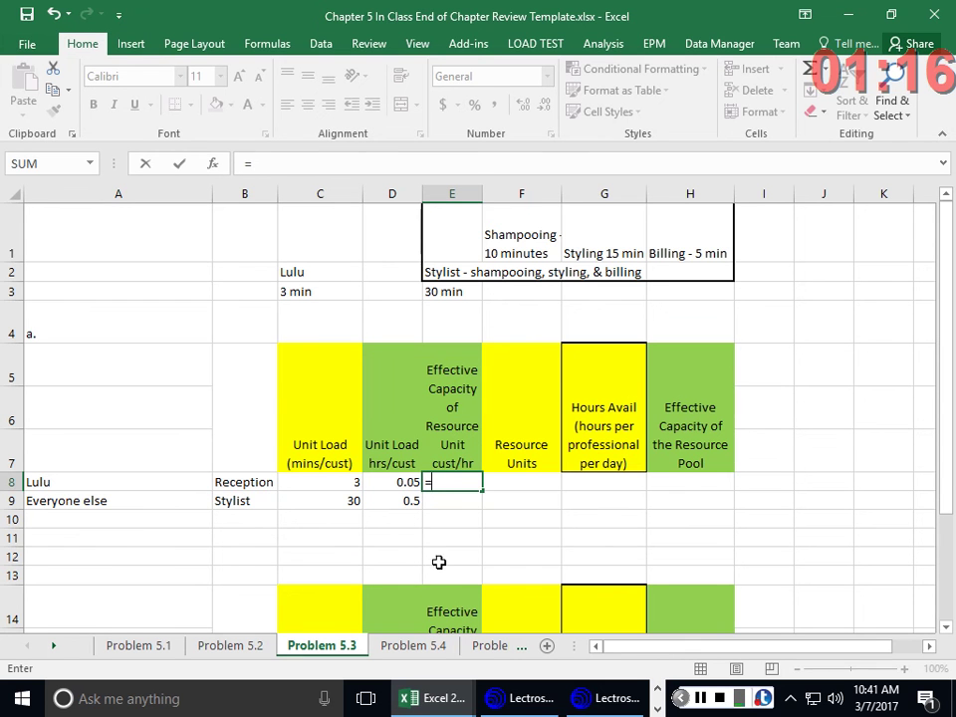
{"action": "left_click", "coordinate": [407, 482]}
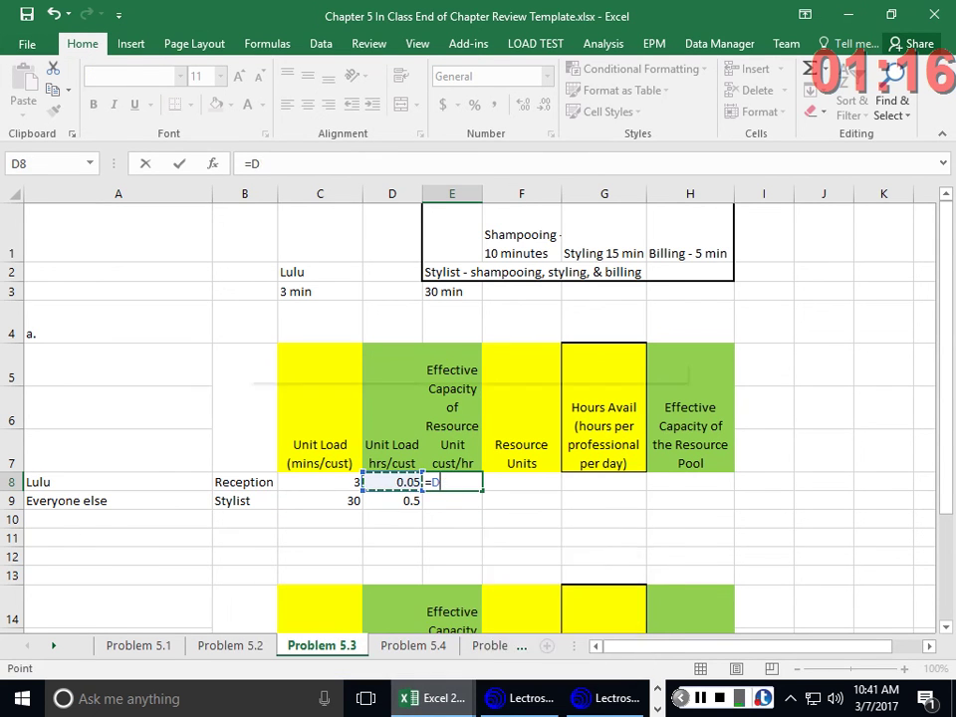
{"action": "key", "text": "BackSpace"}
{"action": "type", "text": "1/"}
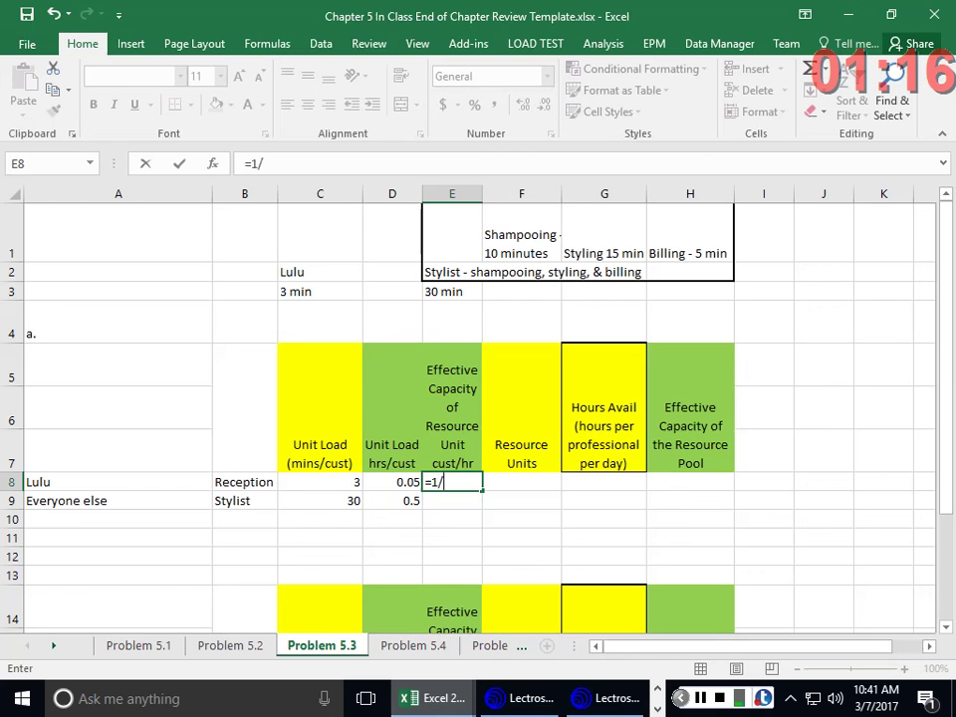
{"action": "left_click", "coordinate": [398, 482]}
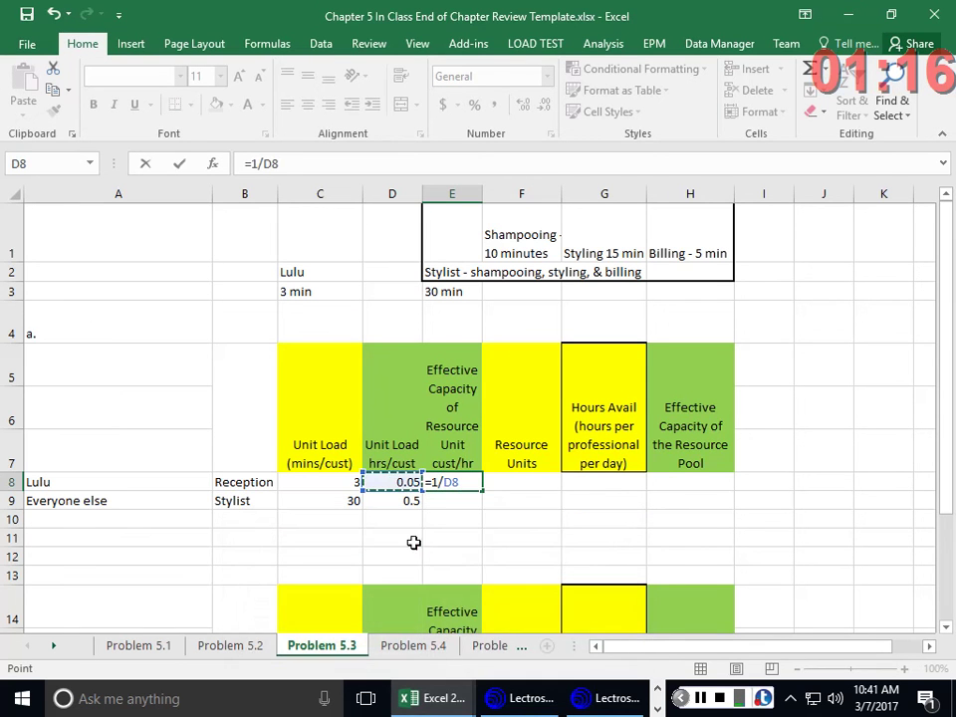
{"action": "key", "text": "Return"}
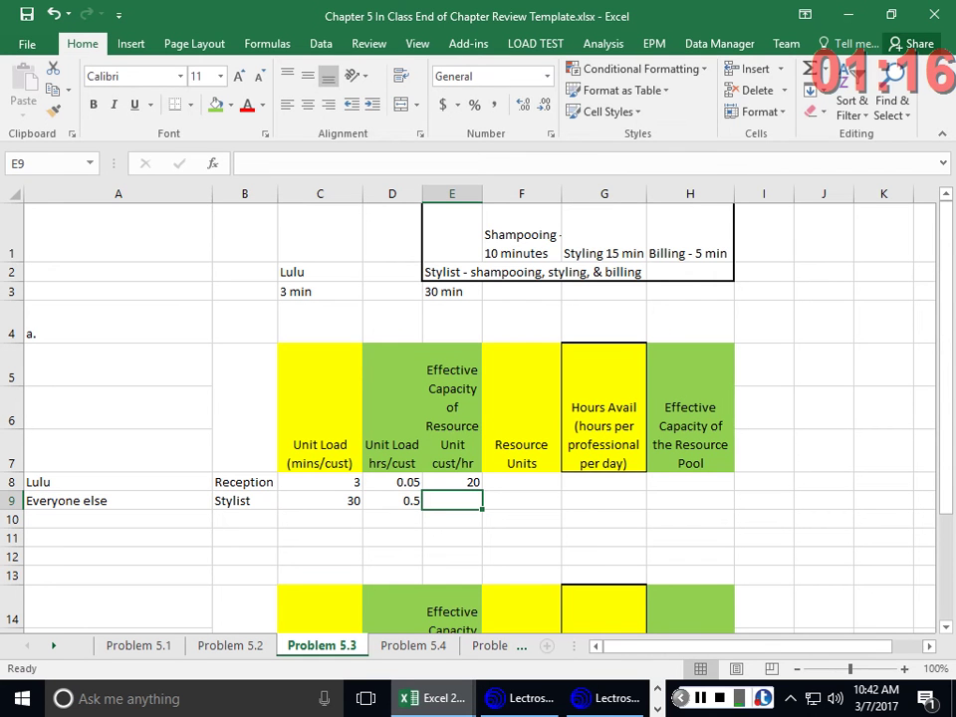
Calculate the Stylist's effective capacity per resource unit in E9 with =1/D9
{"action": "type", "text": "="}
{"action": "key", "text": "BackSpace"}
{"action": "type", "text": "="}
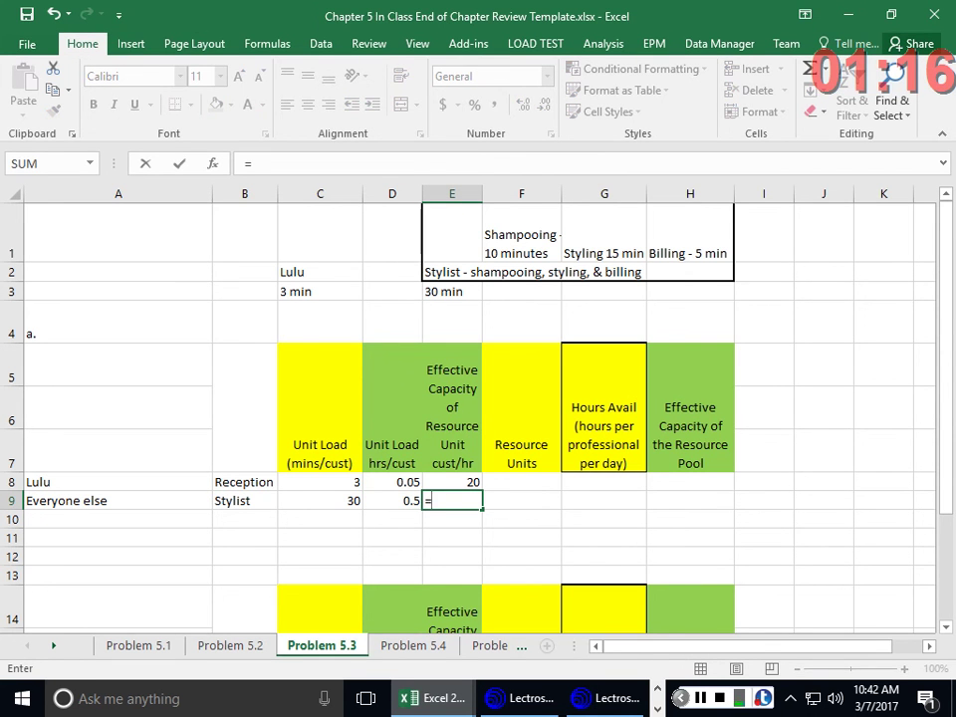
{"action": "mouse_move", "coordinate": [431, 698]}
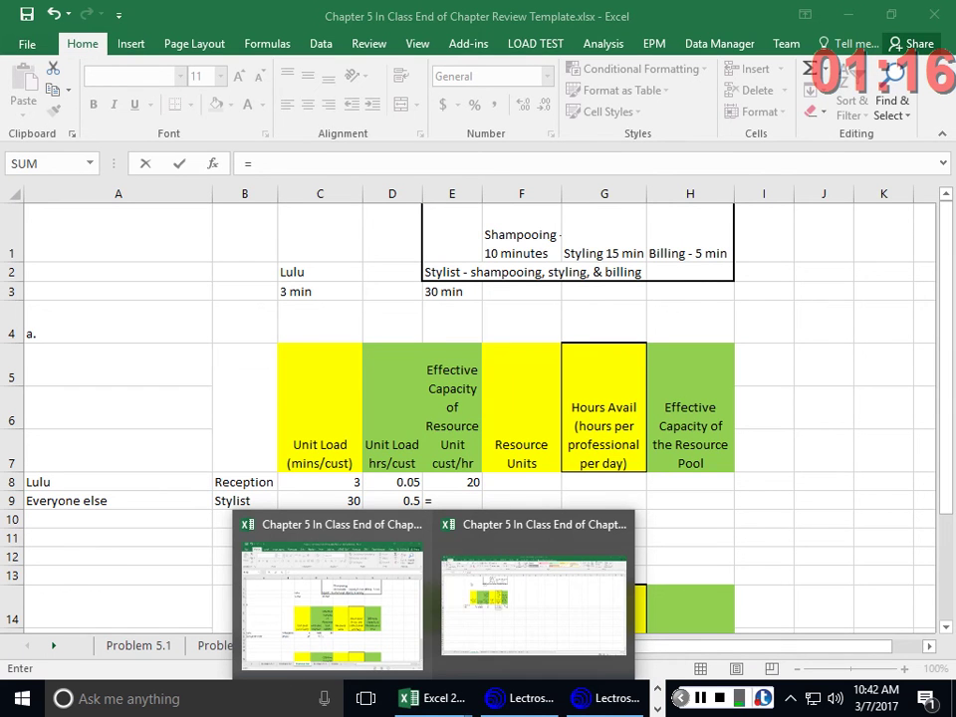
{"action": "type", "text": "1/"}
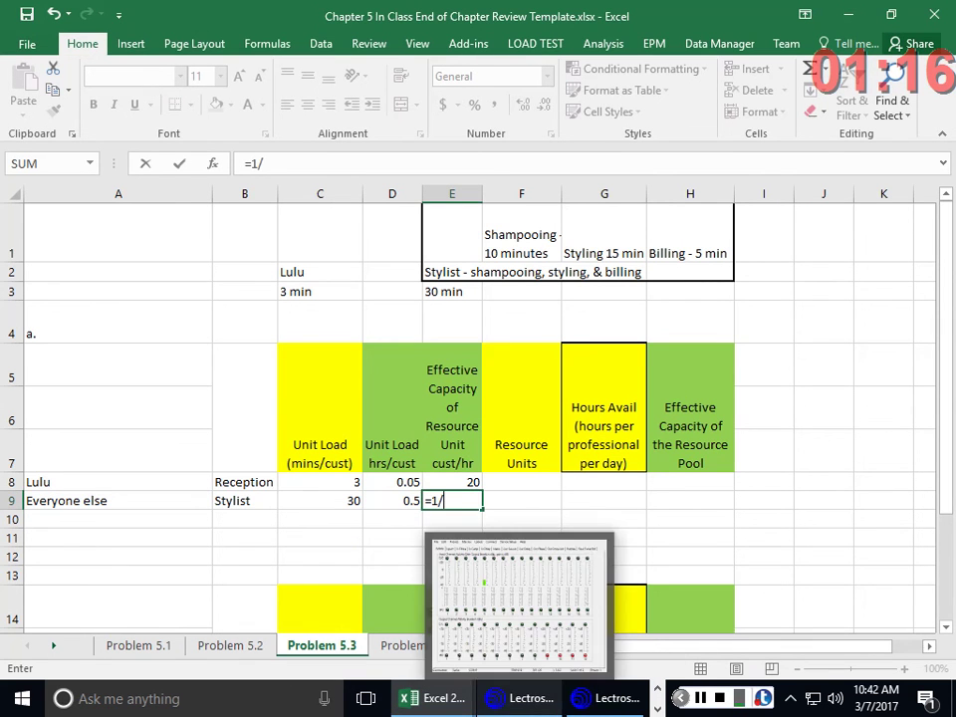
{"action": "left_click", "coordinate": [404, 503]}
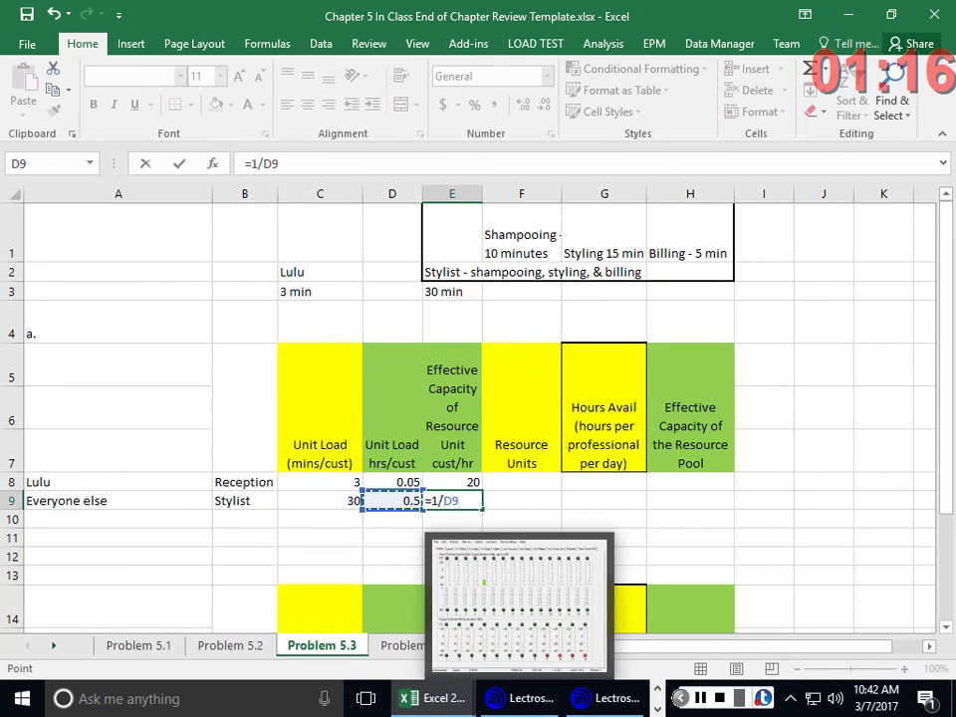
{"action": "key", "text": "Return"}
Enter the resource units, 1 for Reception in F8 and 3 for Stylist in F9
{"action": "left_click", "coordinate": [537, 483]}
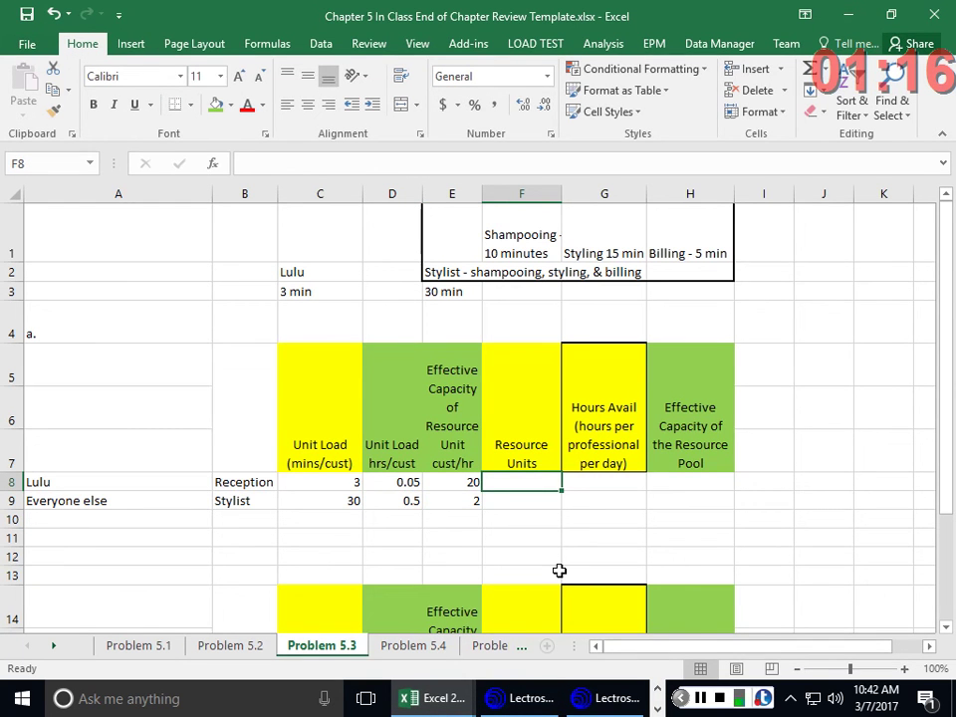
{"action": "type", "text": "1"}
{"action": "key", "text": "Return"}
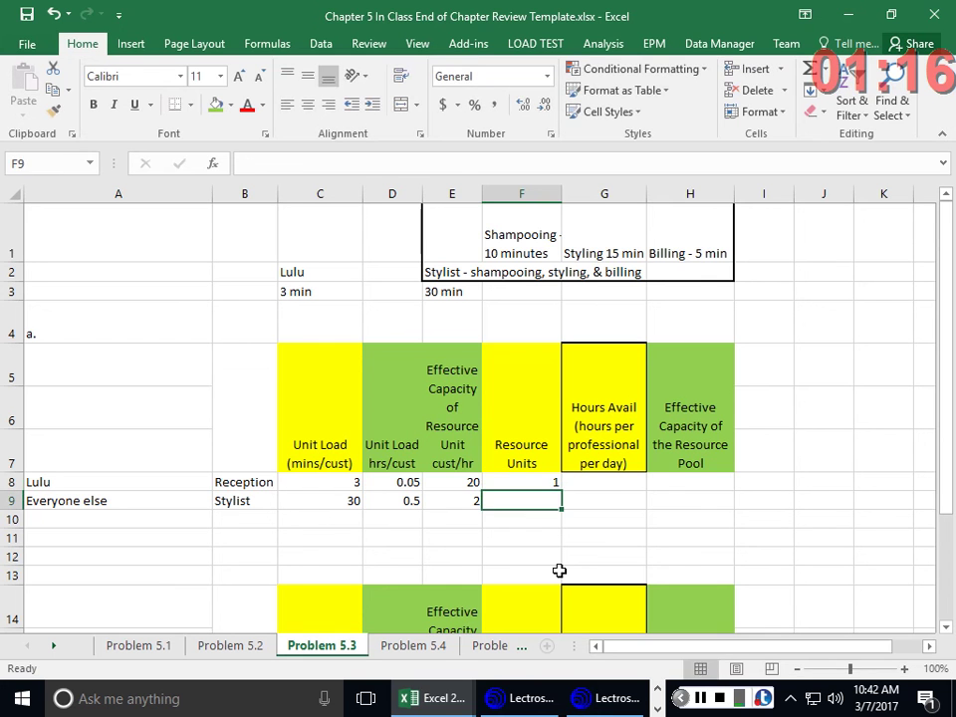
{"action": "type", "text": "3"}
{"action": "key", "text": "Return"}
Enter 14.25 hours available per professional per day for both Reception in G8 and Stylist in G9
{"action": "key", "text": "Up"}
{"action": "key", "text": "Up"}
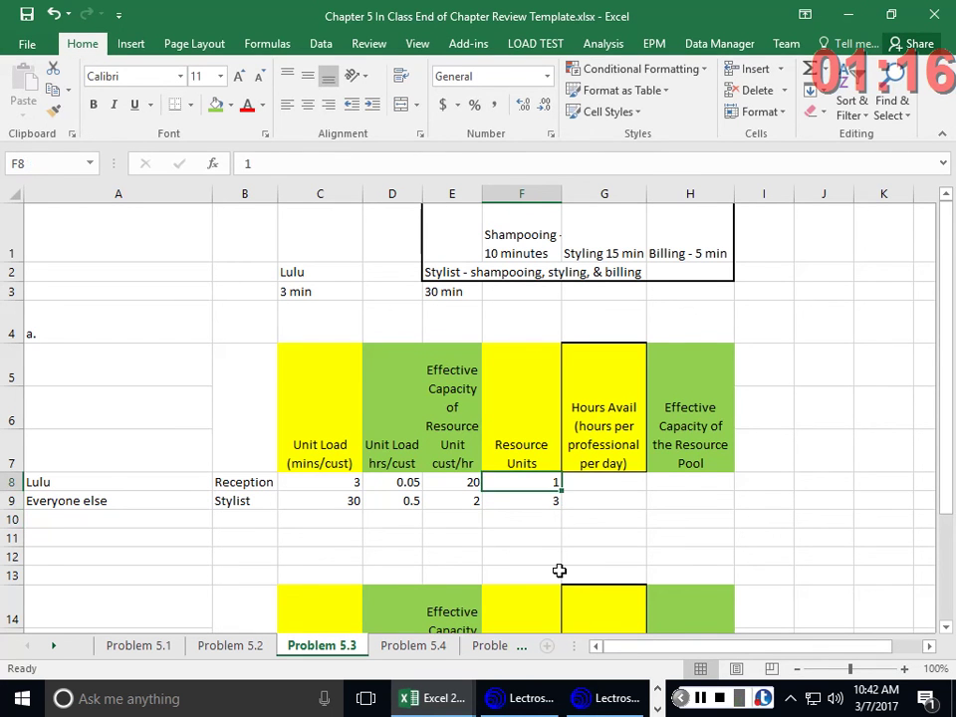
{"action": "key", "text": "Right"}
{"action": "type", "text": "14.25"}
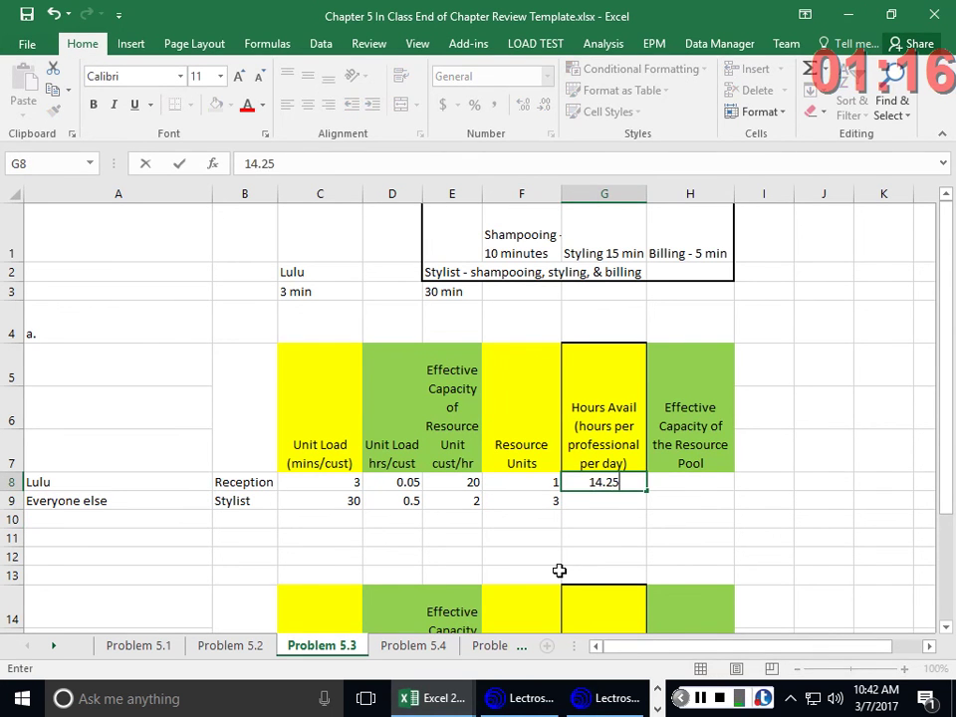
{"action": "key", "text": "Return"}
{"action": "type", "text": "14.25"}
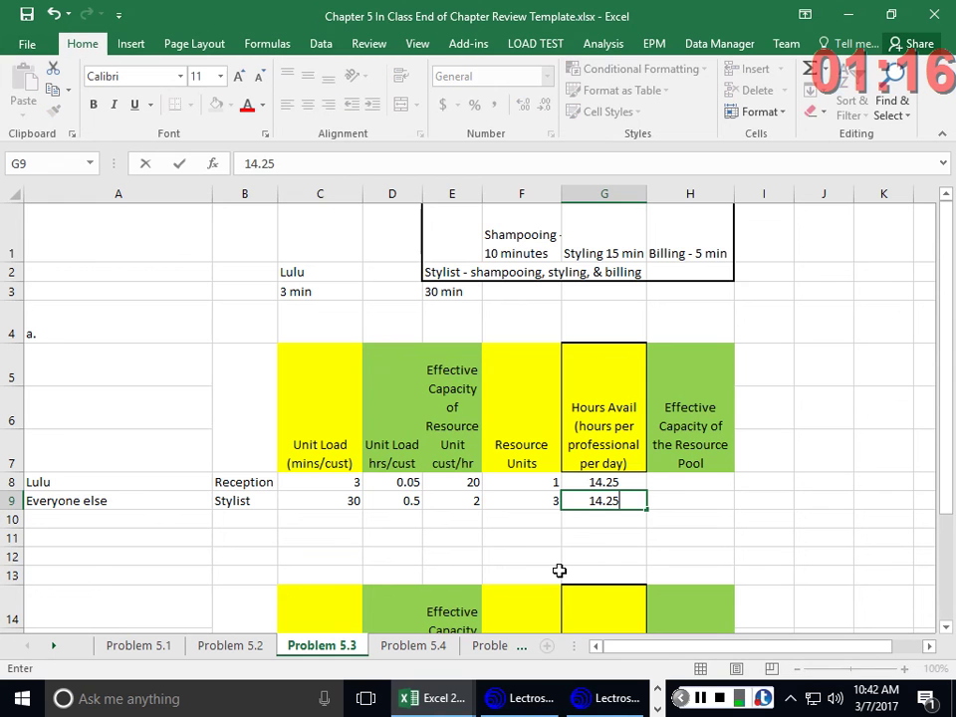
{"action": "key", "text": "Return"}
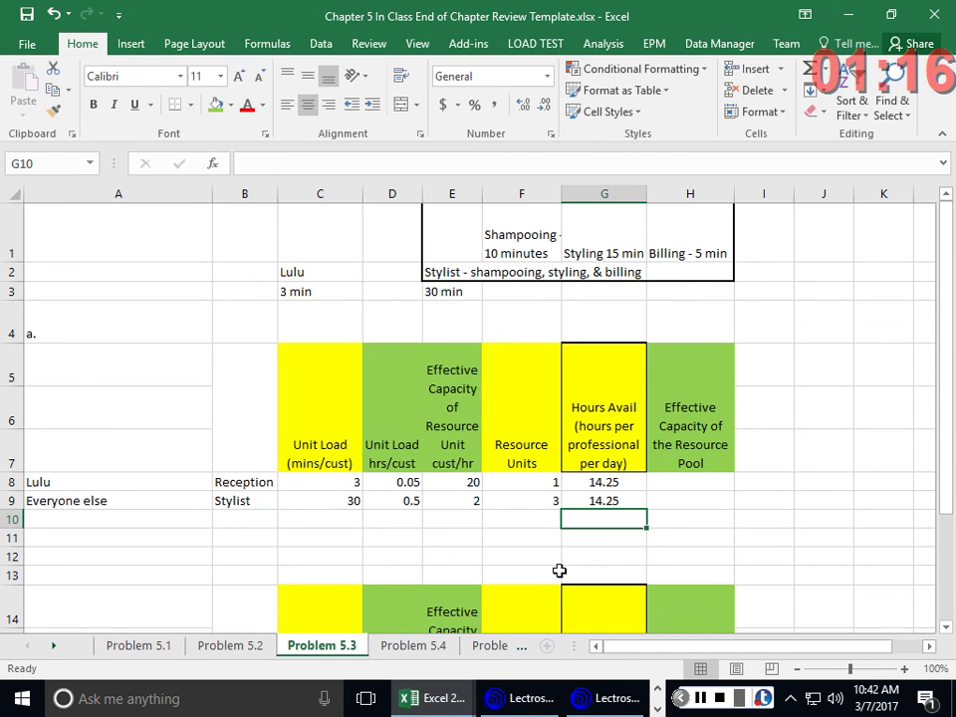
Calculate the effective capacity of the Reception resource pool in H8 with =E8*F8*G8
{"action": "key", "text": "Up"}
{"action": "key", "text": "Up"}
{"action": "key", "text": "Right"}
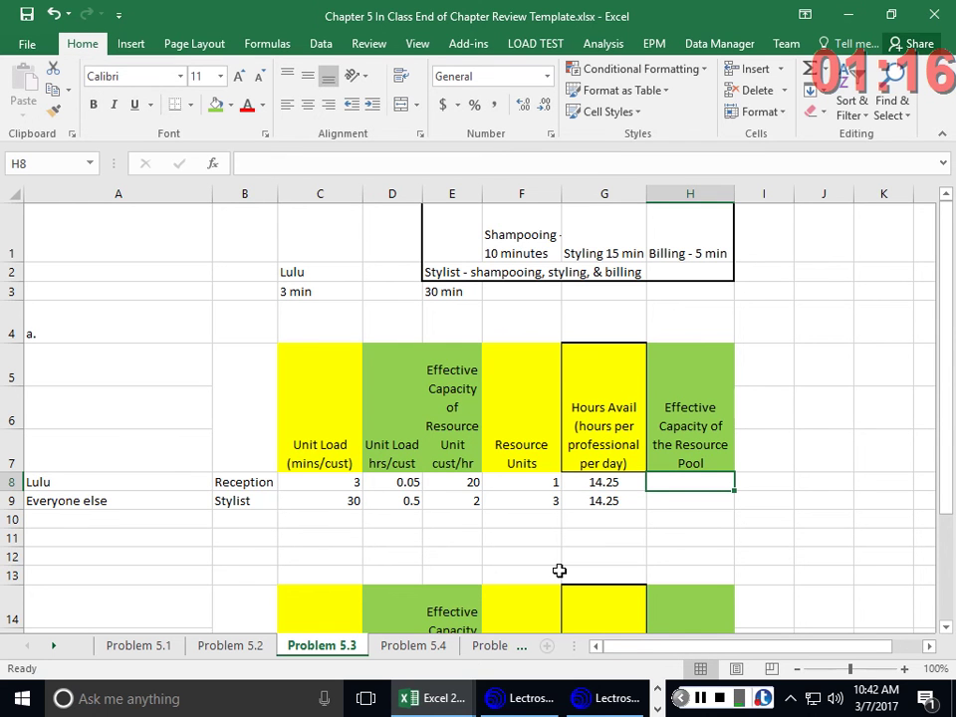
{"action": "type", "text": "="}
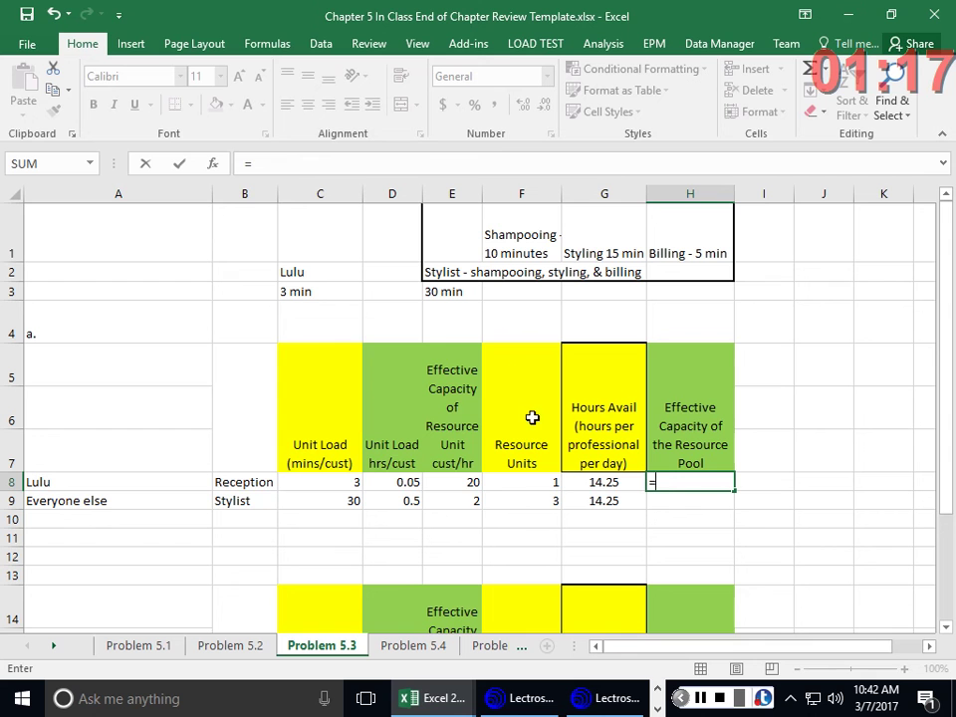
{"action": "left_click", "coordinate": [461, 485]}
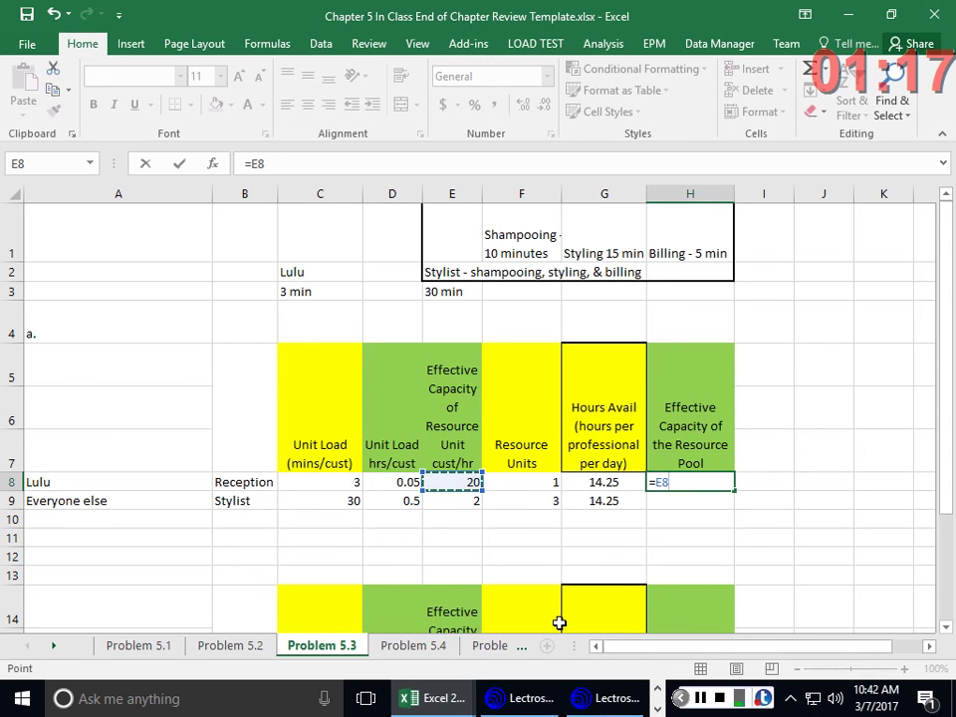
{"action": "type", "text": "*"}
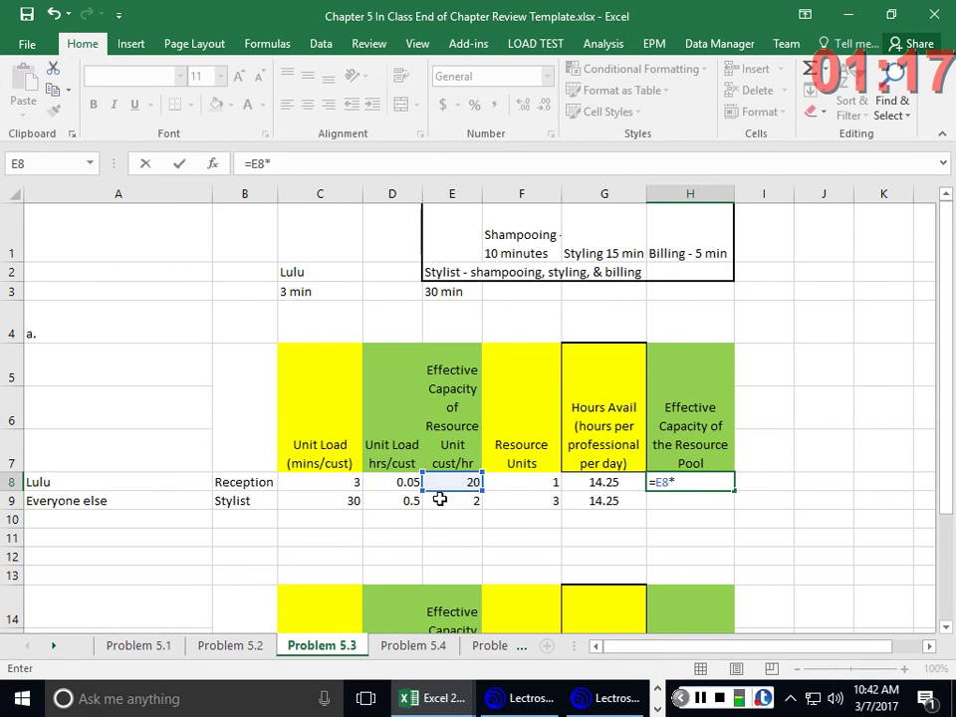
{"action": "left_click", "coordinate": [533, 486]}
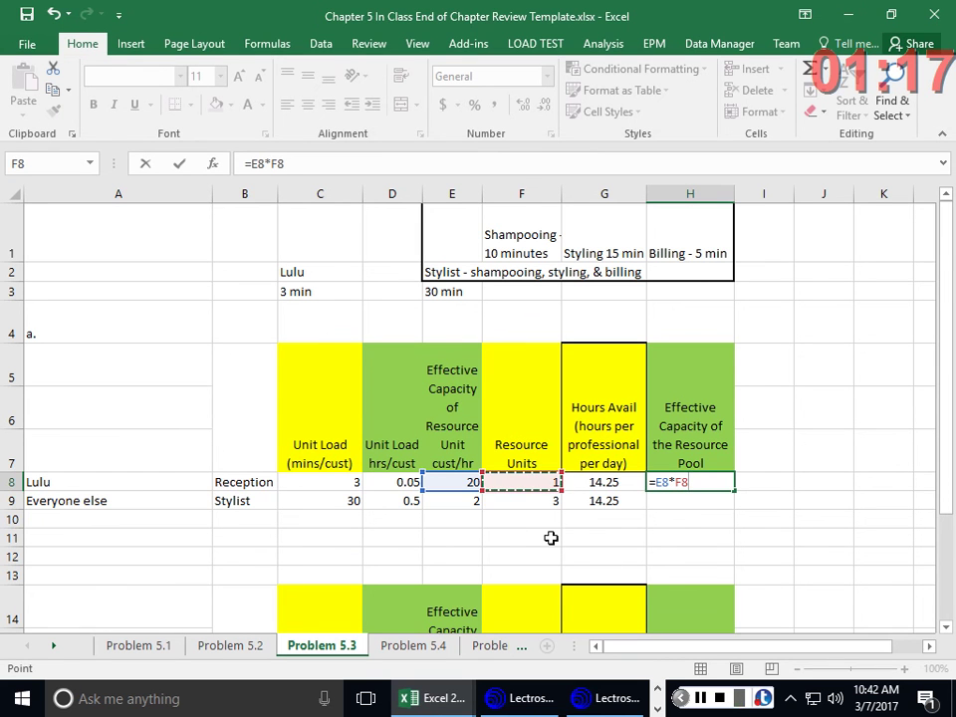
{"action": "type", "text": "*"}
{"action": "left_click", "coordinate": [618, 483]}
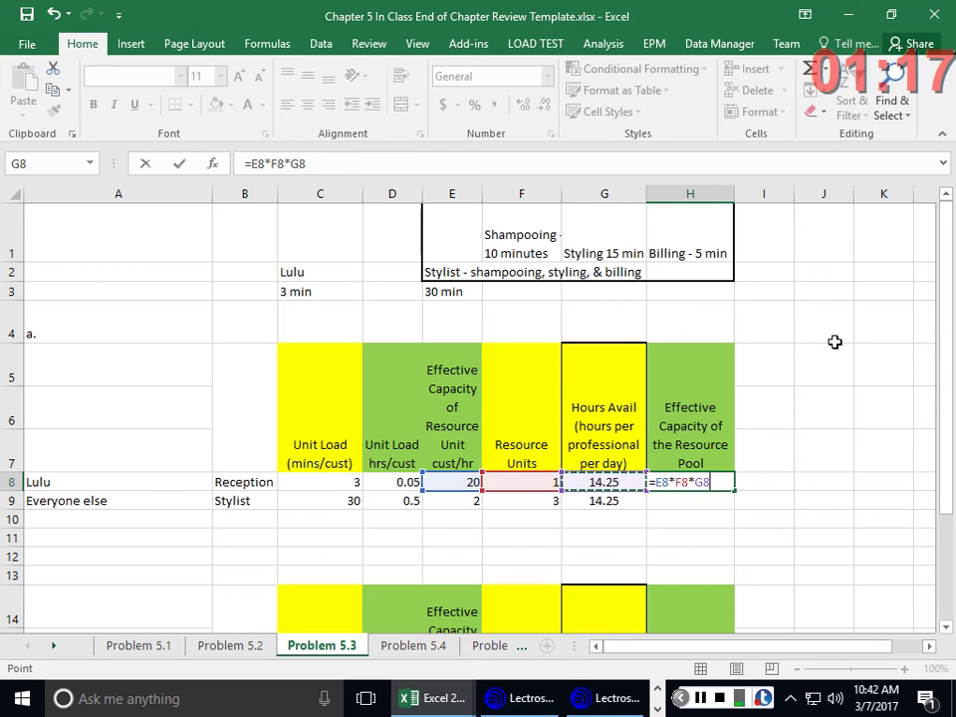
{"action": "key", "text": "Return"}
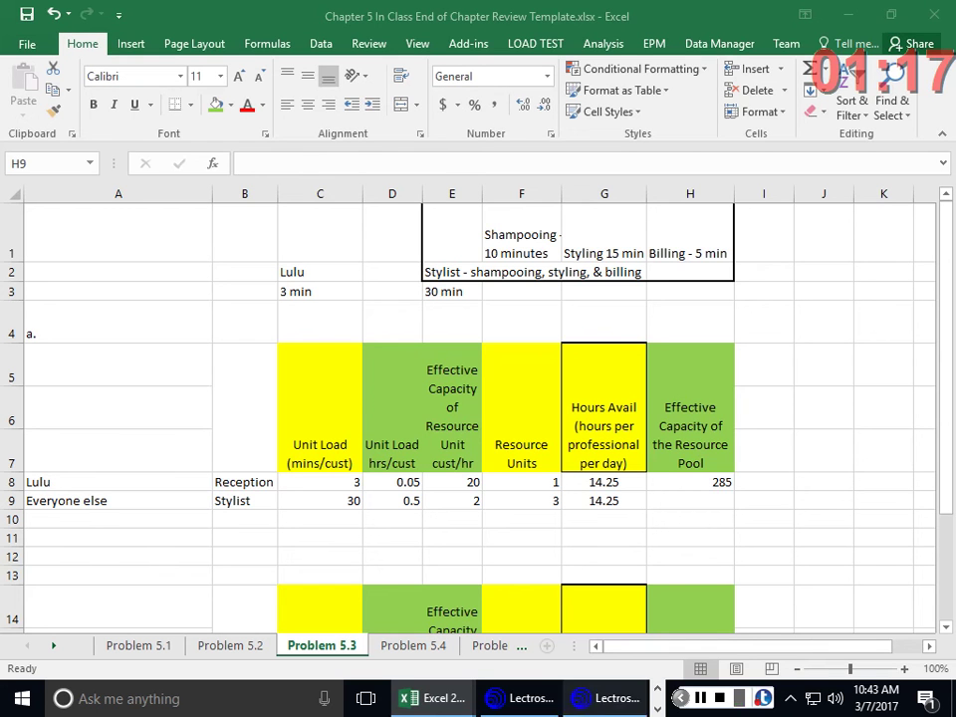
Calculate the effective capacity of the Stylist resource pool in H9 with =E9*F9*G9
{"action": "left_click", "coordinate": [688, 496]}
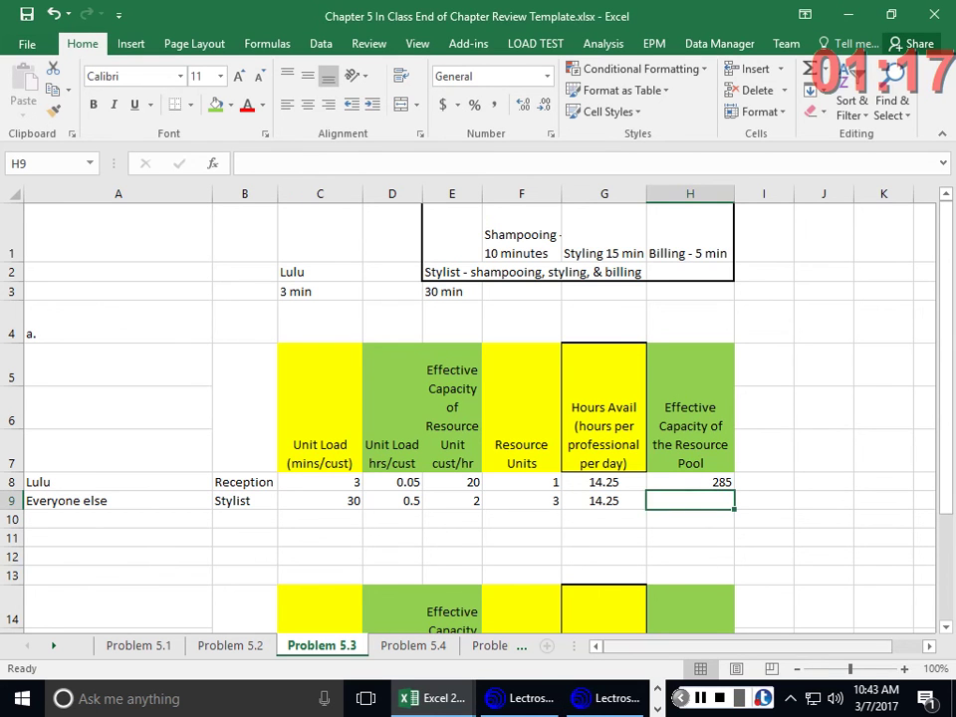
{"action": "type", "text": "="}
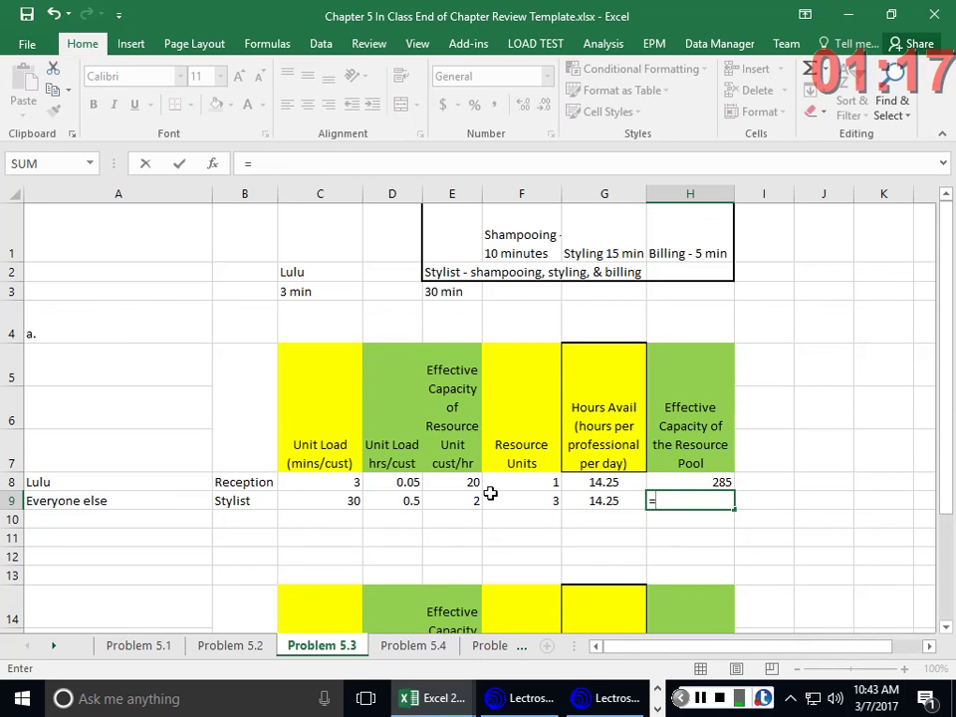
{"action": "left_click", "coordinate": [461, 497]}
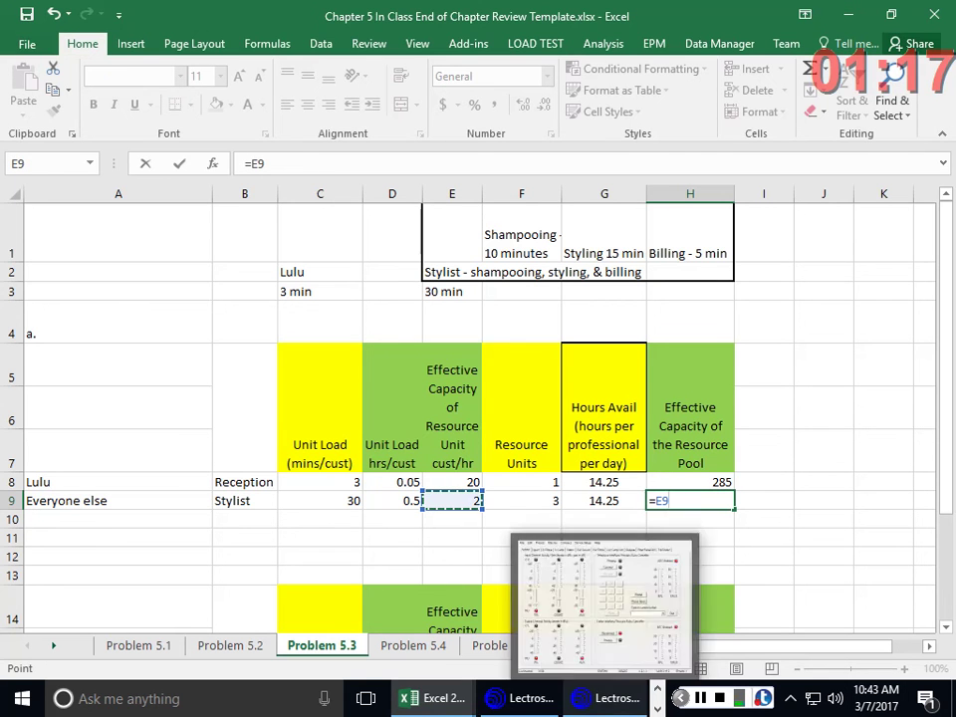
{"action": "type", "text": "*"}
{"action": "left_click", "coordinate": [543, 497]}
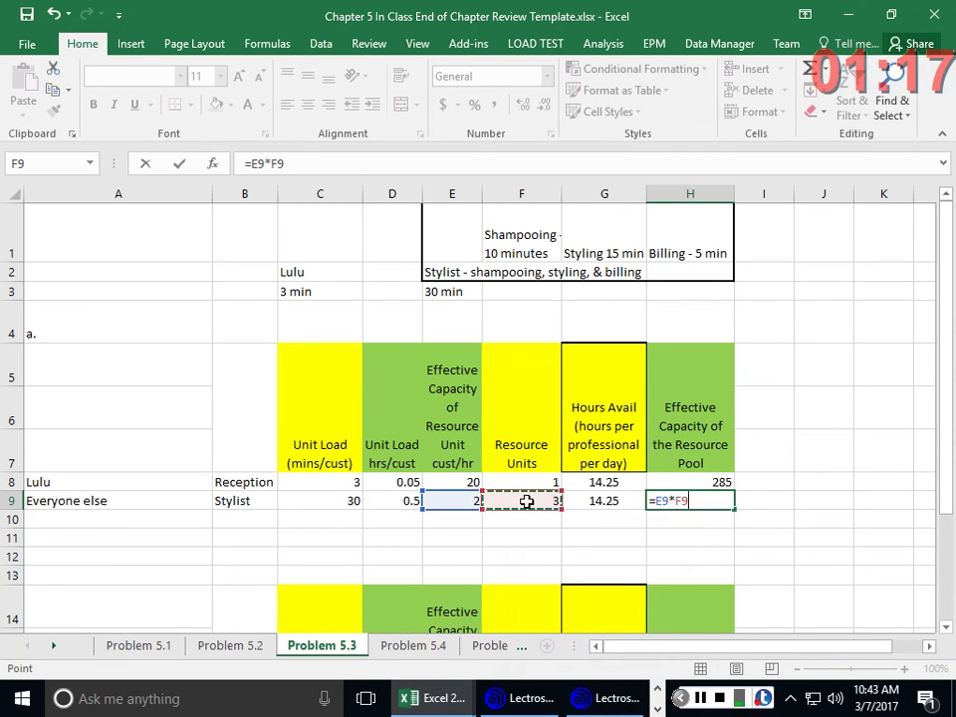
{"action": "type", "text": "*"}
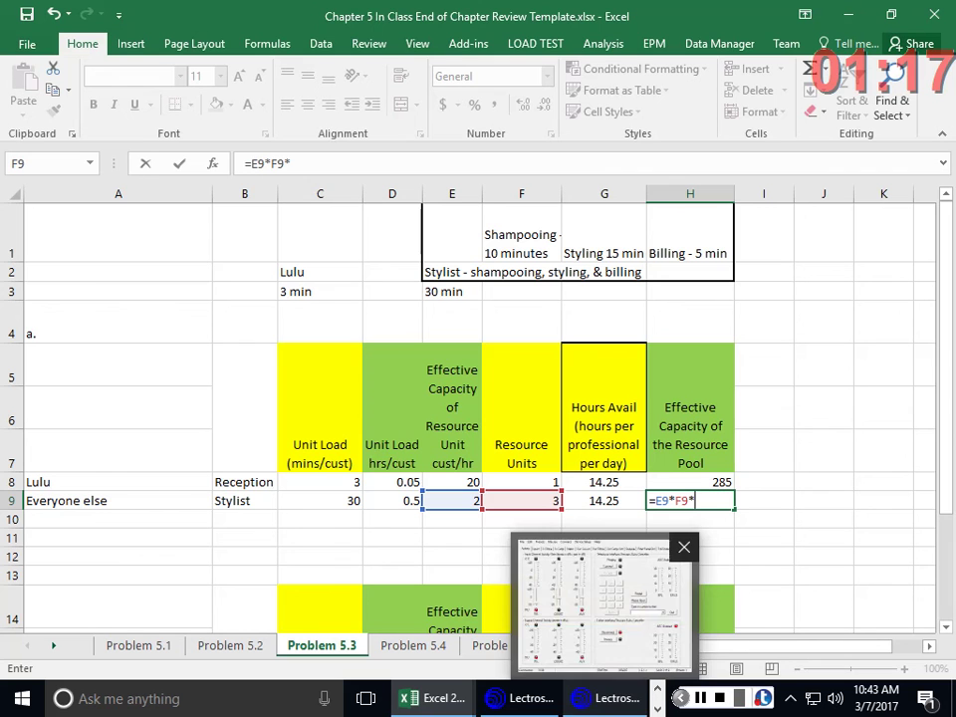
{"action": "left_click", "coordinate": [609, 509]}
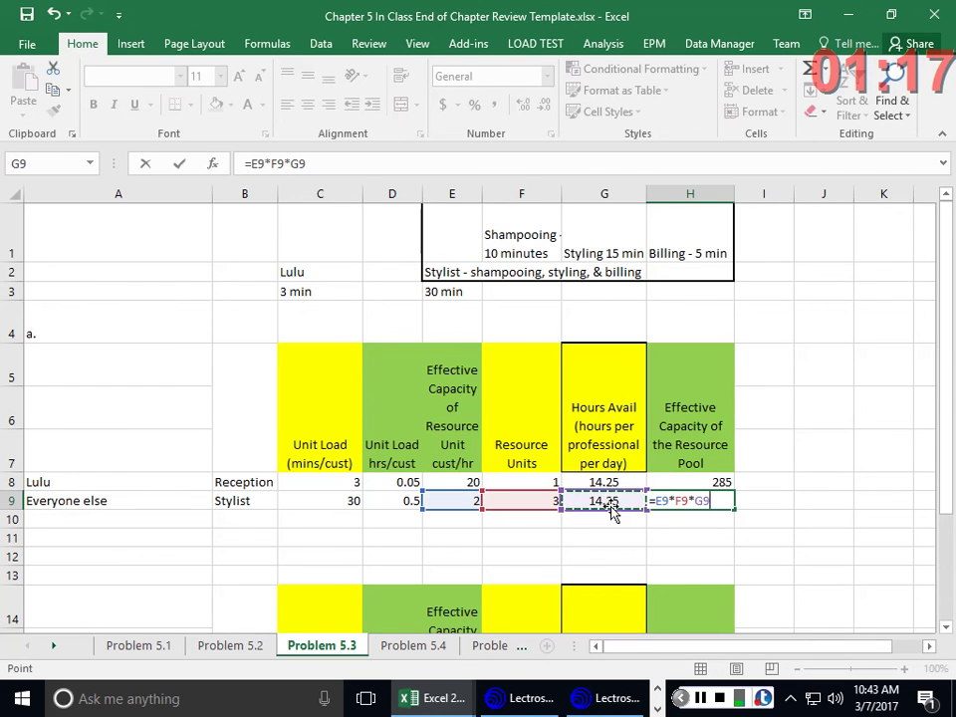
{"action": "mouse_move", "coordinate": [604, 698]}
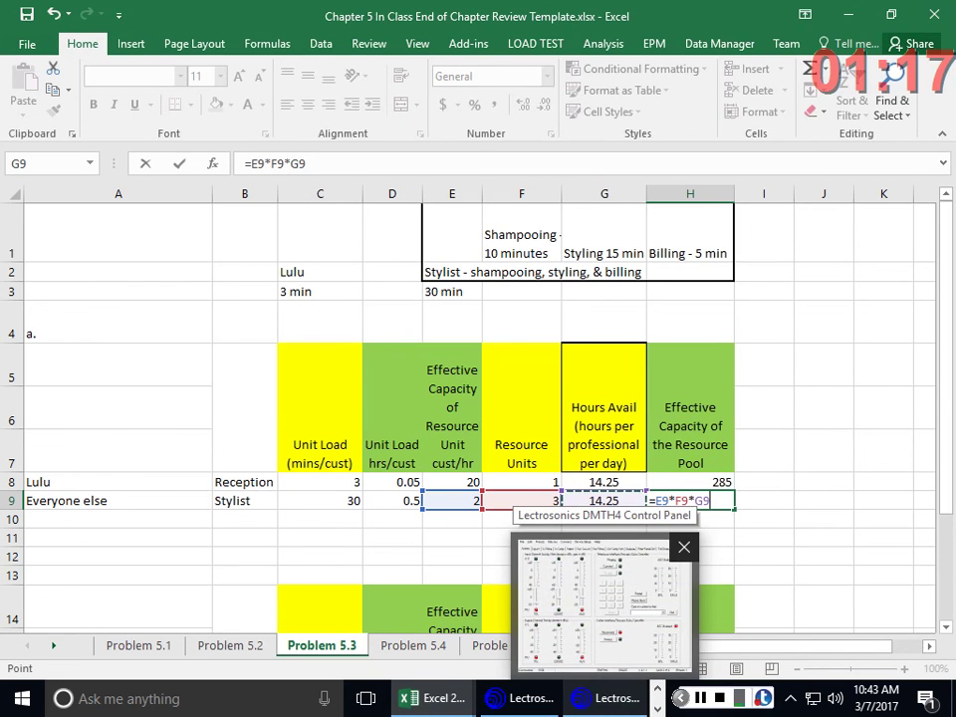
{"action": "key", "text": "Return"}
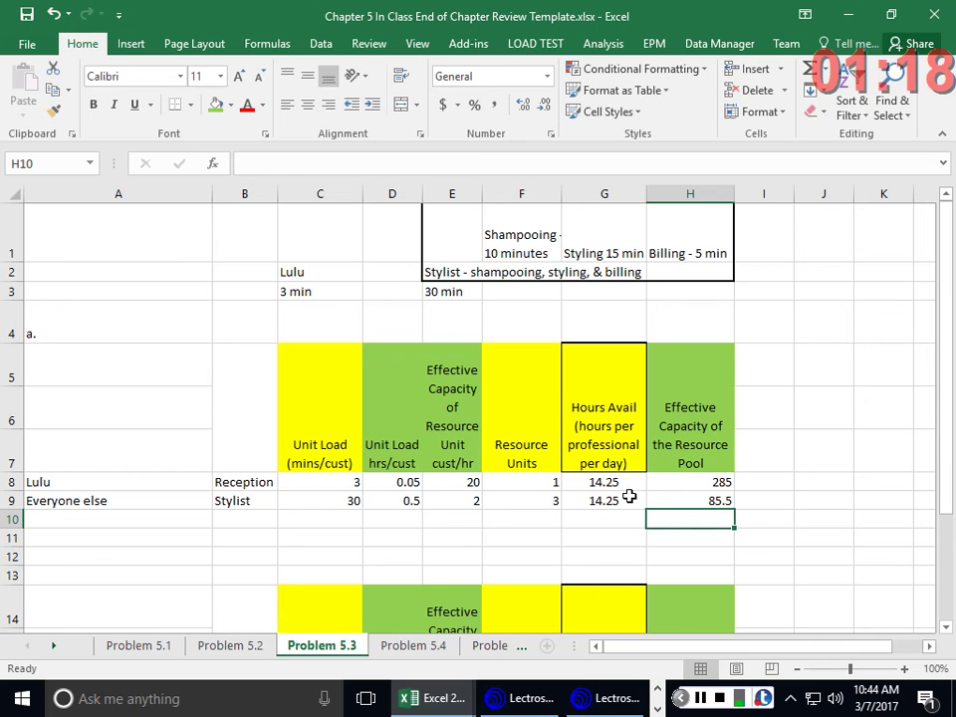
Change the unit loads in minutes per customer to 8 for Reception in C8 and 25 for Stylist in C9
{"action": "left_click", "coordinate": [360, 479]}
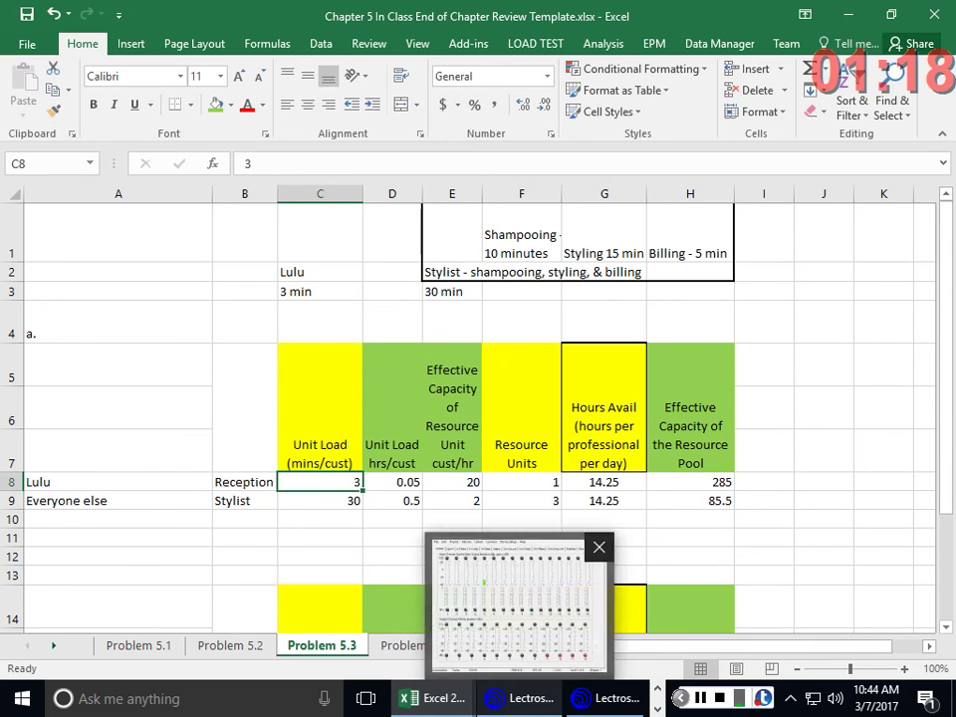
{"action": "type", "text": "8"}
{"action": "key", "text": "Return"}
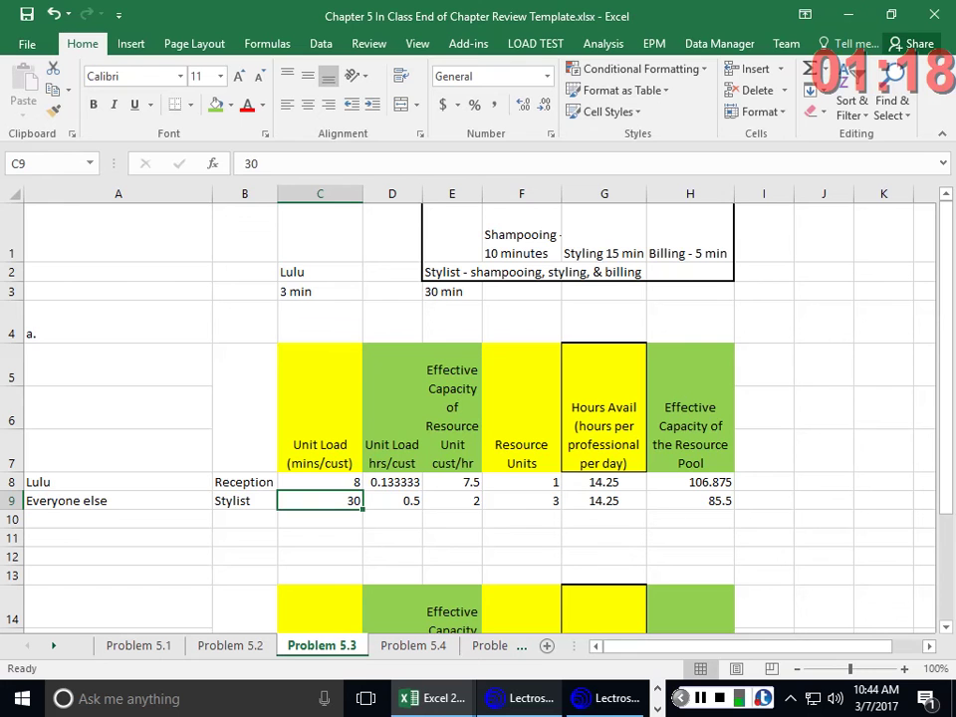
{"action": "type", "text": "25"}
{"action": "key", "text": "Tab"}
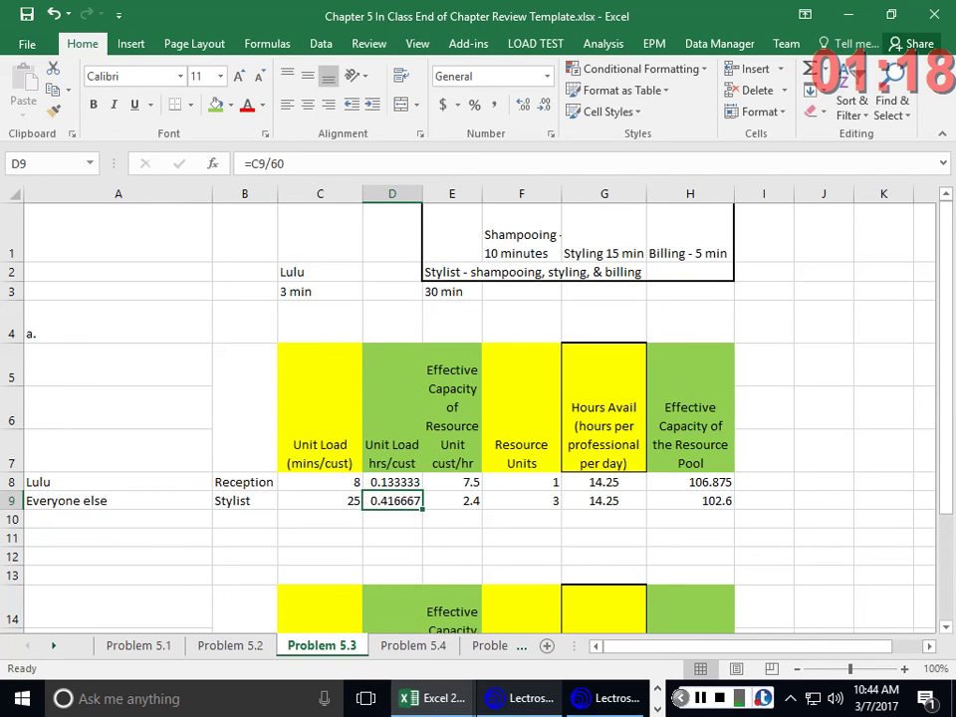